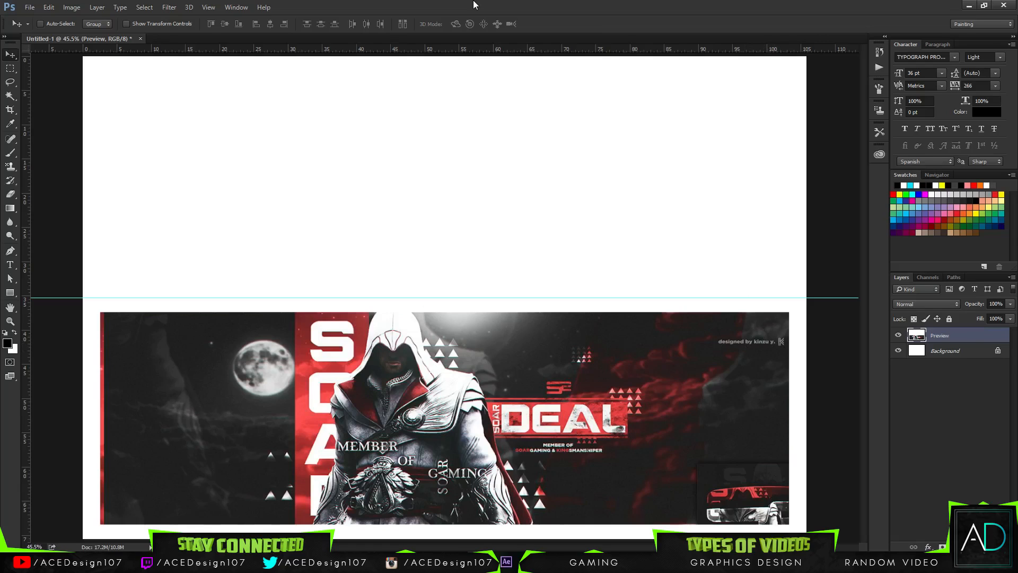
Switch to the browser and look over the reference header design posted on Twitter.
{"action": "mouse_move", "coordinate": [74, 561]}
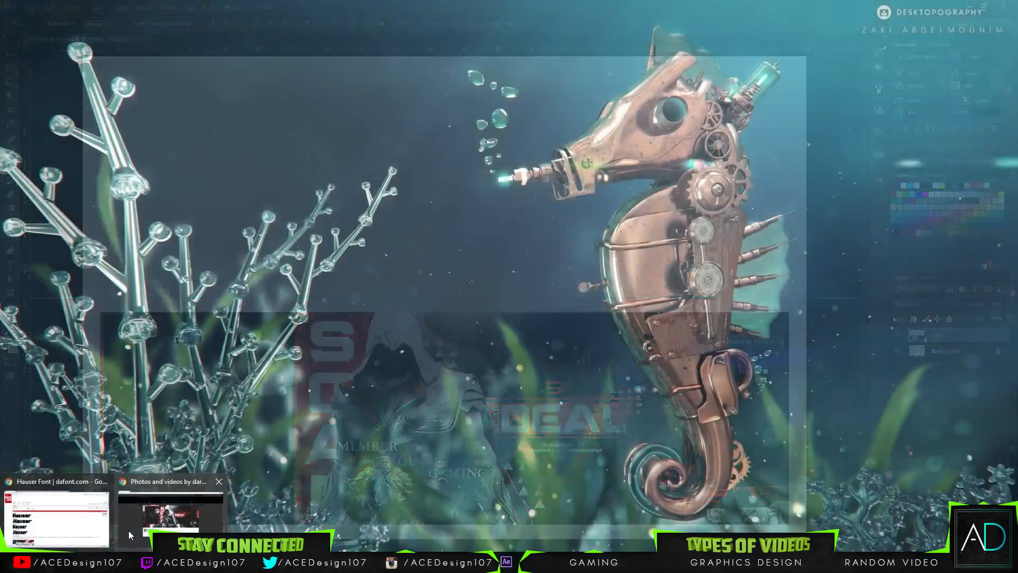
{"action": "left_click", "coordinate": [151, 512]}
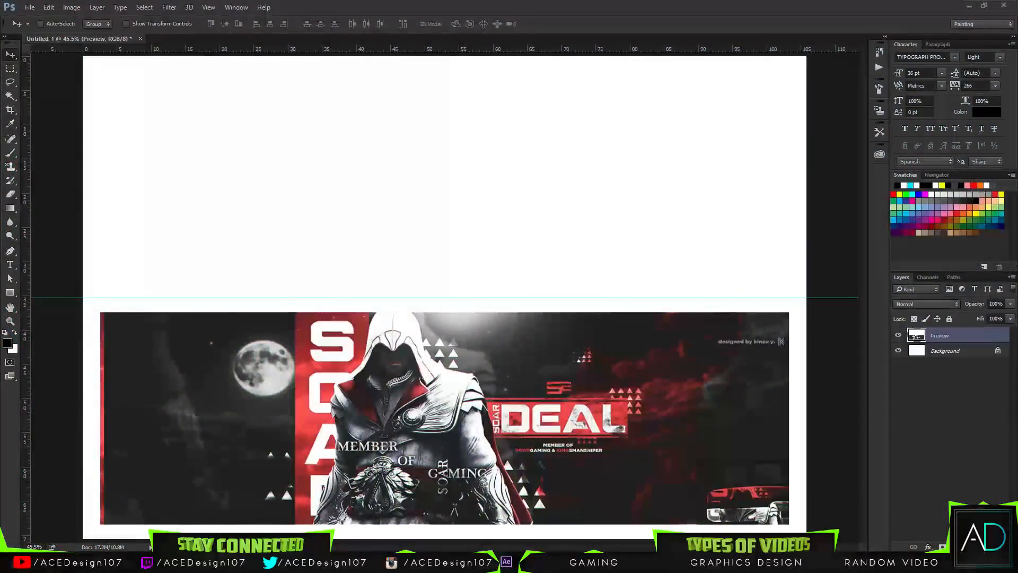
{"action": "left_click_drag", "start_coordinate": [0, 287], "coordinate": [467, 1]}
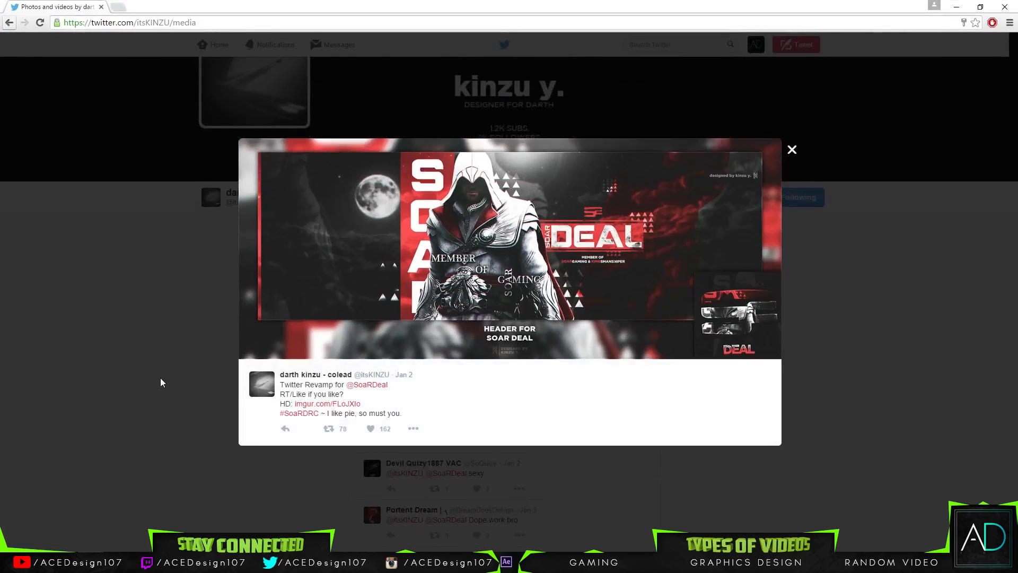
{"action": "left_click", "coordinate": [163, 382]}
{"action": "scroll", "coordinate": [300, 396], "scroll_direction": "up", "scroll_amount": 8}
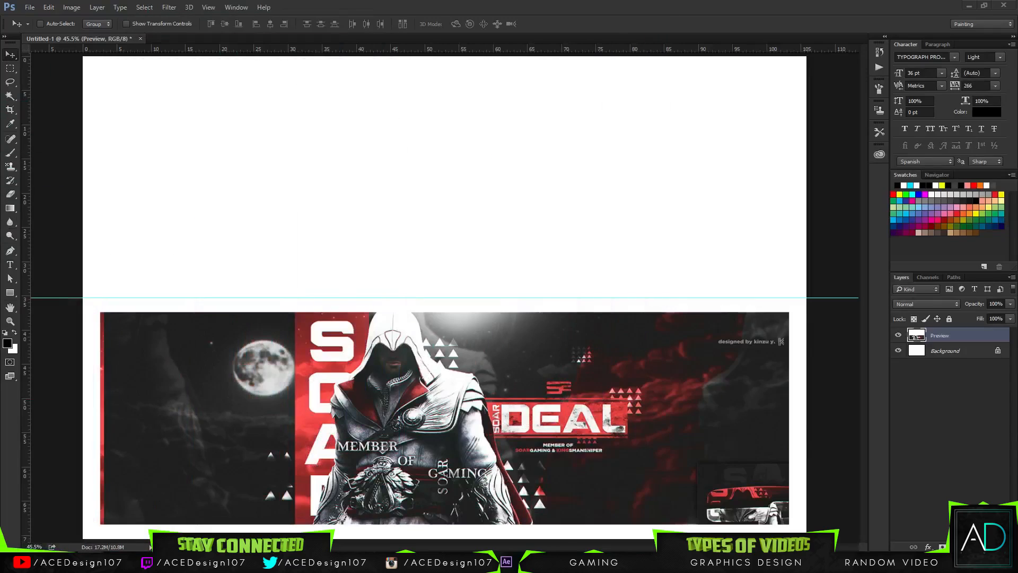
Review the Hauser and Pepsi font pages and the Ezio, cloud and moon images open in the other browser window.
{"action": "mouse_move", "coordinate": [101, 562]}
{"action": "left_click", "coordinate": [78, 534]}
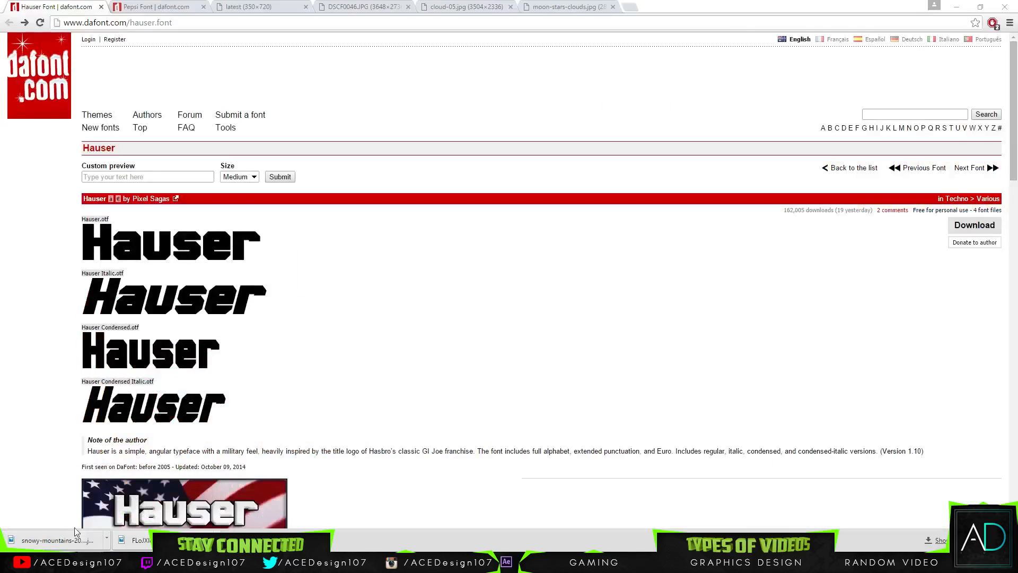
{"action": "left_click", "coordinate": [173, 8]}
{"action": "left_click", "coordinate": [272, 7]}
{"action": "left_click", "coordinate": [381, 7]}
{"action": "left_click", "coordinate": [255, 8]}
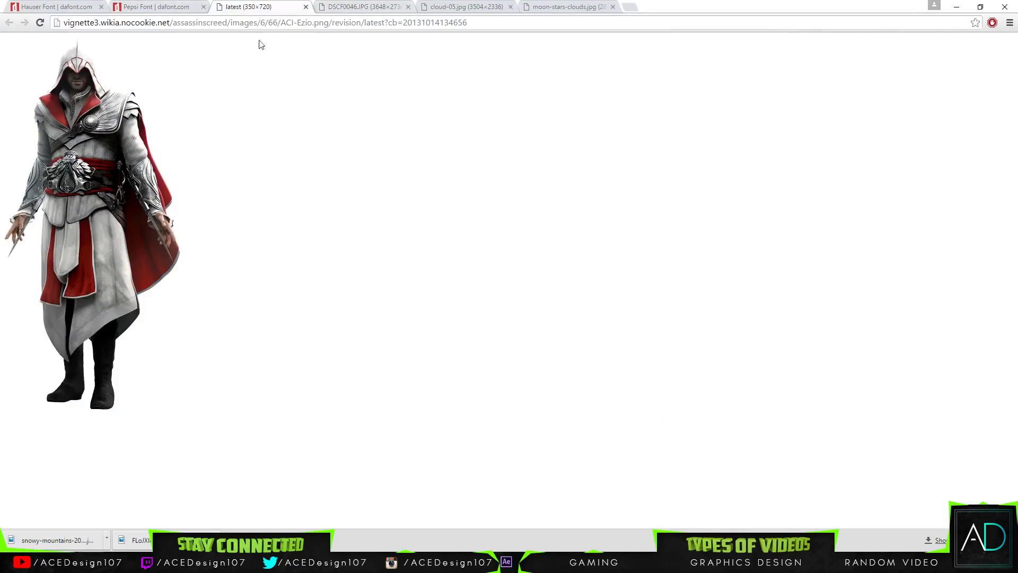
{"action": "left_click", "coordinate": [368, 6]}
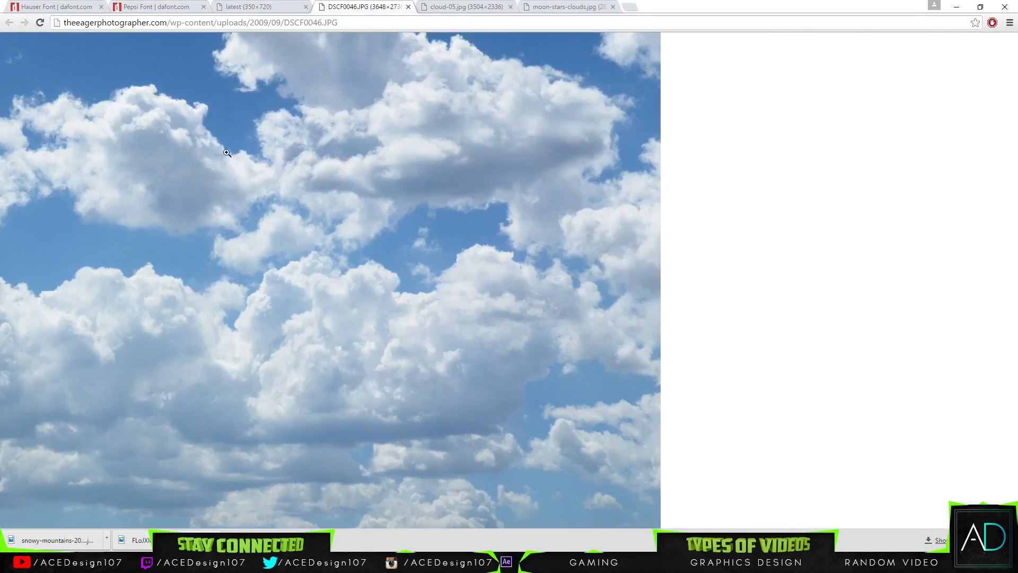
{"action": "left_click", "coordinate": [449, 7]}
{"action": "key", "text": "ctrl+Tab"}
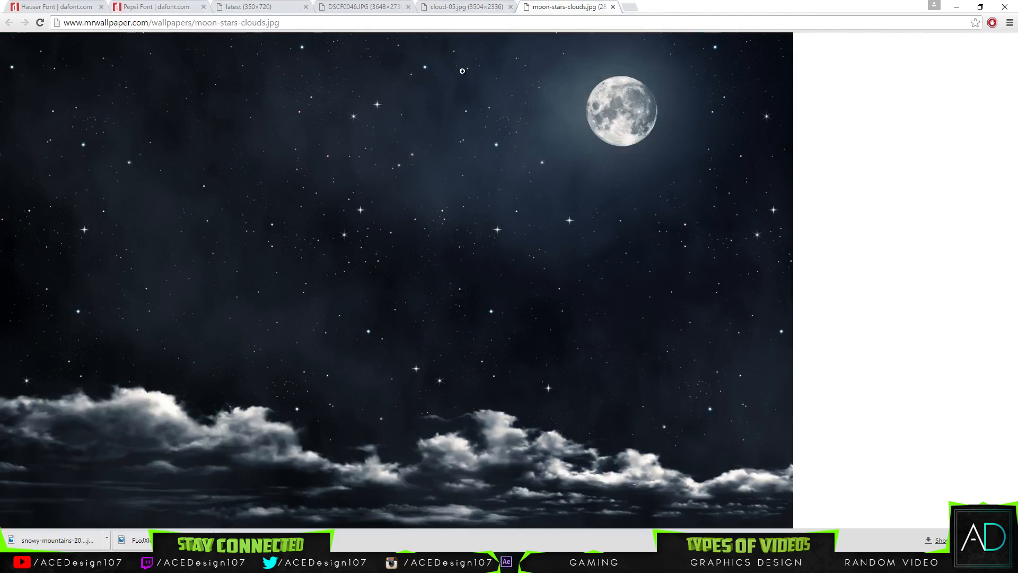
{"action": "left_click", "coordinate": [53, 6]}
{"action": "left_click", "coordinate": [129, 7]}
{"action": "left_click", "coordinate": [53, 6]}
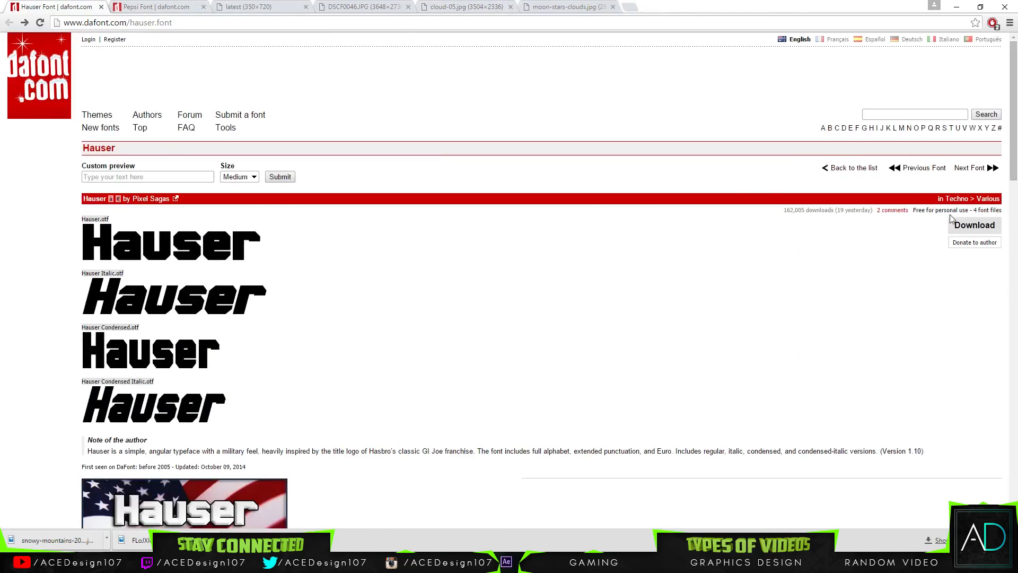
Download the Hauser and Pepsi fonts from dafont.com.
{"action": "left_click", "coordinate": [974, 225]}
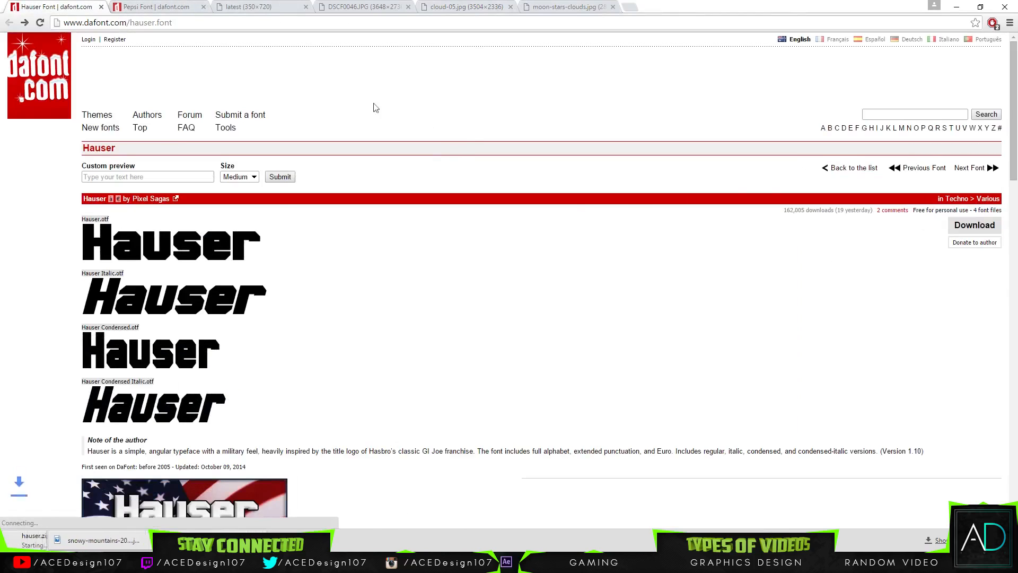
{"action": "left_click", "coordinate": [142, 7]}
{"action": "left_click", "coordinate": [974, 225]}
Save the Ezio image as ACI-Ezio.png in a new Desktop folder named tut.
{"action": "left_click", "coordinate": [249, 7]}
{"action": "right_click", "coordinate": [86, 205]}
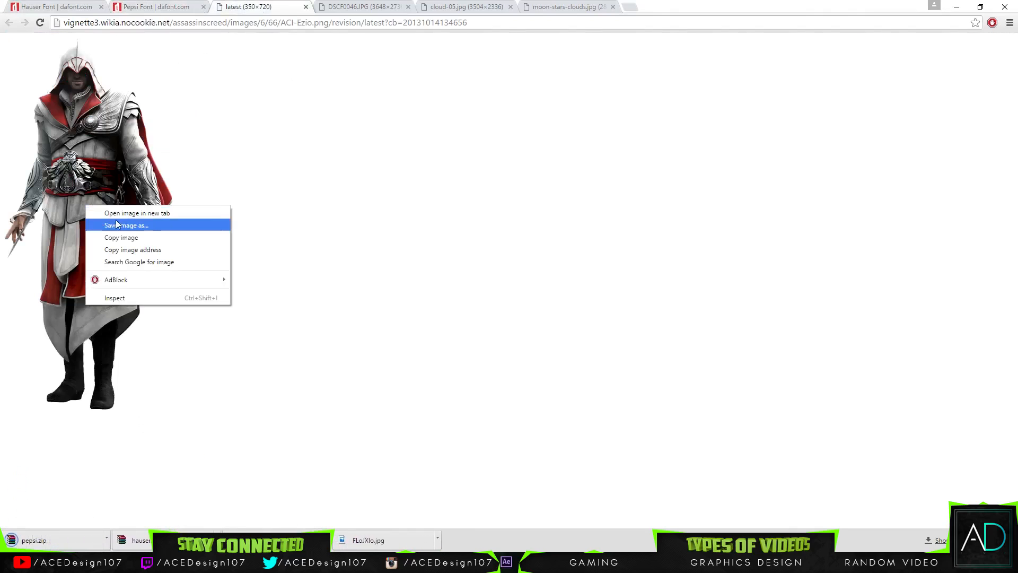
{"action": "left_click", "coordinate": [117, 225]}
{"action": "left_click", "coordinate": [67, 45]}
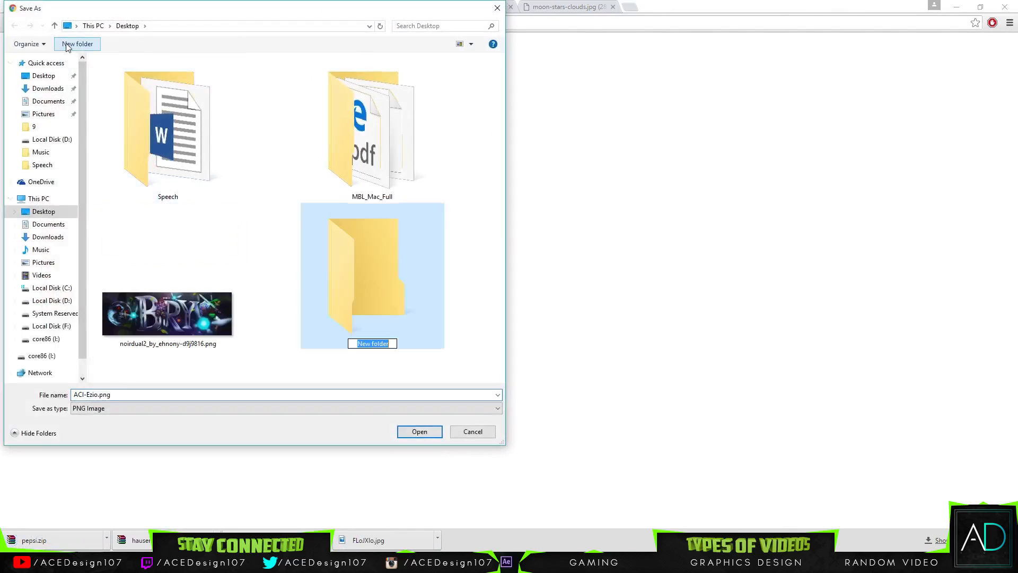
{"action": "type", "text": "tut"}
{"action": "key", "text": "Return"}
{"action": "key", "text": "Return"}
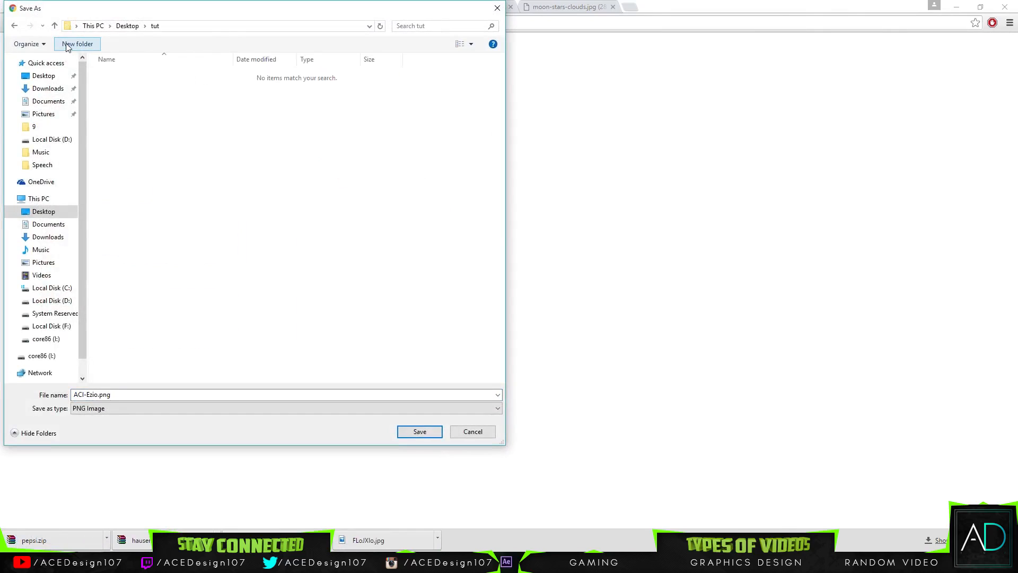
{"action": "left_click", "coordinate": [419, 431]}
Save the two cloud photos, DSCF0046.JPG and cloud-05.jpg, to the tut folder.
{"action": "left_click", "coordinate": [361, 7]}
{"action": "right_click", "coordinate": [108, 153]}
{"action": "left_click", "coordinate": [135, 174]}
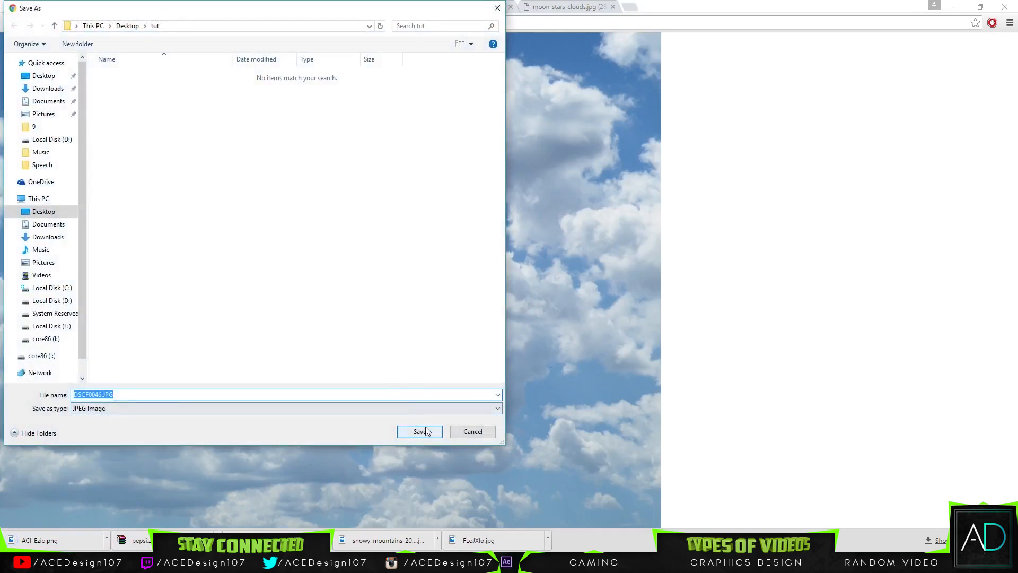
{"action": "left_click", "coordinate": [421, 430]}
{"action": "left_click", "coordinate": [467, 7]}
{"action": "right_click", "coordinate": [264, 159]}
{"action": "left_click", "coordinate": [306, 182]}
{"action": "key", "text": "Return"}
Save the night sky image moon-stars-clouds.jpg to the tut folder.
{"action": "left_click", "coordinate": [565, 7]}
{"action": "right_click", "coordinate": [386, 106]}
{"action": "left_click", "coordinate": [427, 138]}
{"action": "right_click", "coordinate": [426, 132]}
{"action": "left_click", "coordinate": [443, 154]}
{"action": "key", "text": "Return"}
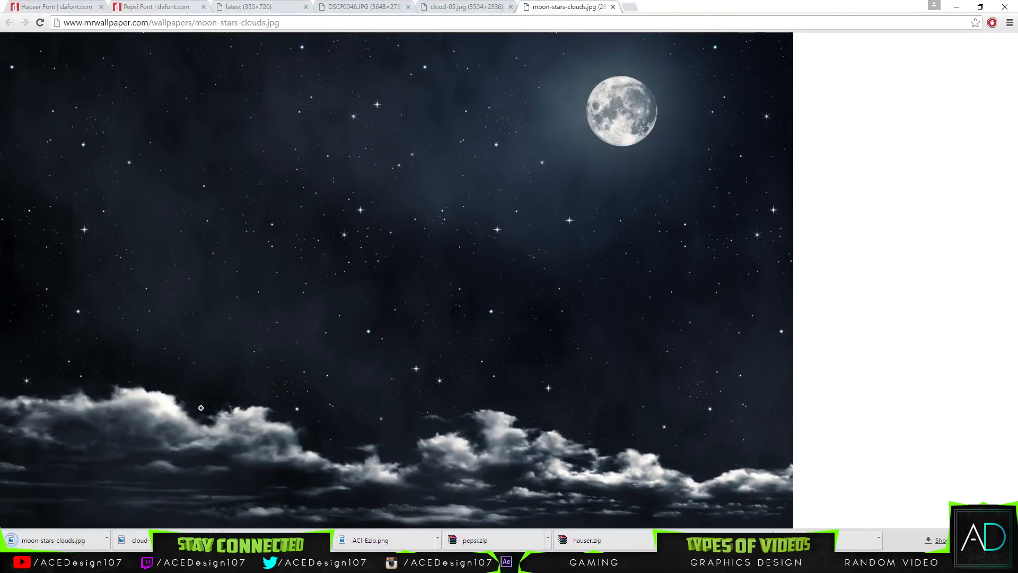
Open the downloaded hauser.zip archive and install the Hauser.otf font.
{"action": "left_click", "coordinate": [167, 5]}
{"action": "left_click", "coordinate": [573, 538]}
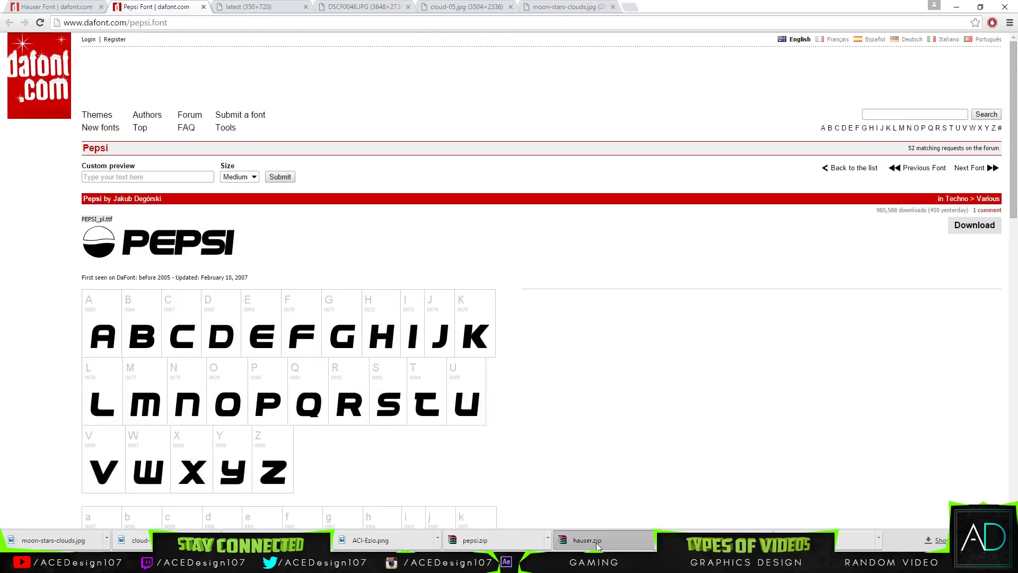
{"action": "left_click", "coordinate": [43, 104]}
{"action": "double_click", "coordinate": [44, 103]}
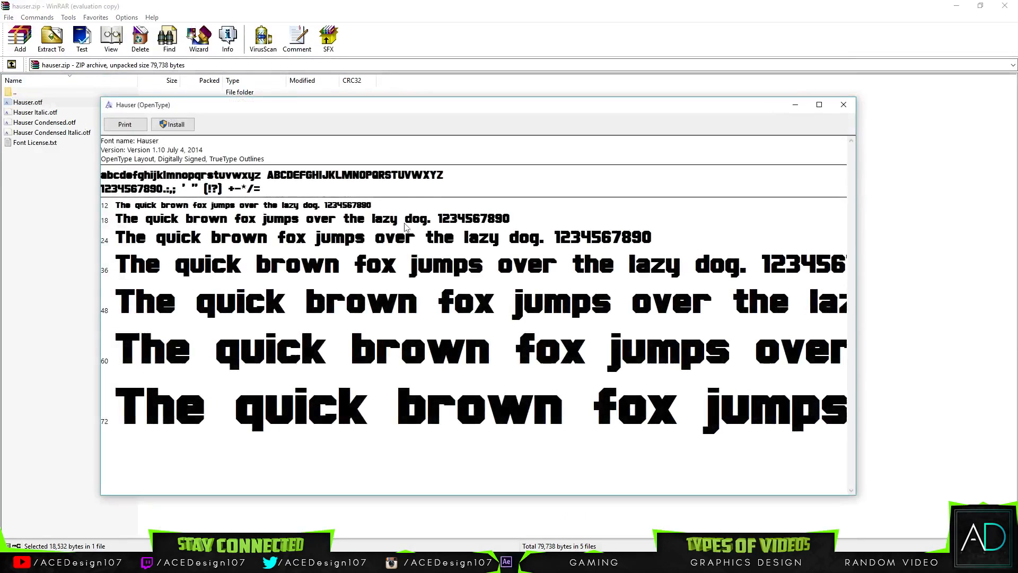
{"action": "left_click", "coordinate": [549, 294]}
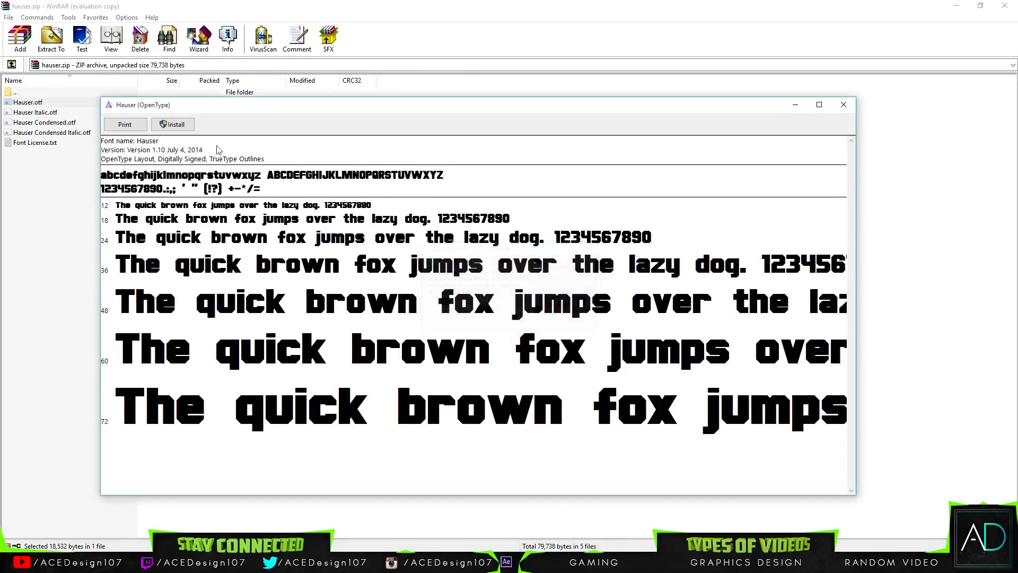
{"action": "left_click", "coordinate": [175, 125]}
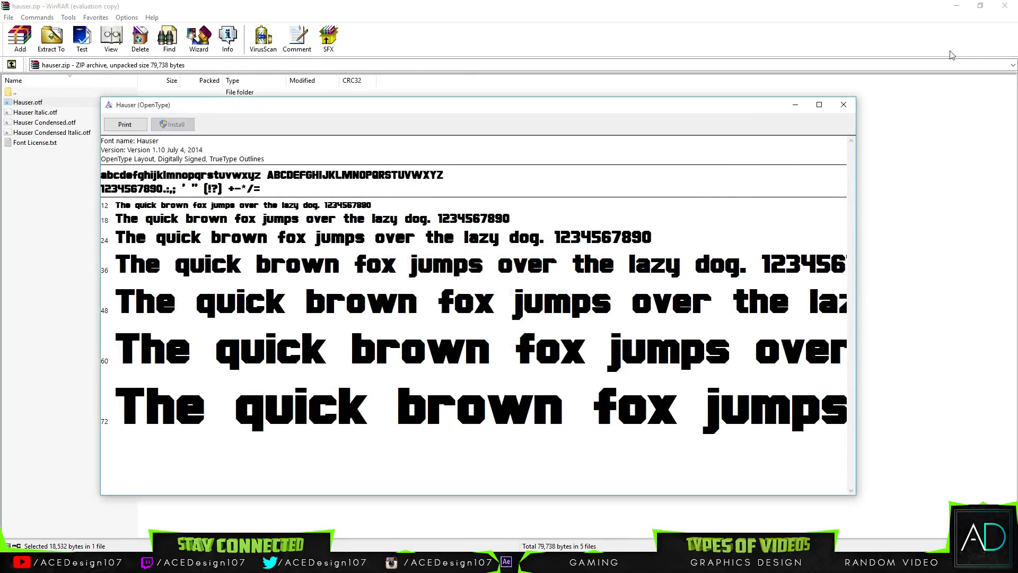
{"action": "left_click", "coordinate": [844, 104]}
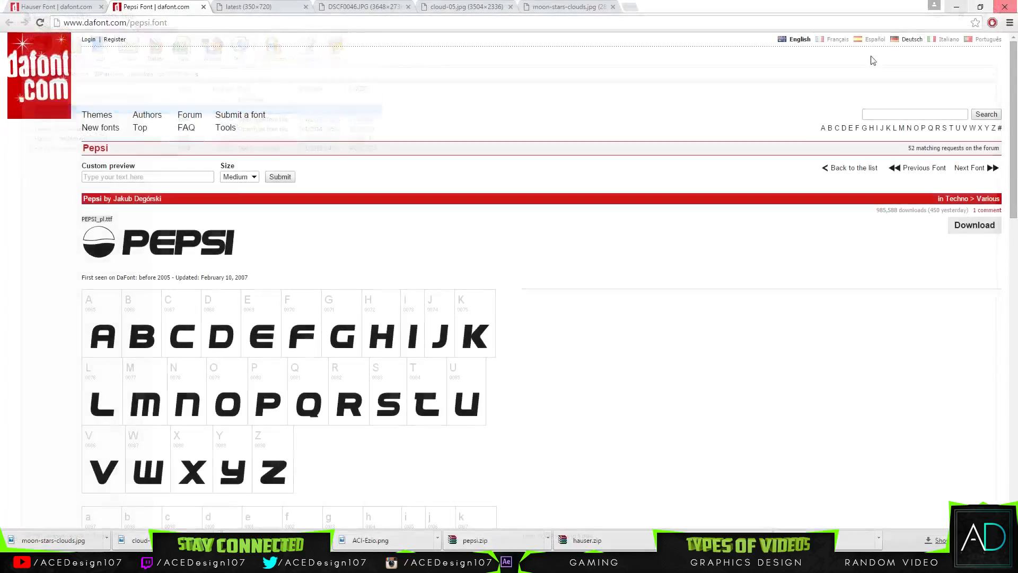
Open the downloaded pepsi.zip archive and install the Pepsi font.
{"action": "left_click", "coordinate": [491, 539]}
{"action": "left_click", "coordinate": [686, 120]}
{"action": "double_click", "coordinate": [70, 103]}
{"action": "left_click", "coordinate": [202, 153]}
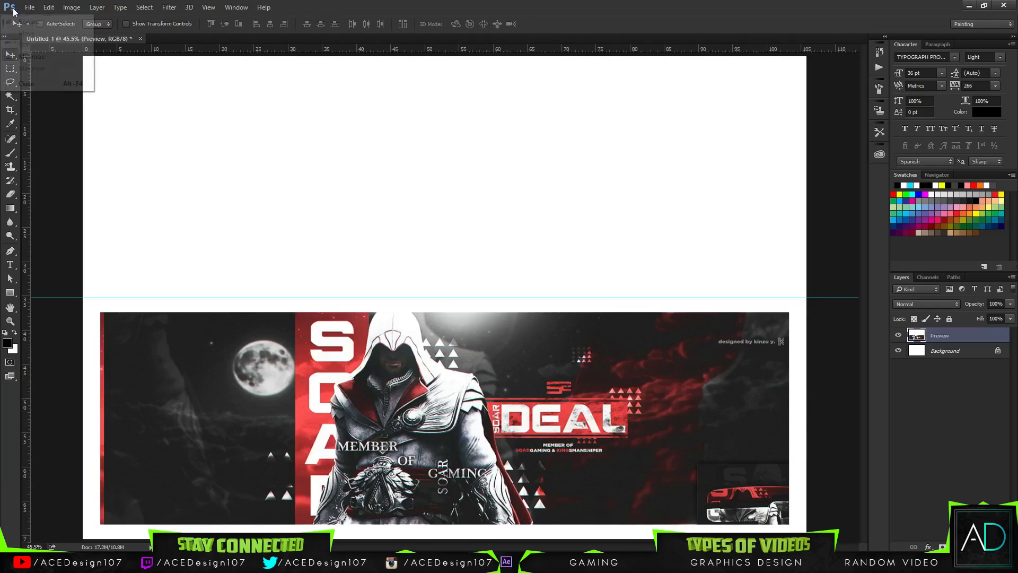
In Photoshop, open cloud-05.jpg from the tut folder and bring the image into the Untitled-1 document as a new layer.
{"action": "left_click", "coordinate": [29, 8]}
{"action": "left_click", "coordinate": [31, 30]}
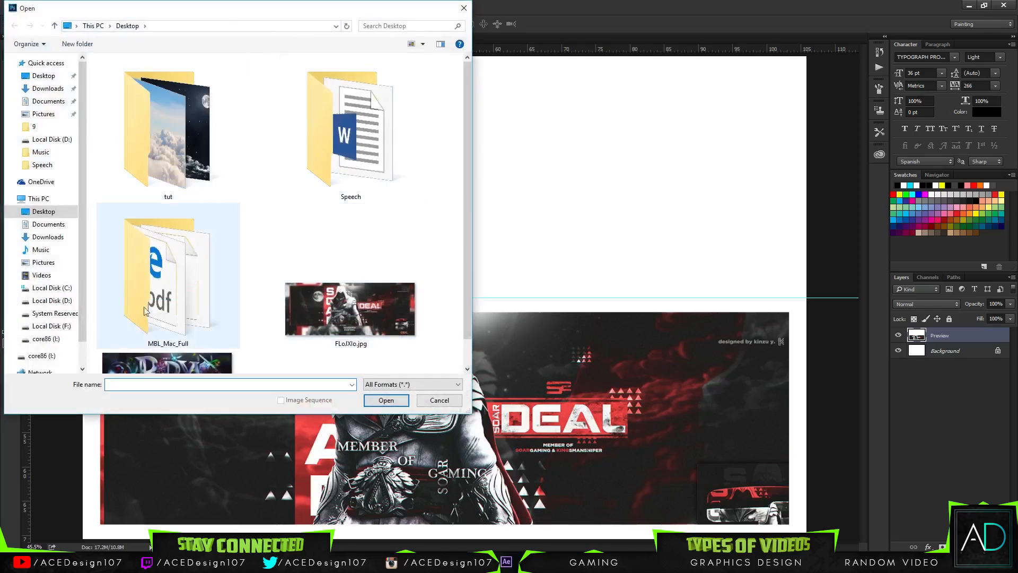
{"action": "double_click", "coordinate": [194, 194]}
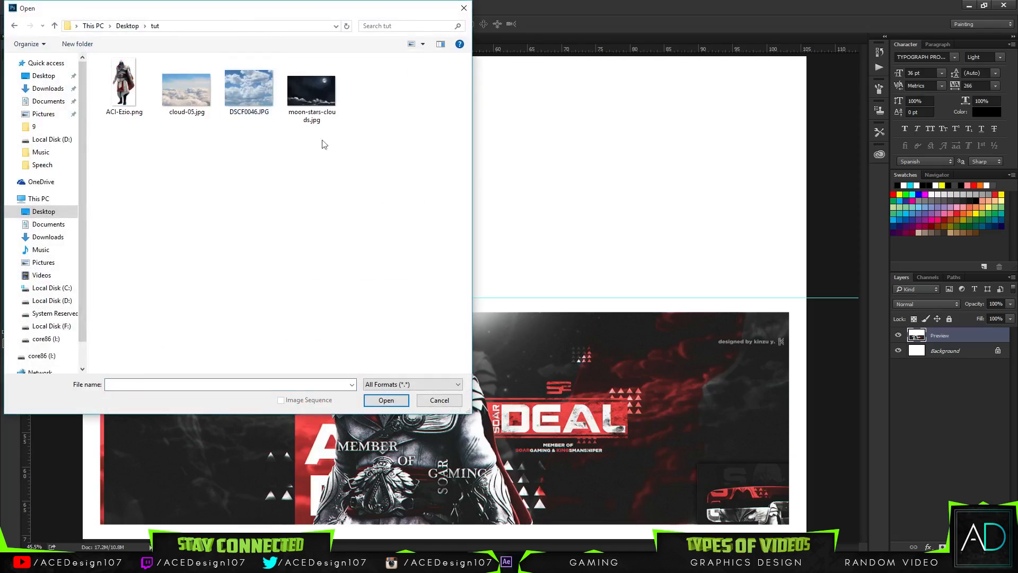
{"action": "left_click", "coordinate": [197, 98]}
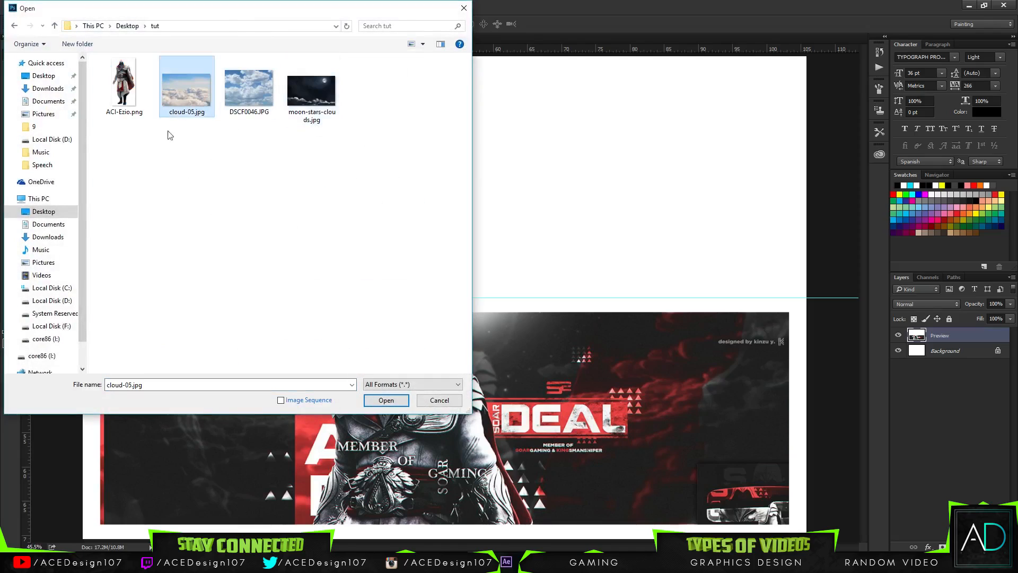
{"action": "left_click", "coordinate": [386, 400]}
{"action": "left_click_drag", "start_coordinate": [394, 290], "coordinate": [410, 215]}
Scale down the cloud layer and align it with the canvas's left edge.
{"action": "key", "text": "ctrl+t"}
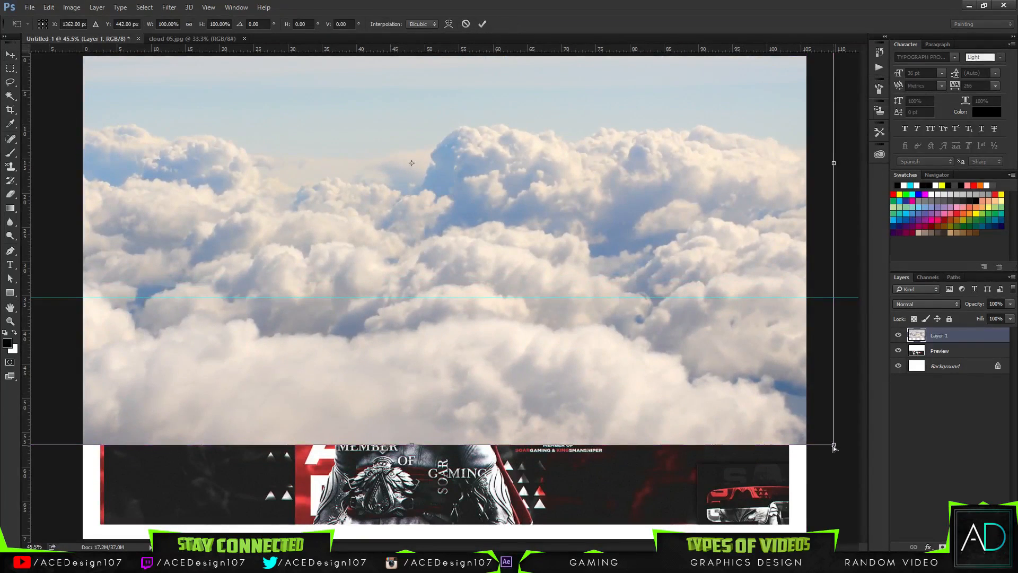
{"action": "left_click_drag", "start_coordinate": [834, 446], "coordinate": [750, 376]}
{"action": "key", "text": "ctrl+z"}
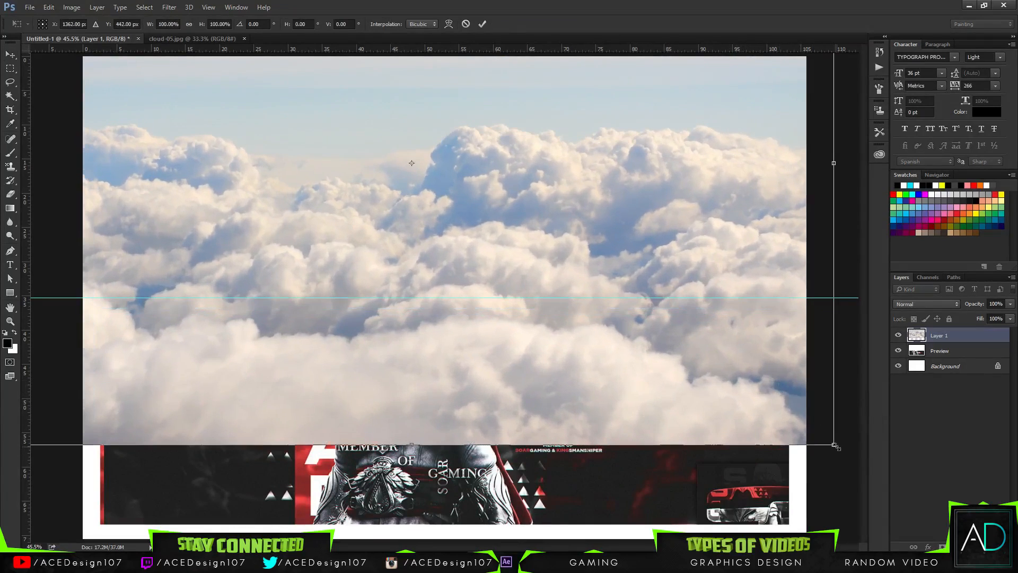
{"action": "left_click_drag", "start_coordinate": [834, 445], "coordinate": [831, 387]}
{"action": "left_click_drag", "start_coordinate": [636, 306], "coordinate": [669, 305]}
{"action": "left_click_drag", "start_coordinate": [841, 426], "coordinate": [795, 356]}
{"action": "mouse_move", "coordinate": [788, 396]}
{"action": "left_mouse_down"}
{"action": "mouse_move", "coordinate": [806, 384]}
{"action": "mouse_move", "coordinate": [772, 357]}
{"action": "mouse_move", "coordinate": [784, 356]}
{"action": "mouse_move", "coordinate": [778, 382]}
{"action": "left_mouse_up"}
{"action": "key", "text": "Return"}
{"action": "left_click_drag", "start_coordinate": [565, 257], "coordinate": [544, 254]}
Widen the cloud layer to about 116% so it spans the full canvas width, and stretch its lower edge slightly downward.
{"action": "key", "text": "ctrl+t"}
{"action": "right_click", "coordinate": [704, 276]}
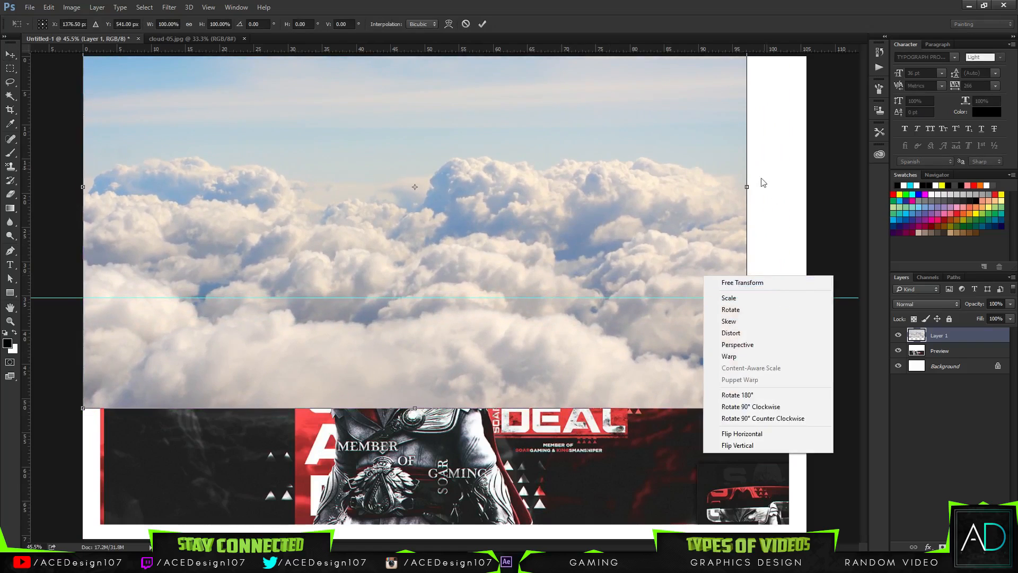
{"action": "left_click", "coordinate": [747, 187]}
{"action": "mouse_move", "coordinate": [746, 187]}
{"action": "left_mouse_down"}
{"action": "mouse_move", "coordinate": [855, 192]}
{"action": "mouse_move", "coordinate": [739, 222]}
{"action": "mouse_move", "coordinate": [742, 180]}
{"action": "left_mouse_up"}
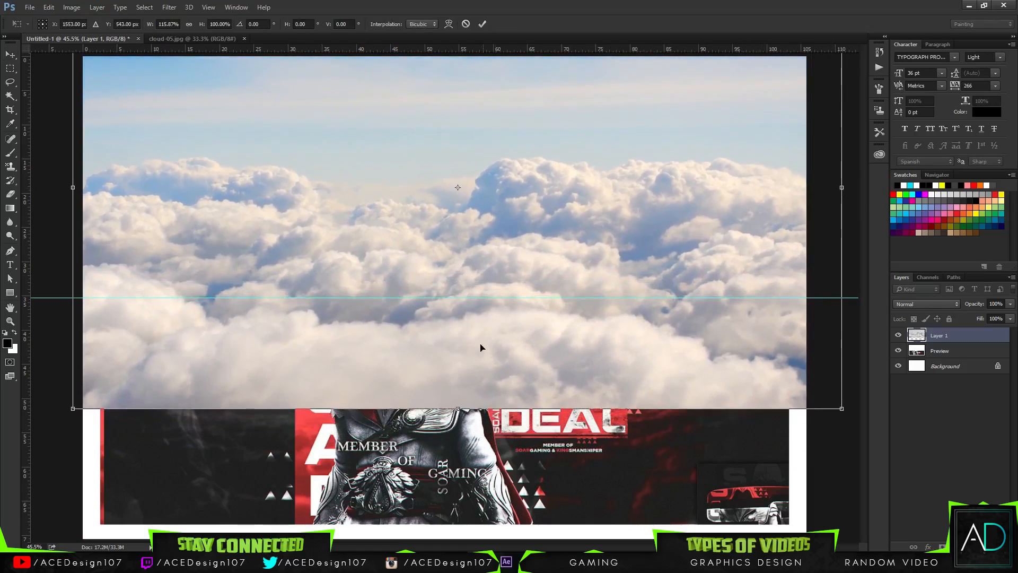
{"action": "left_click_drag", "start_coordinate": [473, 410], "coordinate": [451, 422]}
{"action": "key", "text": "Return"}
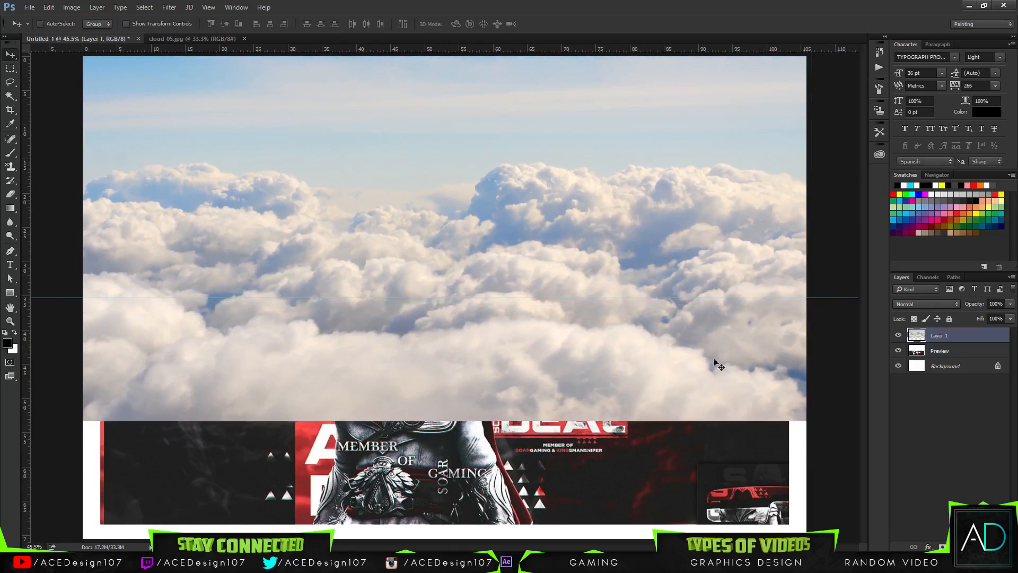
Move the cloud layer below the Preview layer and lock the Preview layer.
{"action": "left_click_drag", "start_coordinate": [950, 340], "coordinate": [944, 358]}
{"action": "left_click", "coordinate": [953, 331]}
{"action": "left_click", "coordinate": [949, 319]}
{"action": "left_click", "coordinate": [960, 352]}
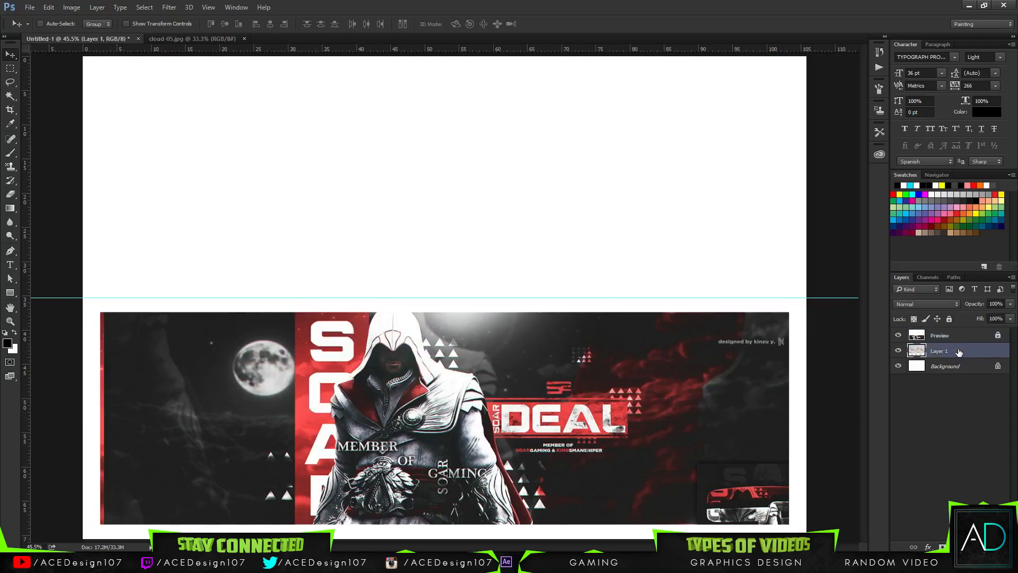
Unlock the Preview layer and delete its blank white area above the horizontal guide to reveal the clouds, then deselect.
{"action": "left_click", "coordinate": [960, 336]}
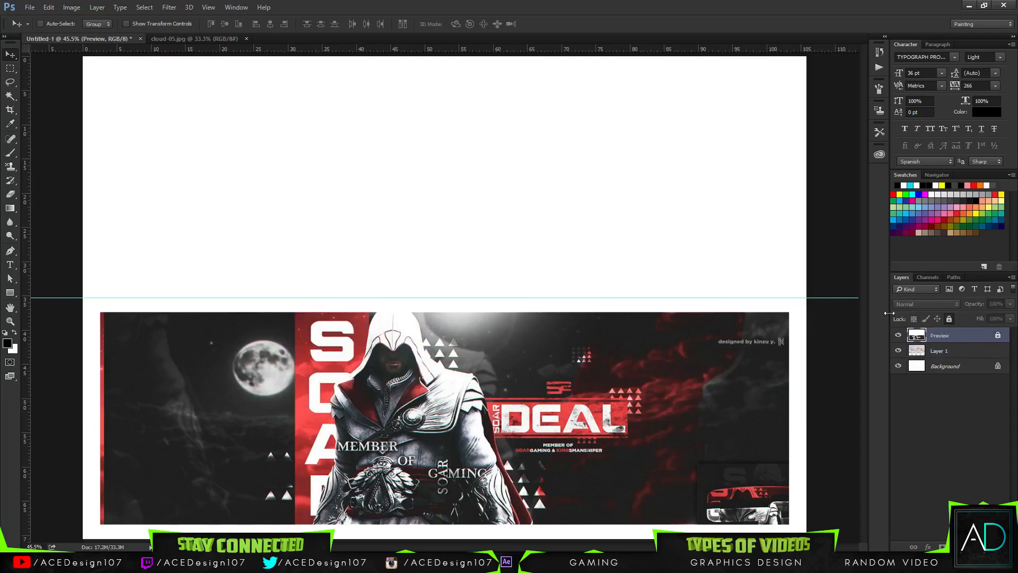
{"action": "key", "text": "ctrl+minus"}
{"action": "key", "text": "ctrl+minus"}
{"action": "key", "text": "m"}
{"action": "left_click_drag", "start_coordinate": [272, 115], "coordinate": [269, 101]}
{"action": "left_click", "coordinate": [510, 207]}
{"action": "left_click_drag", "start_coordinate": [245, 163], "coordinate": [711, 297]}
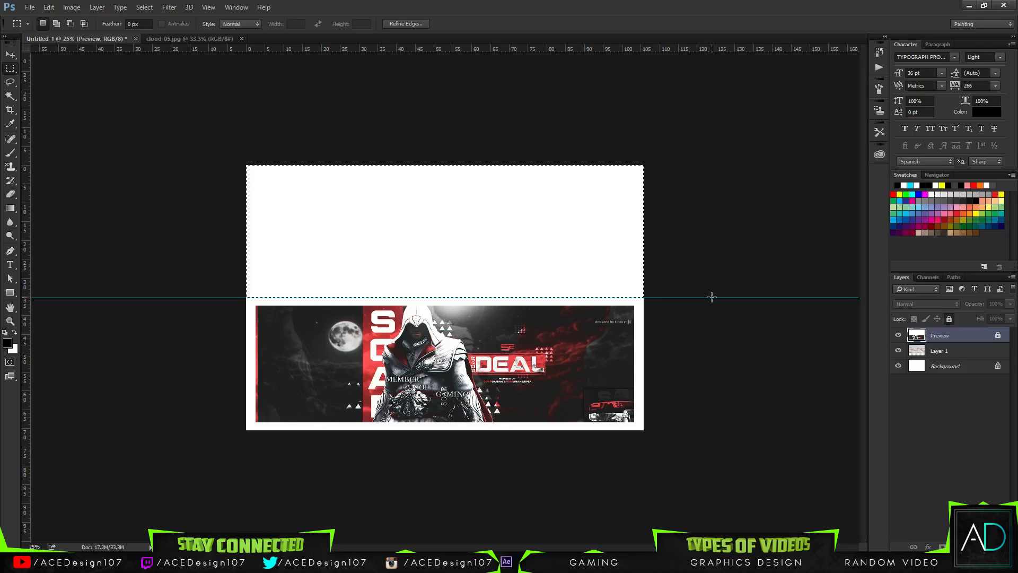
{"action": "left_click", "coordinate": [950, 318]}
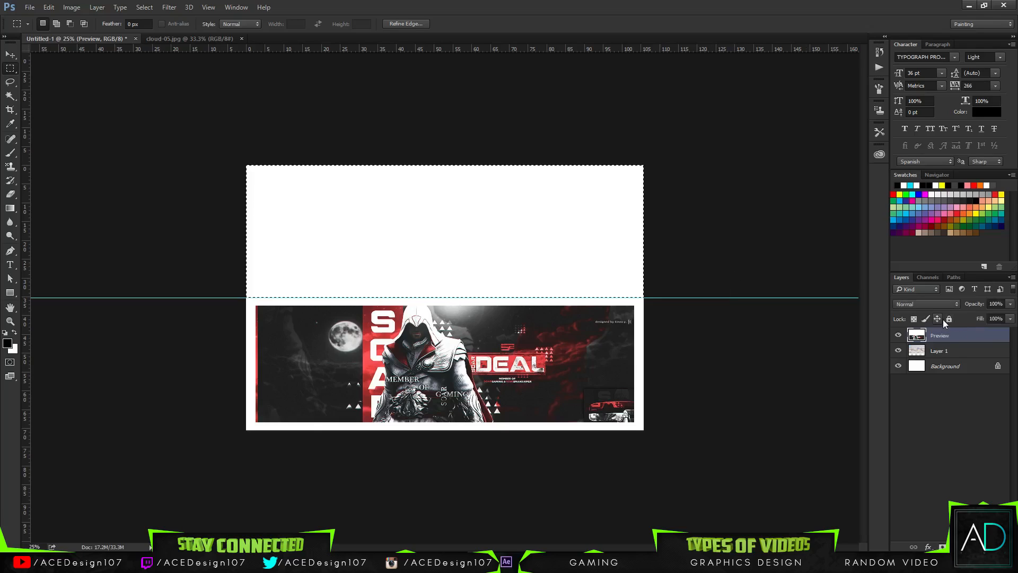
{"action": "key", "text": "Delete"}
{"action": "key", "text": "ctrl+d"}
{"action": "left_click", "coordinate": [960, 352]}
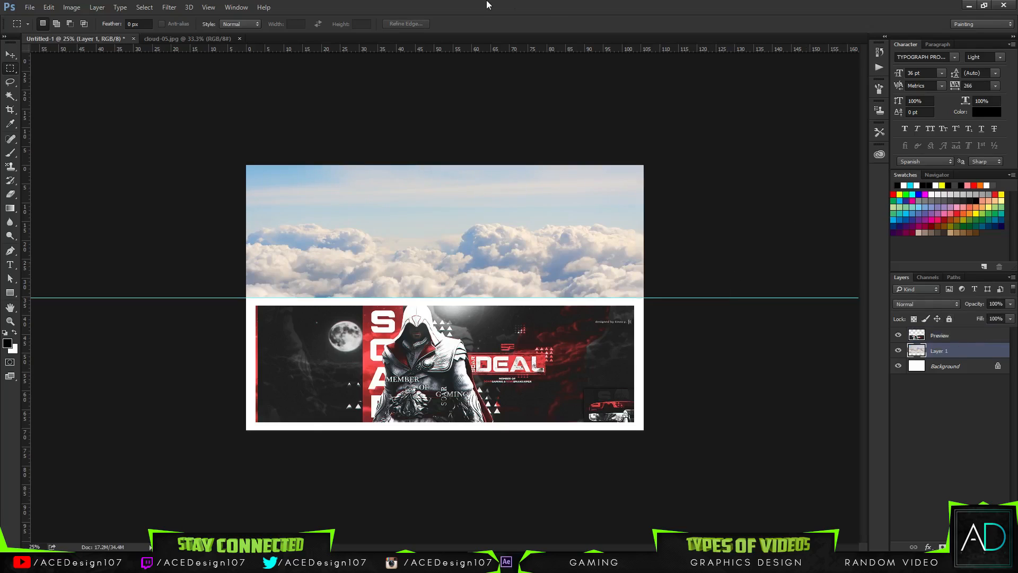
{"action": "key", "text": "ctrl+0"}
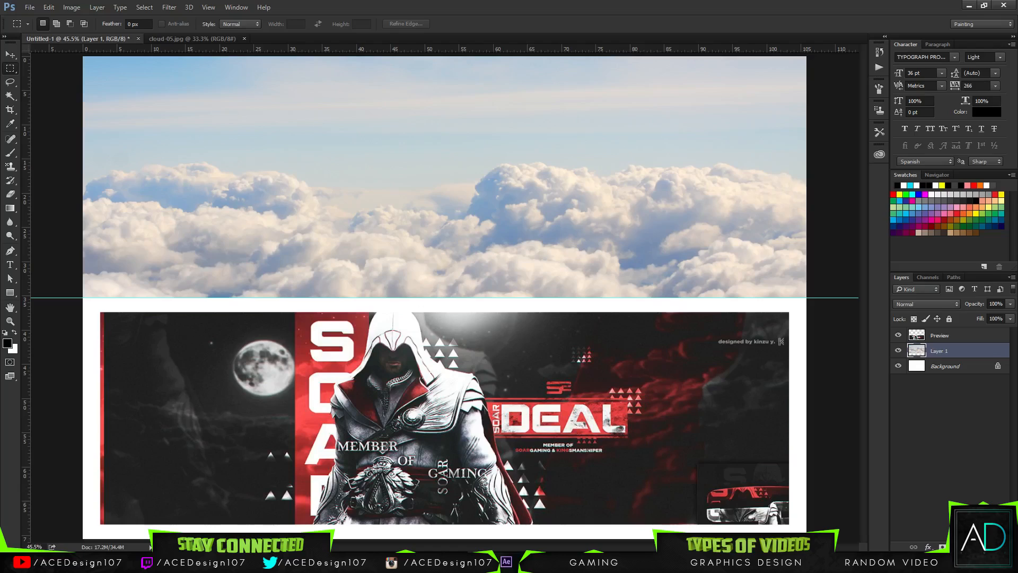
Try a Hue/Saturation adjustment layer with Saturation -100 over the clouds, and delete the adjustment layer.
{"action": "left_click", "coordinate": [956, 547]}
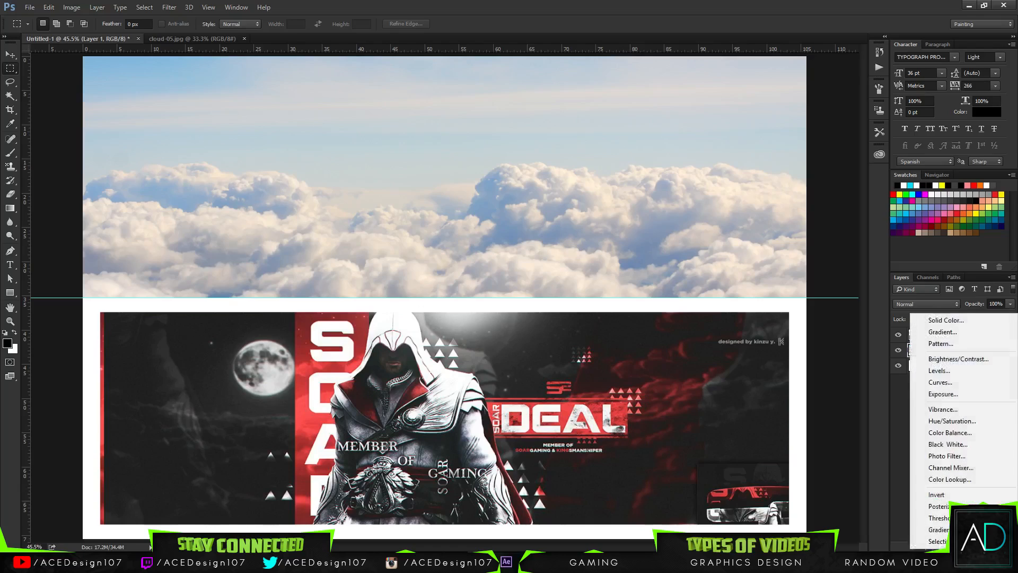
{"action": "left_click", "coordinate": [951, 421]}
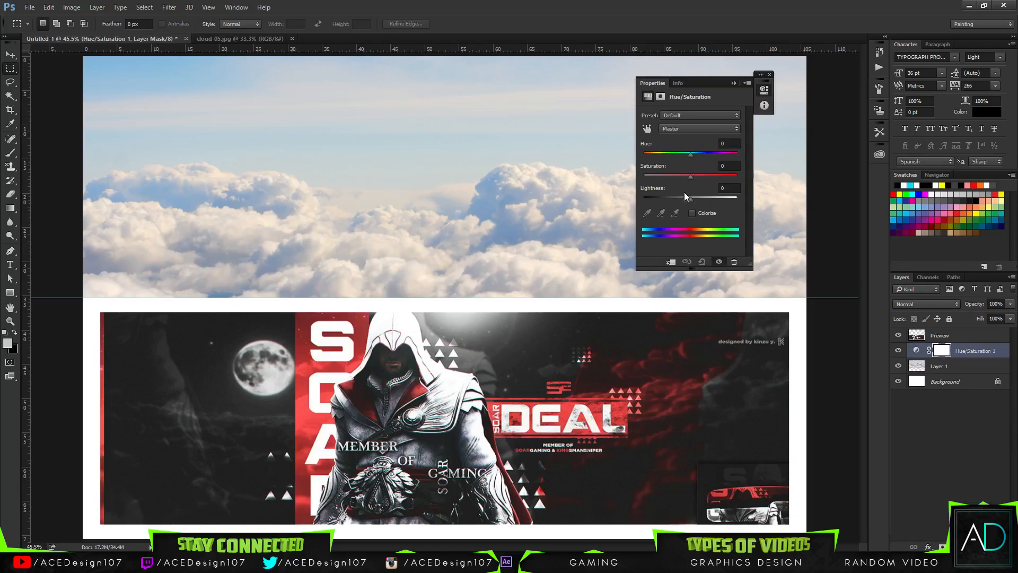
{"action": "left_click_drag", "start_coordinate": [671, 173], "coordinate": [576, 173]}
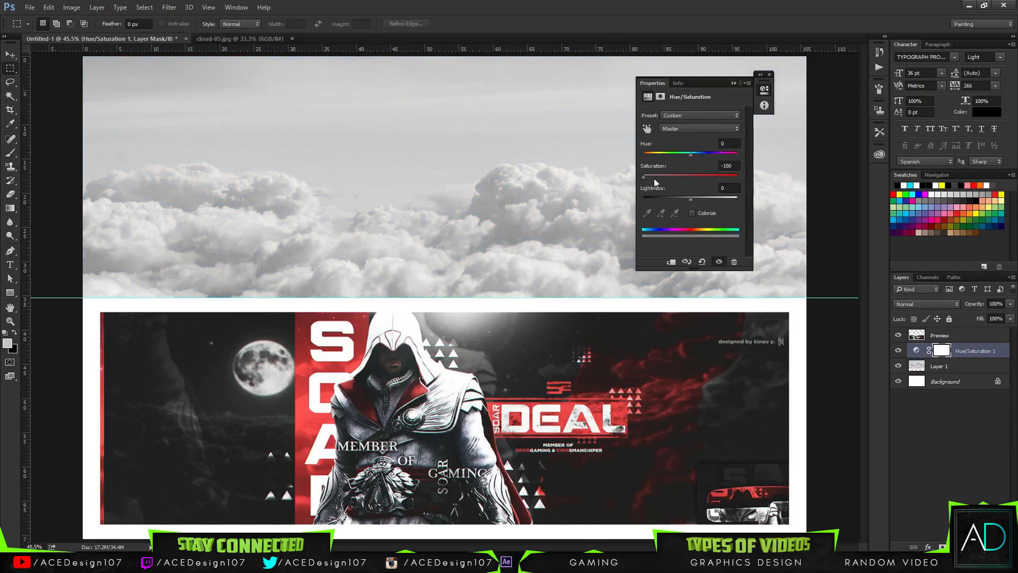
{"action": "left_click", "coordinate": [733, 83]}
{"action": "left_click", "coordinate": [978, 353]}
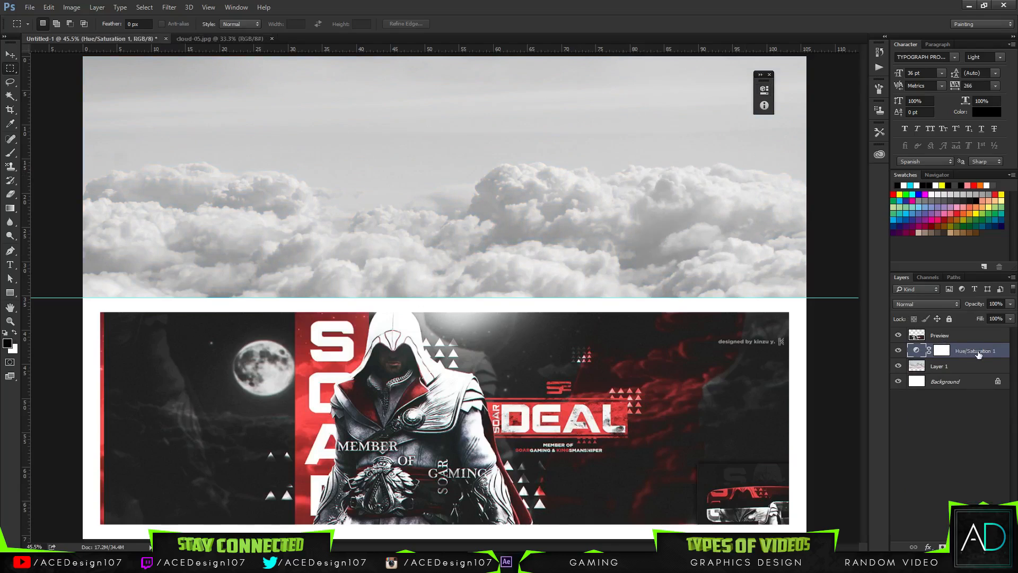
{"action": "key", "text": "Delete"}
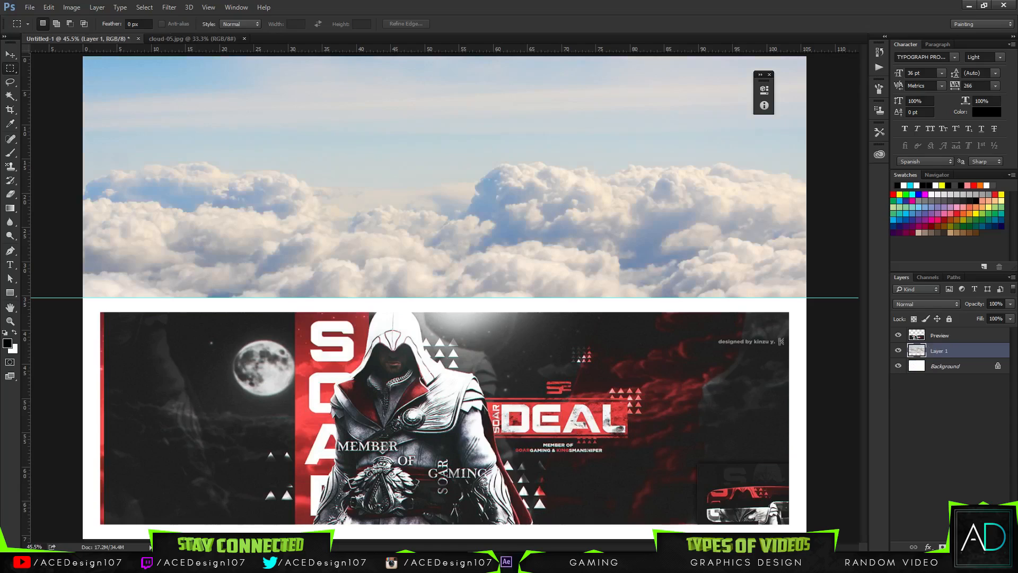
Add a Black & White adjustment layer over the clouds with Reds 101, Yellows 61, Greens -17, Cyans -175 and Blues 13.
{"action": "left_click", "coordinate": [943, 546]}
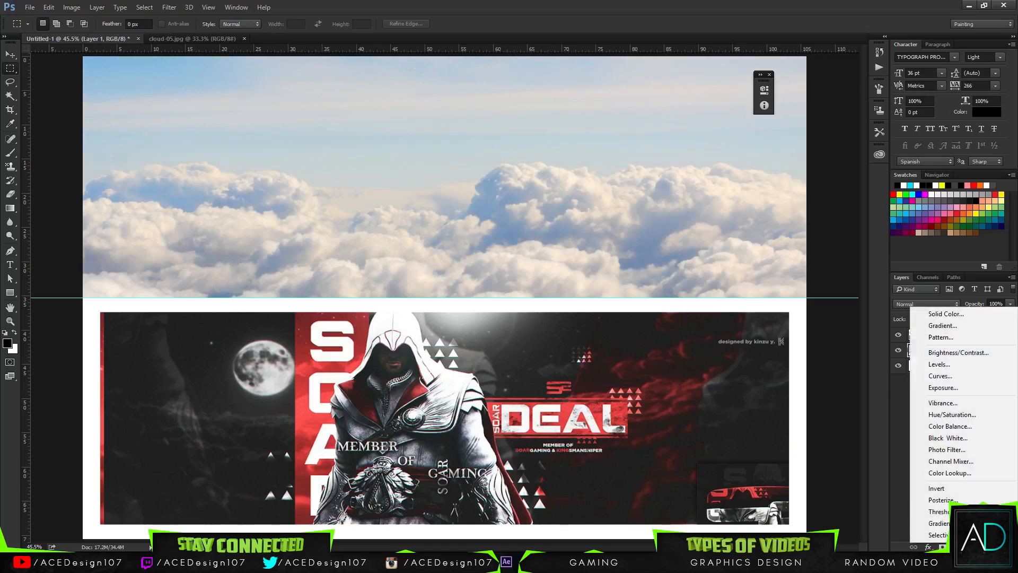
{"action": "left_click", "coordinate": [948, 438]}
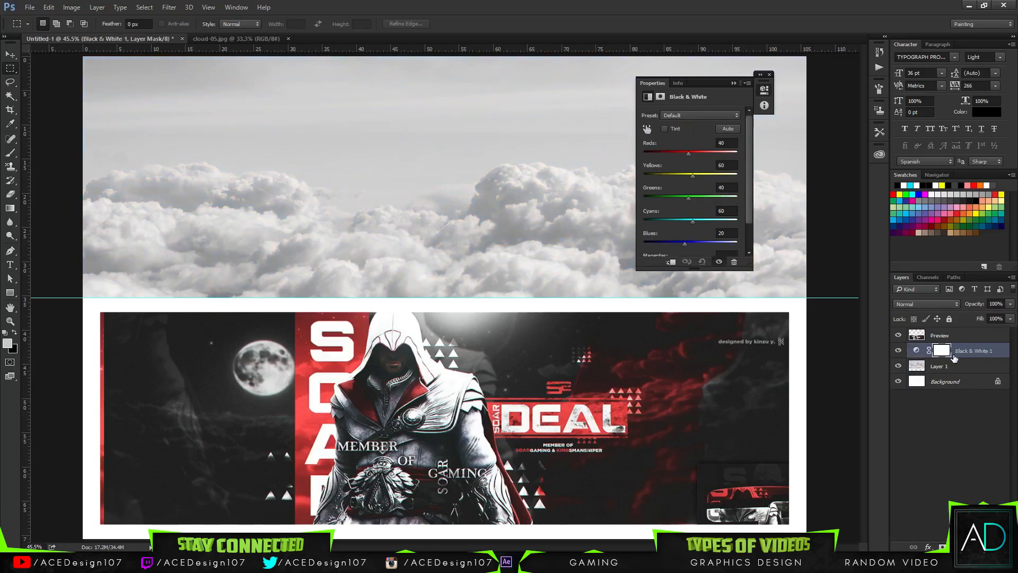
{"action": "left_click_drag", "start_coordinate": [665, 219], "coordinate": [717, 172]}
{"action": "left_click", "coordinate": [675, 195]}
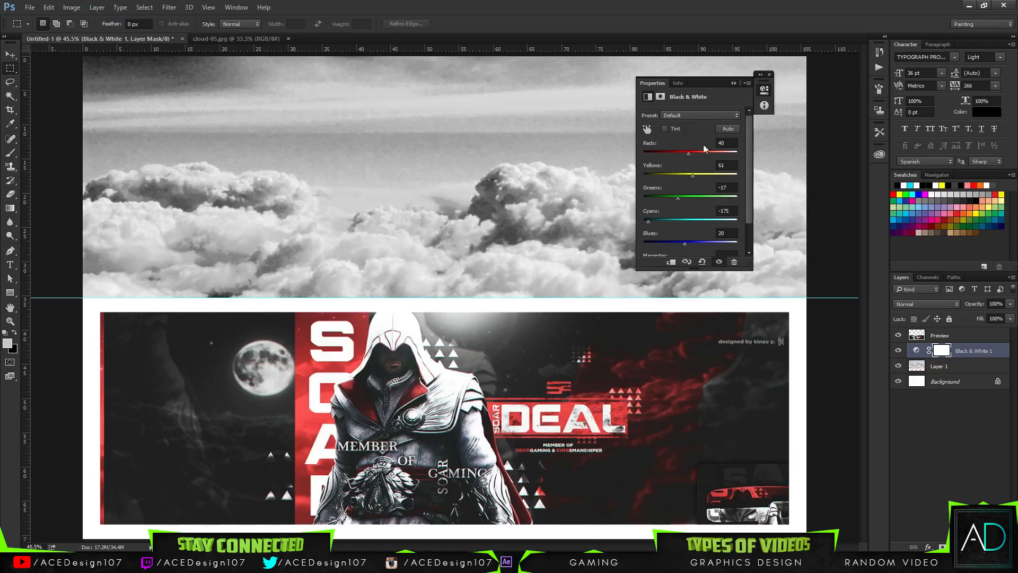
{"action": "mouse_move", "coordinate": [691, 147]}
{"action": "left_mouse_down"}
{"action": "mouse_move", "coordinate": [655, 157]}
{"action": "mouse_move", "coordinate": [726, 155]}
{"action": "mouse_move", "coordinate": [700, 154]}
{"action": "left_mouse_up"}
{"action": "mouse_move", "coordinate": [684, 243]}
{"action": "left_mouse_down"}
{"action": "mouse_move", "coordinate": [659, 241]}
{"action": "mouse_move", "coordinate": [674, 244]}
{"action": "left_mouse_up"}
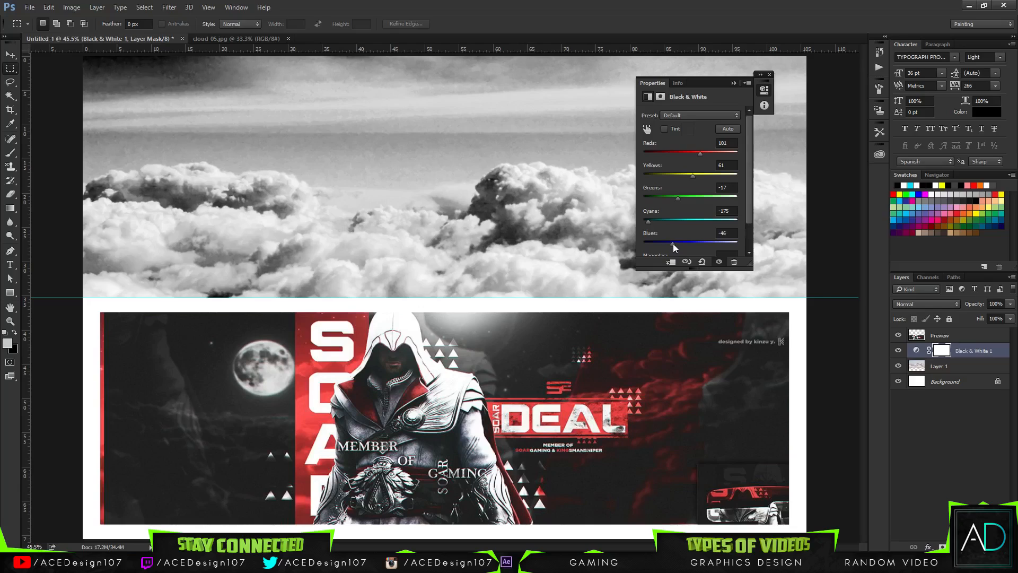
{"action": "left_click", "coordinate": [684, 242]}
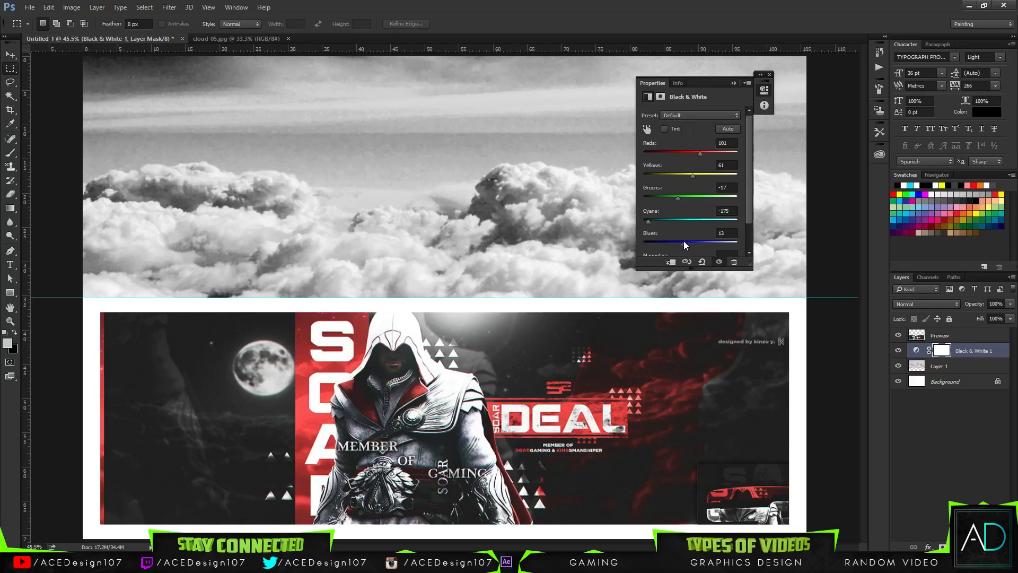
{"action": "left_click", "coordinate": [733, 84]}
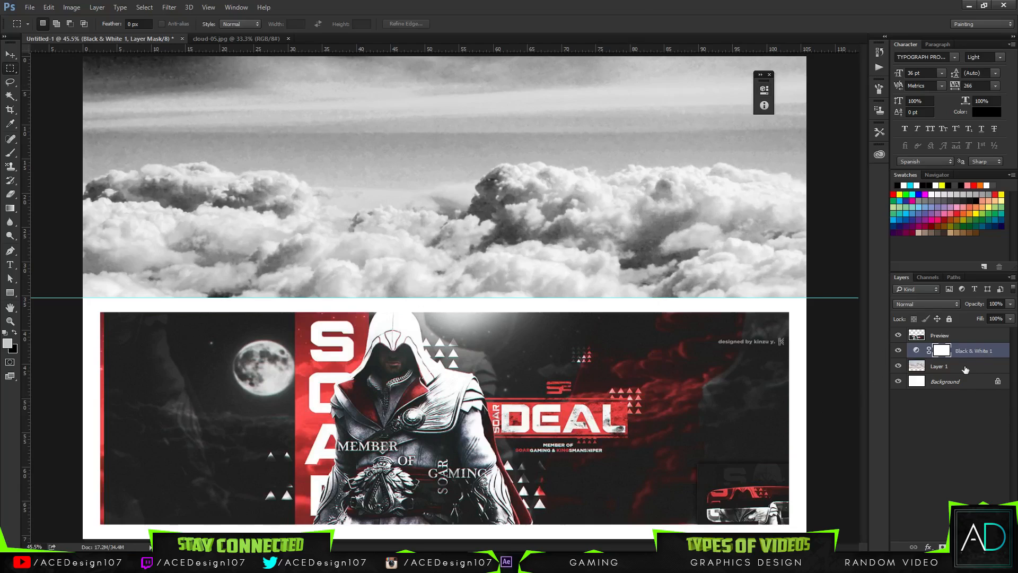
Merge the Black & White adjustment into the cloud layer and slightly darken its shadows with Levels.
{"action": "key", "text": "ctrl+e"}
{"action": "key", "text": "ctrl+l"}
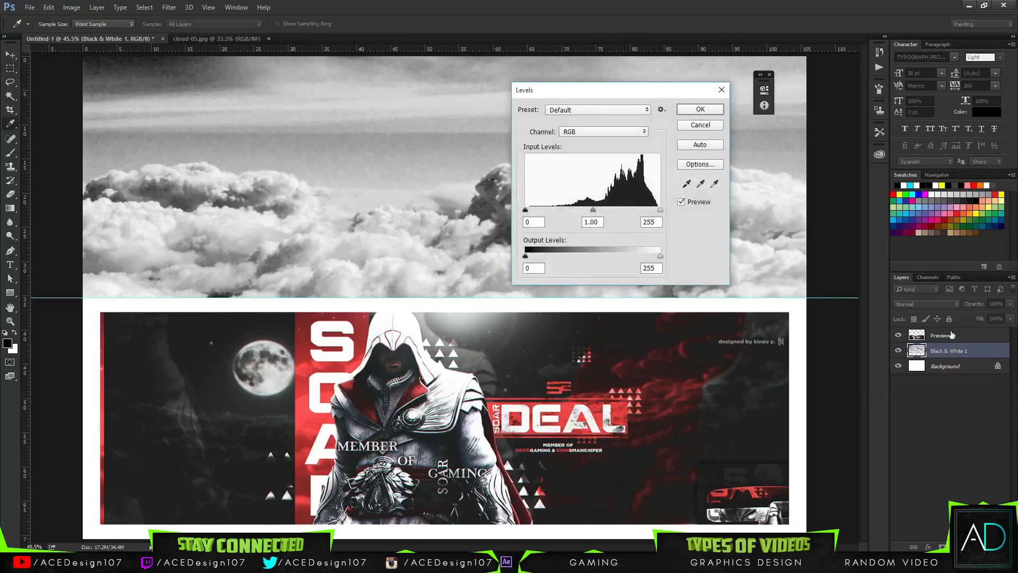
{"action": "mouse_move", "coordinate": [584, 211]}
{"action": "left_mouse_down"}
{"action": "mouse_move", "coordinate": [612, 208]}
{"action": "mouse_move", "coordinate": [590, 210]}
{"action": "left_mouse_up"}
{"action": "left_click_drag", "start_coordinate": [525, 210], "coordinate": [529, 208]}
{"action": "left_click", "coordinate": [528, 210]}
{"action": "left_click", "coordinate": [697, 110]}
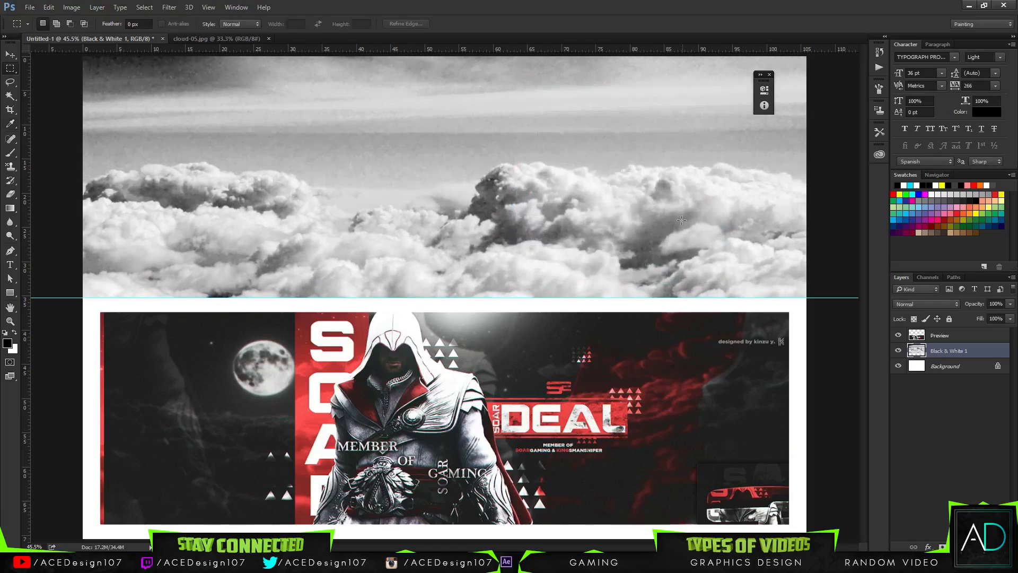
Apply a Gaussian Blur with a radius of about 6.4 pixels to the black-and-white cloud layer.
{"action": "left_click", "coordinate": [169, 7]}
{"action": "mouse_move", "coordinate": [239, 124]}
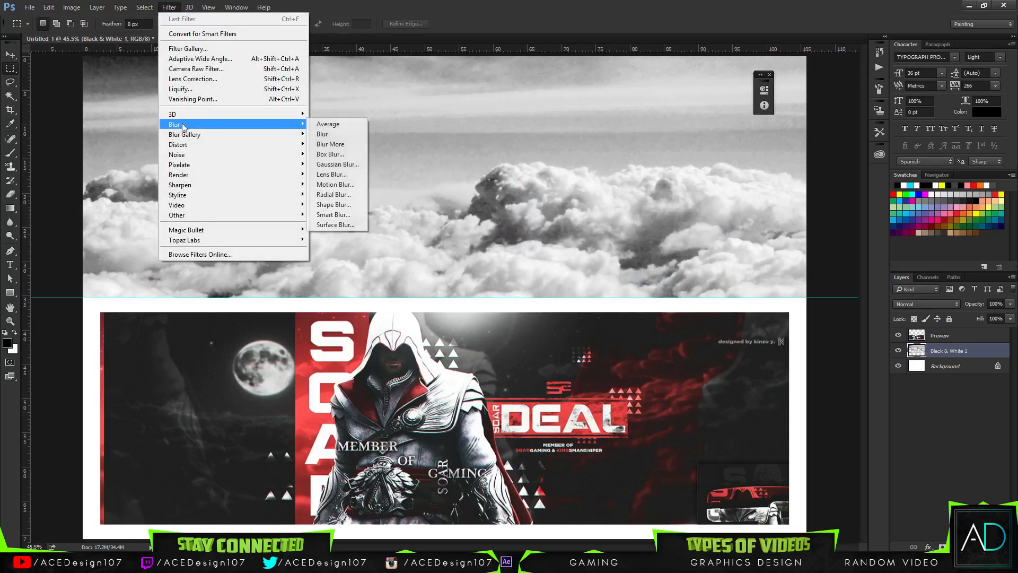
{"action": "left_click", "coordinate": [351, 166]}
{"action": "left_click_drag", "start_coordinate": [294, 331], "coordinate": [299, 334]}
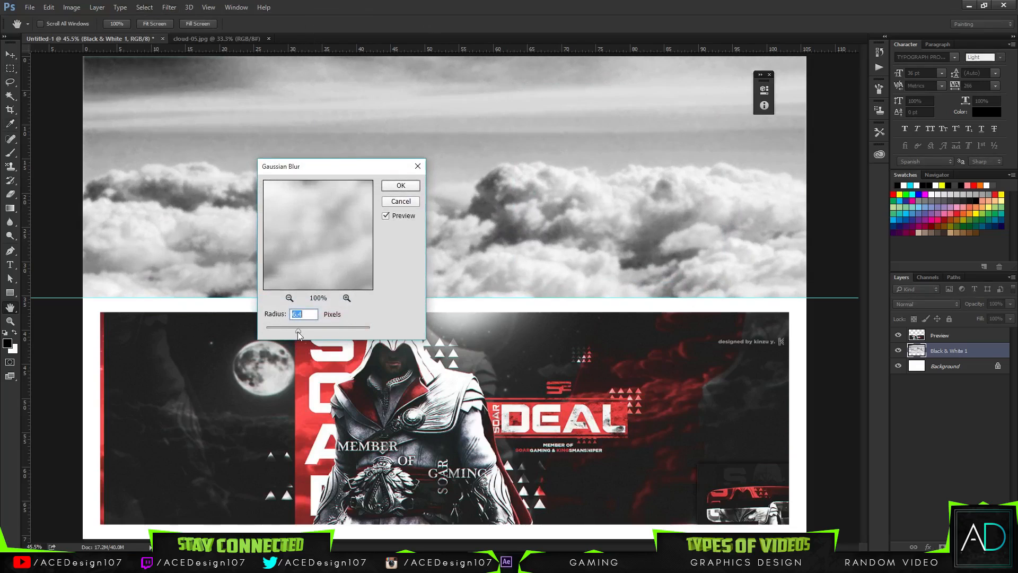
{"action": "left_click", "coordinate": [401, 185]}
Open DSCF0046.JPG and copy its blue-sky clouds into the header document as a new layer over the right part.
{"action": "left_click", "coordinate": [30, 6]}
{"action": "left_click", "coordinate": [42, 28]}
{"action": "double_click", "coordinate": [249, 89]}
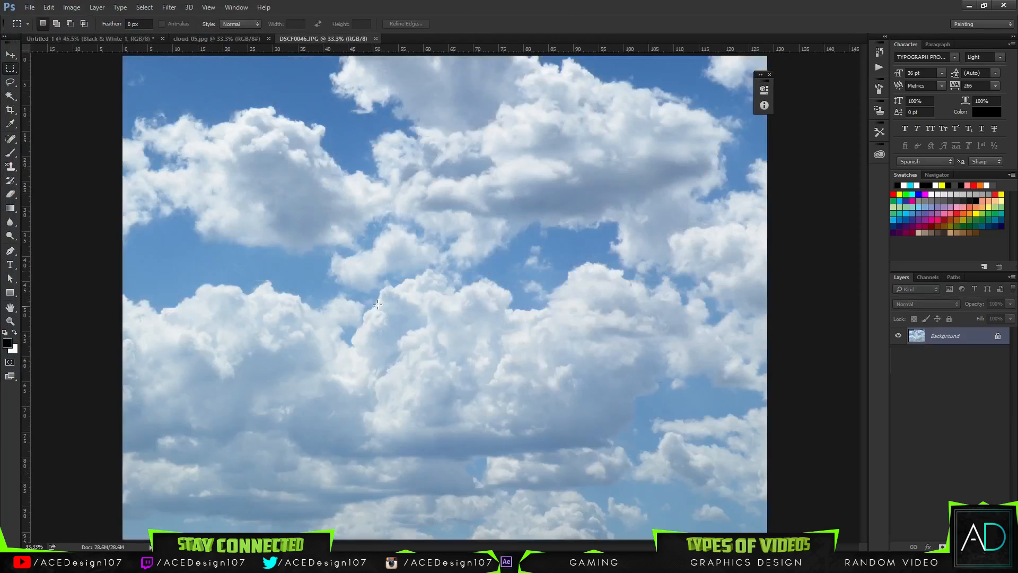
{"action": "key", "text": "v"}
{"action": "left_click_drag", "start_coordinate": [378, 284], "coordinate": [711, 210]}
{"action": "left_click", "coordinate": [538, 208]}
{"action": "left_click_drag", "start_coordinate": [548, 297], "coordinate": [699, 237]}
Scale down the blue-sky cloud layer and place it over the right third of the header area.
{"action": "key", "text": "ctrl+t"}
{"action": "left_click_drag", "start_coordinate": [221, 520], "coordinate": [447, 349]}
{"action": "left_click_drag", "start_coordinate": [622, 216], "coordinate": [716, 221]}
{"action": "key", "text": "Return"}
Set a soft eraser to 436 px with 0% hardness and start softening the blue-sky layer's left edge from its upper end.
{"action": "key", "text": "e"}
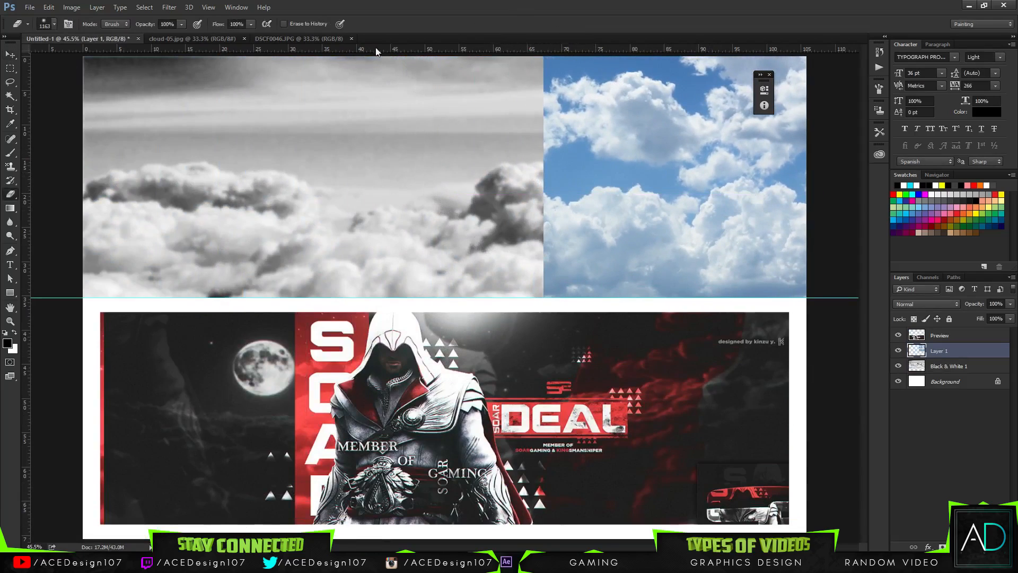
{"action": "key", "text": "ctrl+minus"}
{"action": "key", "text": "ctrl+minus"}
{"action": "key", "text": "ctrl+minus"}
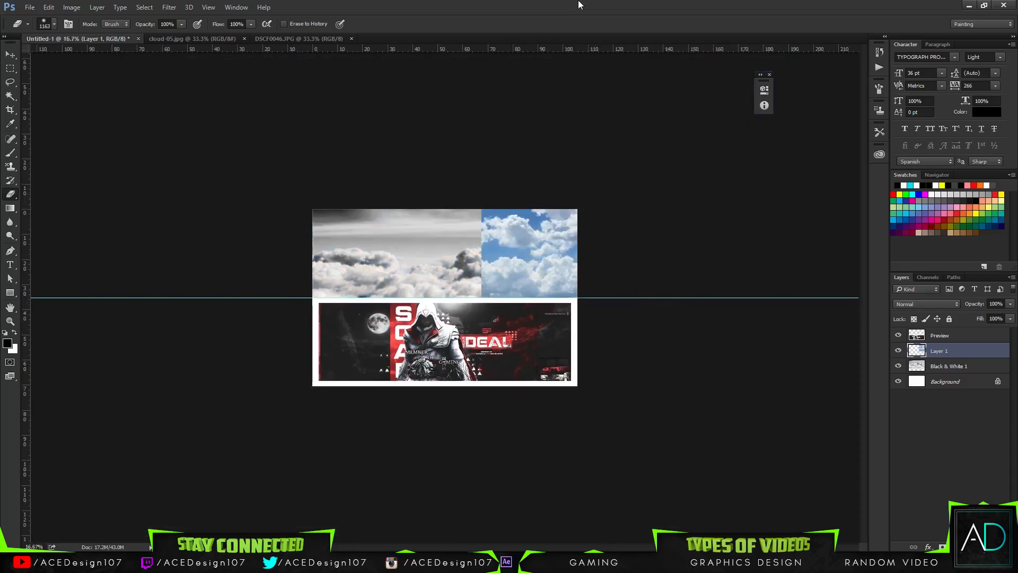
{"action": "key", "text": "ctrl+plus"}
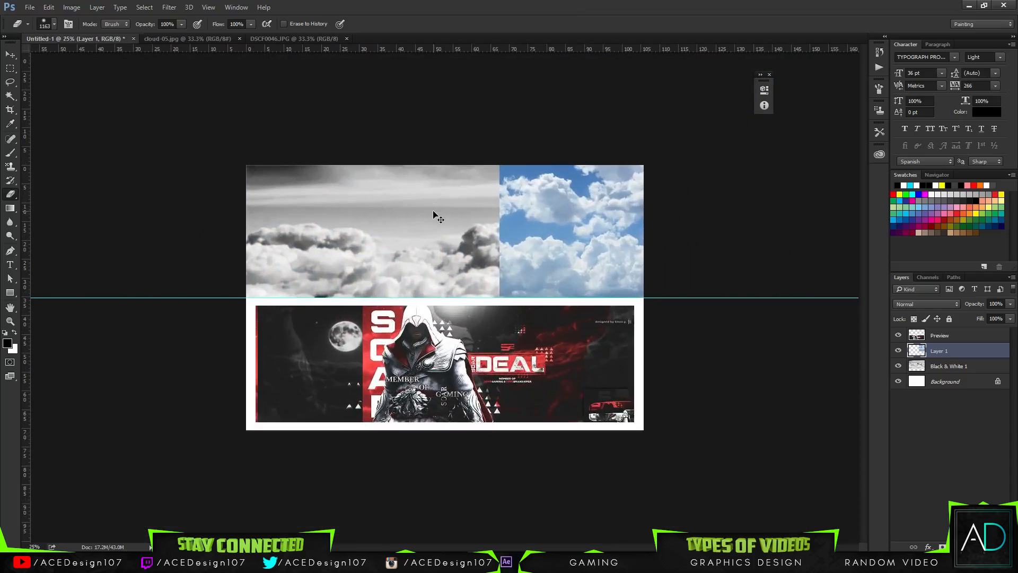
{"action": "key", "text": "ctrl+plus"}
{"action": "left_click", "coordinate": [54, 23]}
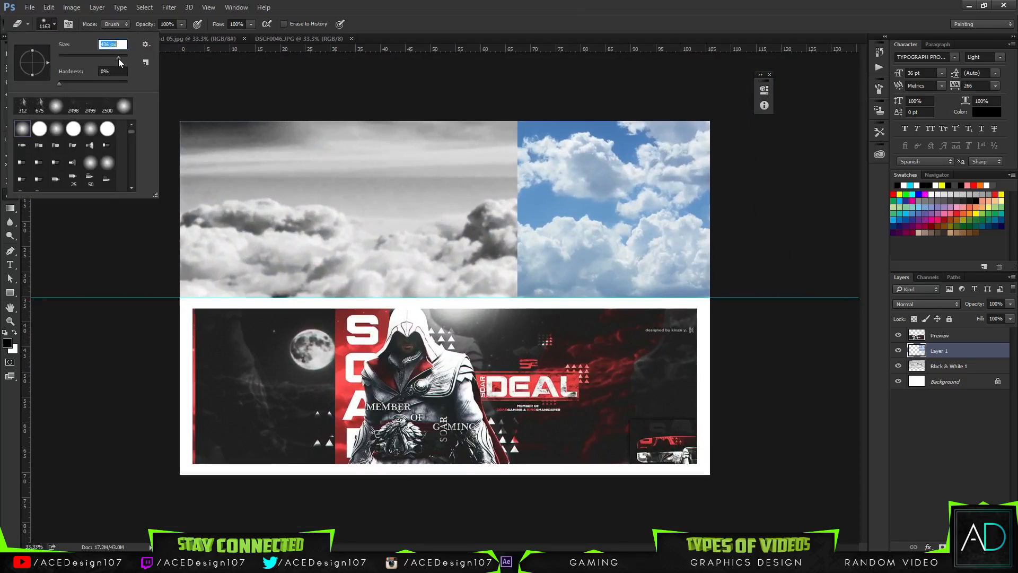
{"action": "left_click", "coordinate": [511, 79]}
{"action": "left_click_drag", "start_coordinate": [511, 141], "coordinate": [480, 170]}
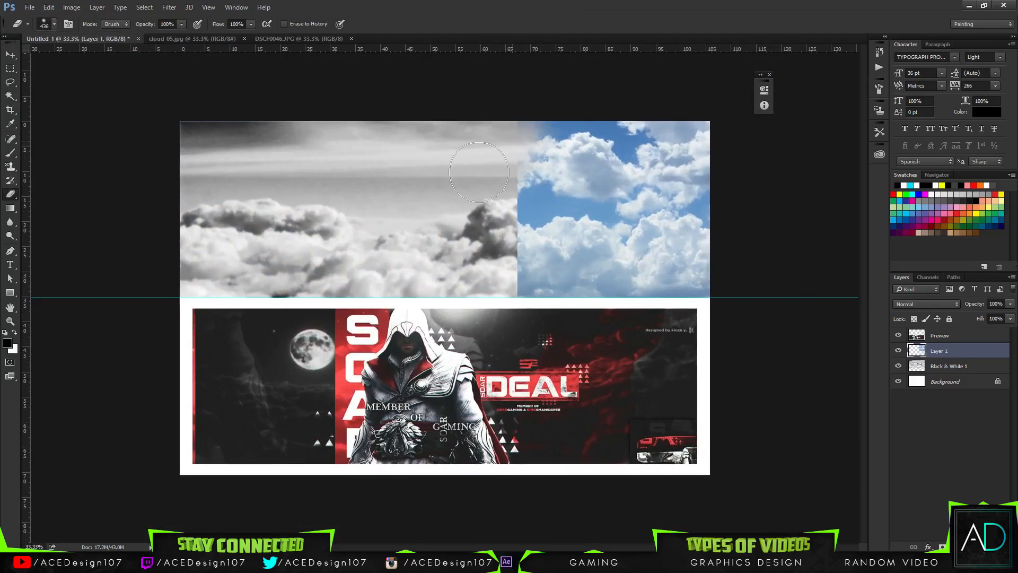
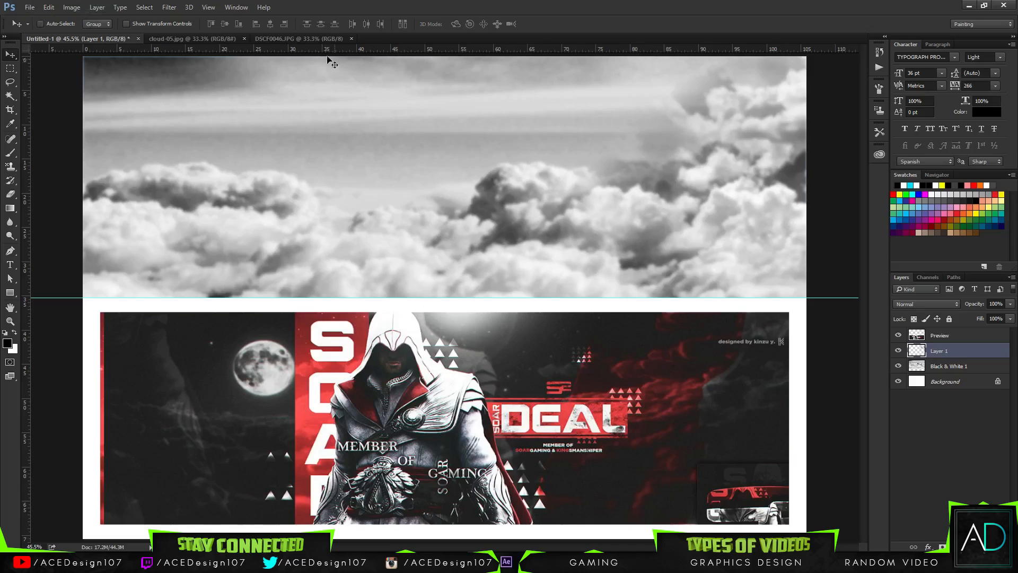
Close the two cloud source images and open moon-stars-clouds.jpg.
{"action": "left_click", "coordinate": [243, 38]}
{"action": "left_click", "coordinate": [244, 39]}
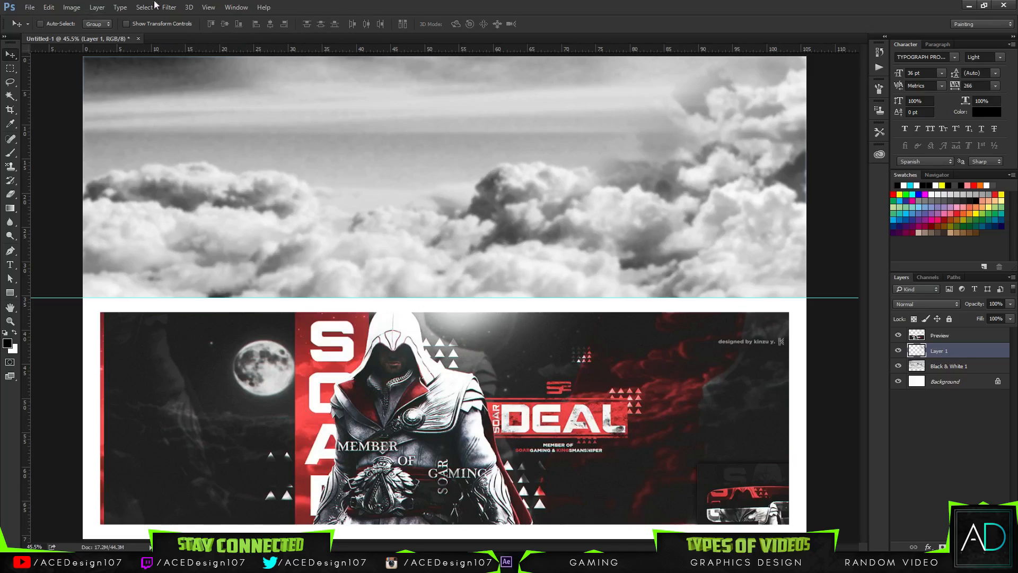
{"action": "left_click", "coordinate": [29, 8]}
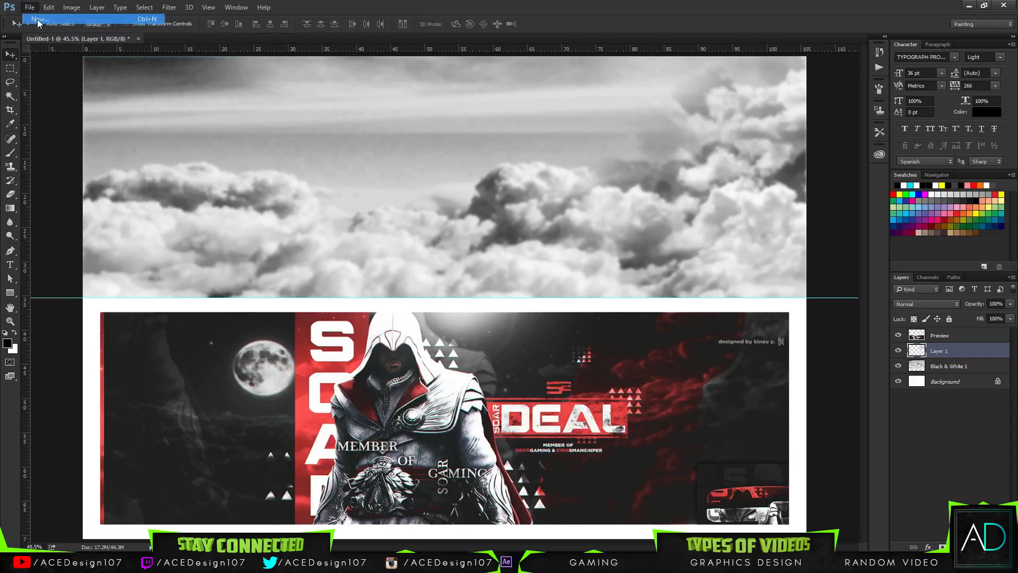
{"action": "left_click", "coordinate": [37, 18]}
{"action": "left_click", "coordinate": [635, 153]}
{"action": "left_click", "coordinate": [29, 8]}
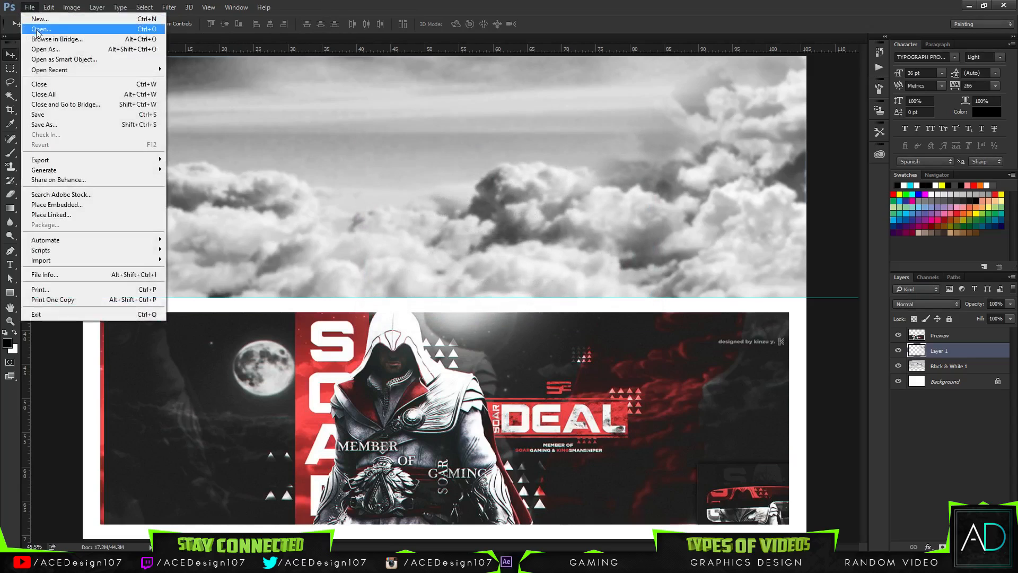
{"action": "left_click", "coordinate": [37, 30]}
{"action": "left_click", "coordinate": [303, 101]}
{"action": "double_click", "coordinate": [304, 101]}
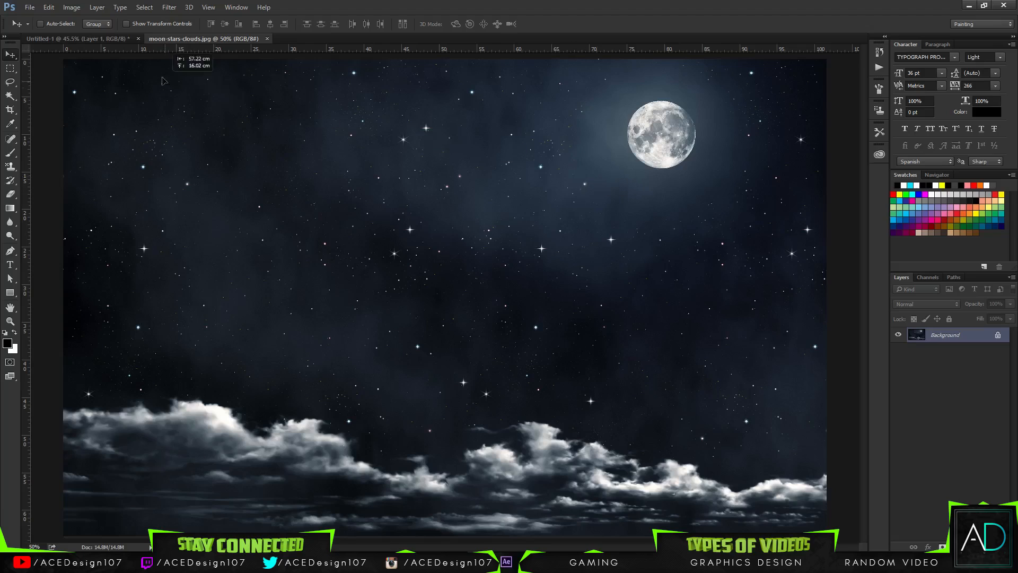
Copy the moon image into the header document as a new layer covering the left part above the guide.
{"action": "left_click", "coordinate": [89, 39]}
{"action": "left_click_drag", "start_coordinate": [89, 39], "coordinate": [338, 222]}
{"action": "key", "text": "ctrl+t"}
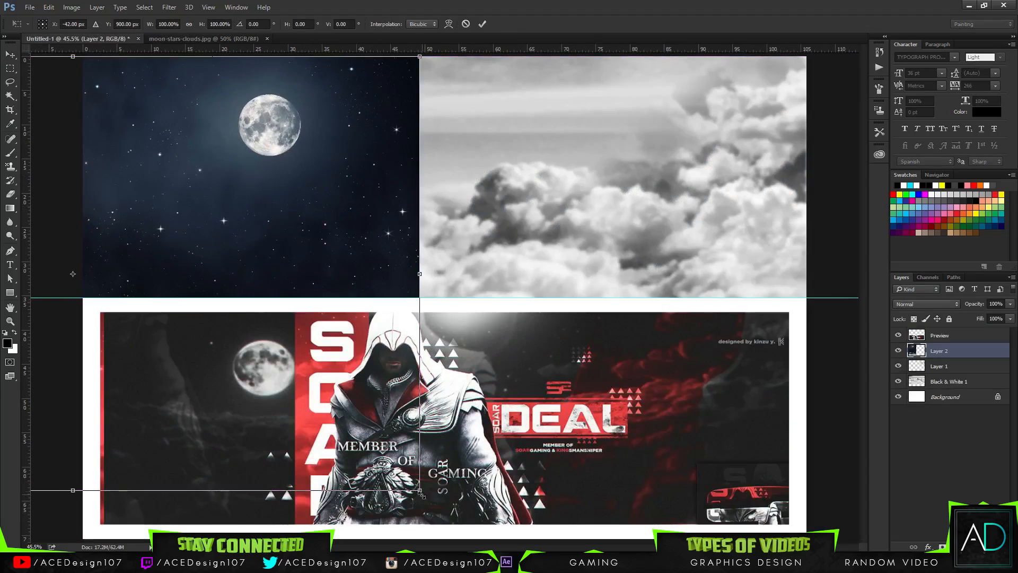
{"action": "left_click_drag", "start_coordinate": [422, 504], "coordinate": [486, 538]}
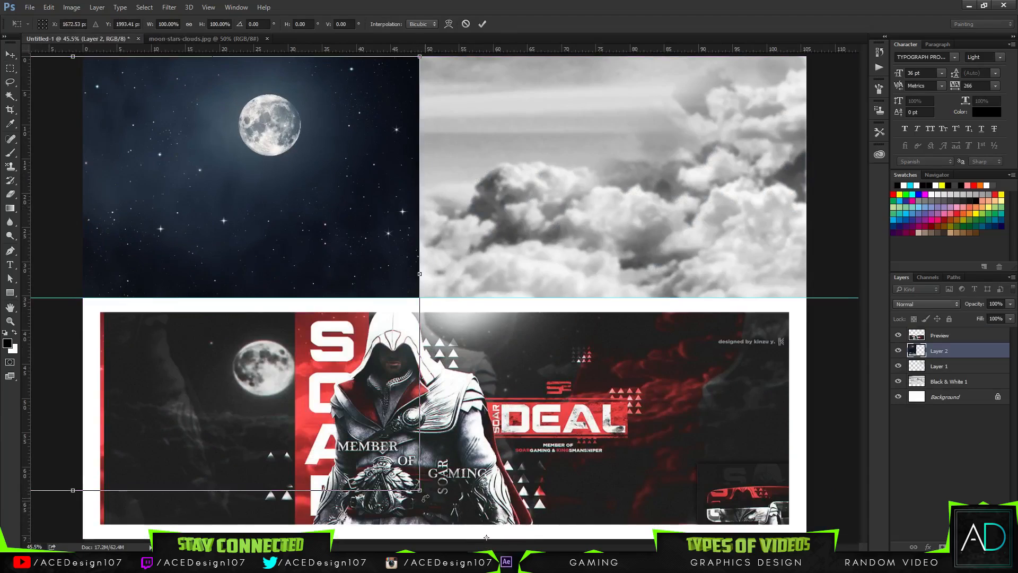
{"action": "left_click", "coordinate": [482, 23]}
Try enlarging the moon layer to about 190% and shifting it left.
{"action": "key", "text": "ctrl+t"}
{"action": "left_click_drag", "start_coordinate": [423, 495], "coordinate": [736, 562]}
{"action": "left_click_drag", "start_coordinate": [498, 97], "coordinate": [322, 101]}
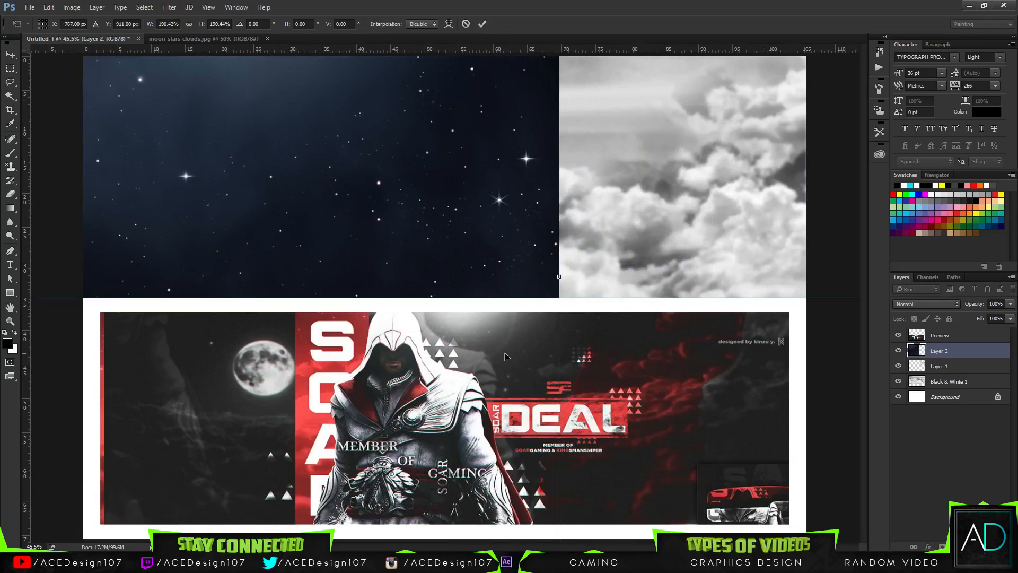
Scale the moon layer down proportionally and position it at the canvas's top edge, with the moon above the one in the preview.
{"action": "key", "text": "ctrl+minus"}
{"action": "key", "text": "ctrl+minus"}
{"action": "key", "text": "ctrl+minus"}
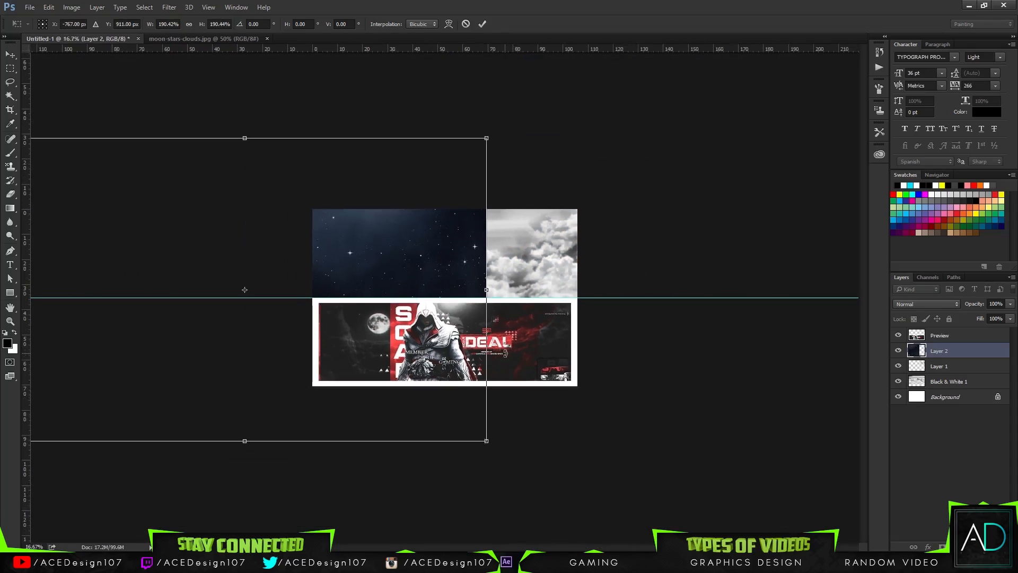
{"action": "left_click_drag", "start_coordinate": [487, 442], "coordinate": [437, 410]}
{"action": "left_click_drag", "start_coordinate": [384, 274], "coordinate": [410, 338]}
{"action": "left_click_drag", "start_coordinate": [464, 474], "coordinate": [408, 440]}
{"action": "left_click_drag", "start_coordinate": [342, 341], "coordinate": [384, 261]}
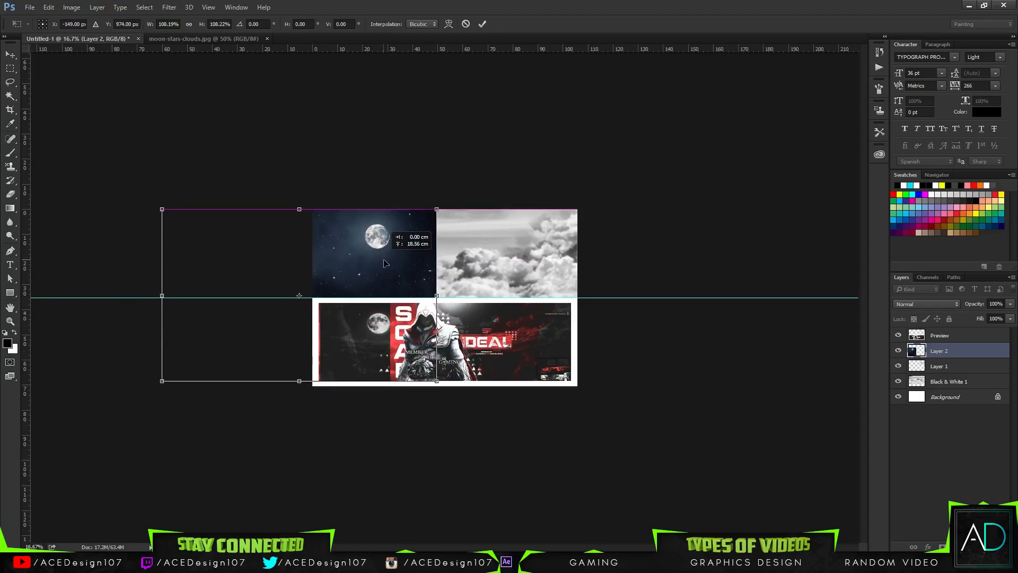
{"action": "left_click_drag", "start_coordinate": [437, 381], "coordinate": [424, 374]}
{"action": "left_click_drag", "start_coordinate": [376, 282], "coordinate": [385, 277]}
{"action": "key", "text": "Return"}
Nudge the moon layer left so its moon lines up with the moon in the reference preview.
{"action": "key", "text": "ctrl+0"}
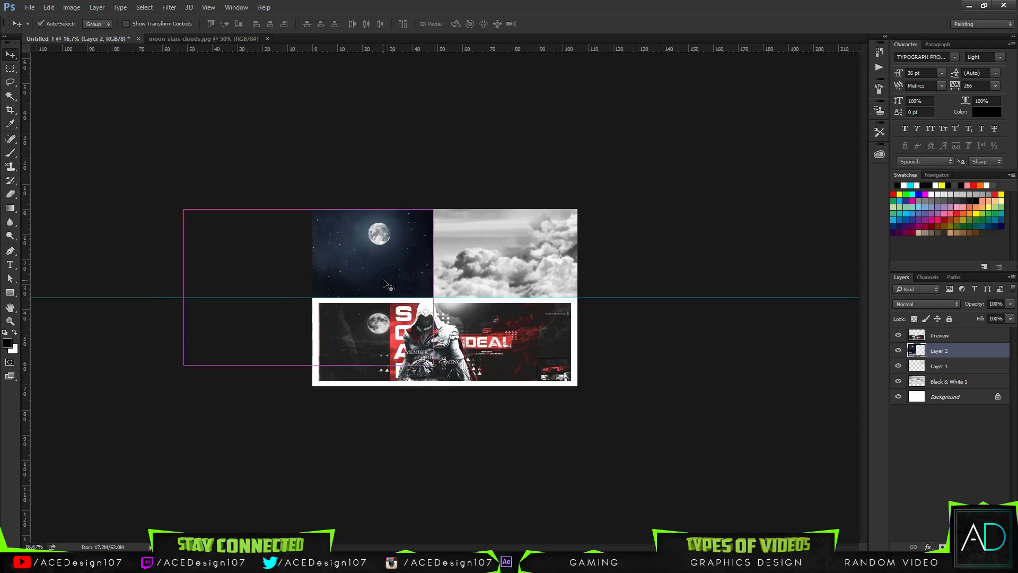
{"action": "key", "text": "Left"}
{"action": "key", "text": "Left"}
{"action": "key", "text": "Left"}
{"action": "key", "text": "Left"}
{"action": "key", "text": "Left"}
{"action": "key", "text": "Left"}
{"action": "key", "text": "Left"}
{"action": "key", "text": "Left"}
{"action": "key", "text": "Left"}
{"action": "key", "text": "Left"}
{"action": "key", "text": "Left"}
{"action": "key", "text": "Left"}
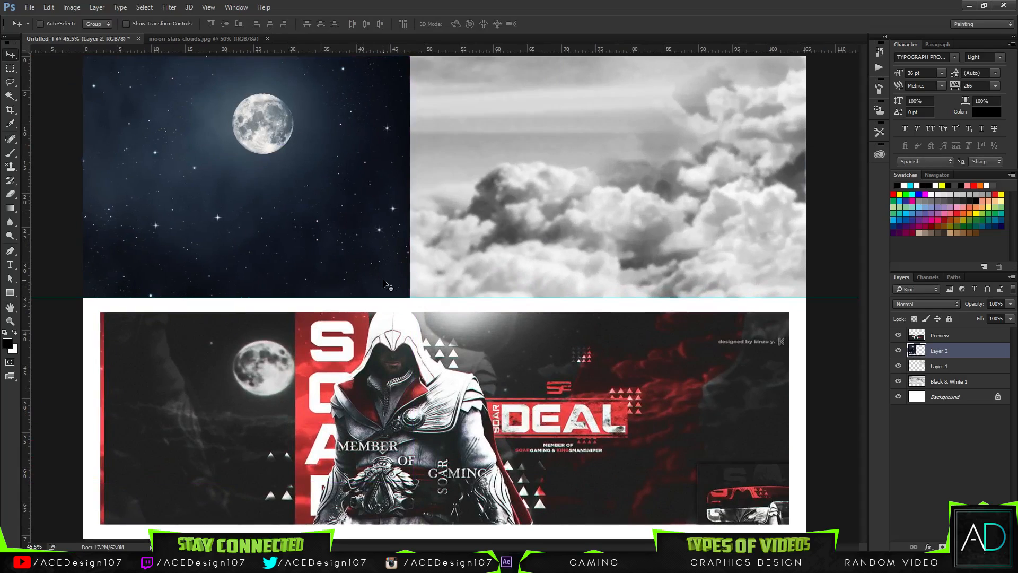
Erase the lower part of the night-sky layer with a large soft eraser to blend it into the clouds, undoing the last stroke.
{"action": "key", "text": "e"}
{"action": "mouse_move", "coordinate": [415, 365]}
{"action": "left_mouse_down"}
{"action": "mouse_move", "coordinate": [218, 389]}
{"action": "mouse_move", "coordinate": [396, 389]}
{"action": "mouse_move", "coordinate": [321, 413]}
{"action": "left_mouse_up"}
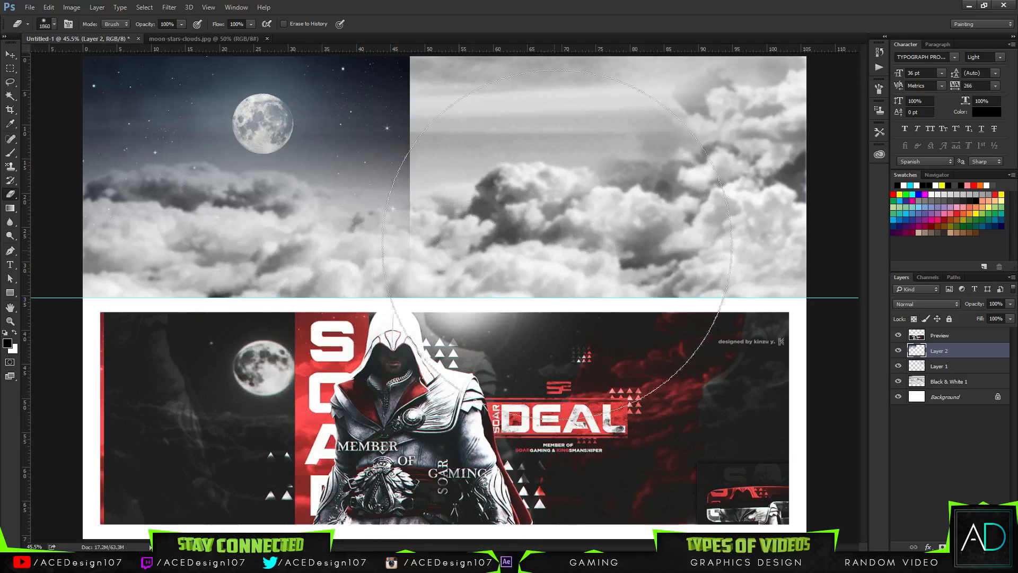
{"action": "key", "text": "ctrl+z"}
{"action": "key", "text": "ctrl+z"}
{"action": "key", "text": "ctrl+z"}
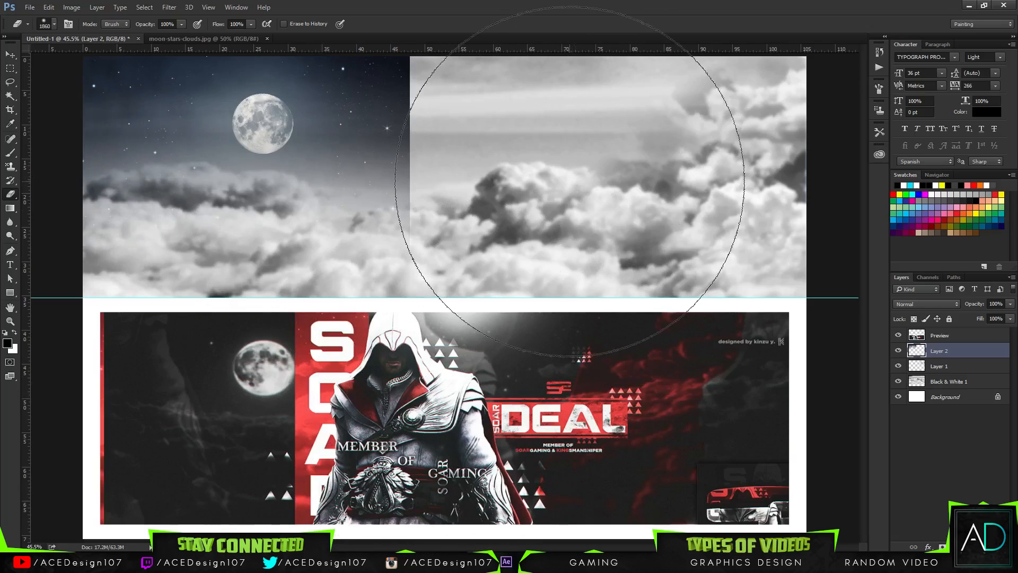
Undo the eraser strokes on the night-sky layer.
{"action": "key", "text": "ctrl+alt+z"}
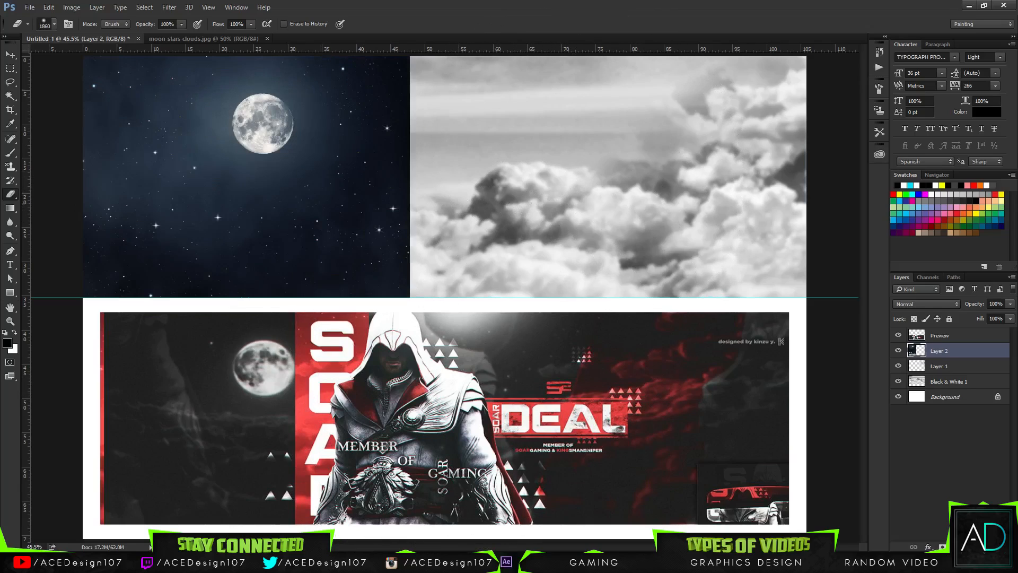
{"action": "key", "text": "w"}
{"action": "left_click", "coordinate": [272, 122]}
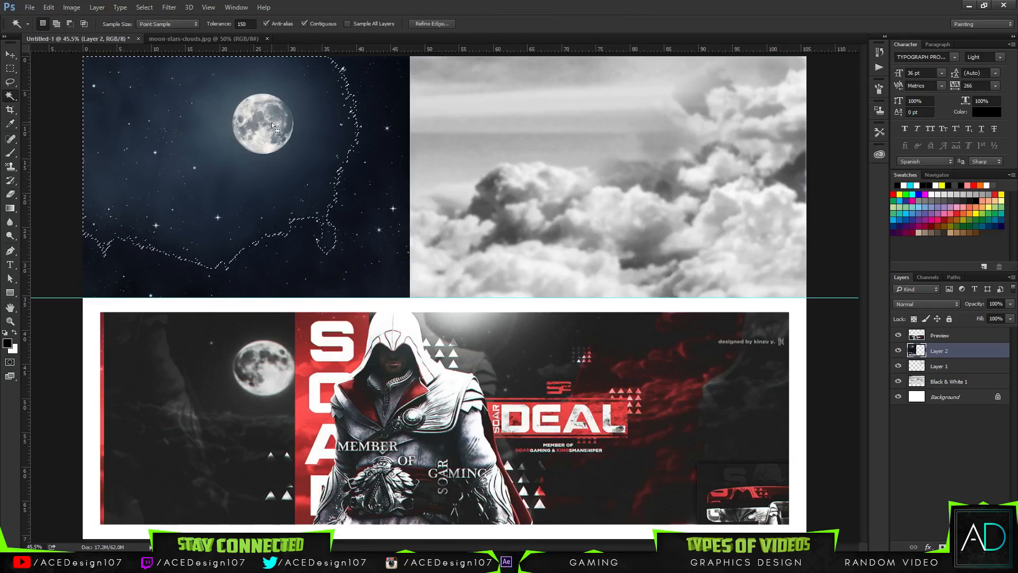
{"action": "key", "text": "ctrl+d"}
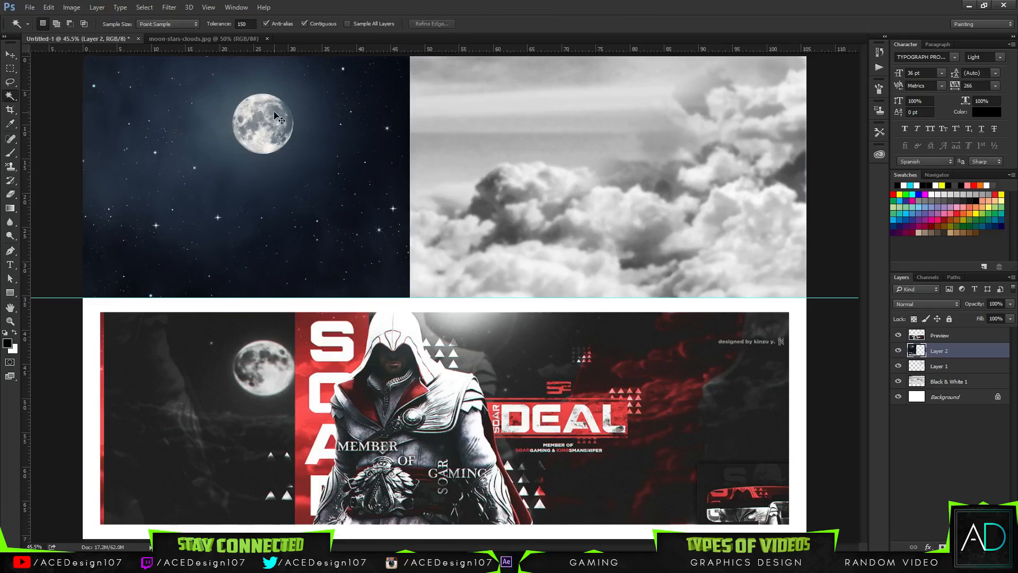
Select the moon on Layer 2 using the Quick Selection tool with a brush size of 220.
{"action": "right_click", "coordinate": [17, 105]}
{"action": "left_click", "coordinate": [61, 93]}
{"action": "left_click", "coordinate": [106, 24]}
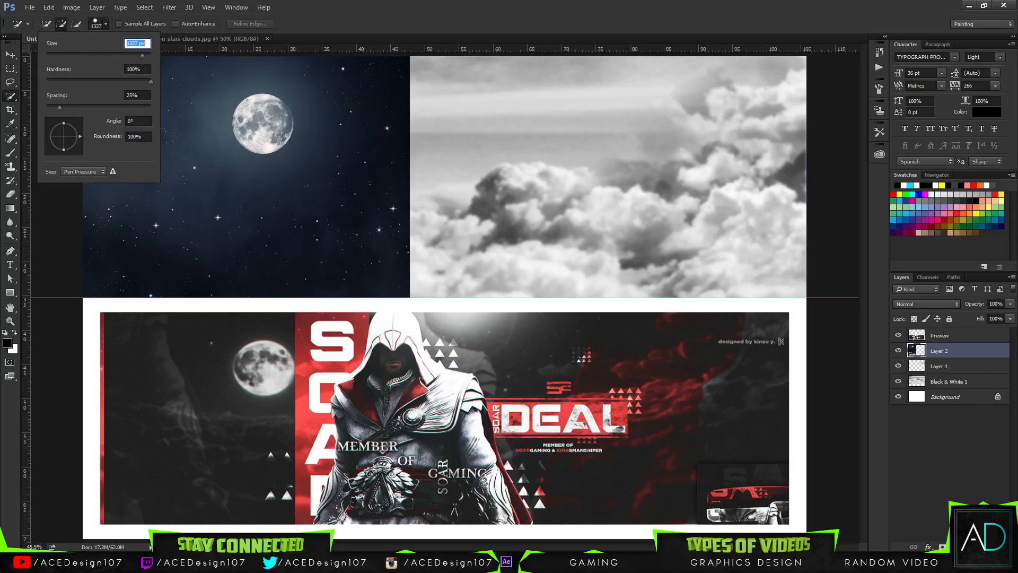
{"action": "left_click_drag", "start_coordinate": [130, 55], "coordinate": [130, 55]}
{"action": "left_click", "coordinate": [126, 56]}
{"action": "left_click", "coordinate": [261, 123]}
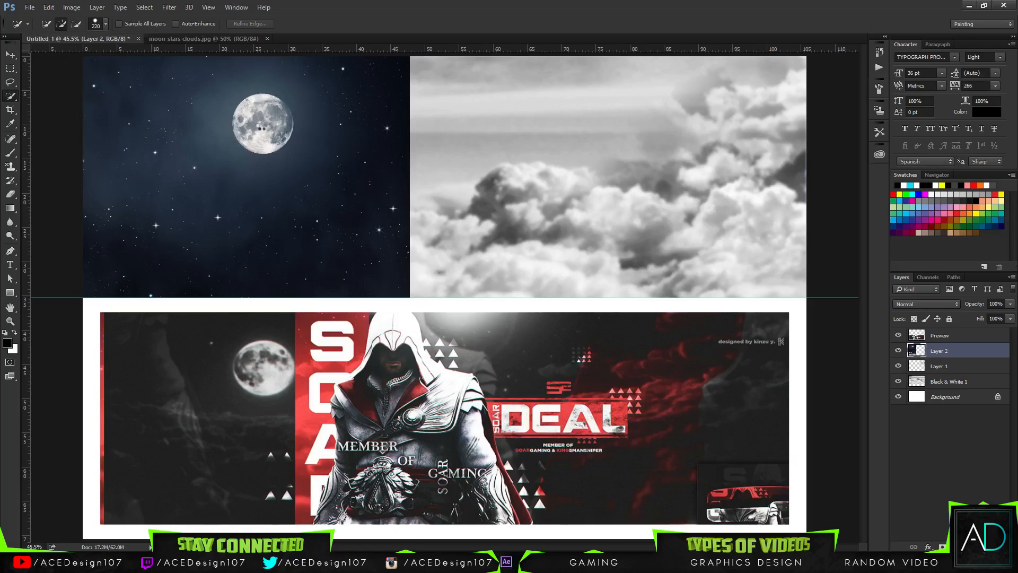
{"action": "left_click", "coordinate": [262, 126]}
Invert the moon selection, delete the night sky around the moon, and clear the selection.
{"action": "key", "text": "ctrl+i"}
{"action": "key", "text": "ctrl+z"}
{"action": "key", "text": "ctrl+shift+i"}
{"action": "key", "text": "Delete"}
{"action": "key", "text": "ctrl+d"}
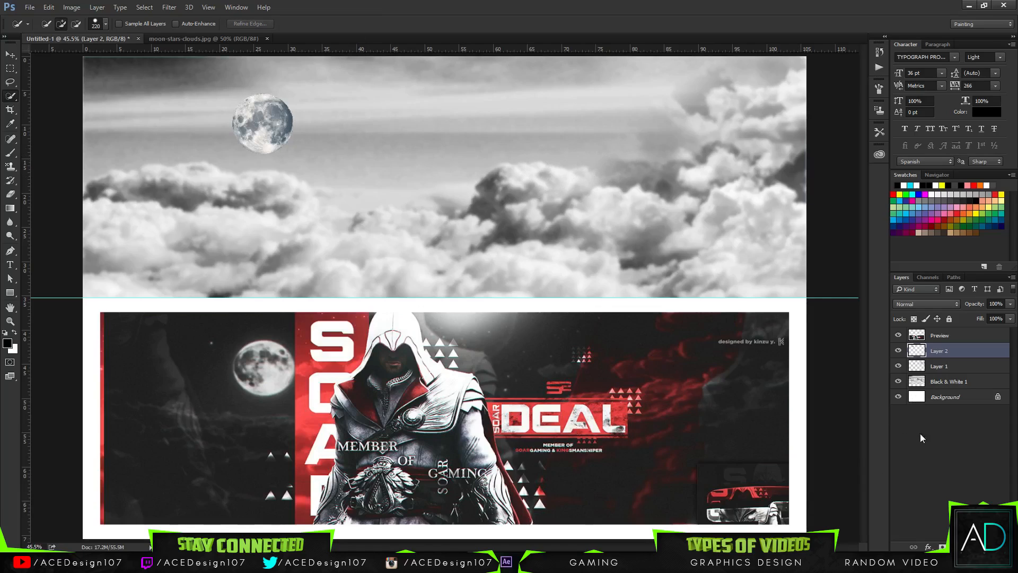
Desaturate the moon layer with Hue/Saturation by setting the saturation to -100.
{"action": "key", "text": "ctrl+u"}
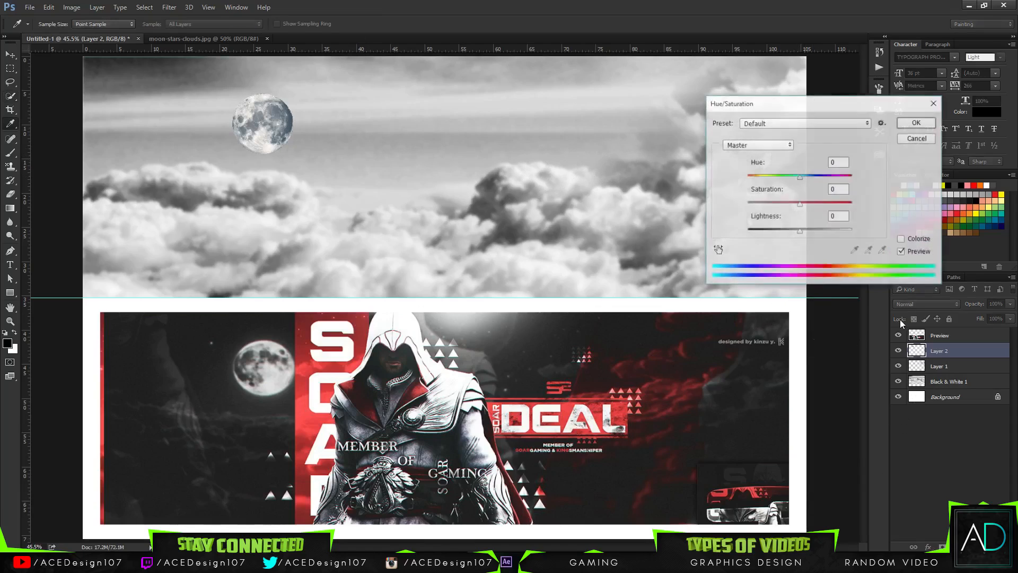
{"action": "left_click_drag", "start_coordinate": [799, 204], "coordinate": [653, 201]}
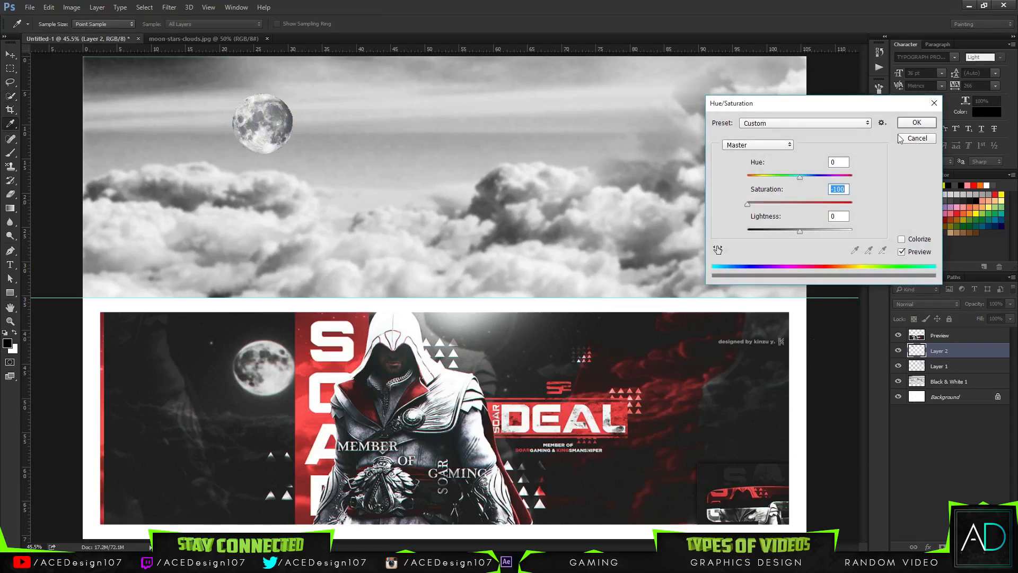
{"action": "left_click", "coordinate": [912, 127]}
{"action": "key", "text": "w"}
{"action": "key", "text": "ctrl+minus"}
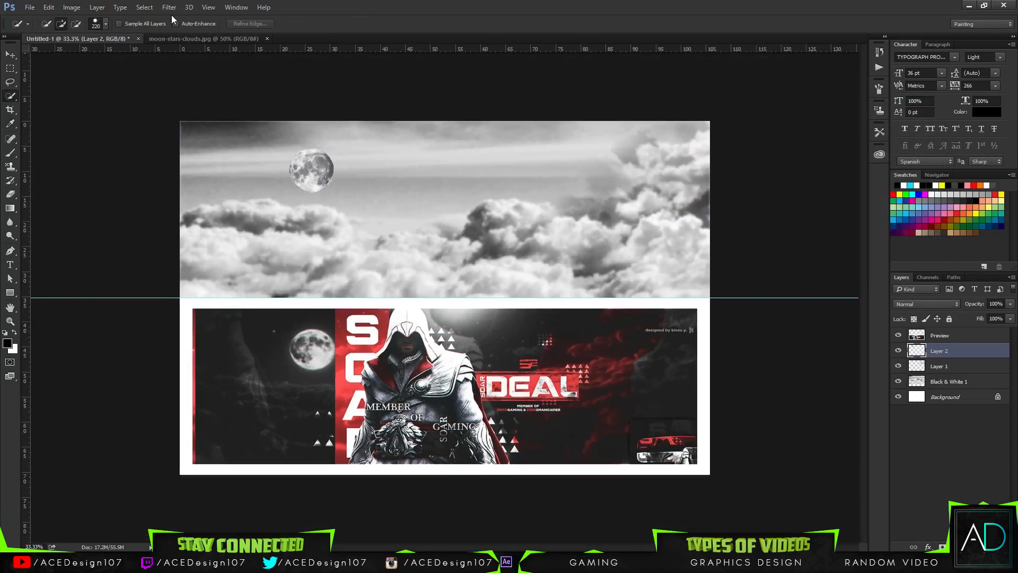
Erase leftover sky remnants around the moon on Layer 2 with an eraser size of 117.
{"action": "key", "text": "e"}
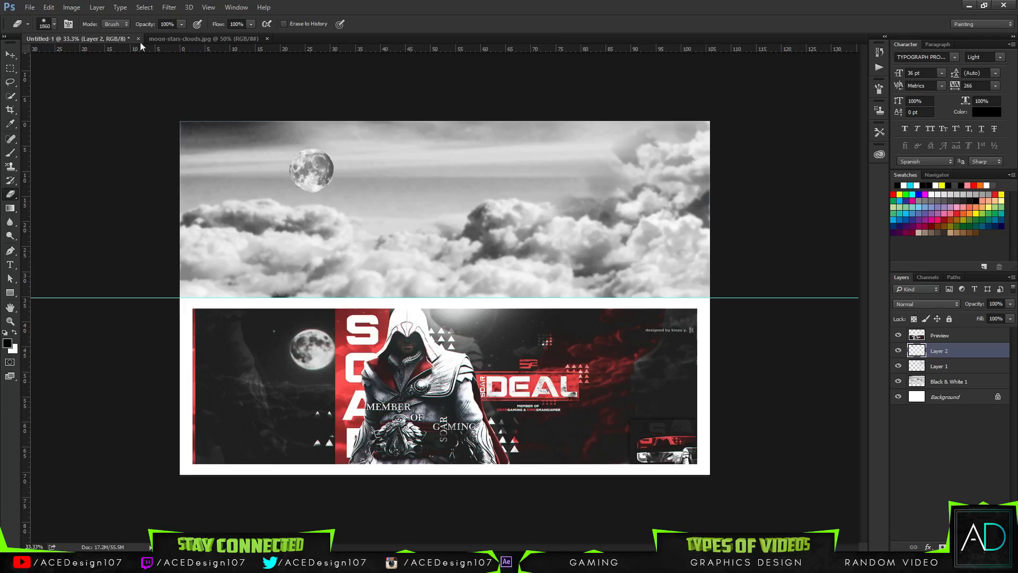
{"action": "left_click", "coordinate": [55, 24]}
{"action": "left_click_drag", "start_coordinate": [119, 58], "coordinate": [106, 58]}
{"action": "mouse_move", "coordinate": [361, 115]}
{"action": "left_mouse_down"}
{"action": "mouse_move", "coordinate": [193, 125]}
{"action": "mouse_move", "coordinate": [189, 265]}
{"action": "mouse_move", "coordinate": [227, 252]}
{"action": "left_mouse_up"}
{"action": "left_click", "coordinate": [960, 364]}
{"action": "left_click", "coordinate": [965, 353], "text": "shift"}
{"action": "key", "text": "ctrl+e"}
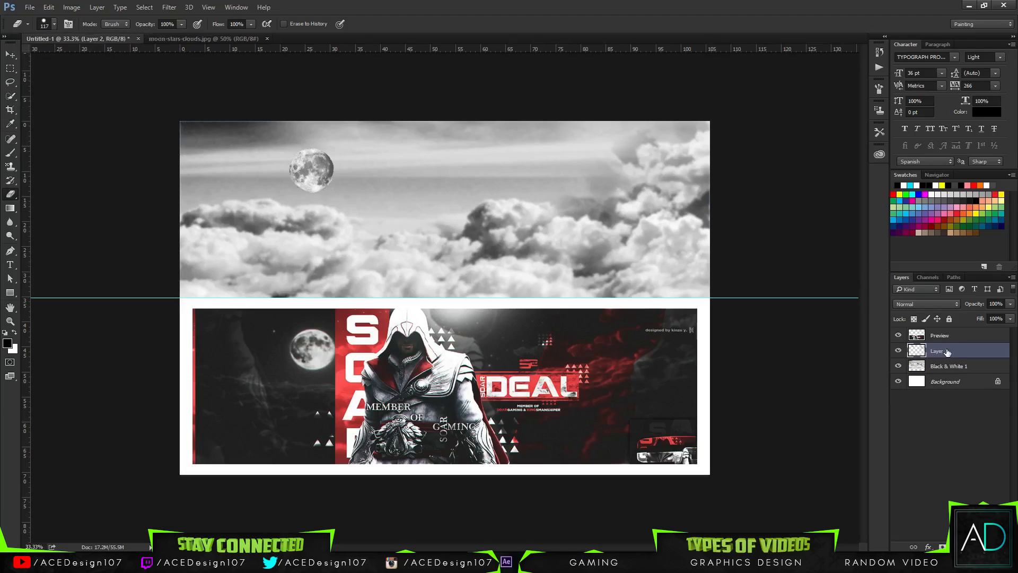
{"action": "key", "text": "ctrl+z"}
Merge the Black & White 1 adjustment with the Layer 1 clouds, and make the moon's Layer 2 active.
{"action": "left_click", "coordinate": [973, 370]}
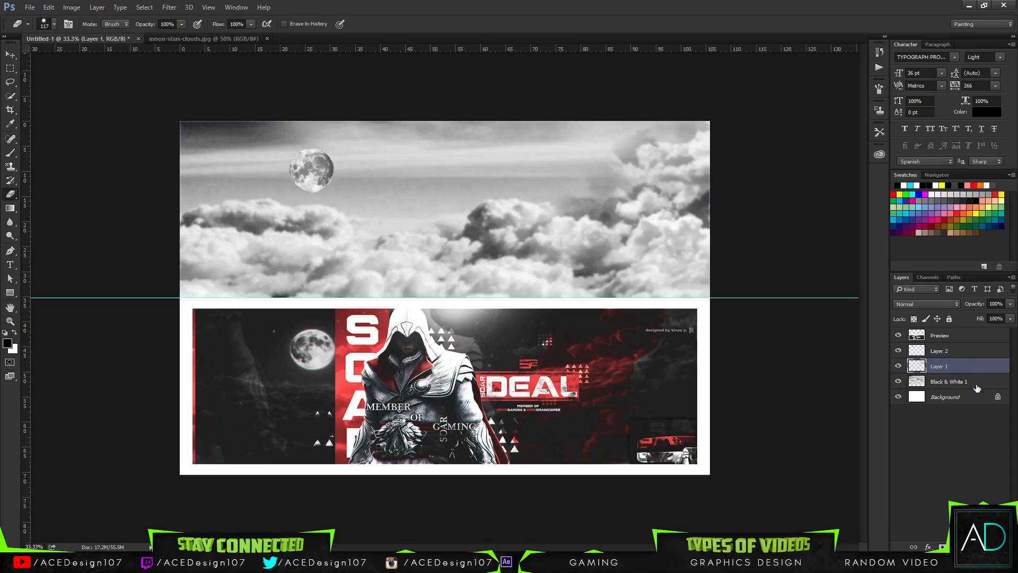
{"action": "left_click", "coordinate": [974, 384], "text": "ctrl"}
{"action": "key", "text": "ctrl+e"}
{"action": "left_click", "coordinate": [954, 354]}
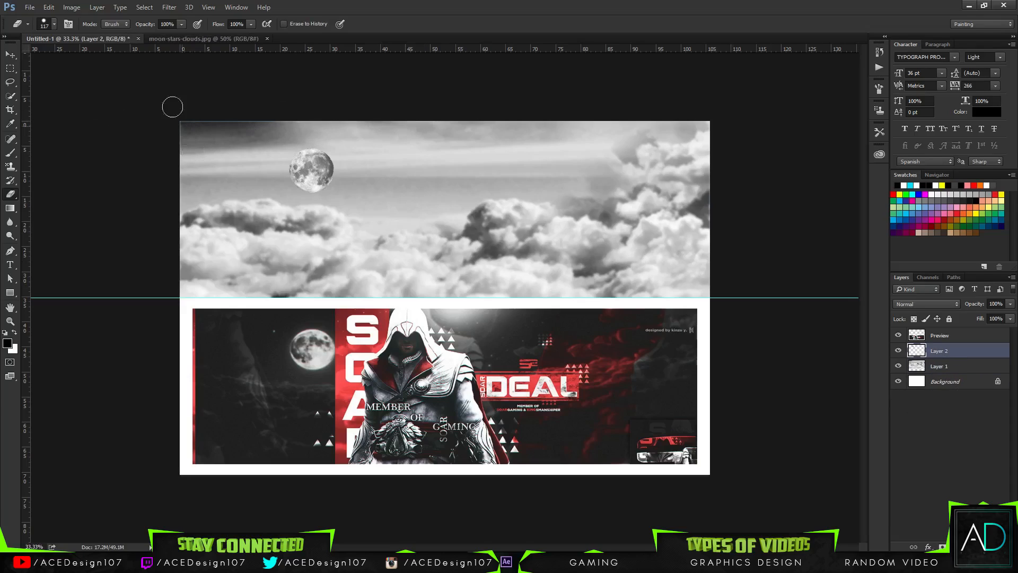
{"action": "key", "text": "v"}
{"action": "left_click_drag", "start_coordinate": [354, 202], "coordinate": [406, 215]}
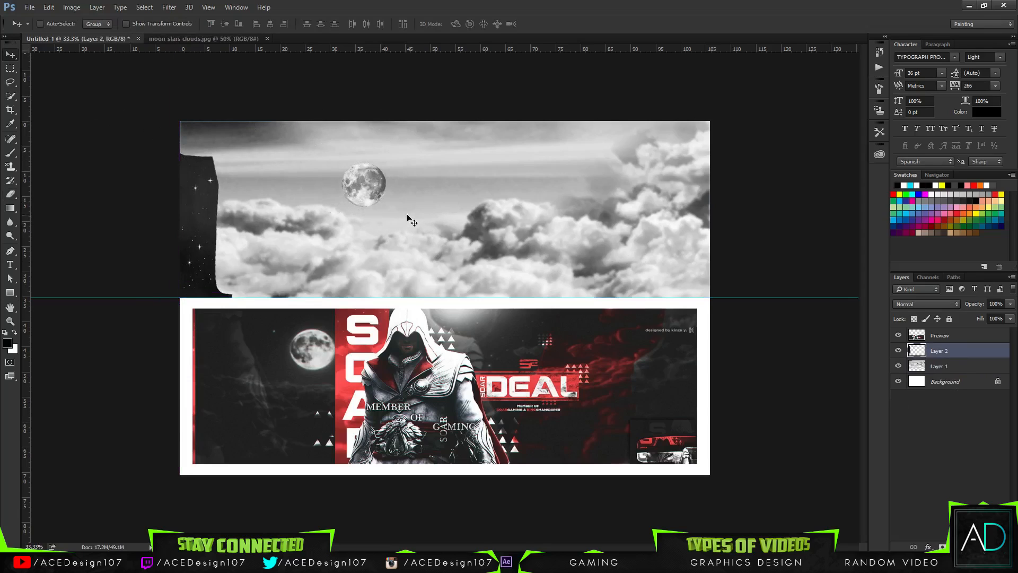
{"action": "key", "text": "ctrl+z"}
Darken the moon layer's shadows with Levels by setting the black input level to 54.
{"action": "key", "text": "ctrl+0"}
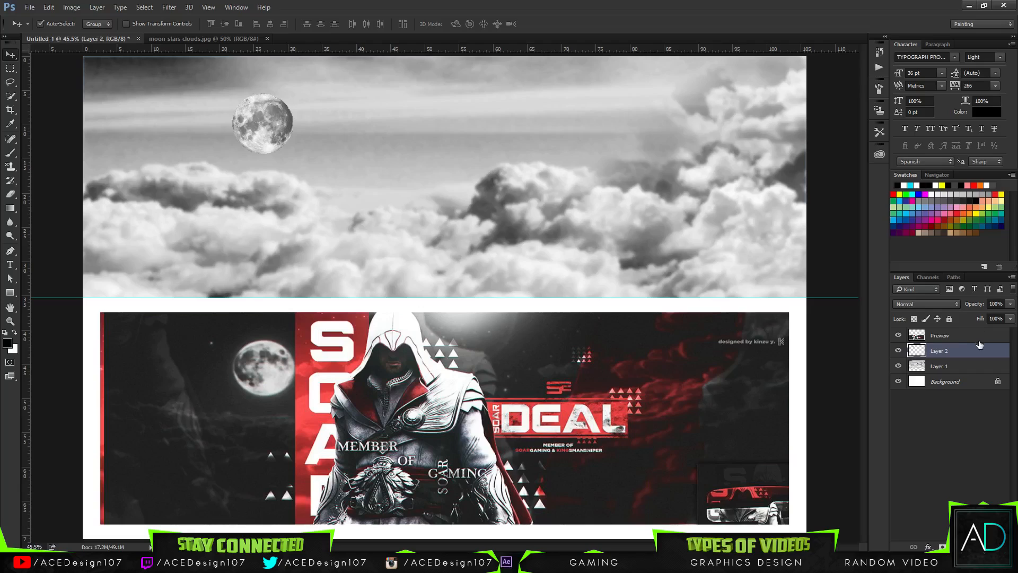
{"action": "key", "text": "ctrl+l"}
{"action": "left_click_drag", "start_coordinate": [295, 110], "coordinate": [453, 115]}
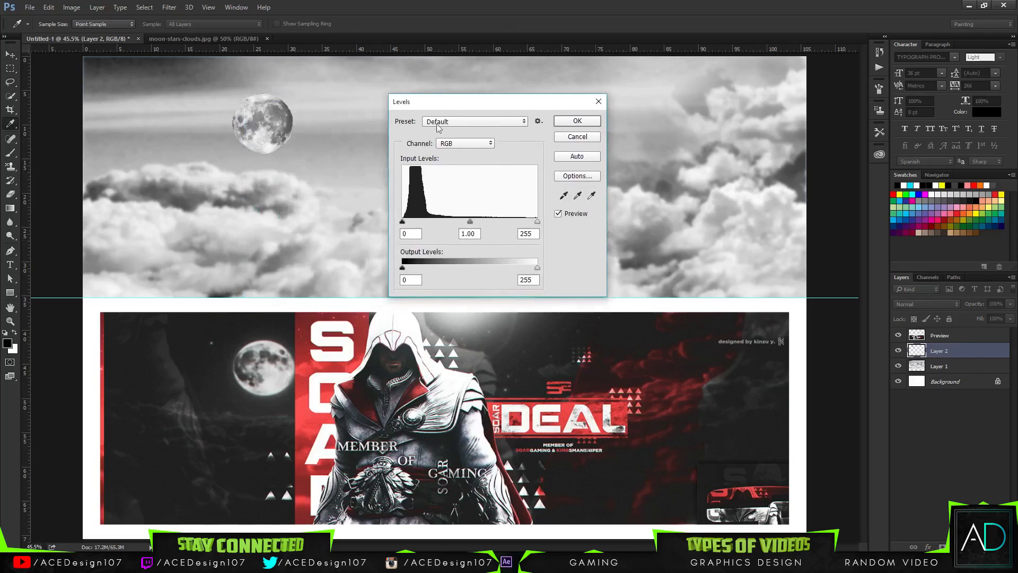
{"action": "left_click_drag", "start_coordinate": [407, 222], "coordinate": [484, 221]}
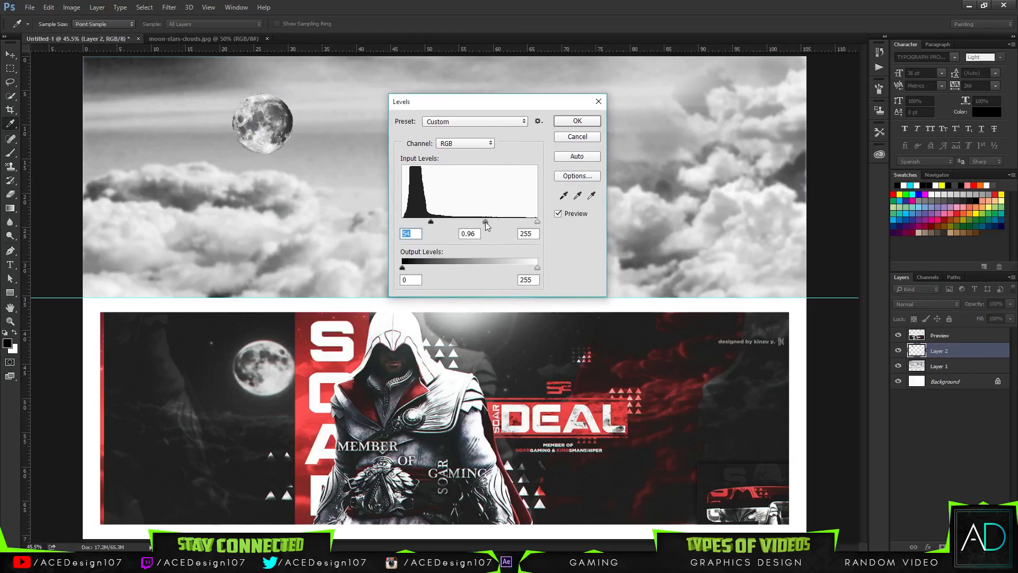
{"action": "left_click", "coordinate": [573, 121]}
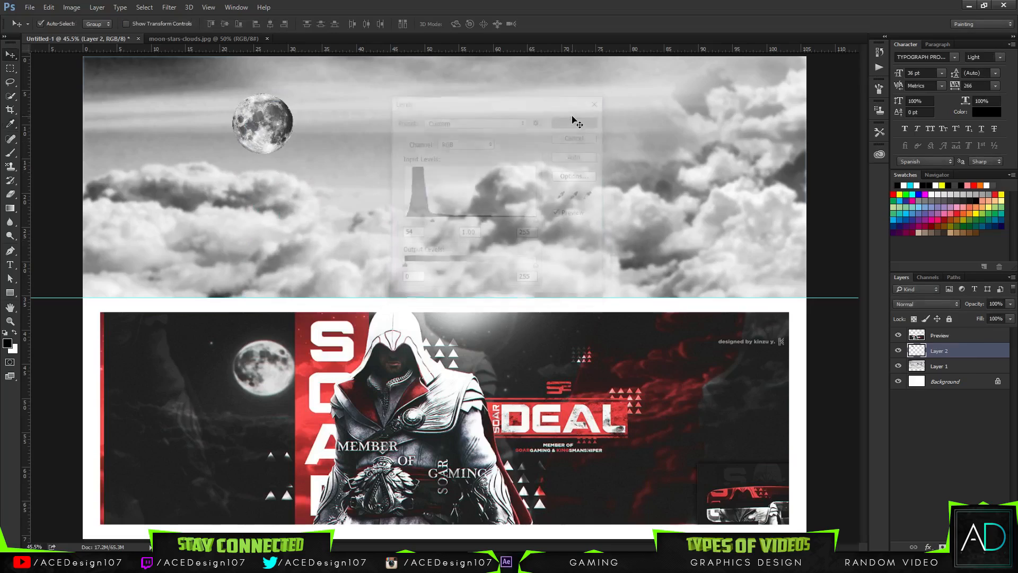
Add a blank layer directly above Background and marquee-select the full header area above the guide.
{"action": "left_click", "coordinate": [962, 387]}
{"action": "key", "text": "ctrl+shift+alt+n"}
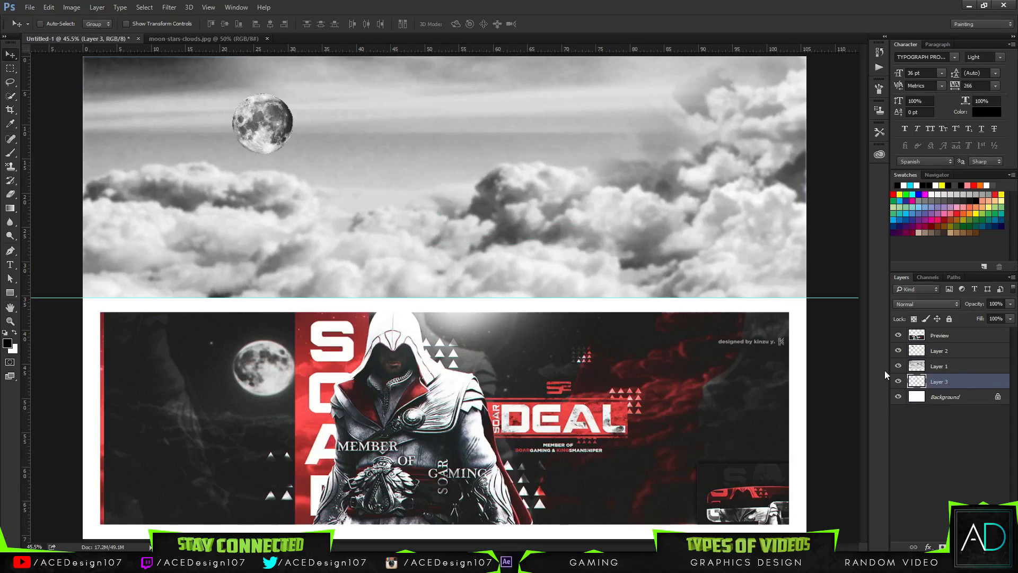
{"action": "left_click", "coordinate": [954, 368]}
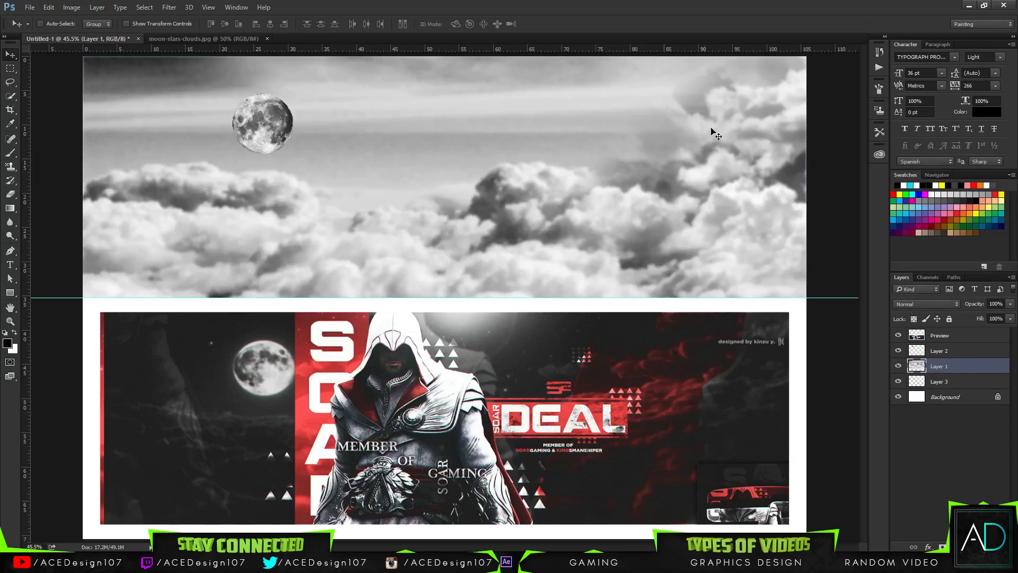
{"action": "key", "text": "ctrl+minus"}
{"action": "key", "text": "m"}
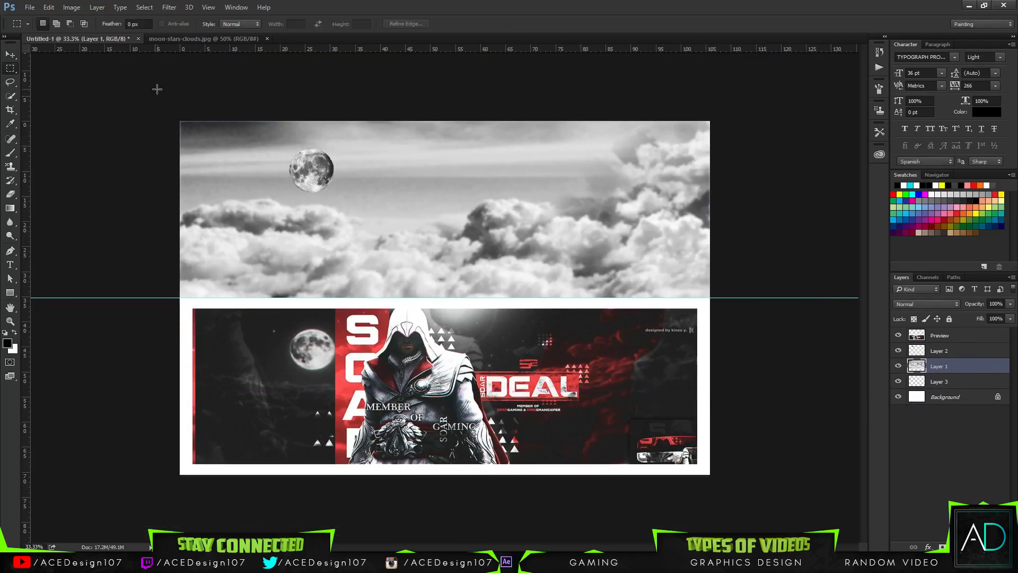
{"action": "left_click_drag", "start_coordinate": [171, 87], "coordinate": [749, 294]}
Set the foreground color to a very dark grey and switch to the Paint Bucket tool.
{"action": "left_click", "coordinate": [7, 343]}
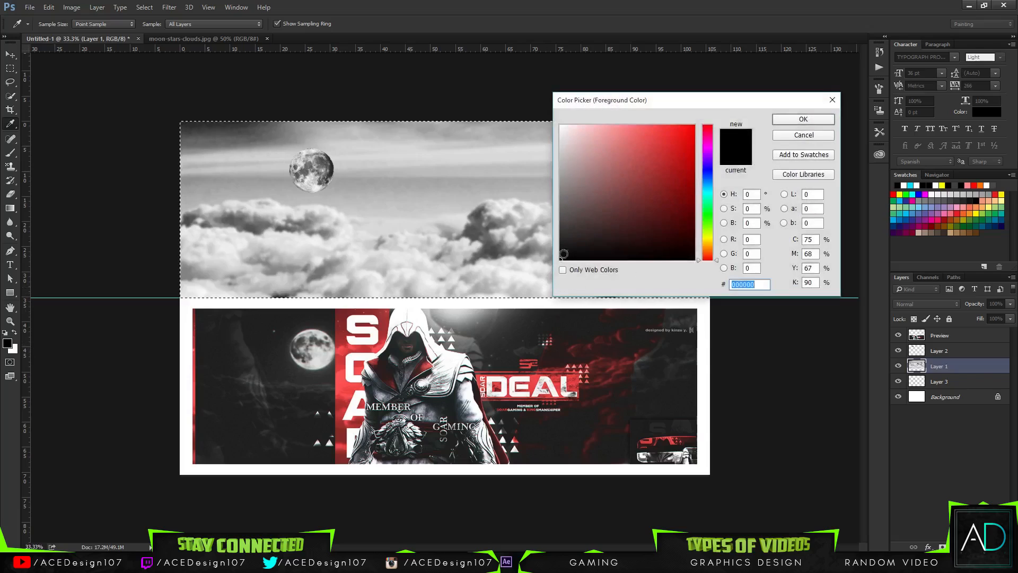
{"action": "left_click", "coordinate": [803, 119]}
{"action": "key", "text": "g"}
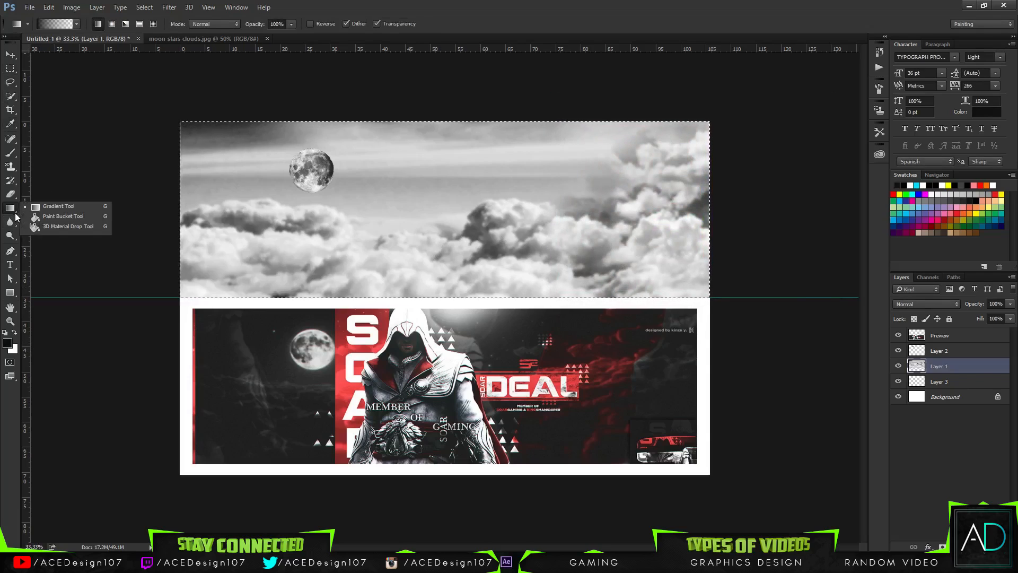
{"action": "right_click", "coordinate": [12, 212]}
{"action": "left_click", "coordinate": [53, 218]}
{"action": "left_click", "coordinate": [546, 213]}
{"action": "key", "text": "ctrl+z"}
{"action": "key", "text": "ctrl+x"}
{"action": "left_click", "coordinate": [547, 214]}
{"action": "key", "text": "ctrl+d"}
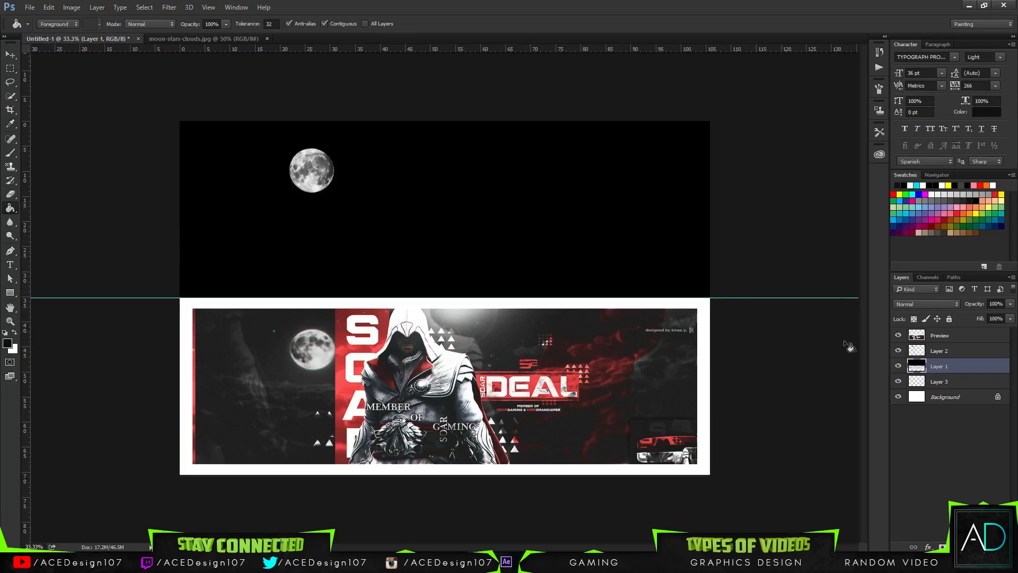
{"action": "left_click", "coordinate": [543, 221]}
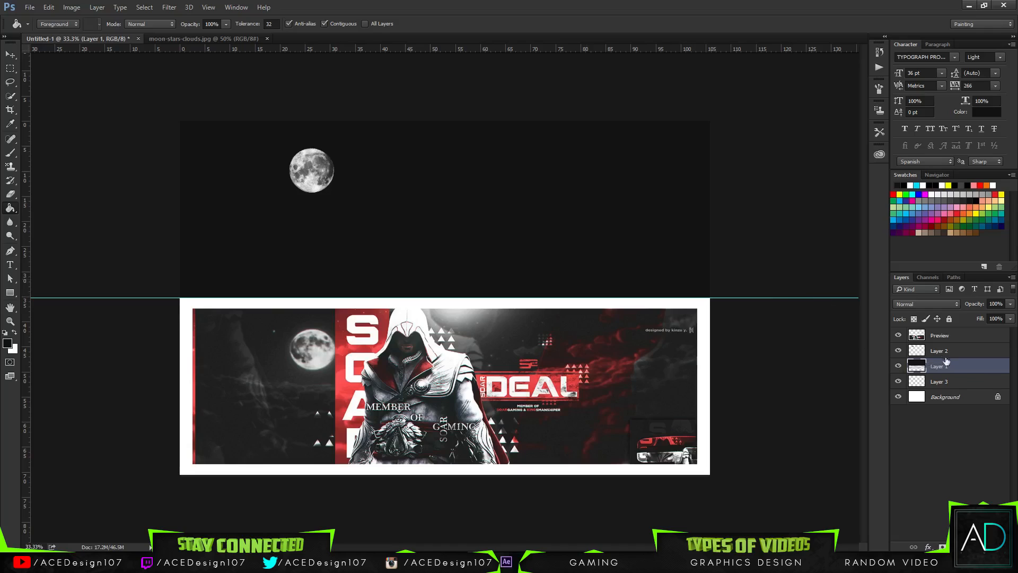
{"action": "key", "text": "ctrl+alt+z"}
{"action": "key", "text": "ctrl+alt+z"}
{"action": "key", "text": "ctrl+alt+z"}
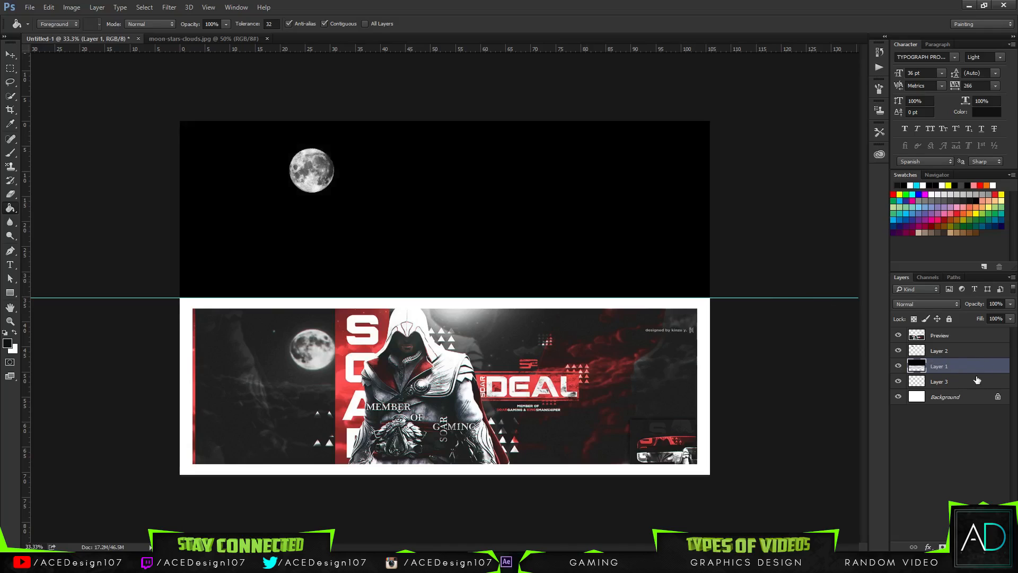
Undo the remaining fill on the clouds layer, and fill the header selection on Layer 3 with the dark grey.
{"action": "left_click", "coordinate": [949, 381]}
{"action": "key", "text": "ctrl+alt+z"}
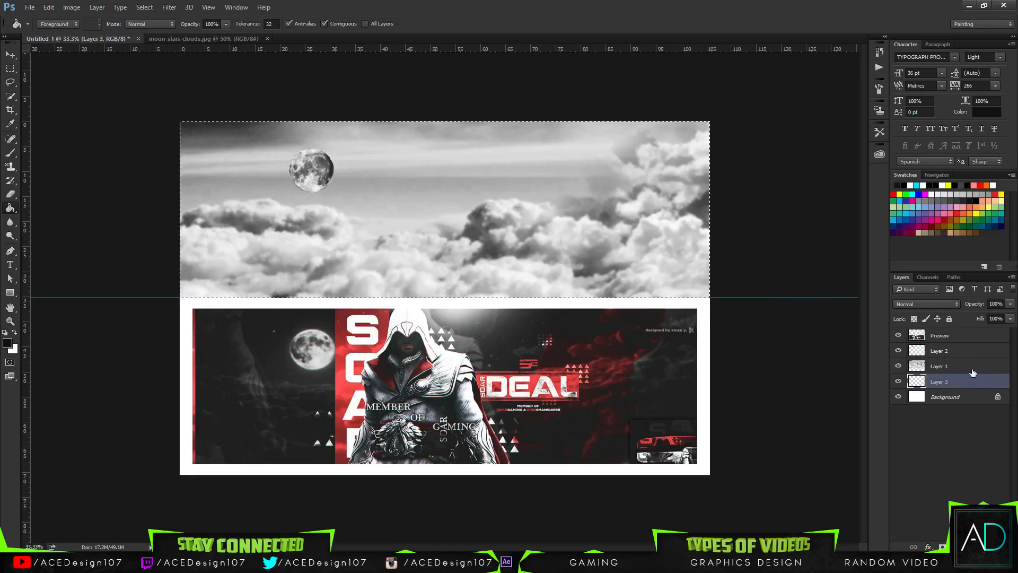
{"action": "left_click", "coordinate": [542, 230]}
Set the blend mode of the Layer 1 clouds to Overlay and clear the selection.
{"action": "left_click", "coordinate": [963, 367]}
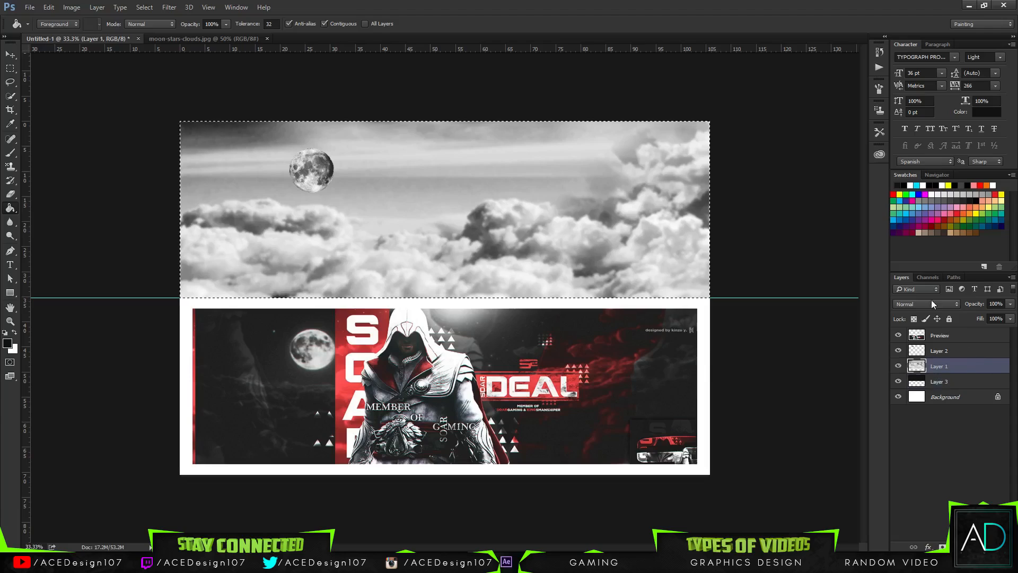
{"action": "left_click", "coordinate": [927, 304]}
{"action": "left_click", "coordinate": [904, 409]}
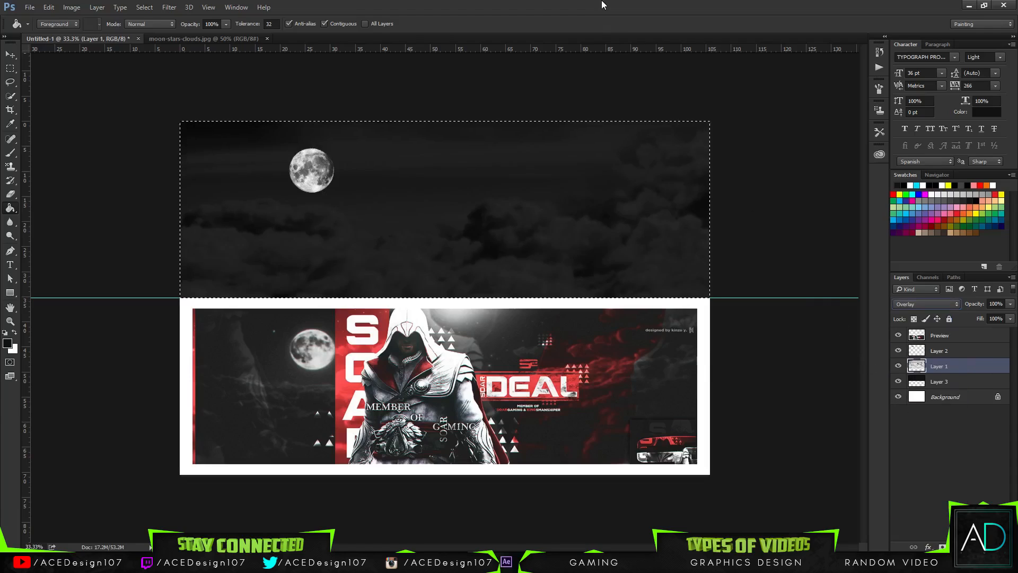
{"action": "key", "text": "ctrl+d"}
Compare other blend modes on the Layer 1 clouds, including Soft Light and Hard Light, and return to Overlay.
{"action": "left_click", "coordinate": [933, 304]}
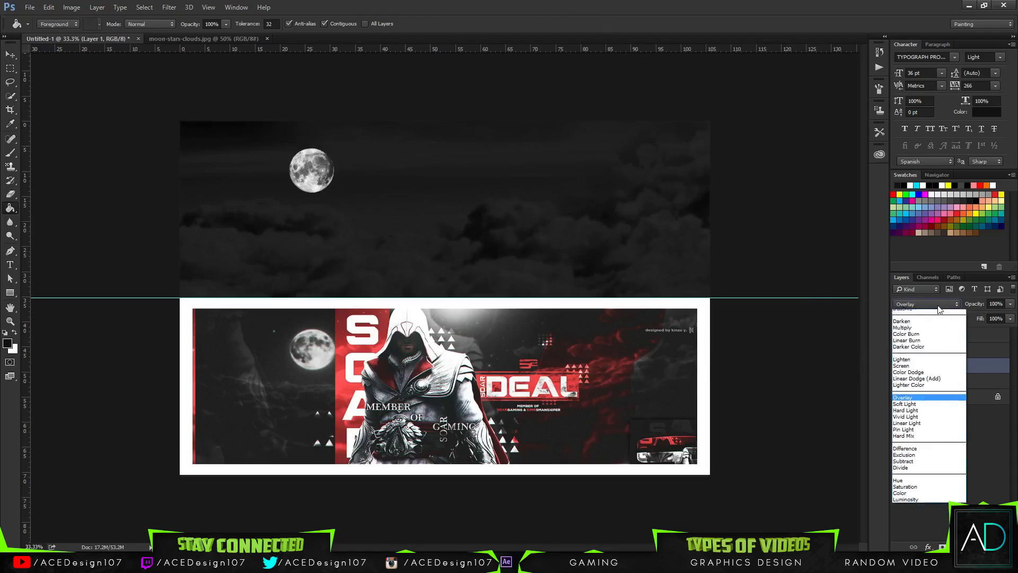
{"action": "left_click", "coordinate": [897, 420]}
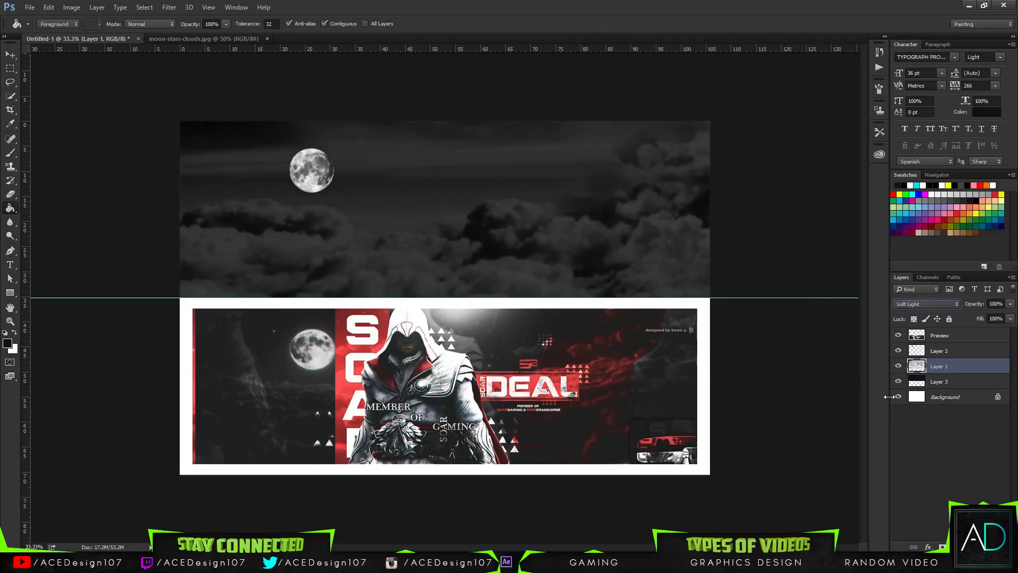
{"action": "key", "text": "Down"}
{"action": "key", "text": "Down"}
{"action": "key", "text": "Down"}
{"action": "key", "text": "Down"}
{"action": "key", "text": "Down"}
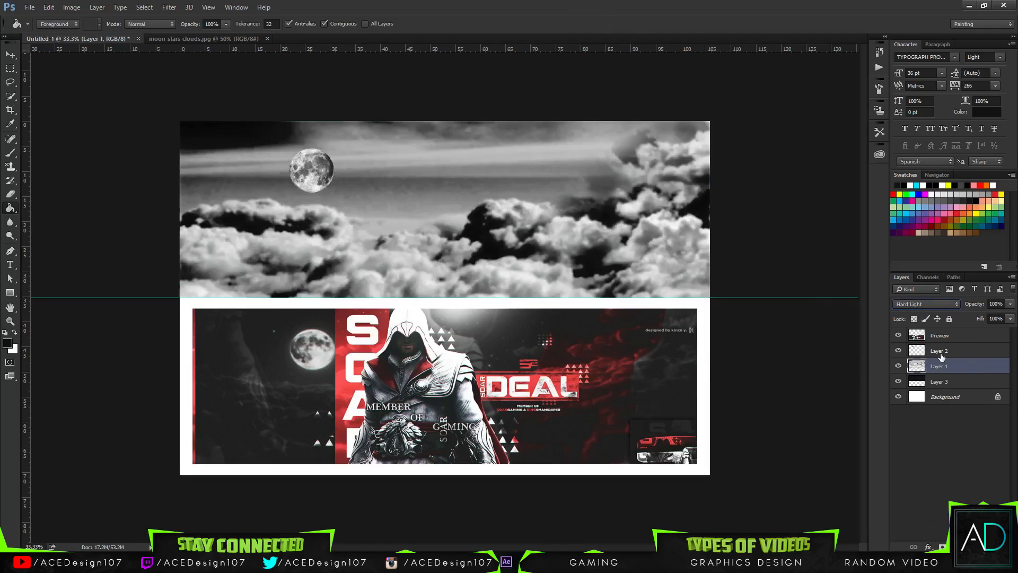
{"action": "key", "text": "Down"}
{"action": "key", "text": "Down"}
{"action": "key", "text": "Down"}
{"action": "key", "text": "Down"}
{"action": "key", "text": "Up"}
{"action": "key", "text": "Up"}
{"action": "key", "text": "Up"}
{"action": "key", "text": "Up"}
{"action": "key", "text": "Up"}
{"action": "key", "text": "Up"}
{"action": "key", "text": "Up"}
{"action": "key", "text": "Up"}
{"action": "key", "text": "Up"}
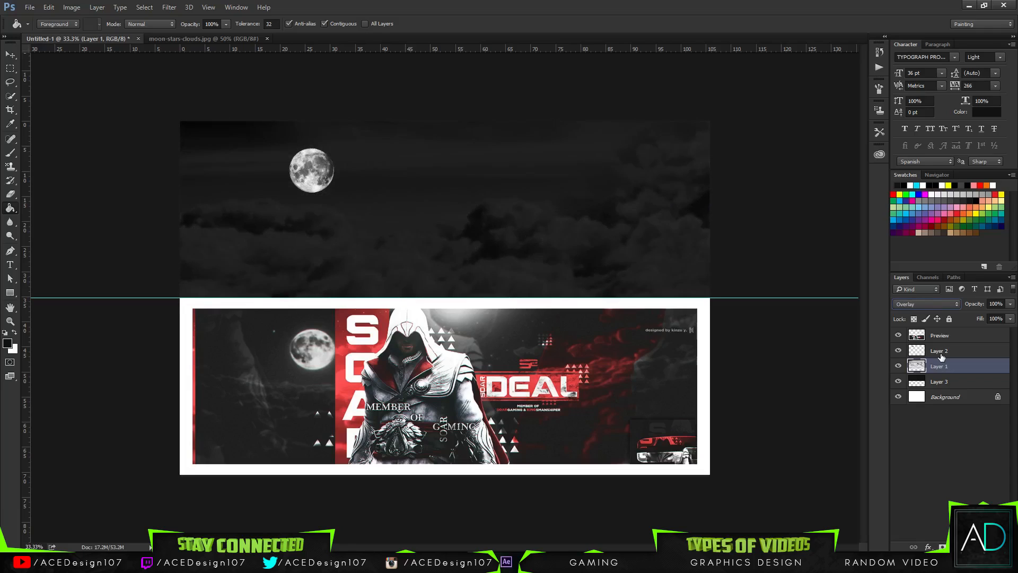
{"action": "key", "text": "Down"}
{"action": "key", "text": "Up"}
Brighten the highlights of the Layer 1 clouds with Levels by lowering the white input level.
{"action": "key", "text": "ctrl+l"}
{"action": "left_click_drag", "start_coordinate": [545, 109], "coordinate": [937, 104]}
{"action": "left_click_drag", "start_coordinate": [929, 210], "coordinate": [862, 210]}
{"action": "left_click", "coordinate": [957, 111]}
Add a faint Outer Glow to the moon on Layer 2, with reduced opacity, 7% spread and a size of 13 px.
{"action": "scroll", "coordinate": [297, 437], "scroll_direction": "up", "scroll_amount": 3}
{"action": "right_click", "coordinate": [948, 351]}
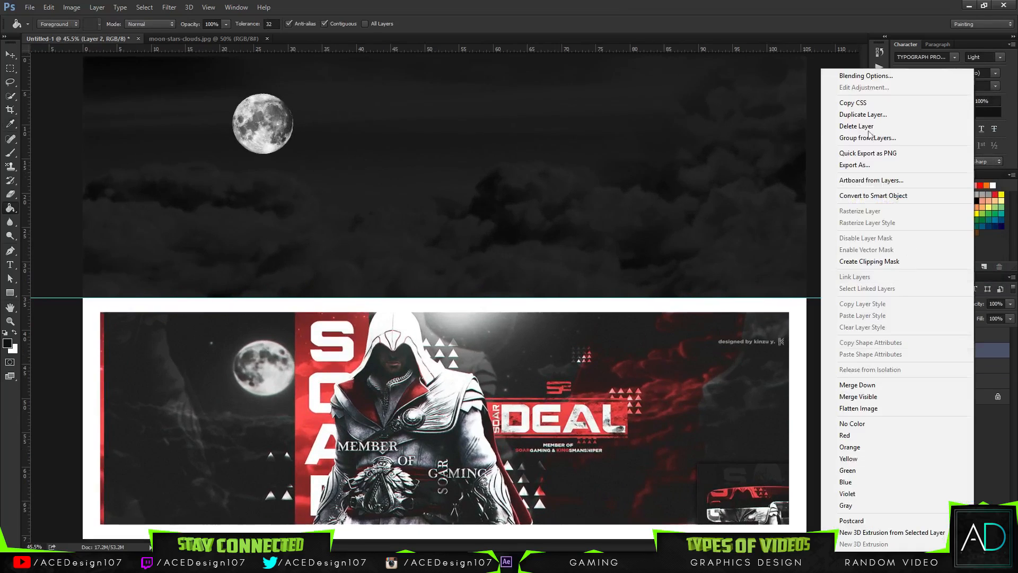
{"action": "left_click", "coordinate": [864, 76]}
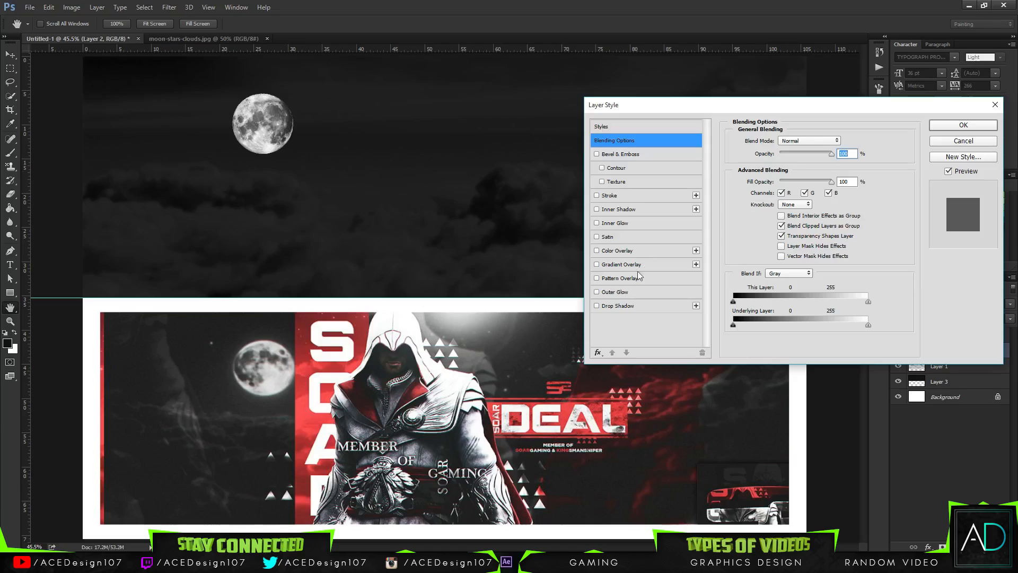
{"action": "left_click", "coordinate": [615, 291]}
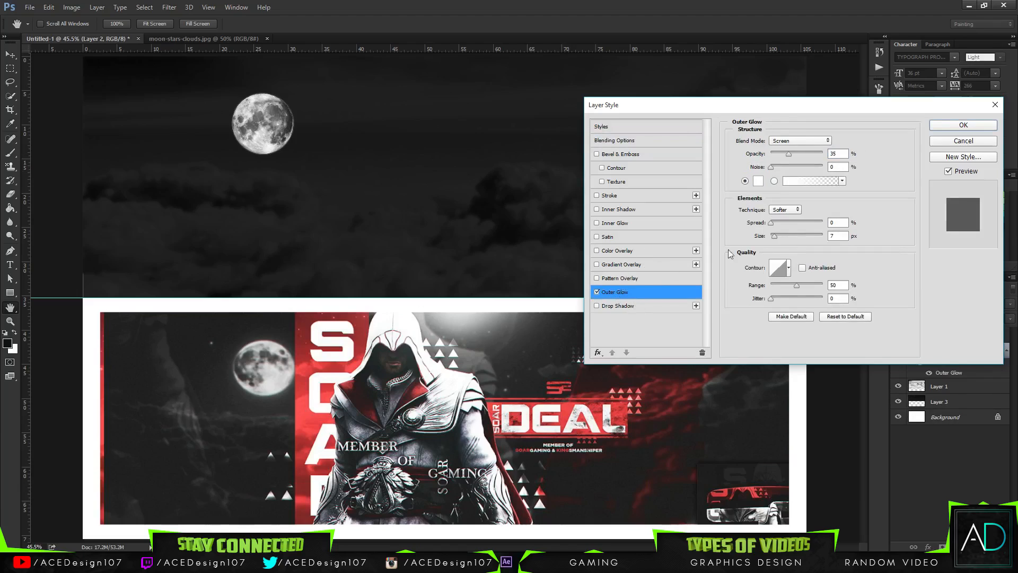
{"action": "left_click_drag", "start_coordinate": [788, 154], "coordinate": [812, 154]}
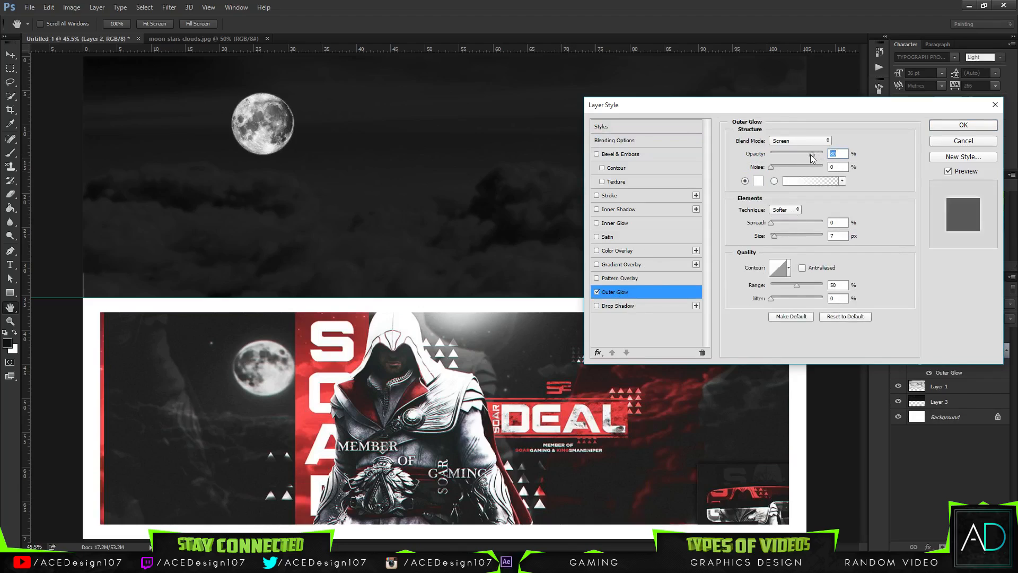
{"action": "mouse_move", "coordinate": [775, 234]}
{"action": "left_mouse_down"}
{"action": "mouse_move", "coordinate": [793, 226]}
{"action": "mouse_move", "coordinate": [775, 225]}
{"action": "left_mouse_up"}
{"action": "left_click_drag", "start_coordinate": [802, 155], "coordinate": [815, 158]}
{"action": "left_click_drag", "start_coordinate": [777, 235], "coordinate": [777, 232]}
{"action": "left_click_drag", "start_coordinate": [802, 154], "coordinate": [787, 158]}
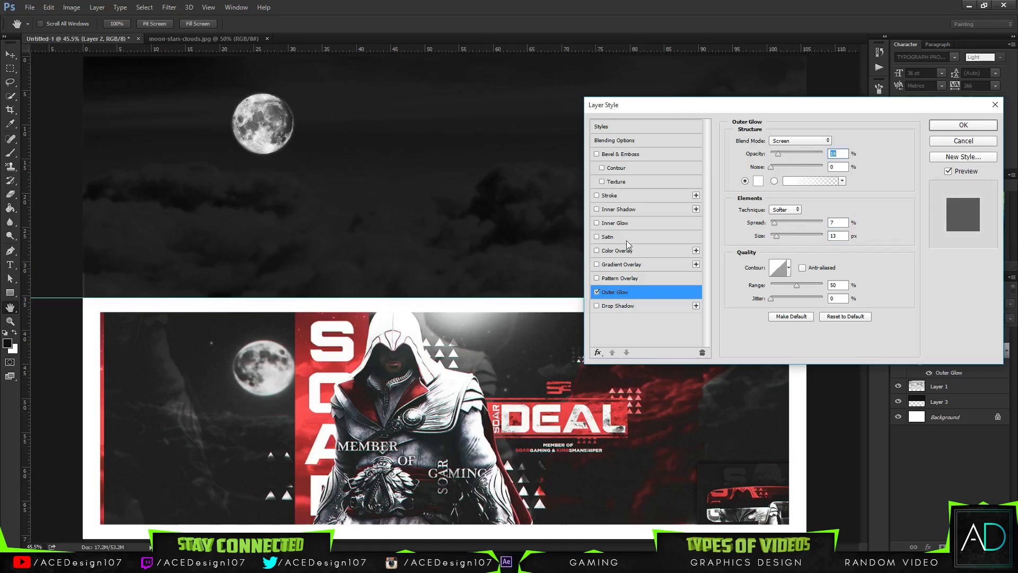
Add a Drop Shadow to the moon with its size reduced to 0 px, and apply the layer style.
{"action": "left_click", "coordinate": [612, 306]}
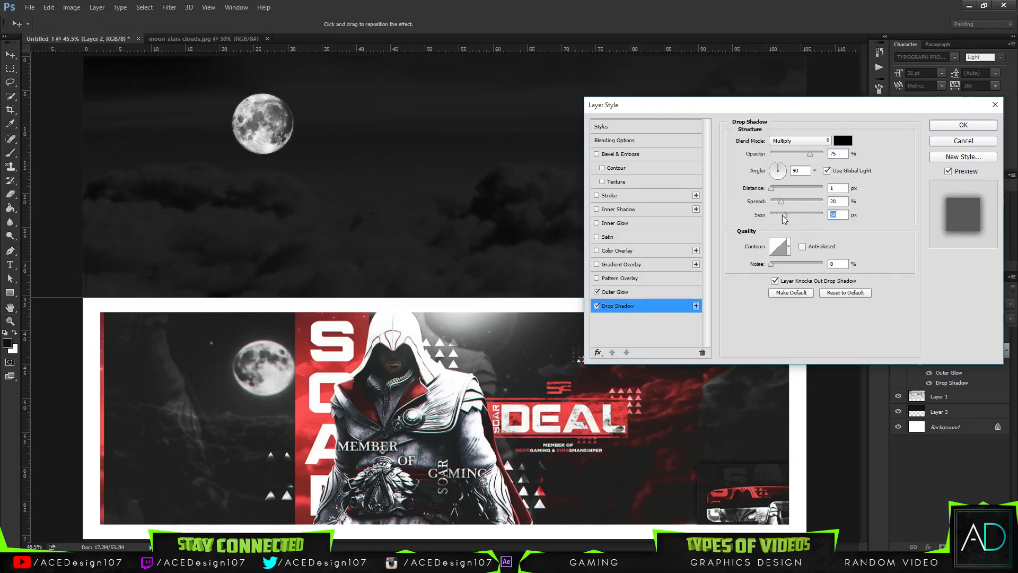
{"action": "left_click_drag", "start_coordinate": [785, 215], "coordinate": [770, 215]}
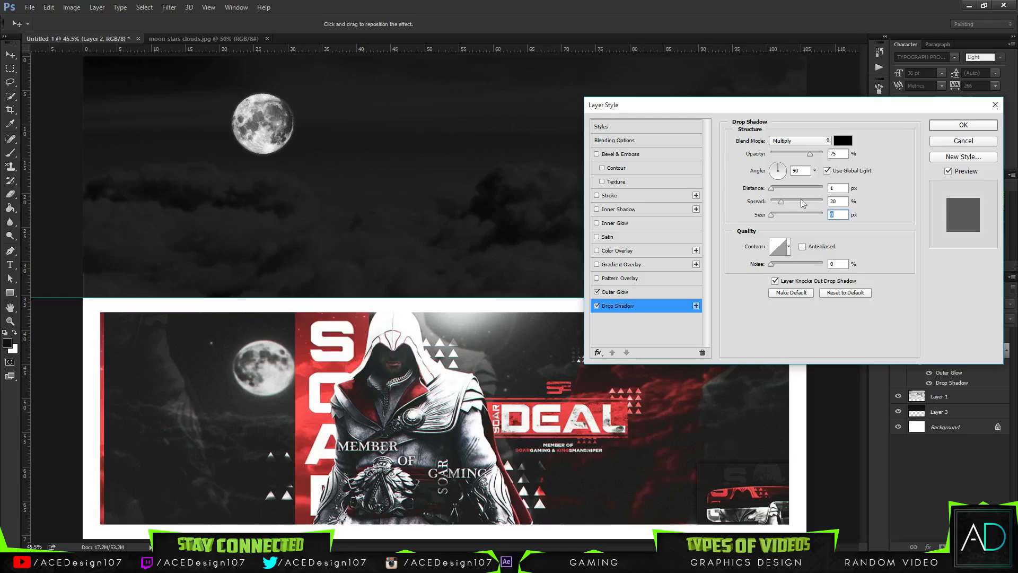
{"action": "left_click_drag", "start_coordinate": [815, 155], "coordinate": [822, 154]}
{"action": "mouse_move", "coordinate": [781, 202]}
{"action": "left_mouse_down"}
{"action": "mouse_move", "coordinate": [791, 202]}
{"action": "mouse_move", "coordinate": [770, 217]}
{"action": "left_mouse_up"}
{"action": "left_click", "coordinate": [963, 125]}
{"action": "key", "text": "v"}
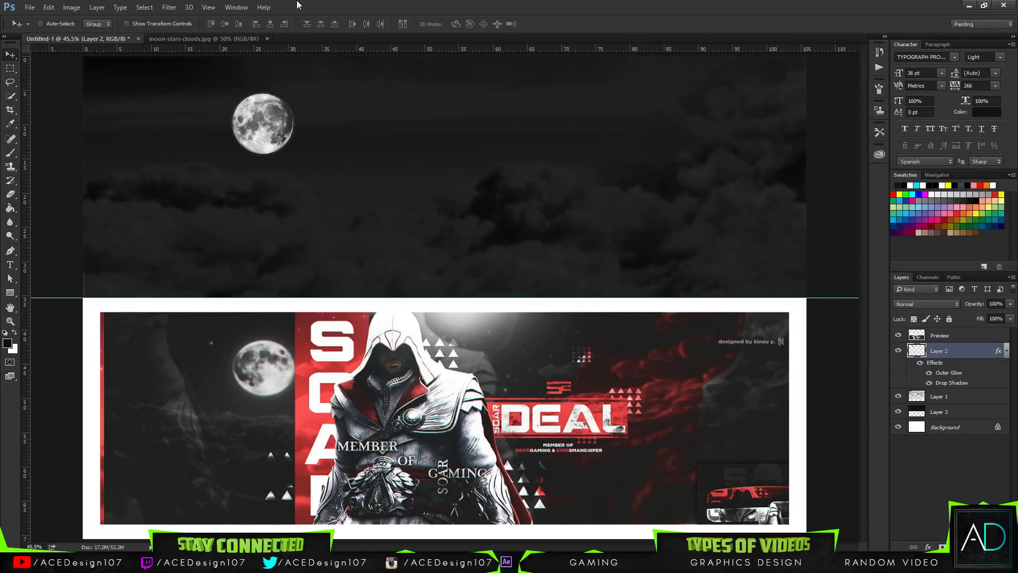
Rasterize the moon's layer style and soften the moon slightly with a Gaussian Blur.
{"action": "right_click", "coordinate": [985, 354]}
{"action": "left_click", "coordinate": [902, 222]}
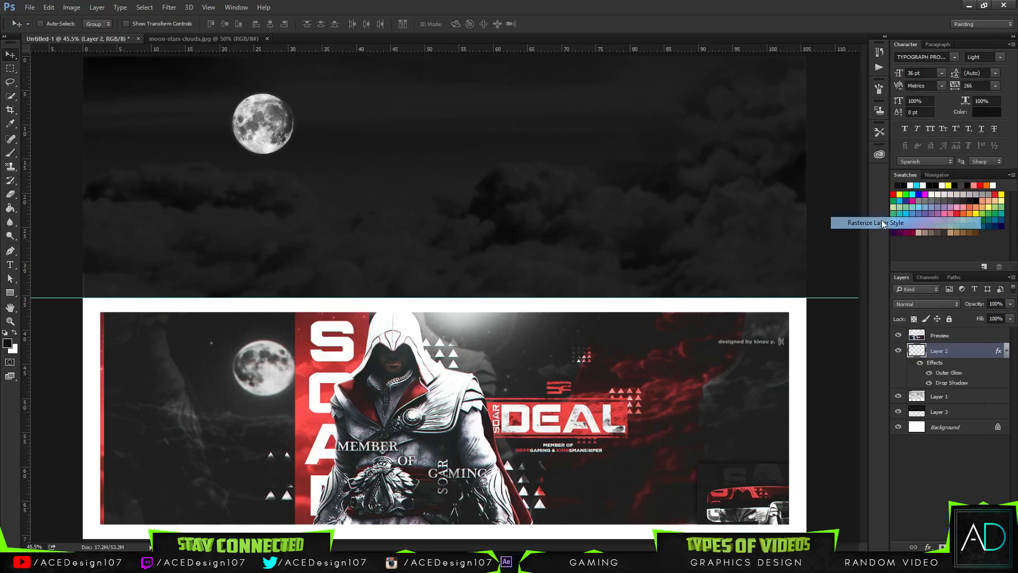
{"action": "left_click", "coordinate": [169, 7]}
{"action": "mouse_move", "coordinate": [190, 127]}
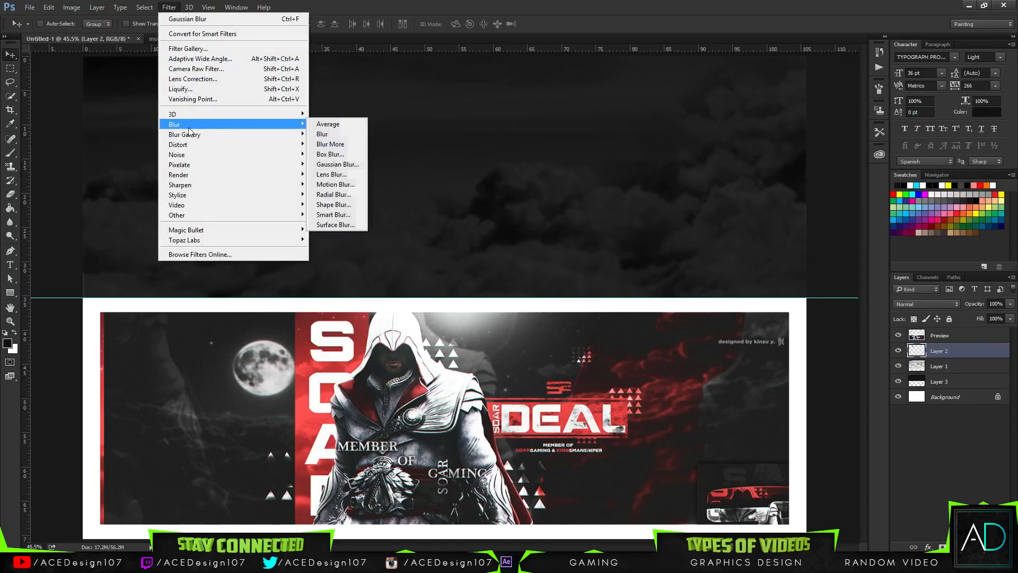
{"action": "left_click", "coordinate": [320, 162]}
{"action": "left_click", "coordinate": [274, 327]}
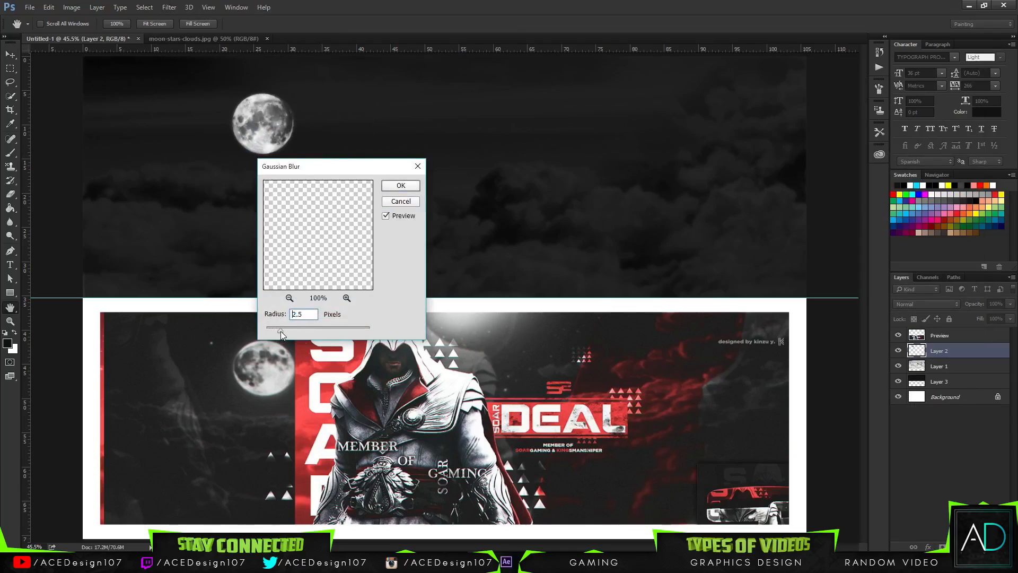
{"action": "left_click_drag", "start_coordinate": [280, 331], "coordinate": [273, 327]}
{"action": "left_click", "coordinate": [418, 167]}
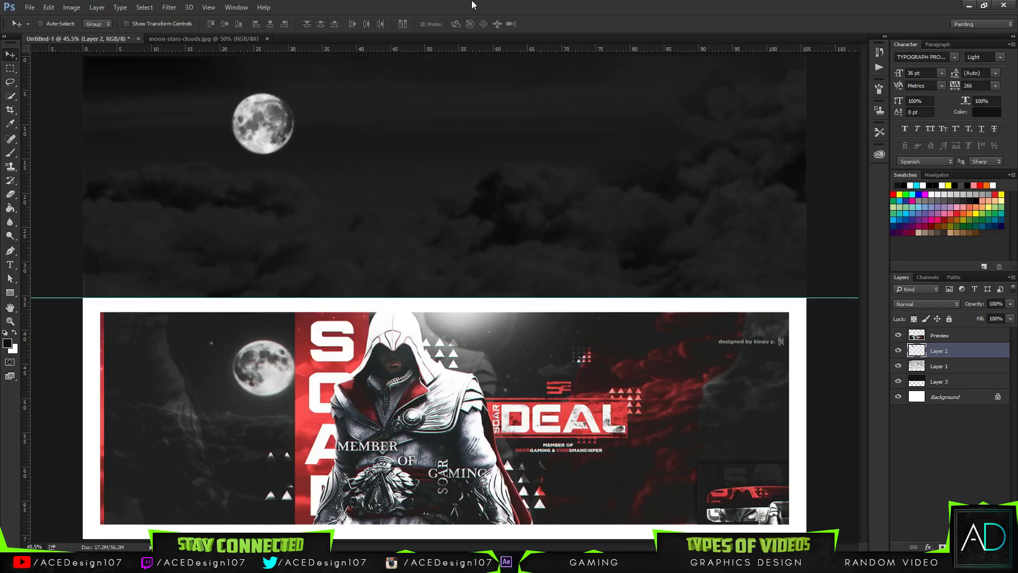
Open ACI-Ezio.png and bring the hooded figure into the header document, beside the moon.
{"action": "left_click", "coordinate": [30, 7]}
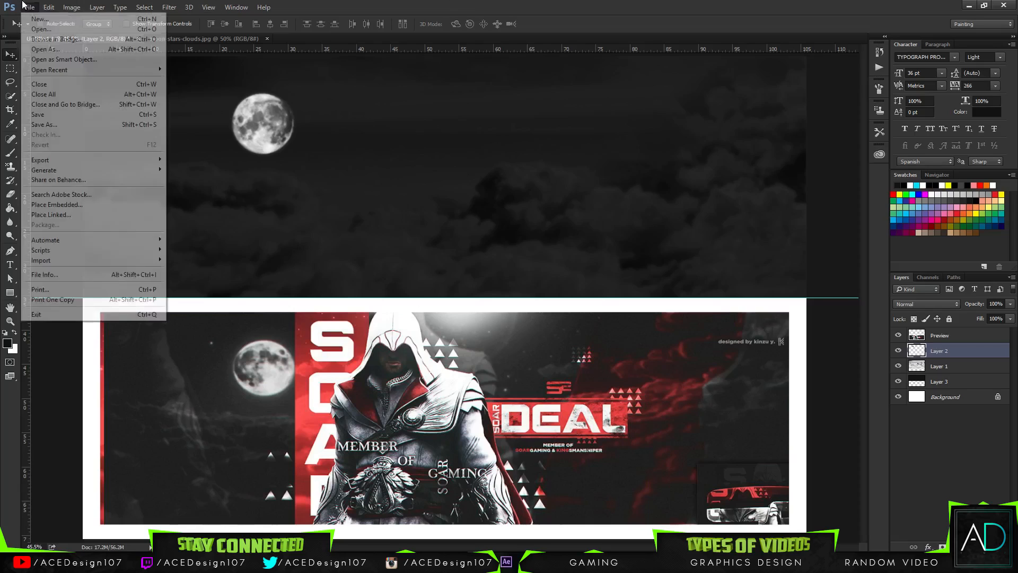
{"action": "left_click", "coordinate": [39, 30]}
{"action": "double_click", "coordinate": [127, 87]}
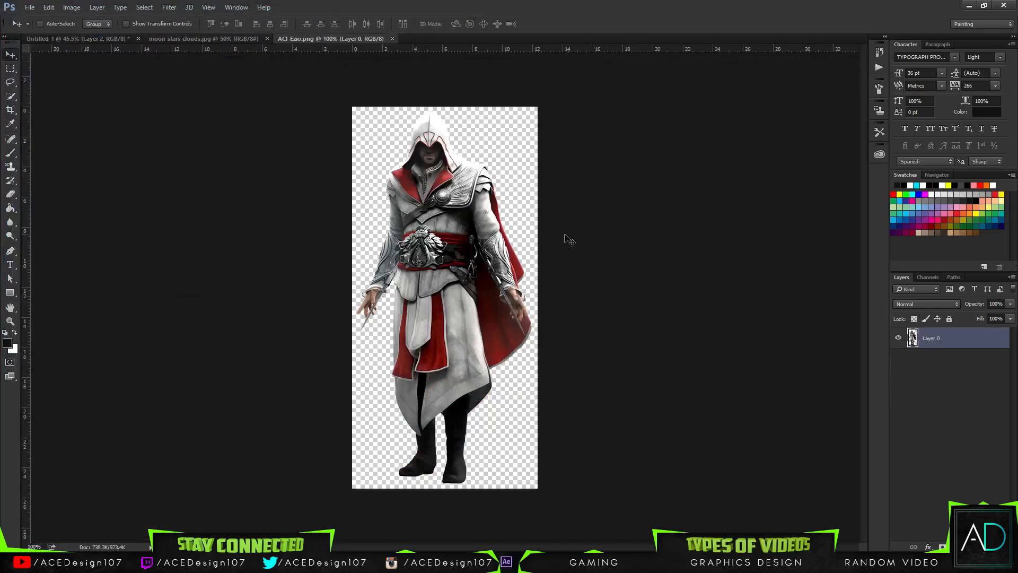
{"action": "left_click_drag", "start_coordinate": [442, 254], "coordinate": [362, 217]}
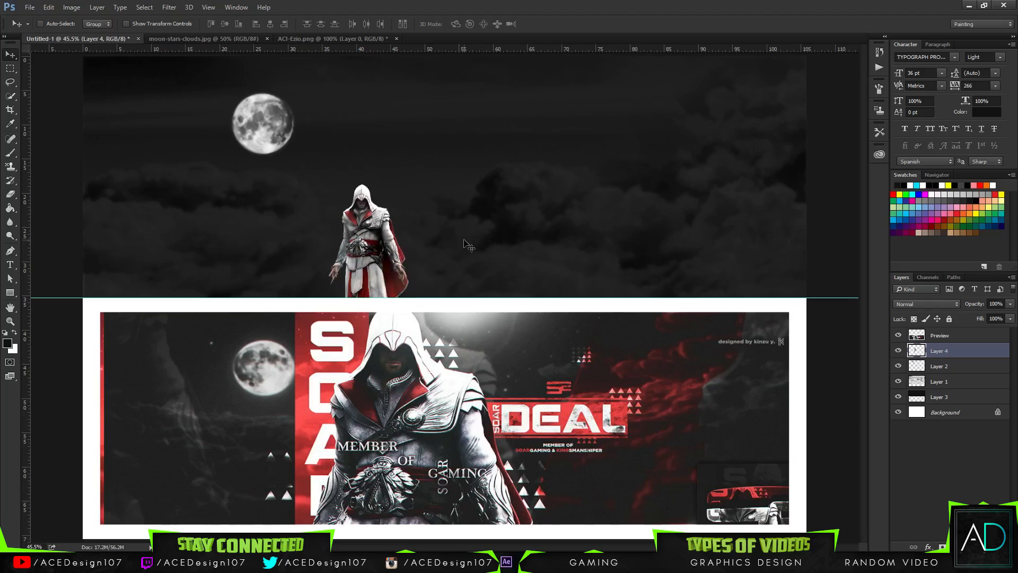
Scale up the hooded figure on Layer 4 and place it in the header with its hood near the upper edge.
{"action": "key", "text": "ctrl+t"}
{"action": "left_click_drag", "start_coordinate": [406, 186], "coordinate": [500, 179]}
{"action": "mouse_move", "coordinate": [523, 84]}
{"action": "left_mouse_down"}
{"action": "mouse_move", "coordinate": [565, 58]}
{"action": "mouse_move", "coordinate": [551, 78]}
{"action": "mouse_move", "coordinate": [517, 65]}
{"action": "left_mouse_up"}
{"action": "key", "text": "Return"}
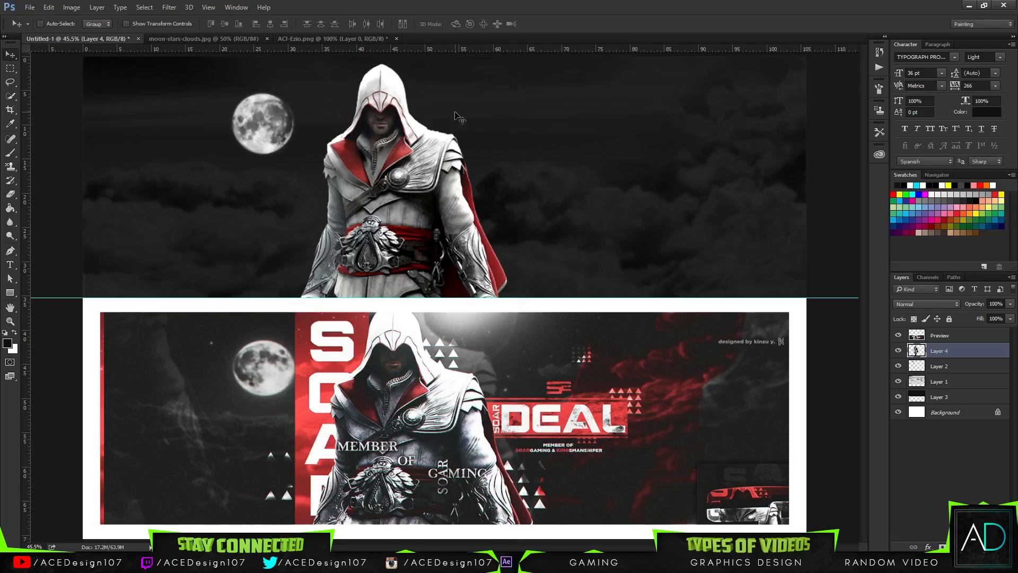
{"action": "left_click_drag", "start_coordinate": [463, 190], "coordinate": [462, 182]}
Enlarge the hooded figure a little further and reposition it to match the figure in the reference preview.
{"action": "key", "text": "ctrl+t"}
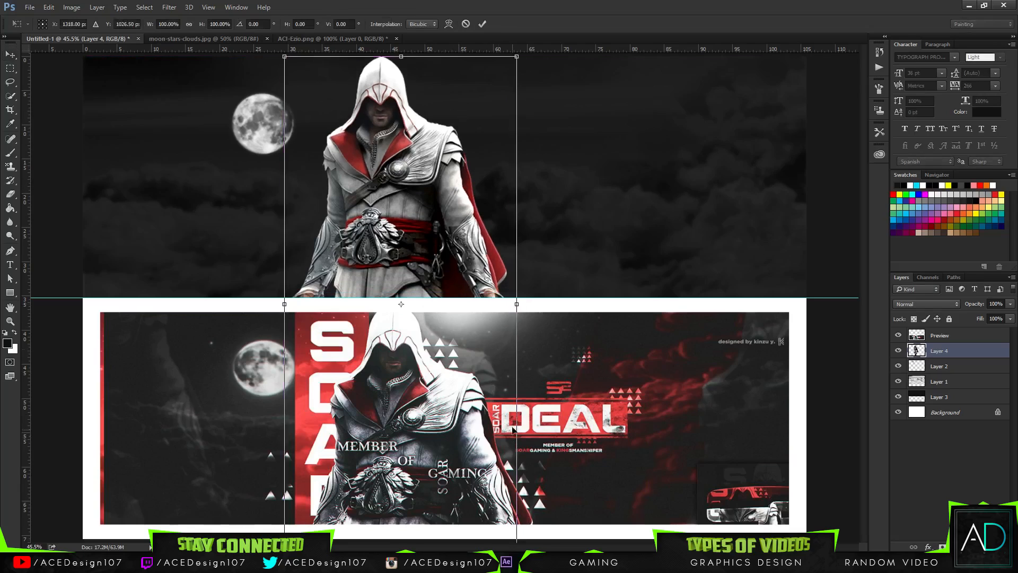
{"action": "key", "text": "ctrl+minus"}
{"action": "key", "text": "ctrl+minus"}
{"action": "key", "text": "ctrl+minus"}
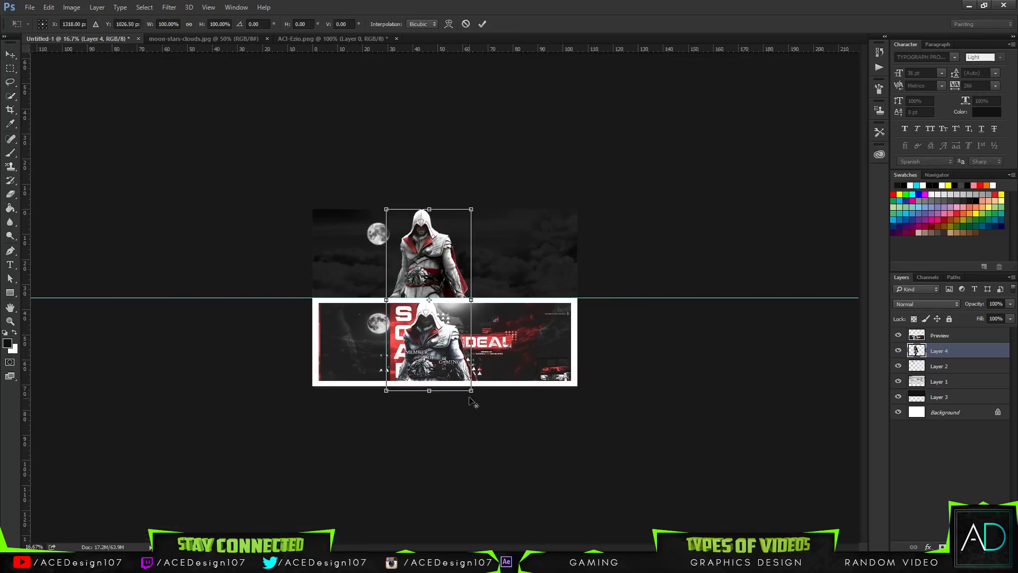
{"action": "left_click_drag", "start_coordinate": [472, 394], "coordinate": [489, 428]}
{"action": "left_click_drag", "start_coordinate": [459, 278], "coordinate": [462, 296]}
{"action": "left_click_drag", "start_coordinate": [490, 440], "coordinate": [480, 419]}
{"action": "left_click_drag", "start_coordinate": [465, 303], "coordinate": [463, 294]}
{"action": "left_click_drag", "start_coordinate": [478, 208], "coordinate": [479, 208]}
{"action": "key", "text": "Return"}
{"action": "scroll", "coordinate": [480, 209], "scroll_direction": "up", "scroll_amount": 4}
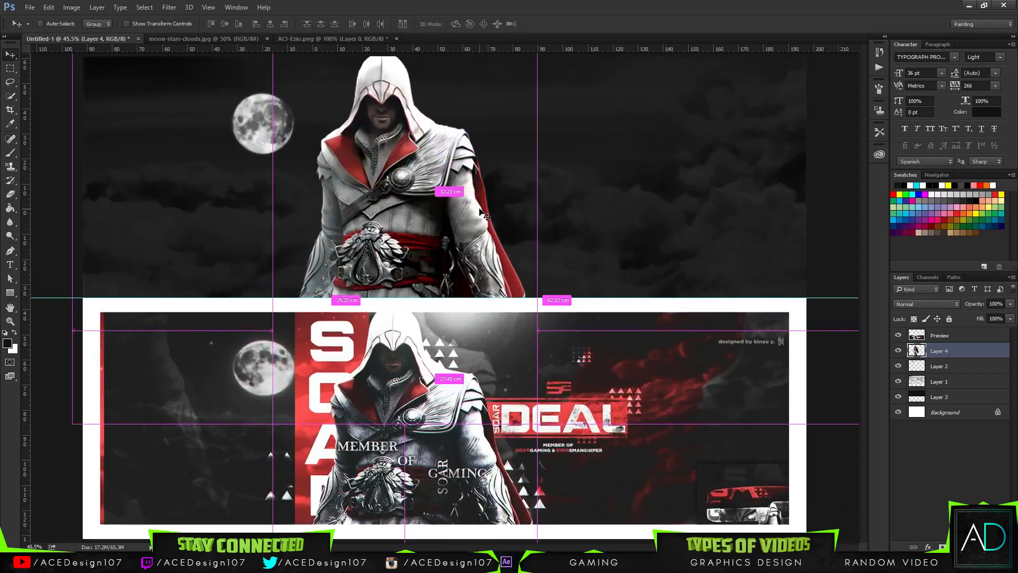
In ACI-Ezio.png, center the displaced figure on the canvas both vertically and horizontally.
{"action": "left_click", "coordinate": [305, 39]}
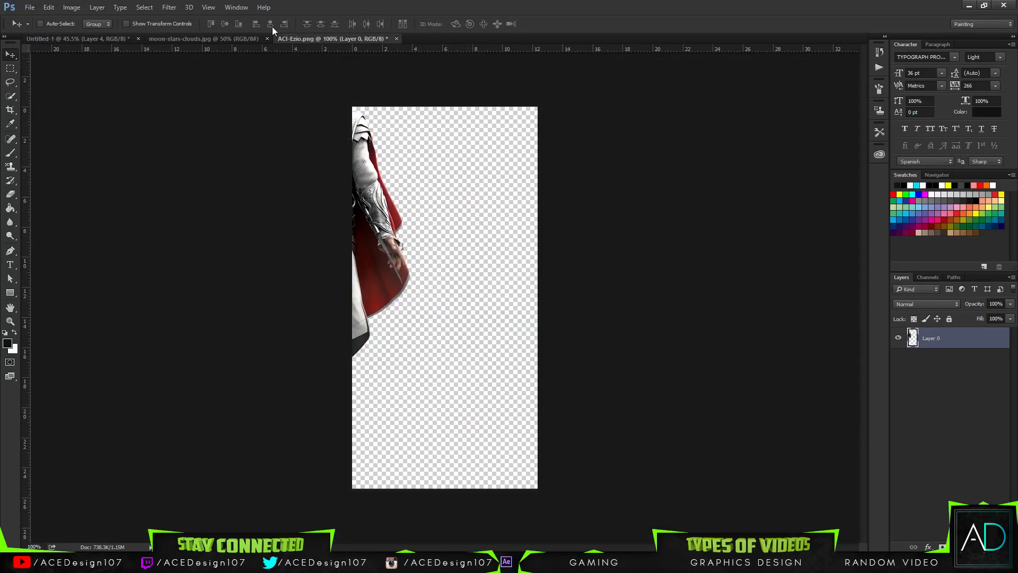
{"action": "key", "text": "ctrl+a"}
{"action": "left_click", "coordinate": [225, 24]}
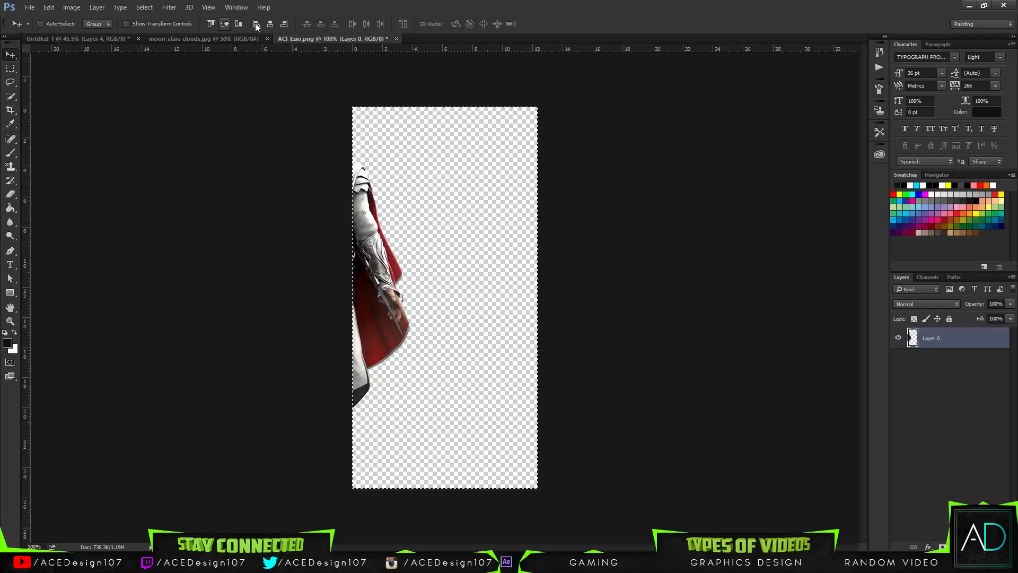
{"action": "left_click", "coordinate": [271, 23]}
Open the figure in Topaz Adjust 5 and try HDR Collection presets, including Medium Pop Smooth.
{"action": "left_click", "coordinate": [169, 7]}
{"action": "mouse_move", "coordinate": [218, 240]}
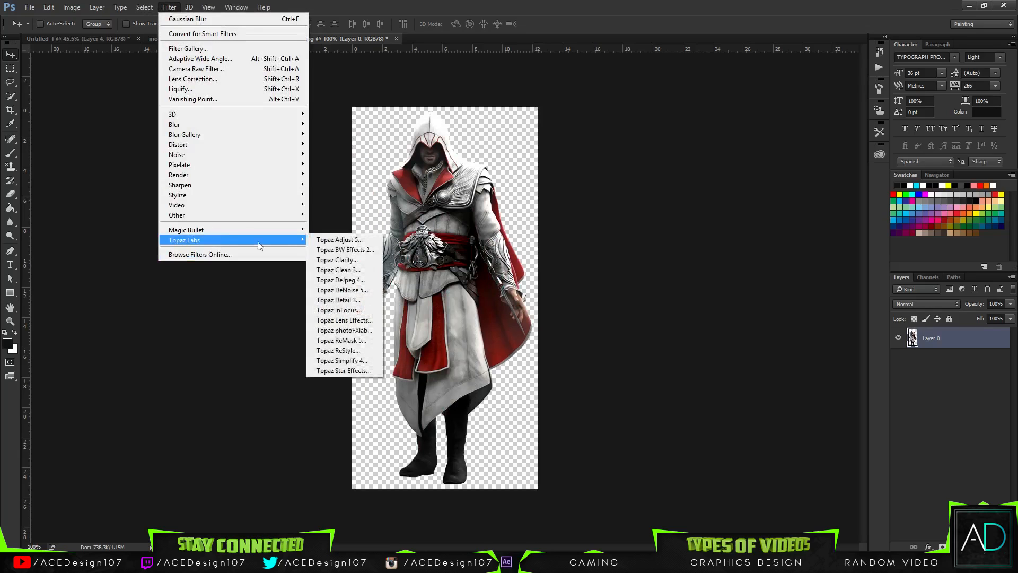
{"action": "left_click", "coordinate": [320, 239]}
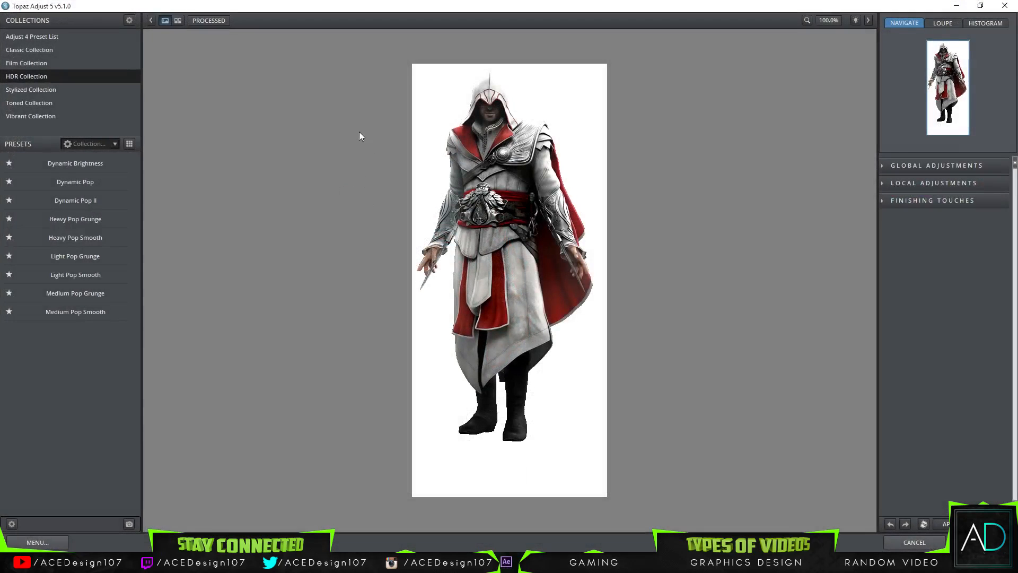
{"action": "left_click", "coordinate": [84, 200]}
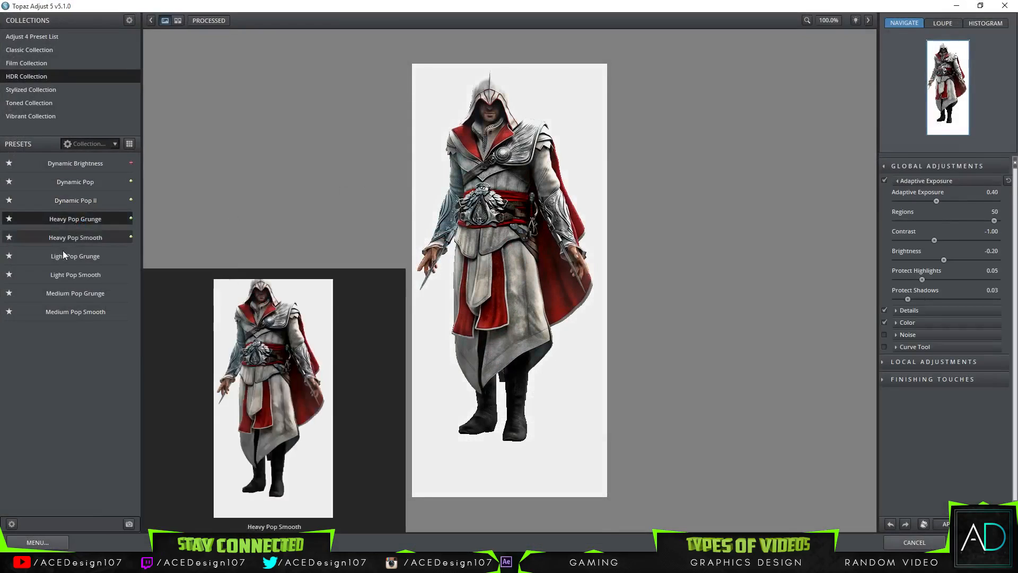
{"action": "left_click", "coordinate": [68, 311]}
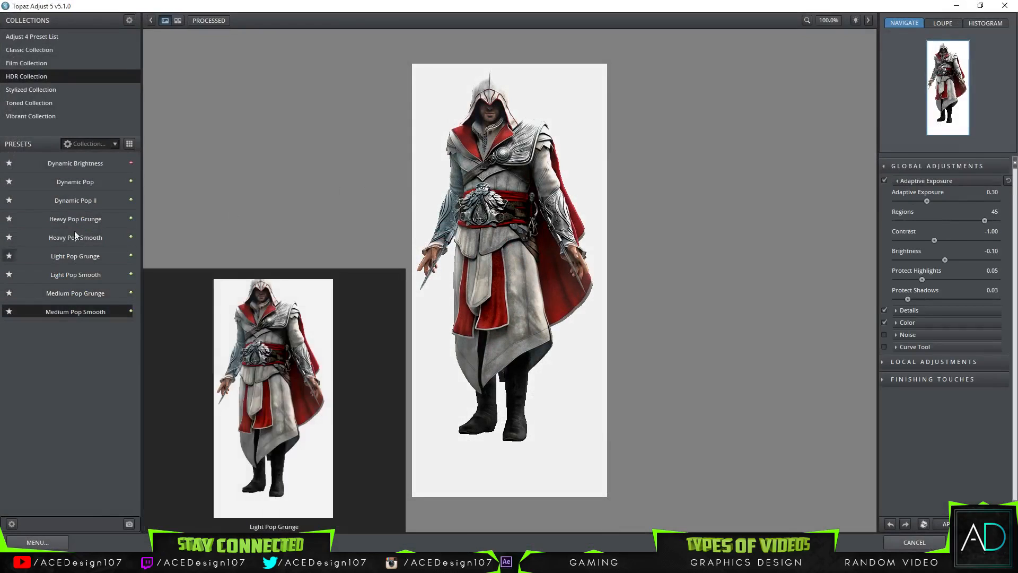
Try the Comic Book preset from the Stylized Collection on the figure and preview other Stylized and Toned Collection presets.
{"action": "left_click", "coordinate": [22, 91]}
{"action": "left_click", "coordinate": [59, 197]}
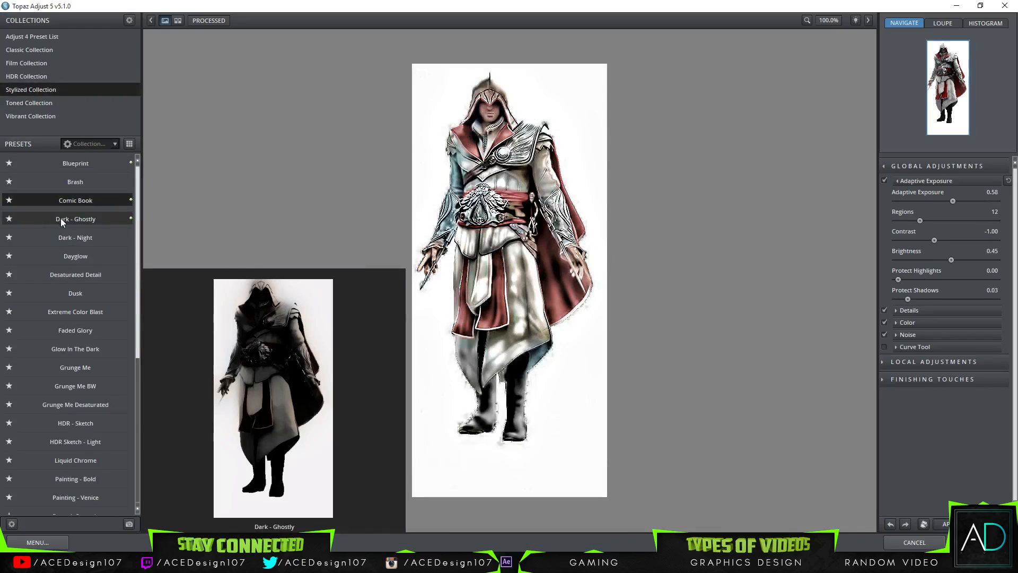
{"action": "scroll", "coordinate": [59, 403], "scroll_direction": "down", "scroll_amount": 5}
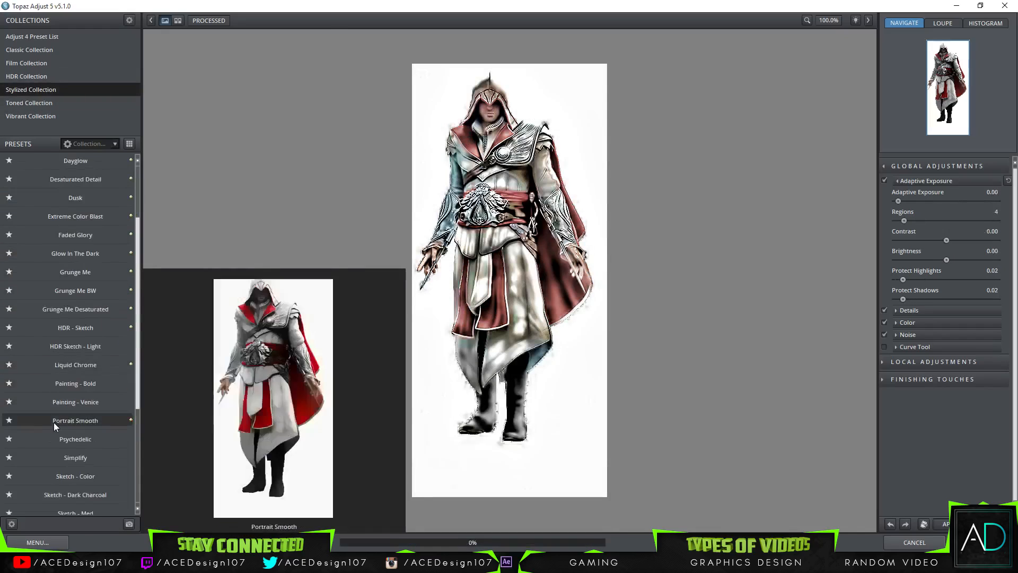
{"action": "left_click", "coordinate": [67, 417]}
{"action": "scroll", "coordinate": [67, 418], "scroll_direction": "down", "scroll_amount": 1}
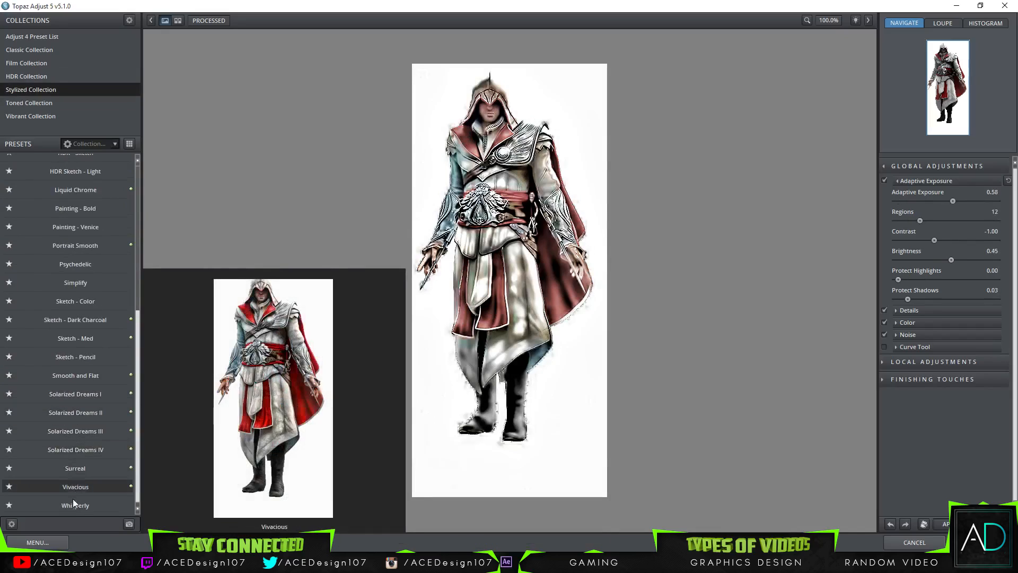
{"action": "scroll", "coordinate": [62, 212], "scroll_direction": "up", "scroll_amount": 5}
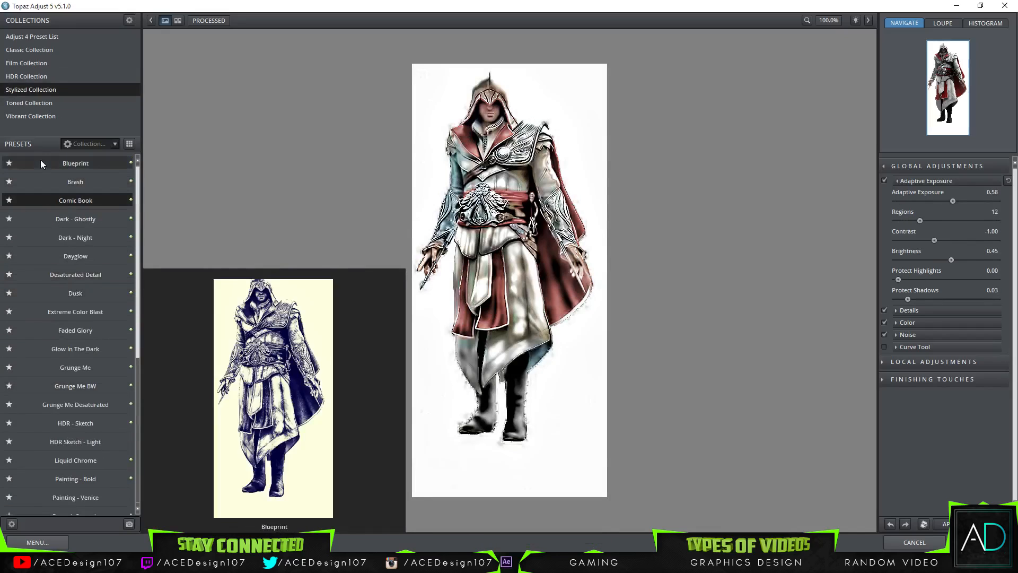
{"action": "left_click", "coordinate": [30, 105]}
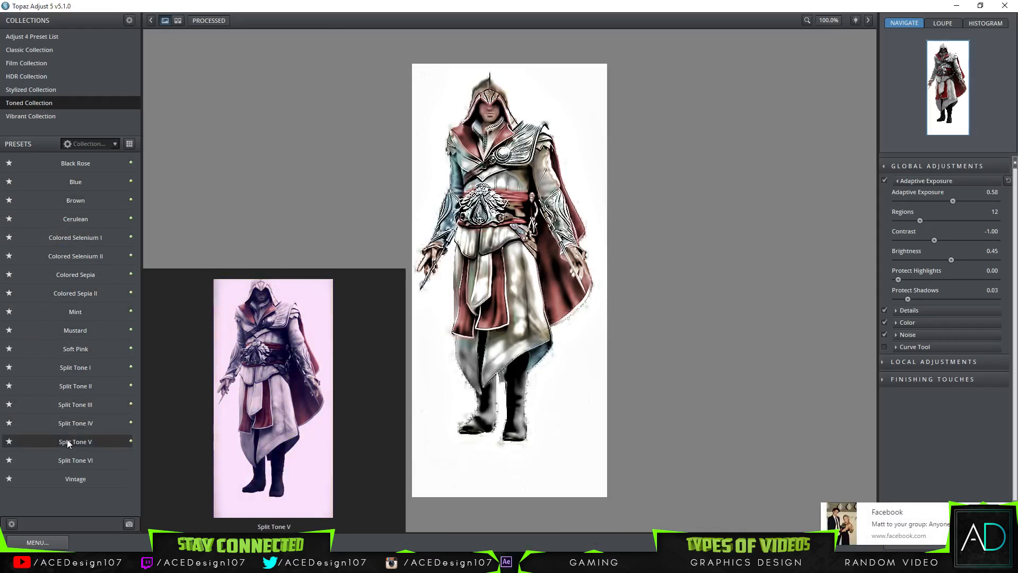
{"action": "left_click", "coordinate": [935, 515]}
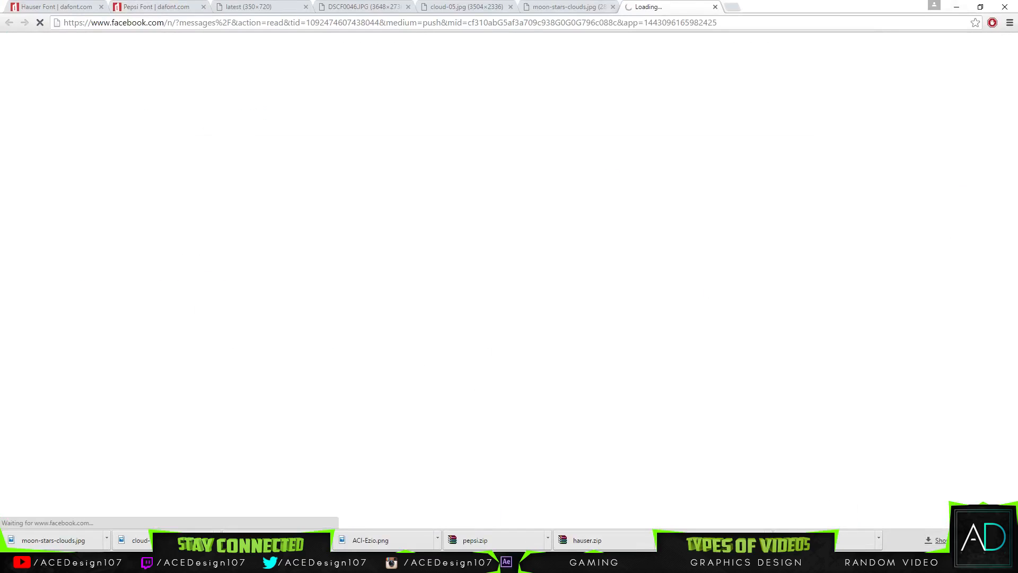
{"action": "key", "text": "ctrl+w"}
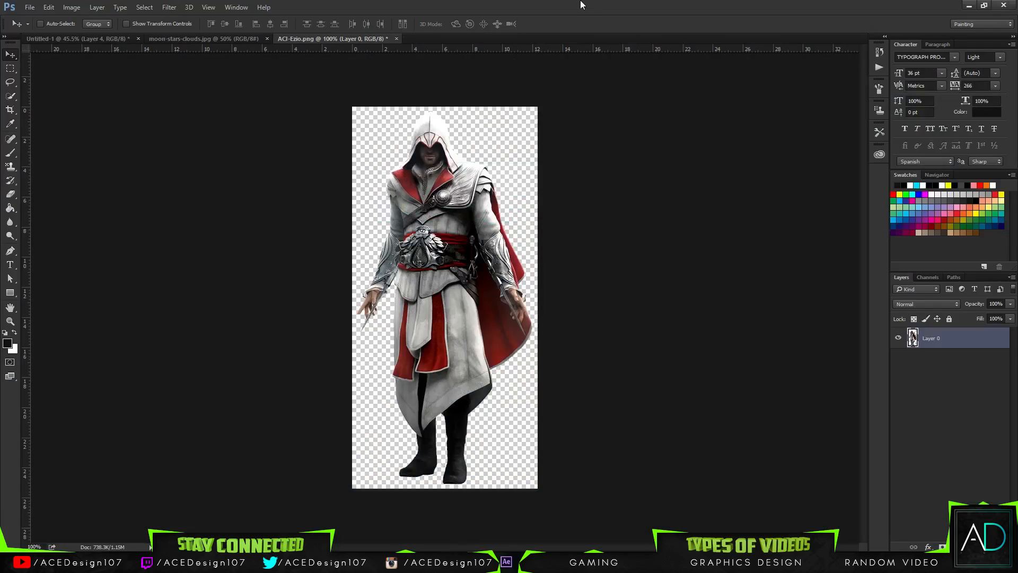
In Untitled-1, apply Levels to the hooded figure with shadows at 19, midtones about 1.04 and highlights about 245.
{"action": "left_click", "coordinate": [71, 39]}
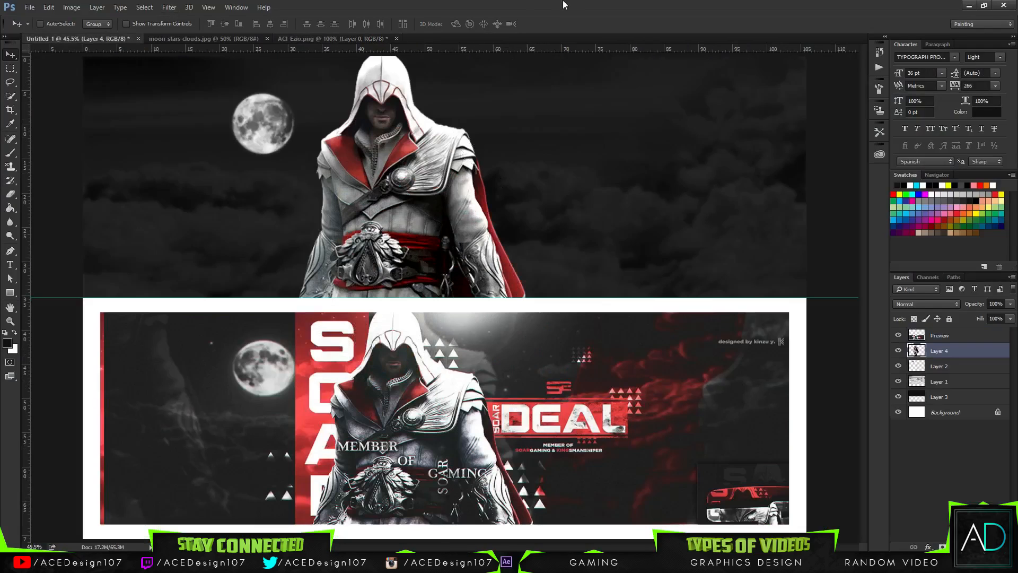
{"action": "key", "text": "ctrl+l"}
{"action": "mouse_move", "coordinate": [795, 210]}
{"action": "left_mouse_down"}
{"action": "mouse_move", "coordinate": [826, 209]}
{"action": "mouse_move", "coordinate": [805, 206]}
{"action": "left_mouse_up"}
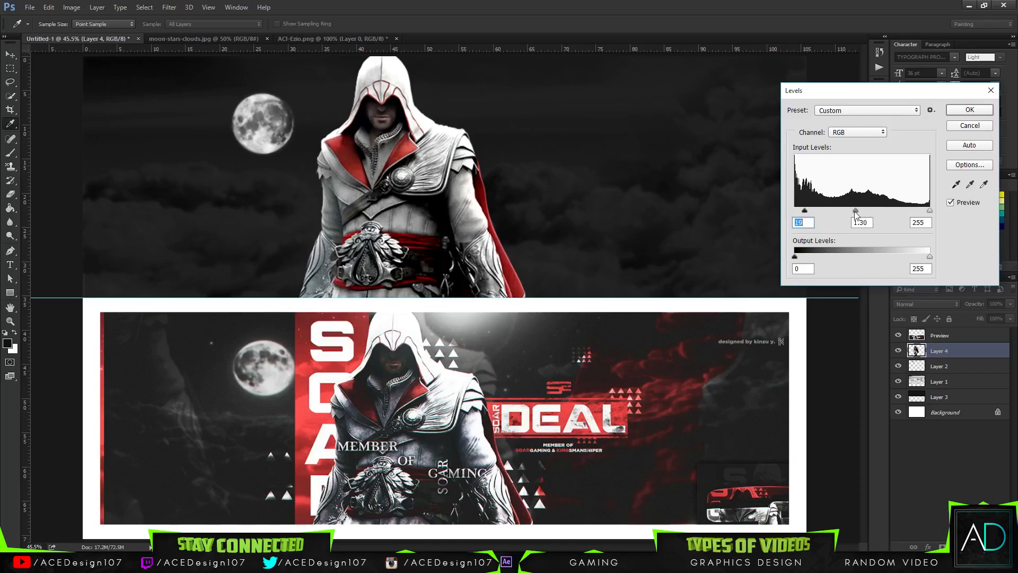
{"action": "mouse_move", "coordinate": [867, 210]}
{"action": "left_mouse_down"}
{"action": "mouse_move", "coordinate": [881, 209]}
{"action": "mouse_move", "coordinate": [866, 209]}
{"action": "left_mouse_up"}
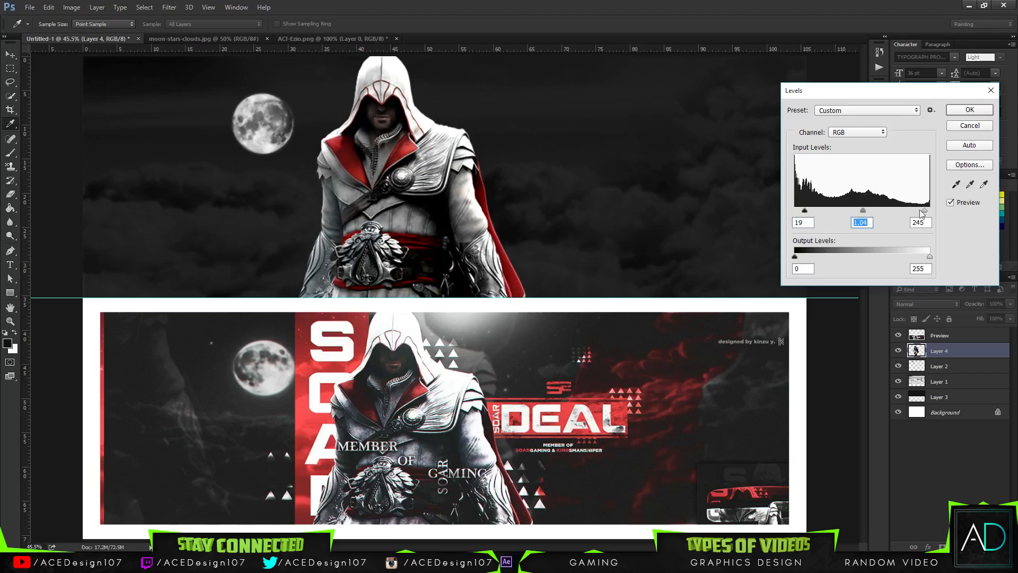
{"action": "key", "text": "Tab"}
{"action": "left_click", "coordinate": [971, 110]}
{"action": "key", "text": "v"}
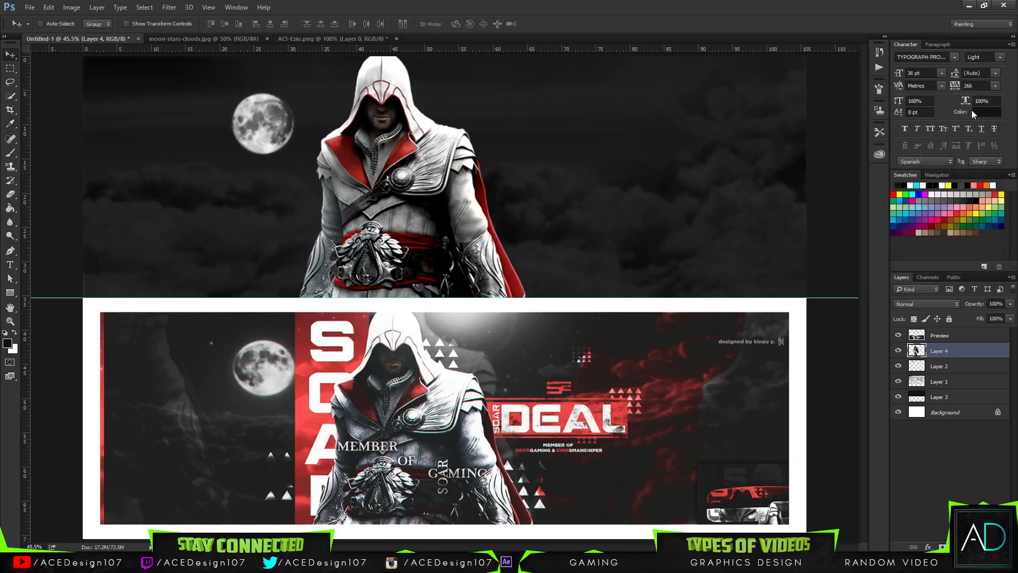
Create a new empty layer directly above the hooded figure's layer.
{"action": "key", "text": "ctrl+shift+n"}
{"action": "key", "text": "Return"}
{"action": "key", "text": "m"}
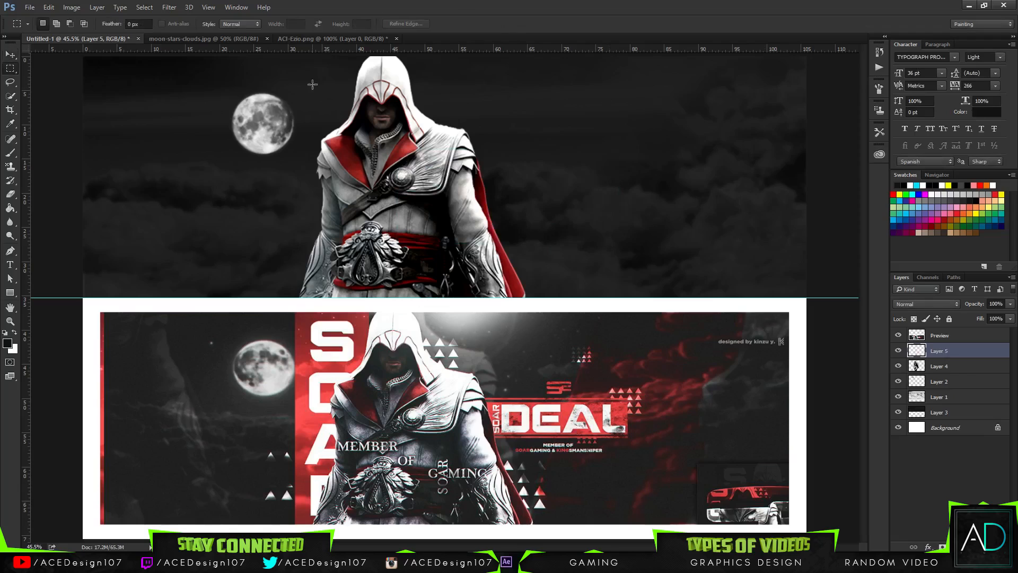
{"action": "key", "text": "ctrl+minus"}
{"action": "key", "text": "ctrl+minus"}
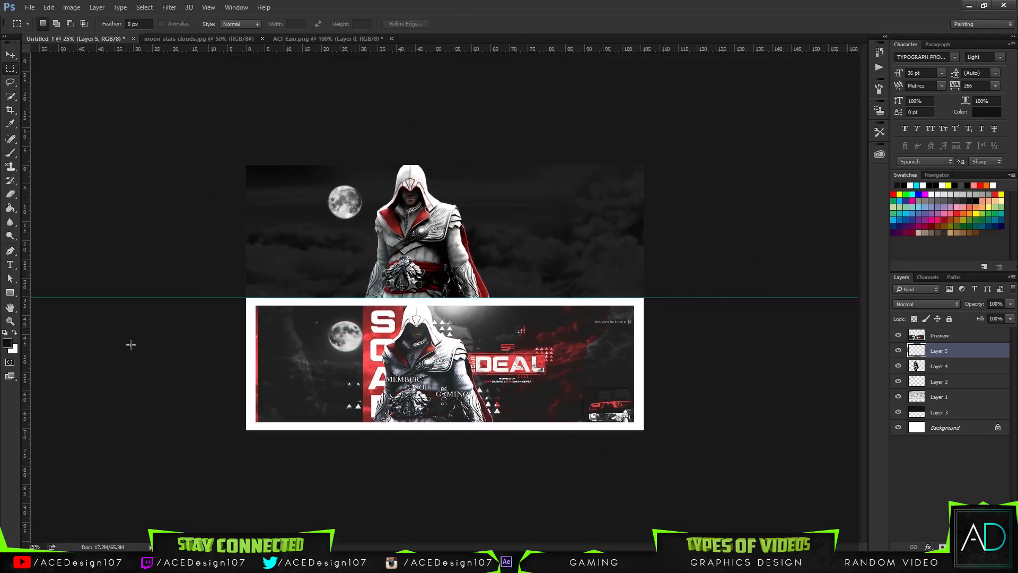
Set up a soft round brush of about 405 px with 0% hardness, and undo the trial stroke made over the figure.
{"action": "left_click", "coordinate": [11, 153]}
{"action": "left_click", "coordinate": [54, 24]}
{"action": "left_click", "coordinate": [37, 108]}
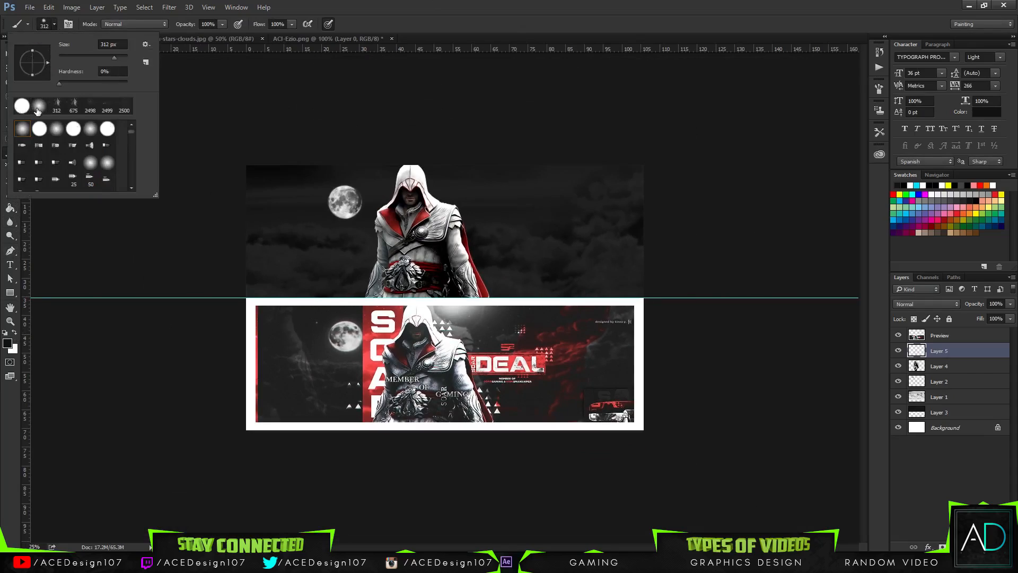
{"action": "left_click", "coordinate": [484, 3]}
{"action": "left_click", "coordinate": [54, 25]}
{"action": "left_click", "coordinate": [122, 56]}
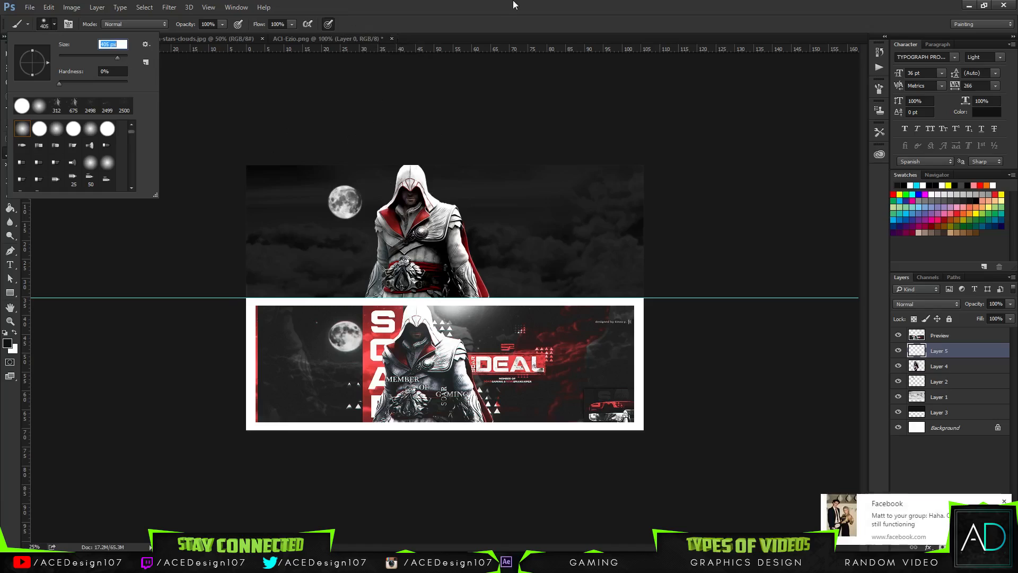
{"action": "key", "text": "Return"}
{"action": "mouse_move", "coordinate": [416, 168]}
{"action": "left_mouse_down"}
{"action": "mouse_move", "coordinate": [392, 240]}
{"action": "mouse_move", "coordinate": [431, 134]}
{"action": "mouse_move", "coordinate": [392, 187]}
{"action": "left_mouse_up"}
{"action": "key", "text": "ctrl+z"}
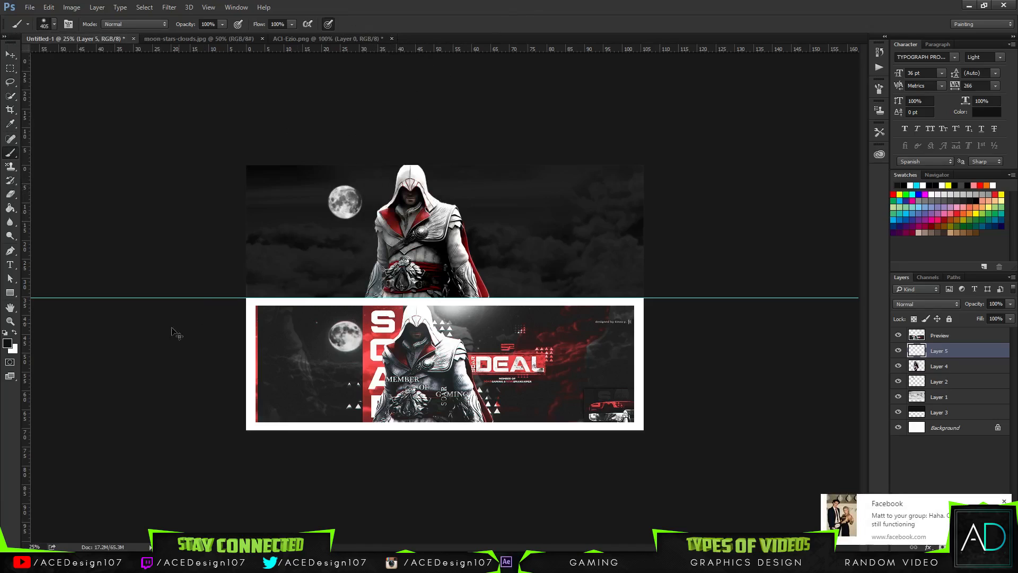
Set the foreground colour to a bright blue and paint broadly over the whole hooded figure on the new layer.
{"action": "left_click", "coordinate": [7, 343]}
{"action": "left_click", "coordinate": [708, 175]}
{"action": "mouse_move", "coordinate": [708, 177]}
{"action": "left_mouse_down"}
{"action": "mouse_move", "coordinate": [711, 185]}
{"action": "mouse_move", "coordinate": [708, 174]}
{"action": "left_mouse_up"}
{"action": "left_click", "coordinate": [694, 126]}
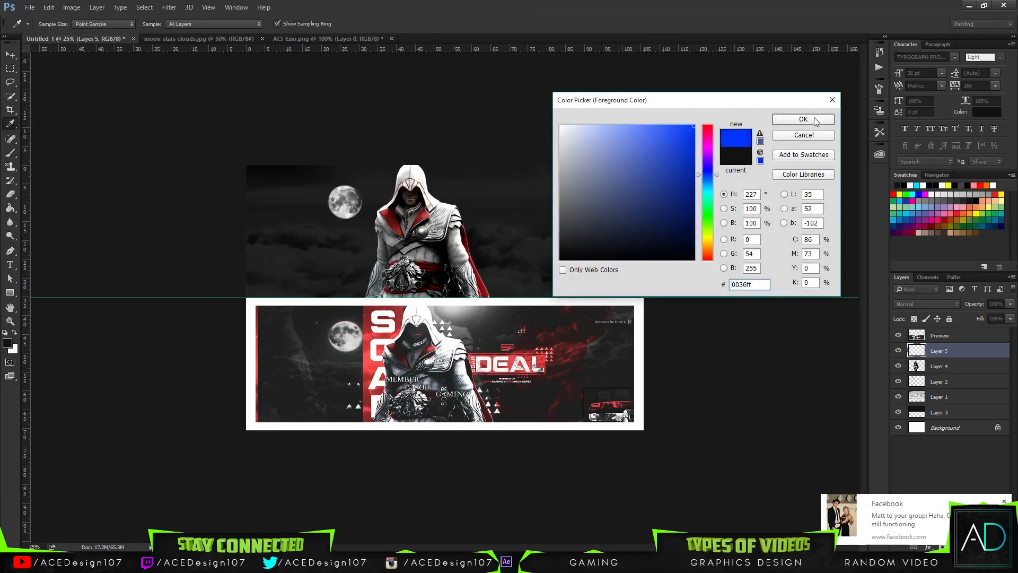
{"action": "left_click", "coordinate": [803, 119]}
{"action": "mouse_move", "coordinate": [446, 139]}
{"action": "left_mouse_down"}
{"action": "mouse_move", "coordinate": [355, 258]}
{"action": "mouse_move", "coordinate": [521, 163]}
{"action": "mouse_move", "coordinate": [425, 249]}
{"action": "mouse_move", "coordinate": [541, 275]}
{"action": "left_mouse_up"}
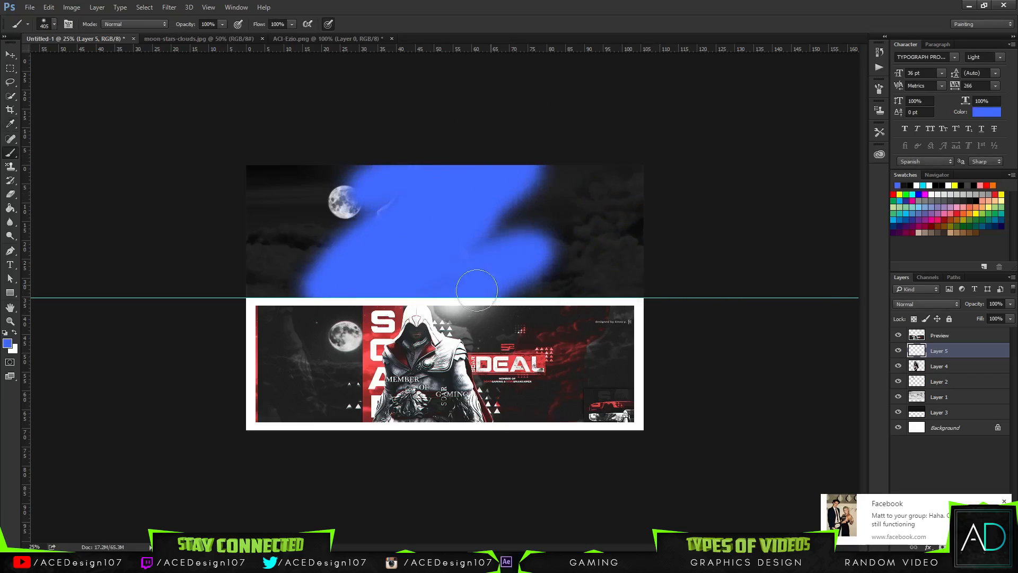
Clip the blue paint layer to the hooded figure and set its blending mode to Soft Light.
{"action": "right_click", "coordinate": [943, 350]}
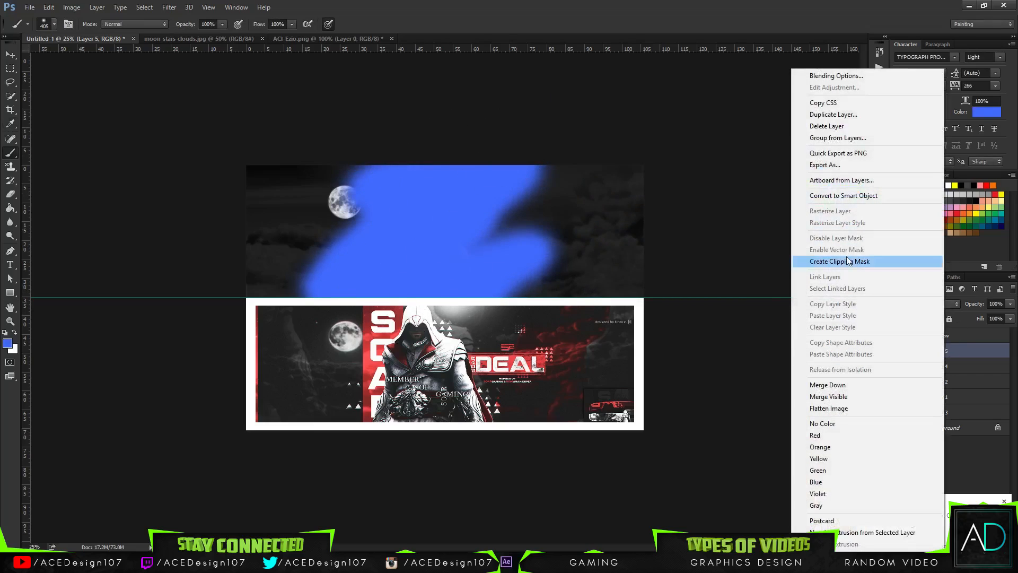
{"action": "left_click", "coordinate": [850, 263]}
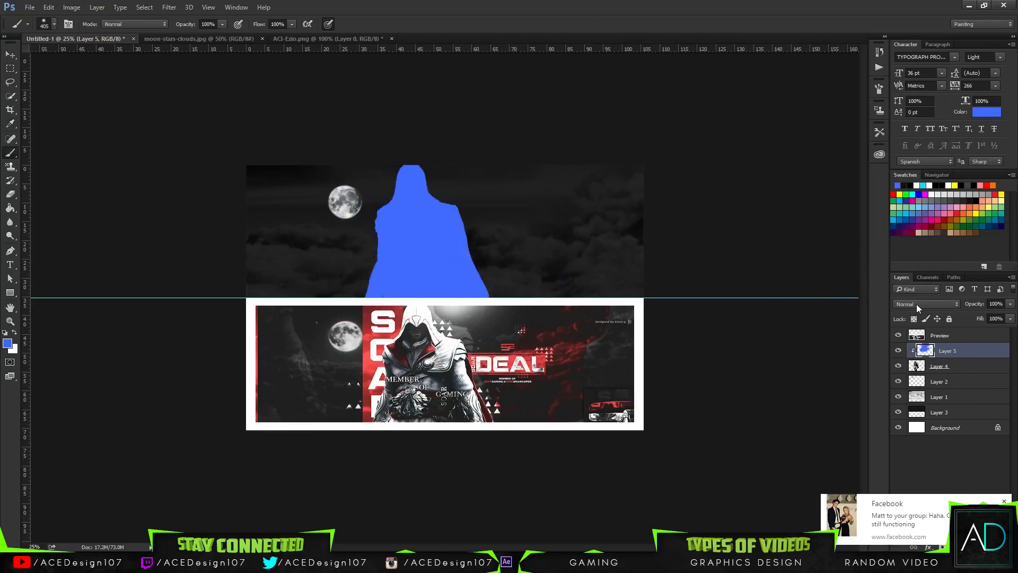
{"action": "left_click", "coordinate": [917, 305]}
{"action": "left_click", "coordinate": [913, 414]}
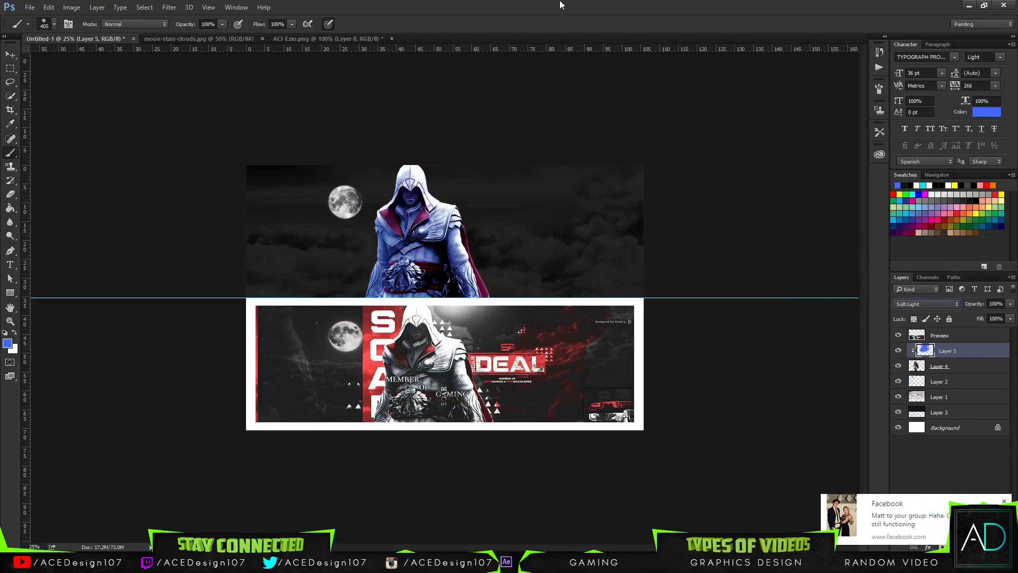
Lower the opacity of the blue tint layer to 38%.
{"action": "key", "text": "ctrl+0"}
{"action": "left_click", "coordinate": [1010, 318]}
{"action": "left_click_drag", "start_coordinate": [982, 311], "coordinate": [966, 313]}
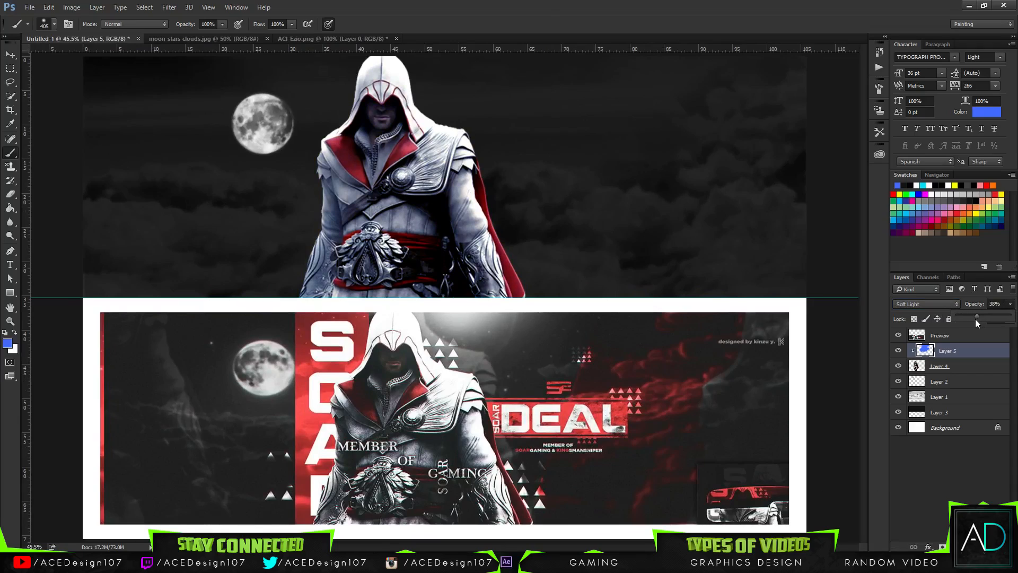
Erase part of the blue tint on the figure with a soft eraser at 0% hardness, enlarged to about 1163 px.
{"action": "key", "text": "e"}
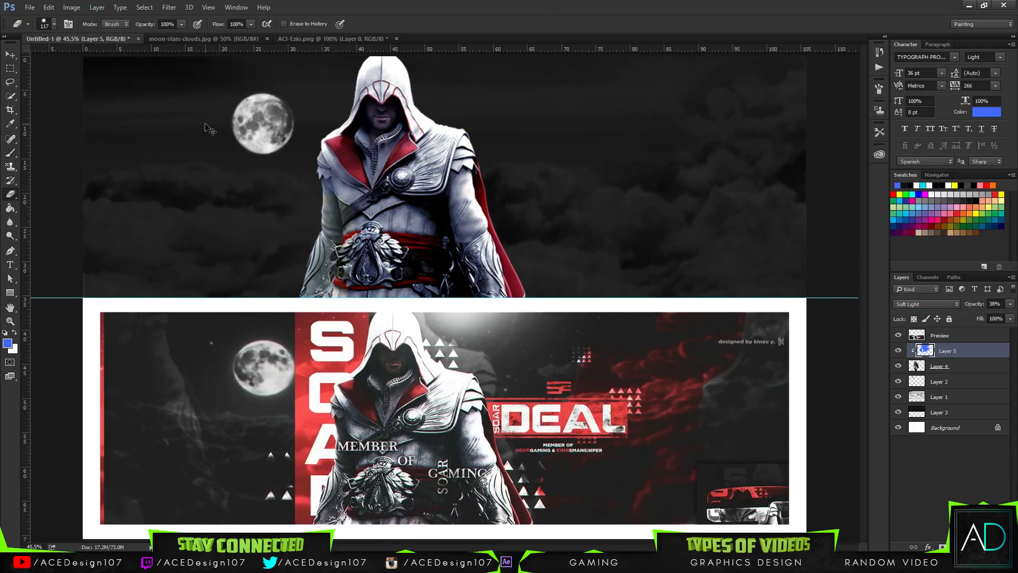
{"action": "left_click", "coordinate": [55, 23]}
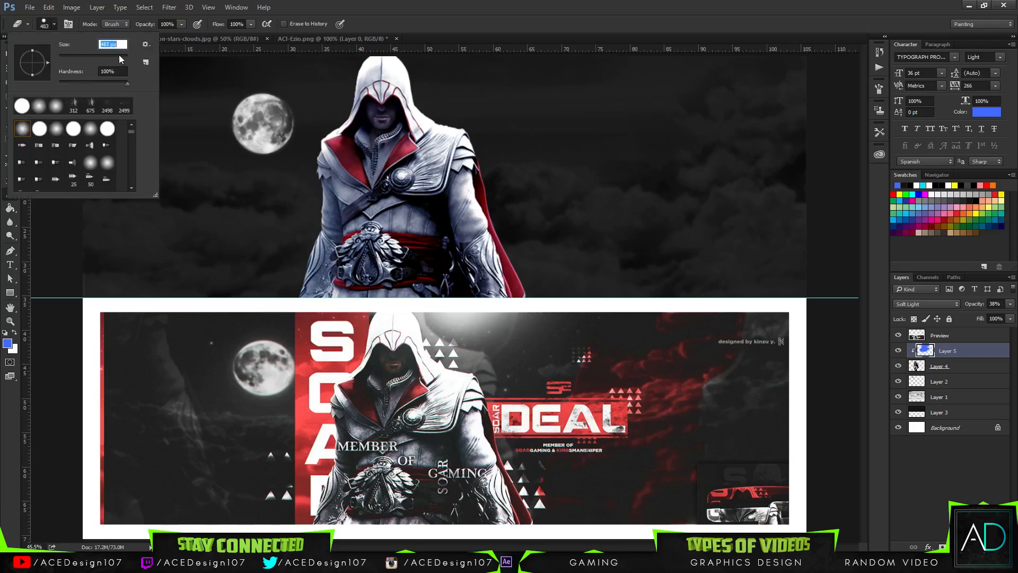
{"action": "double_click", "coordinate": [110, 71]}
{"action": "type", "text": "0"}
{"action": "key", "text": "Return"}
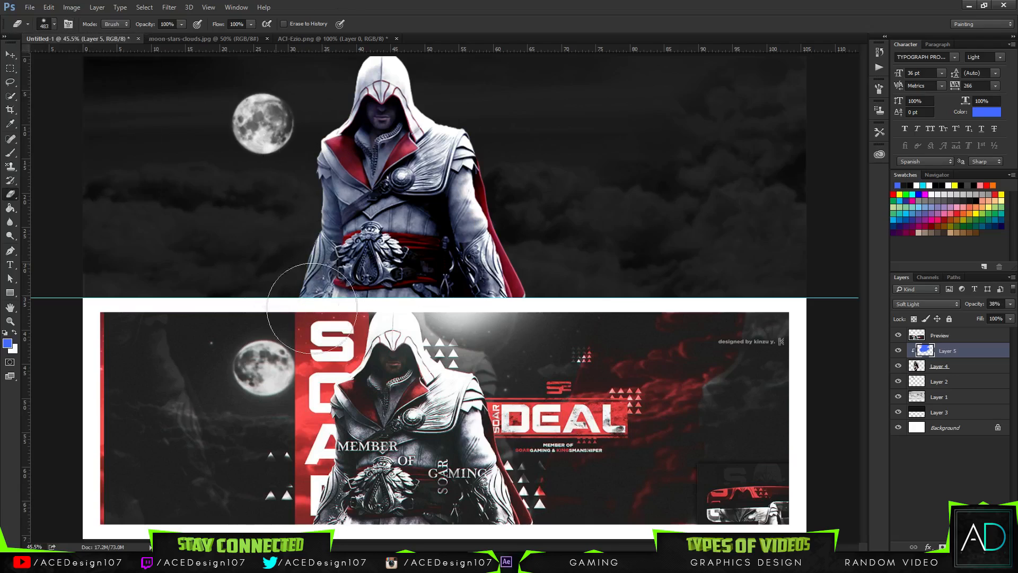
{"action": "left_click", "coordinate": [53, 23]}
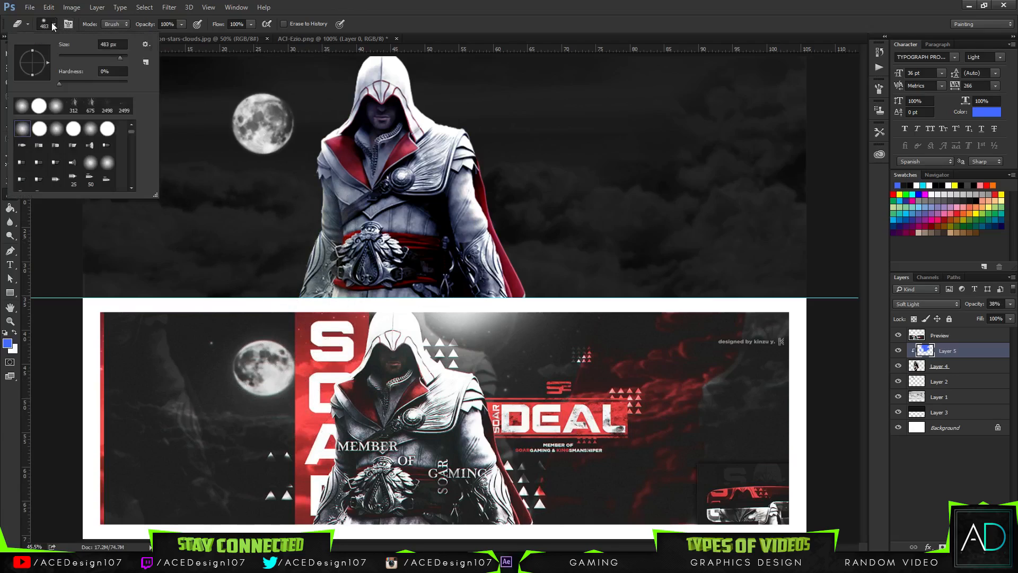
{"action": "left_click_drag", "start_coordinate": [121, 58], "coordinate": [121, 58]}
{"action": "key", "text": "Return"}
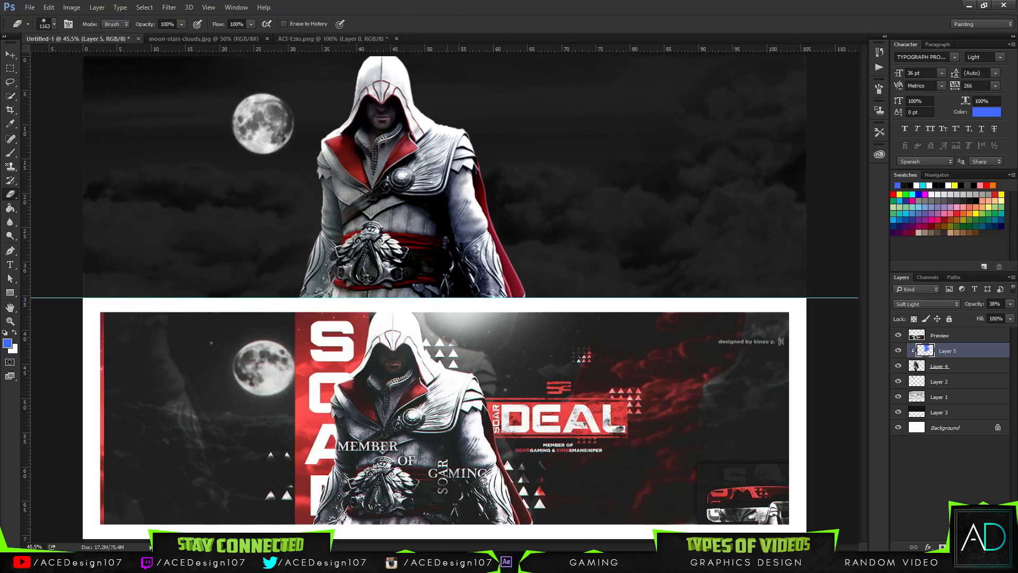
{"action": "left_click", "coordinate": [514, 416]}
Set the opacity of the blue tint layer to 33%.
{"action": "left_click", "coordinate": [1009, 305]}
{"action": "left_click", "coordinate": [980, 309]}
{"action": "left_click", "coordinate": [1010, 304]}
{"action": "left_click", "coordinate": [980, 315]}
Refine the blue tint on the hooded figure by alternately painting it back in and softly erasing it.
{"action": "key", "text": "b"}
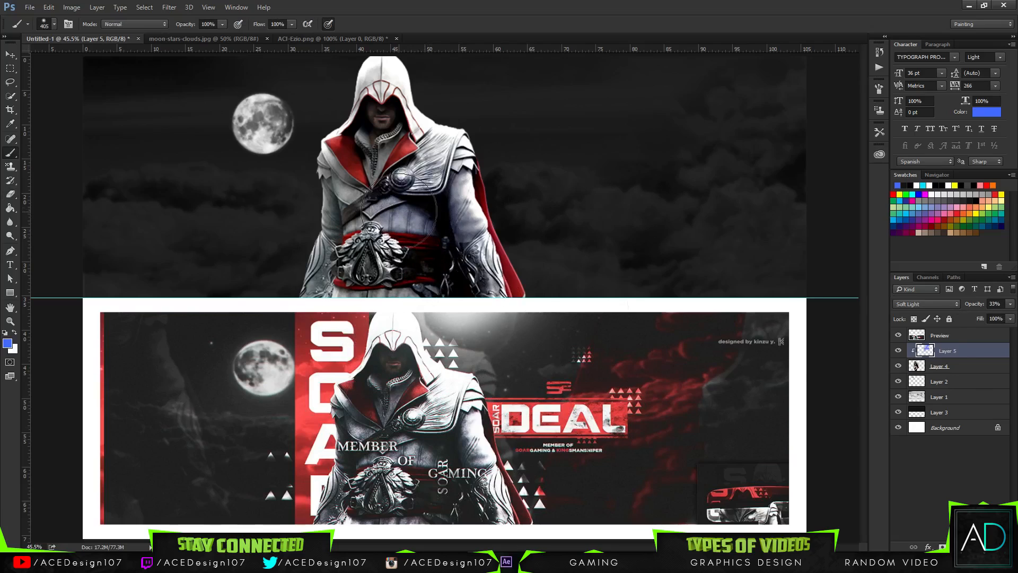
{"action": "key", "text": "e"}
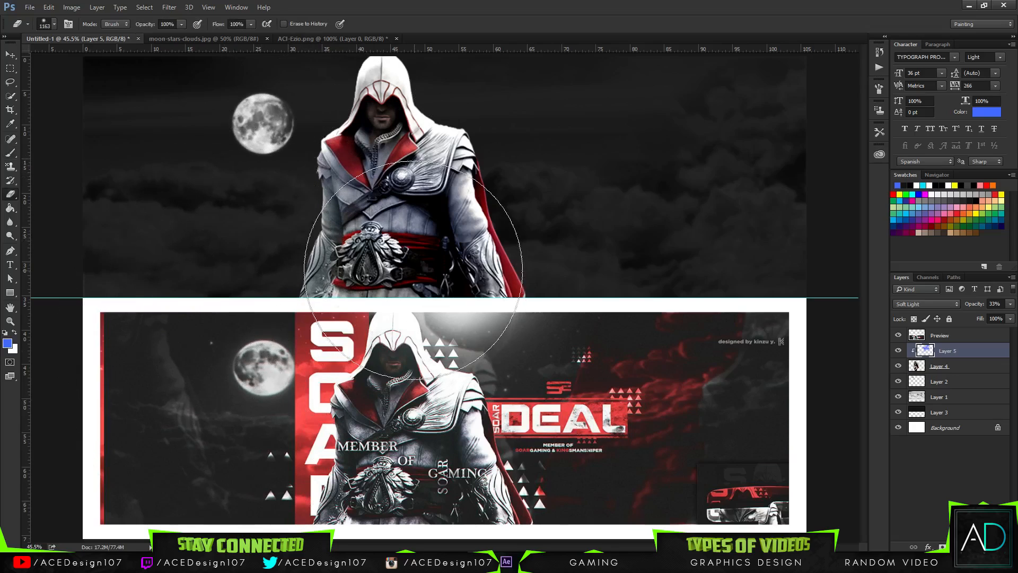
{"action": "key", "text": "v"}
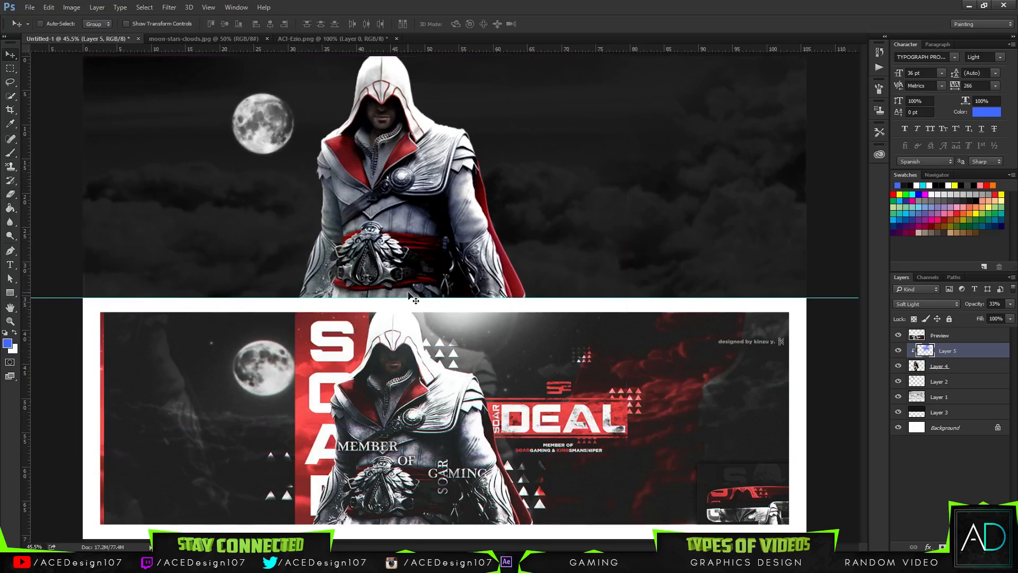
{"action": "key", "text": "e"}
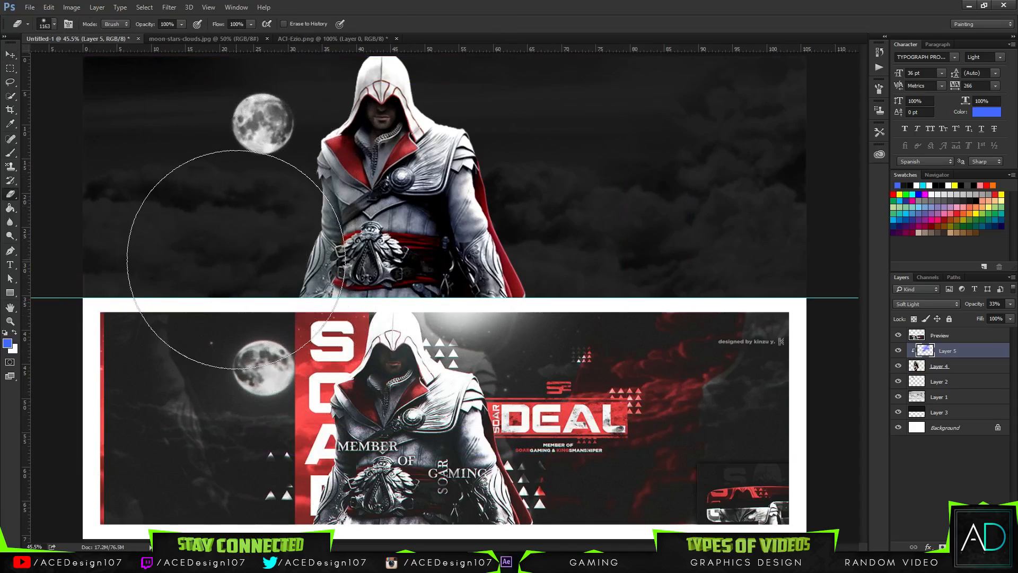
{"action": "key", "text": "b"}
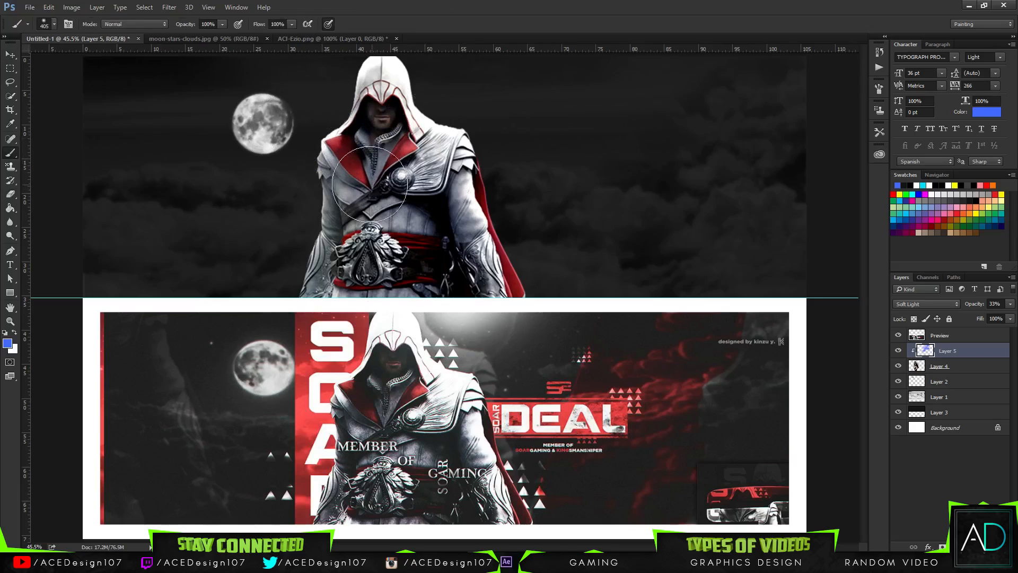
{"action": "key", "text": "e"}
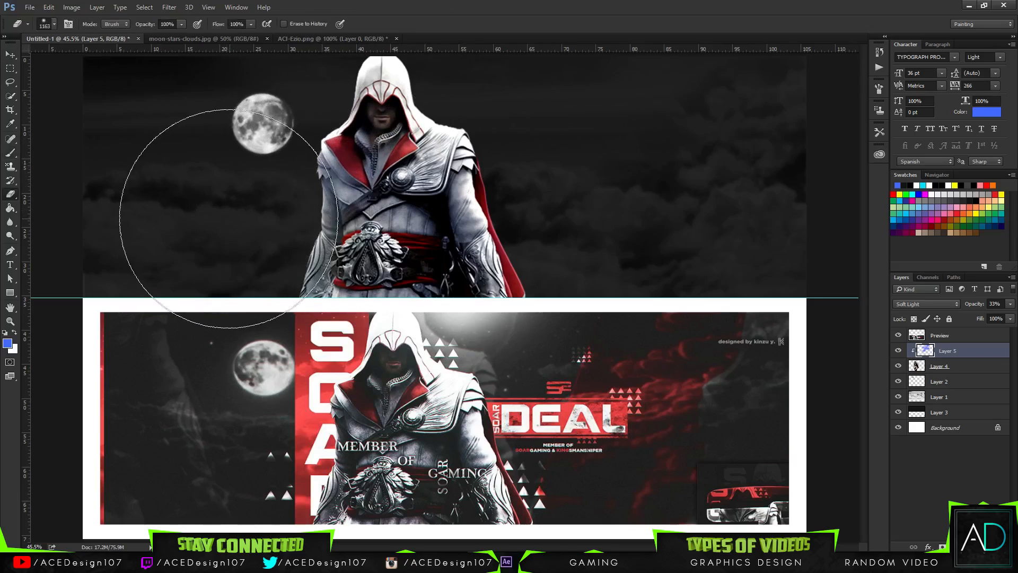
Merge the blue tint layer with the hooded figure's layer.
{"action": "key", "text": "v"}
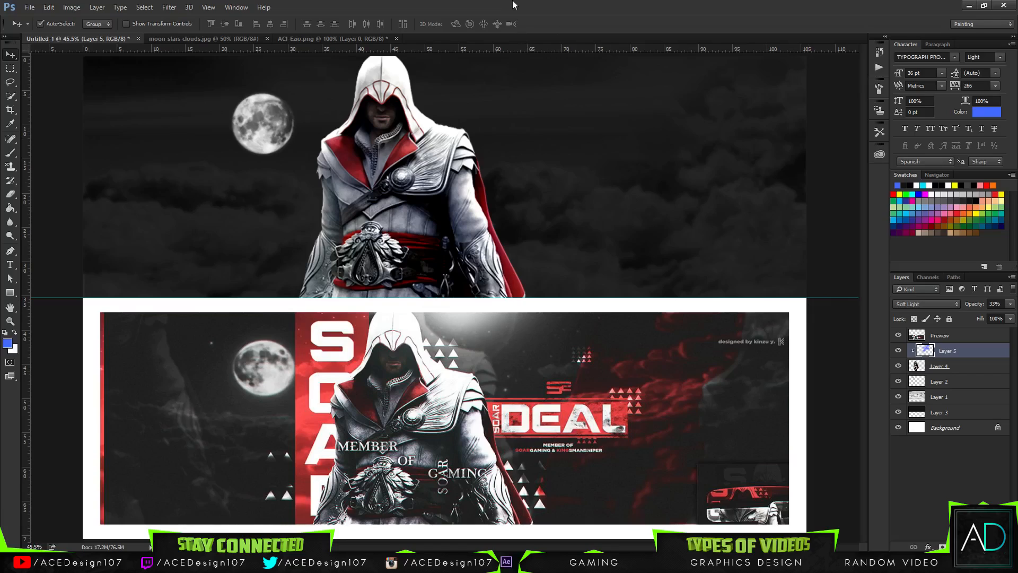
{"action": "left_click", "coordinate": [965, 369], "text": "ctrl"}
{"action": "key", "text": "ctrl+e"}
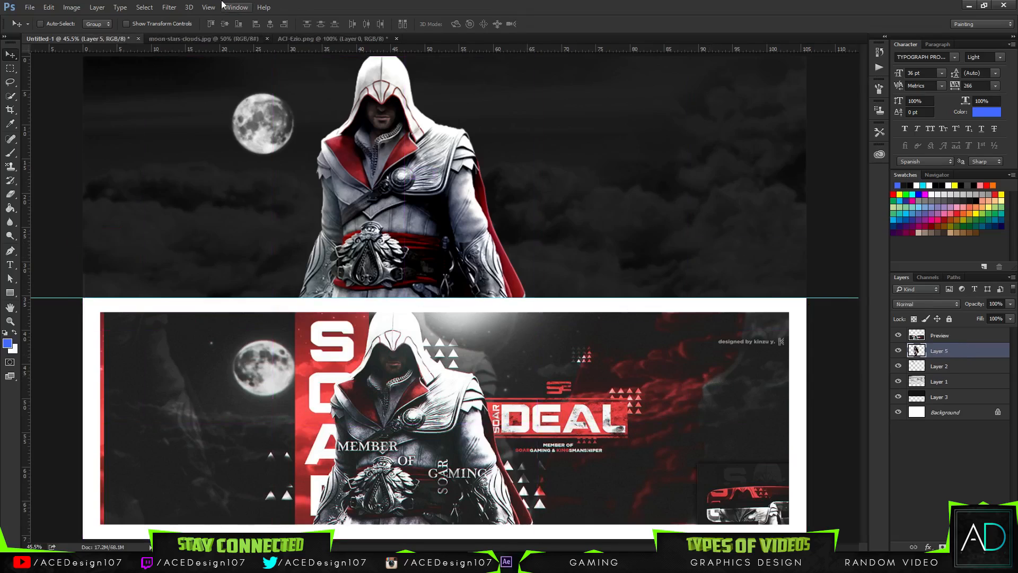
Create a new layer beneath the hooded figure and select a tall rectangular strip between the moon and the hood, extending below the guide.
{"action": "left_click", "coordinate": [975, 364]}
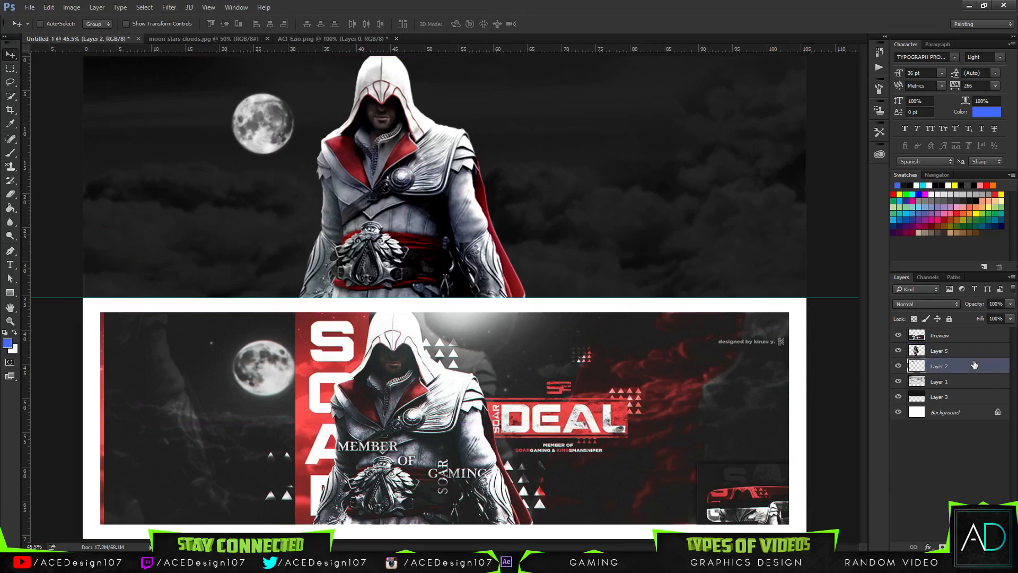
{"action": "key", "text": "ctrl+shift+alt+n"}
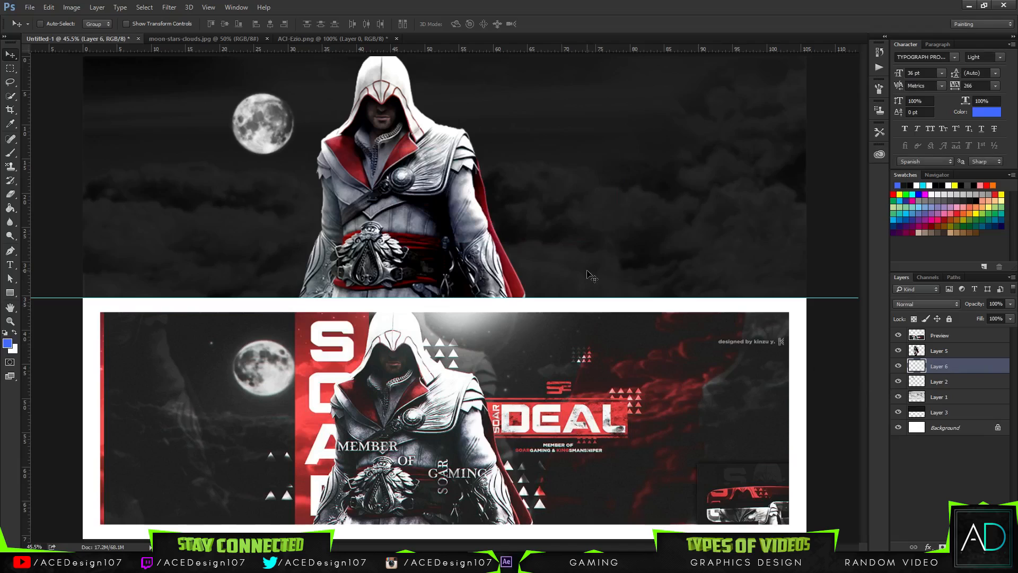
{"action": "key", "text": "m"}
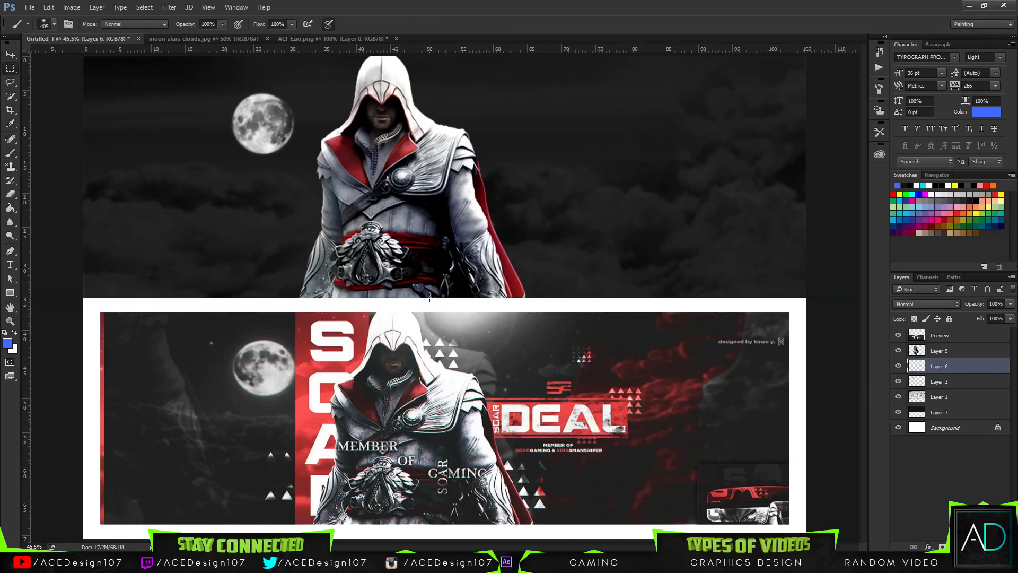
{"action": "key", "text": "ctrl+minus"}
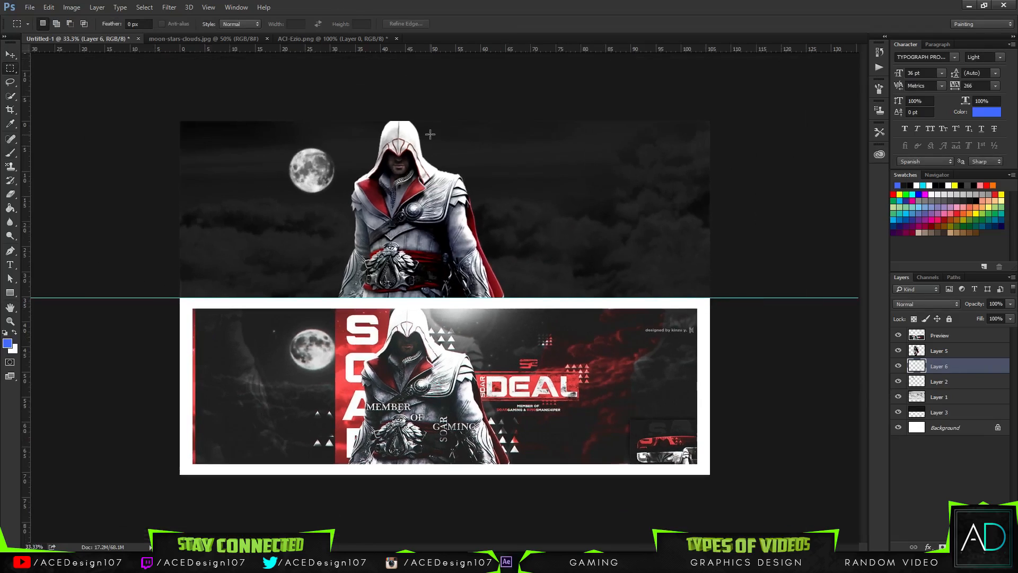
{"action": "mouse_move", "coordinate": [338, 120]}
{"action": "left_mouse_down"}
{"action": "mouse_move", "coordinate": [366, 294]}
{"action": "mouse_move", "coordinate": [387, 356]}
{"action": "left_mouse_up"}
{"action": "left_click", "coordinate": [303, 96]}
{"action": "left_click_drag", "start_coordinate": [333, 121], "coordinate": [390, 320]}
{"action": "left_click", "coordinate": [336, 107]}
{"action": "mouse_move", "coordinate": [334, 121]}
{"action": "left_mouse_down"}
{"action": "mouse_move", "coordinate": [377, 270]}
{"action": "mouse_move", "coordinate": [388, 337]}
{"action": "mouse_move", "coordinate": [380, 331]}
{"action": "left_mouse_up"}
Set the foreground colour to bright red and fill the selected tall strip behind the hooded figure with it.
{"action": "key", "text": "g"}
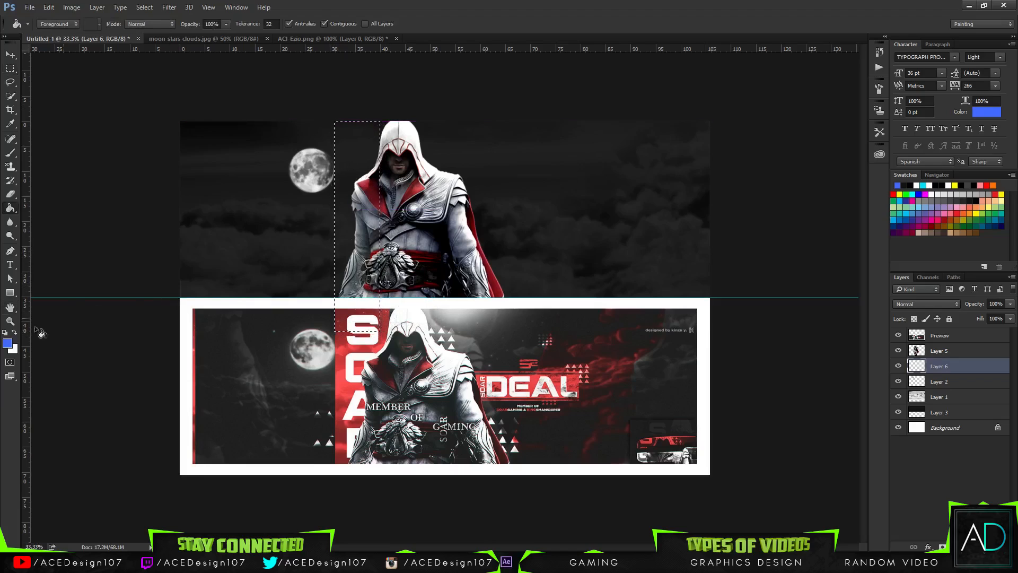
{"action": "left_click", "coordinate": [8, 344]}
{"action": "mouse_move", "coordinate": [712, 141]}
{"action": "left_mouse_down"}
{"action": "mouse_move", "coordinate": [710, 124]}
{"action": "mouse_move", "coordinate": [736, 101]}
{"action": "left_mouse_up"}
{"action": "left_click", "coordinate": [781, 121]}
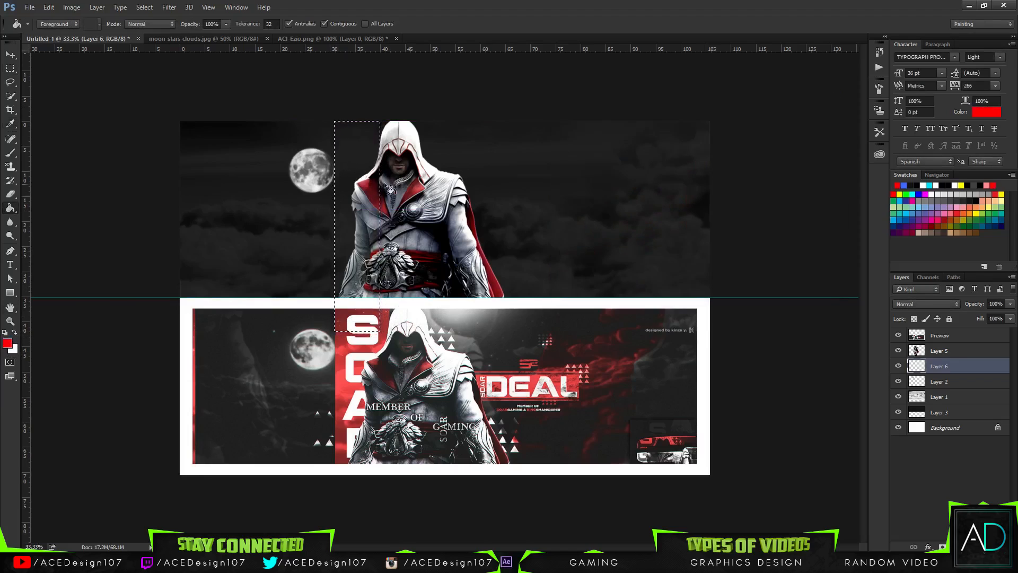
{"action": "left_click_drag", "start_coordinate": [1010, 304], "coordinate": [980, 317]}
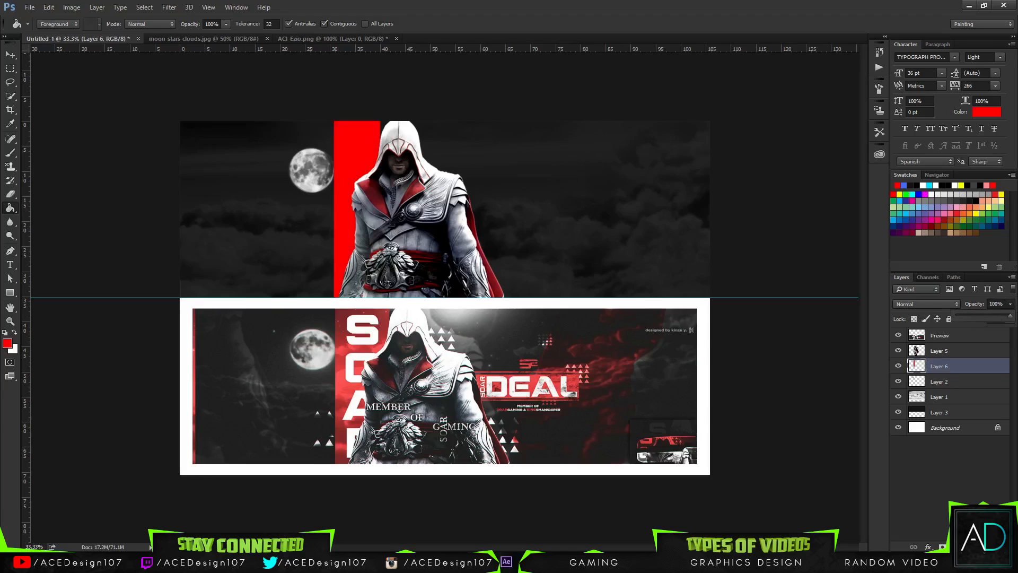
Try the Overlay blend mode and other modes through Darker Color on the red strip layer.
{"action": "left_click", "coordinate": [925, 304]}
{"action": "left_click", "coordinate": [901, 411]}
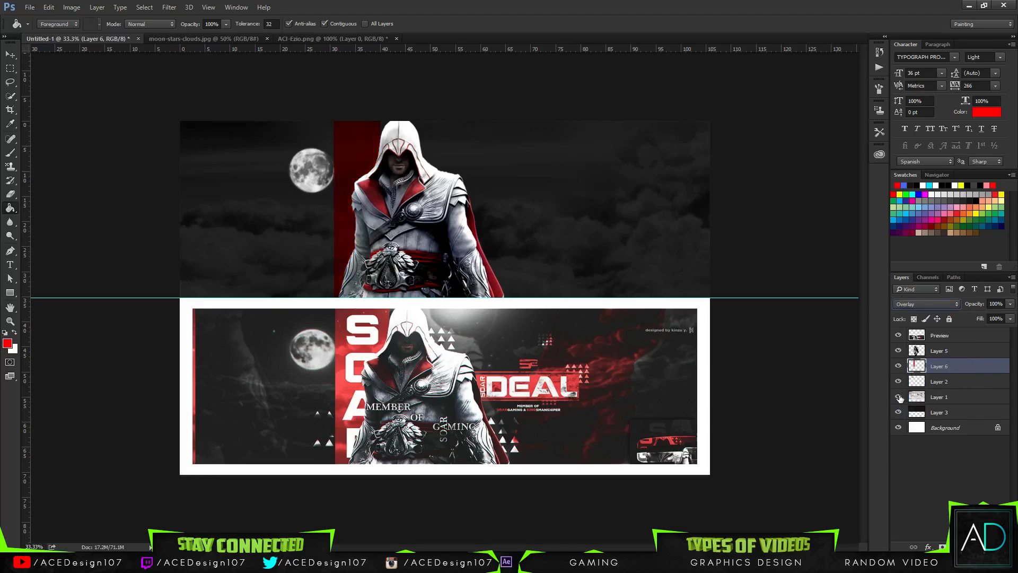
{"action": "key", "text": "Up"}
{"action": "key", "text": "Up"}
{"action": "key", "text": "Up"}
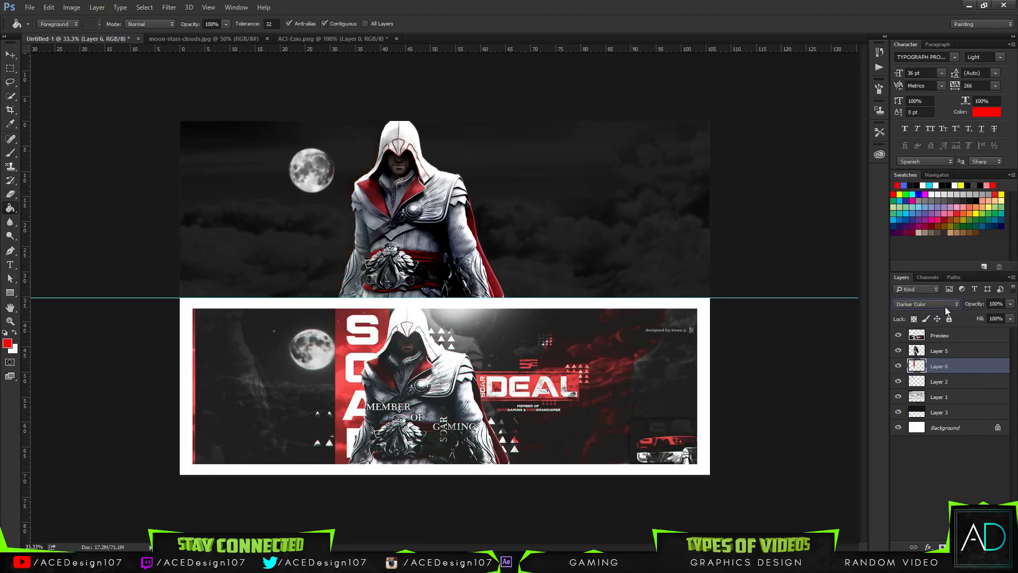
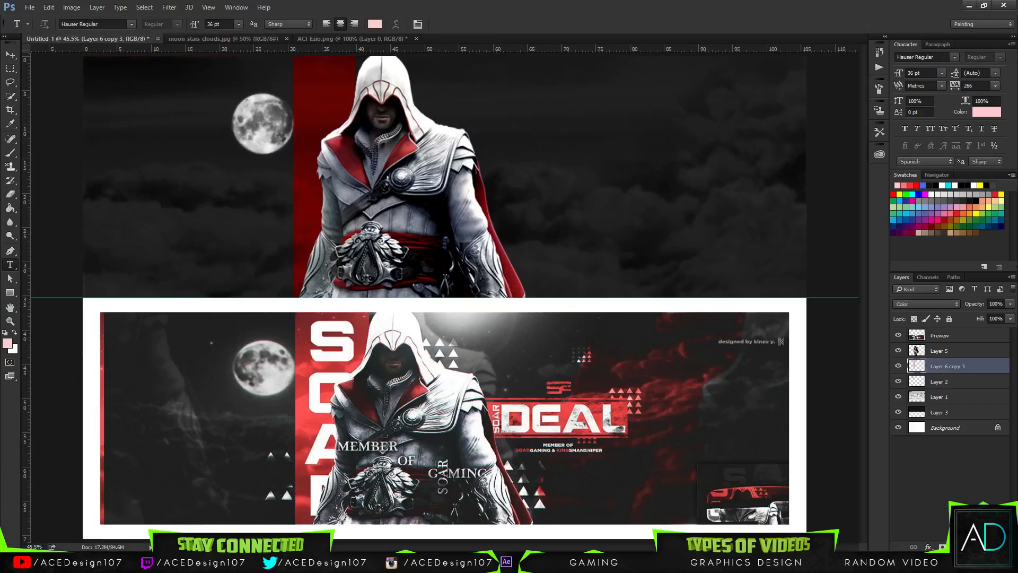
Set the text colour to white (ffffff).
{"action": "left_click", "coordinate": [371, 25]}
{"action": "left_click", "coordinate": [561, 125]}
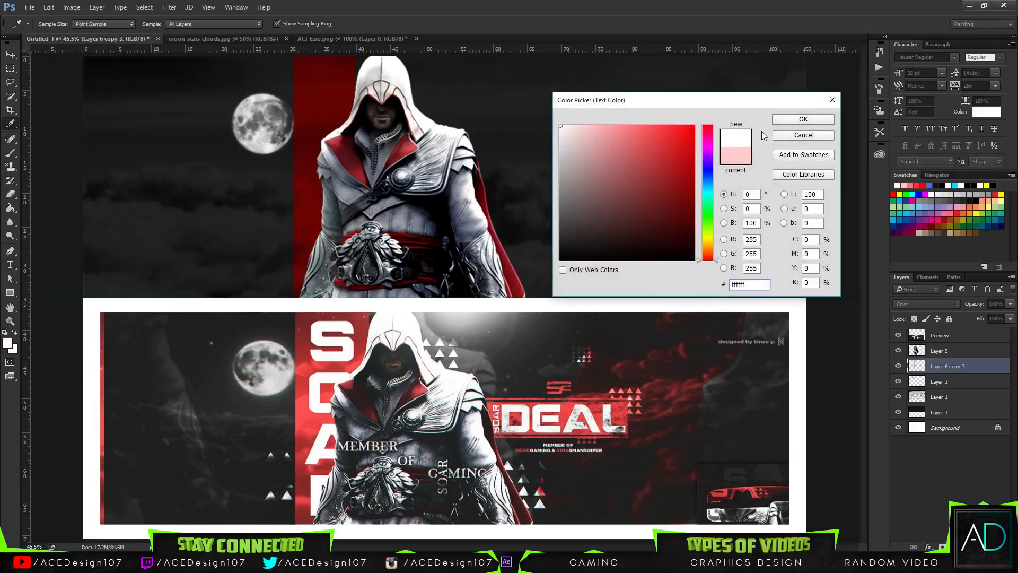
{"action": "left_click", "coordinate": [784, 121]}
Try a horizontal SOAR text over the red strip, and delete that text layer.
{"action": "left_click", "coordinate": [360, 88]}
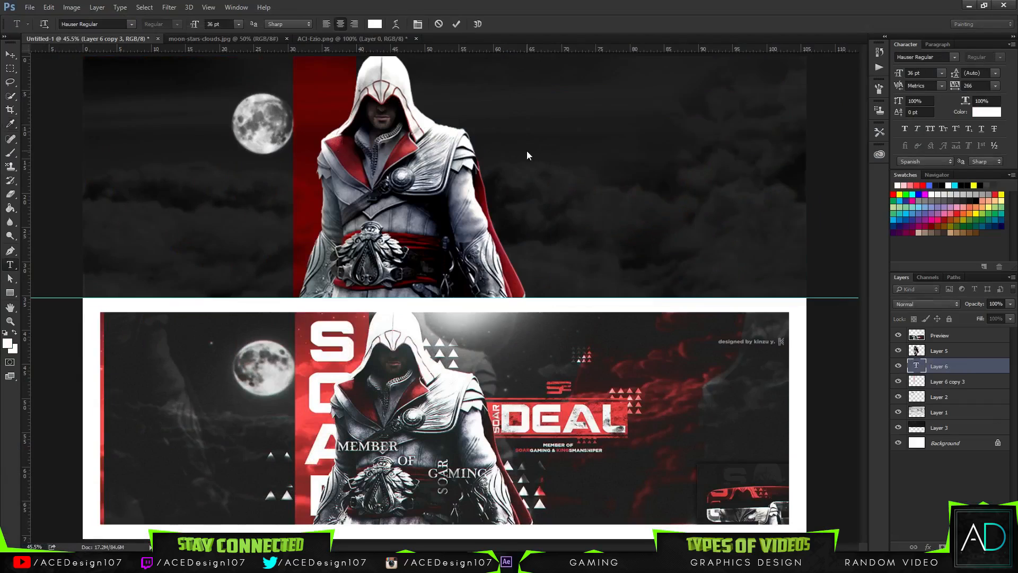
{"action": "type", "text": "SOAR"}
{"action": "key", "text": "ctrl+Return"}
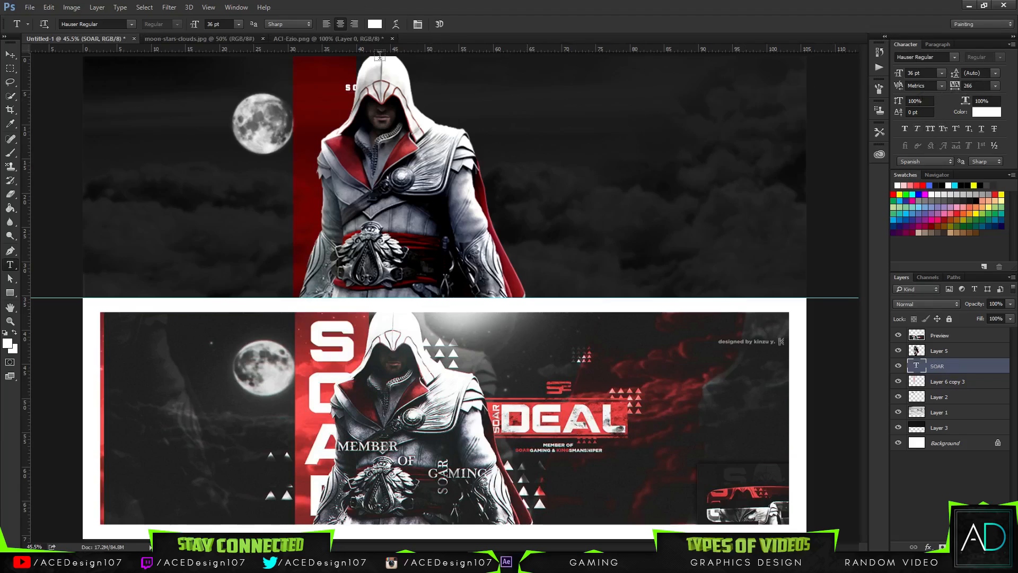
{"action": "key", "text": "Delete"}
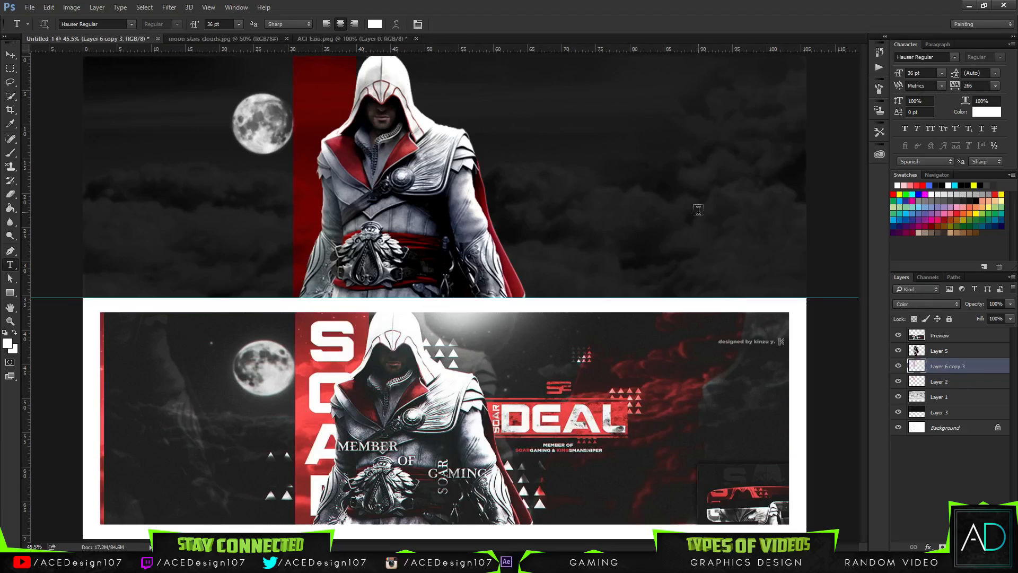
Add white vertical text reading SOAR on the red strip, behind the hooded figure.
{"action": "right_click", "coordinate": [16, 271]}
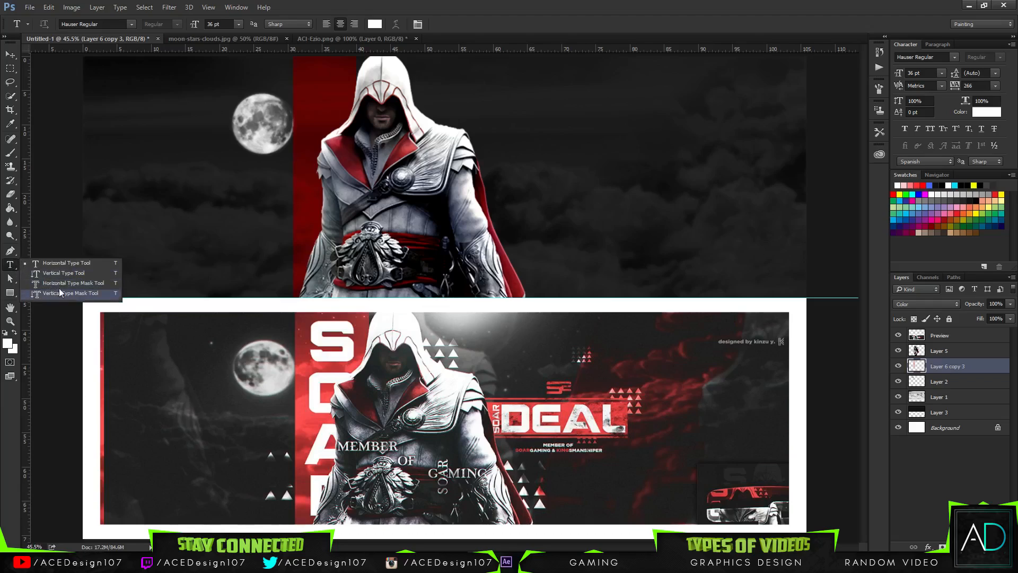
{"action": "left_click", "coordinate": [61, 272]}
{"action": "left_click", "coordinate": [345, 128]}
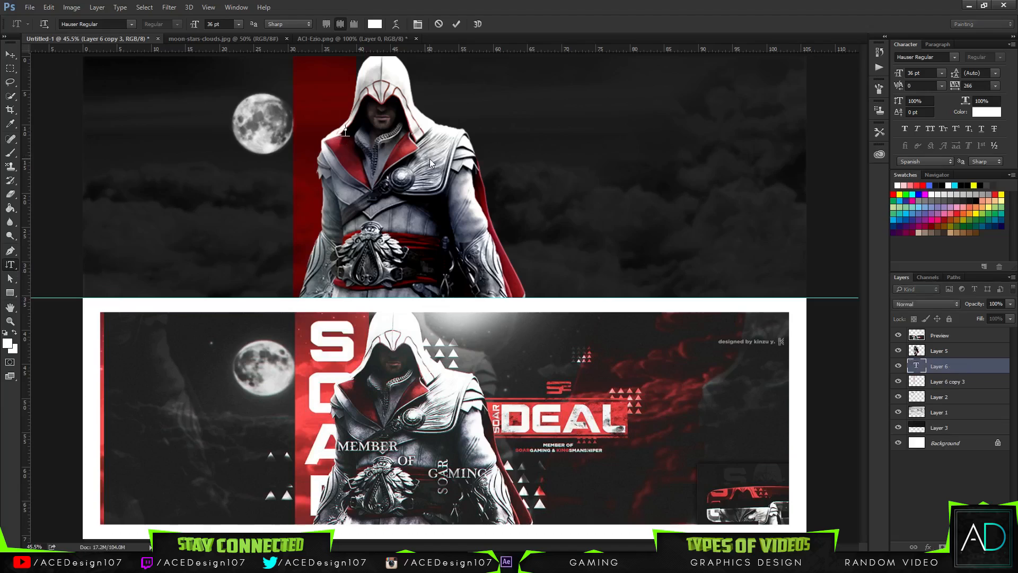
{"action": "type", "text": "SOAR"}
{"action": "key", "text": "ctrl+Return"}
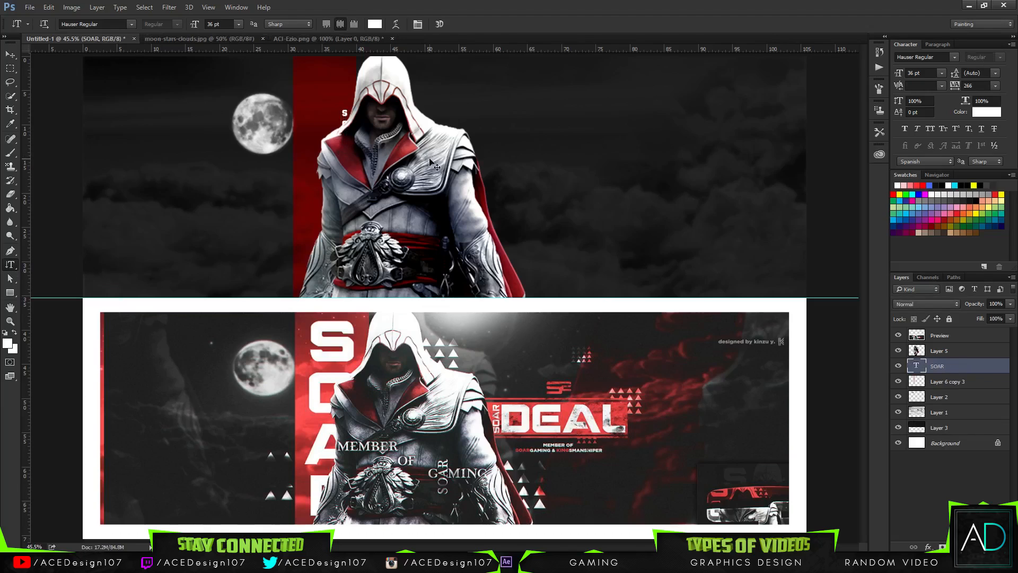
{"action": "left_click", "coordinate": [347, 111]}
{"action": "key", "text": "ctrl+s"}
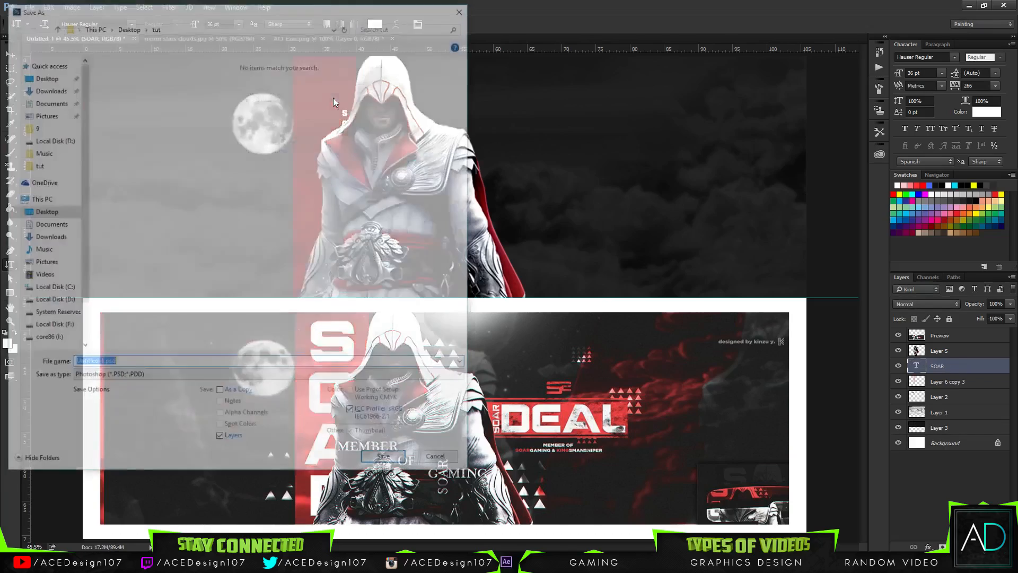
{"action": "key", "text": "Escape"}
Enlarge the vertical SOAR text to 257 pt.
{"action": "double_click", "coordinate": [343, 127]}
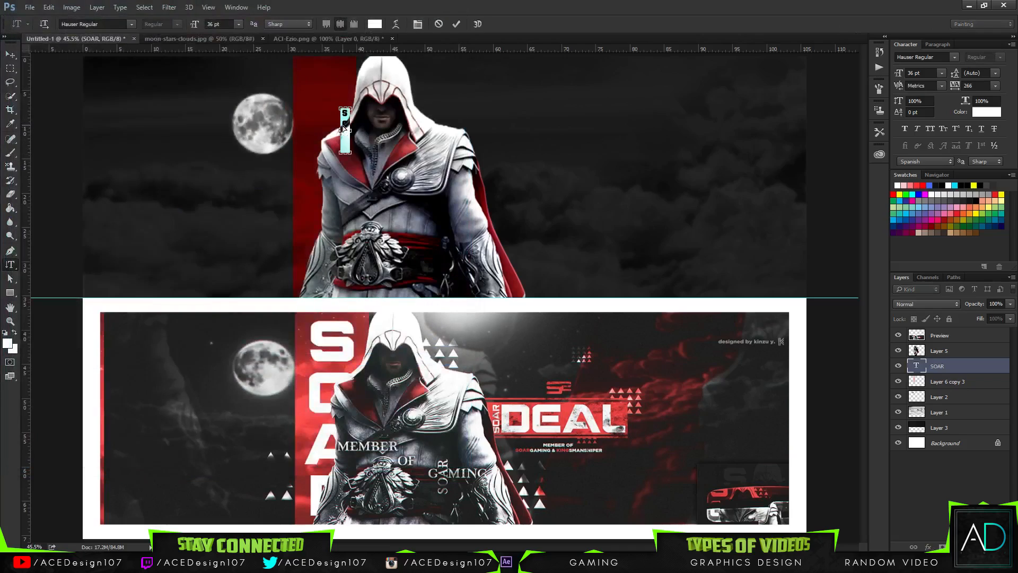
{"action": "mouse_move", "coordinate": [192, 27]}
{"action": "left_mouse_down"}
{"action": "mouse_move", "coordinate": [305, 27]}
{"action": "mouse_move", "coordinate": [189, 26]}
{"action": "left_mouse_up"}
{"action": "left_click", "coordinate": [456, 24]}
Transform the vertical SOAR text to about 125% width and 77% height, fitting its letters along the red strip.
{"action": "key", "text": "ctrl+t"}
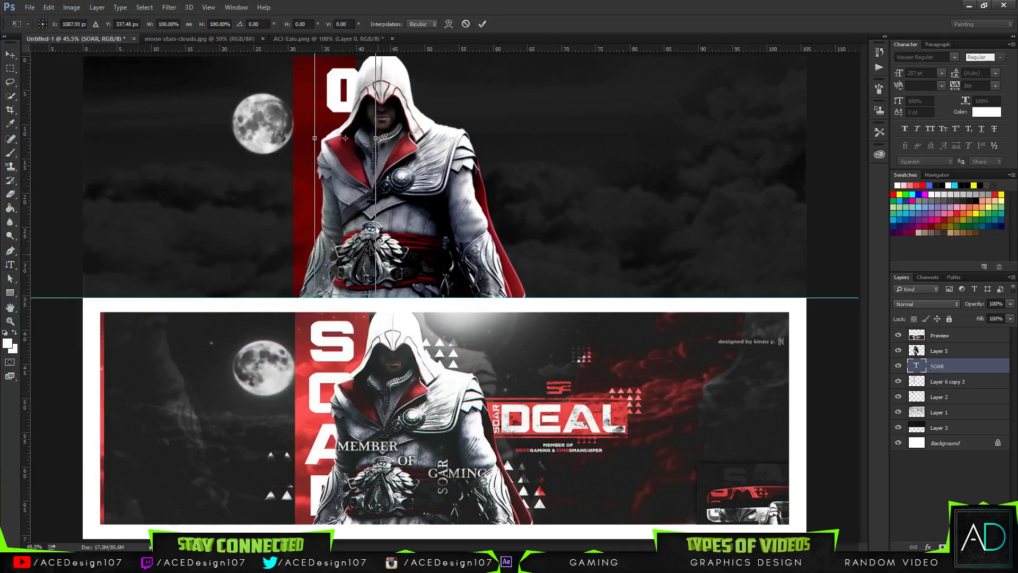
{"action": "left_click_drag", "start_coordinate": [371, 297], "coordinate": [322, 253]}
{"action": "left_click_drag", "start_coordinate": [311, 164], "coordinate": [351, 166]}
{"action": "left_click_drag", "start_coordinate": [346, 246], "coordinate": [381, 307]}
{"action": "key", "text": "ctrl+z"}
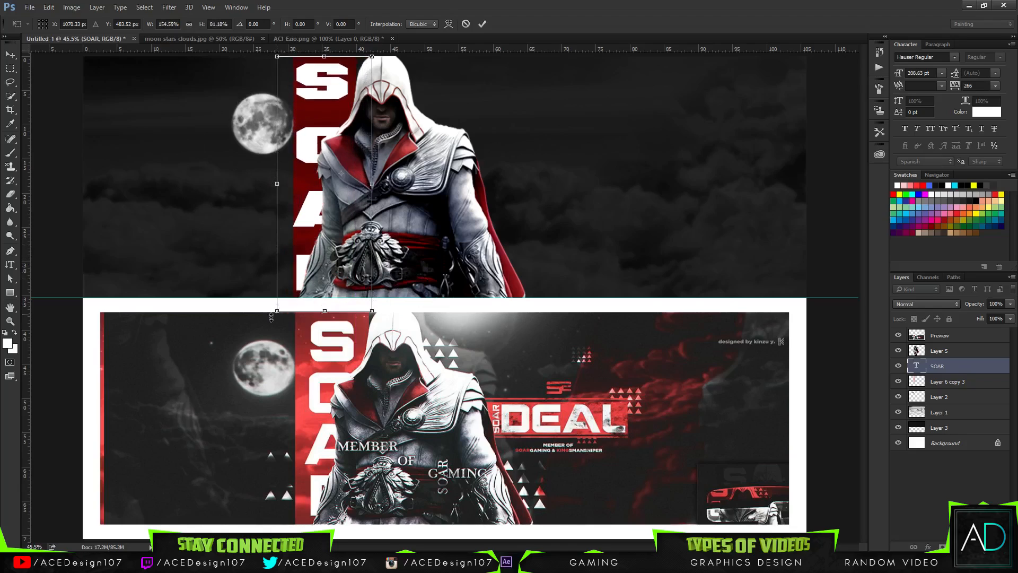
{"action": "left_click_drag", "start_coordinate": [277, 311], "coordinate": [289, 303]}
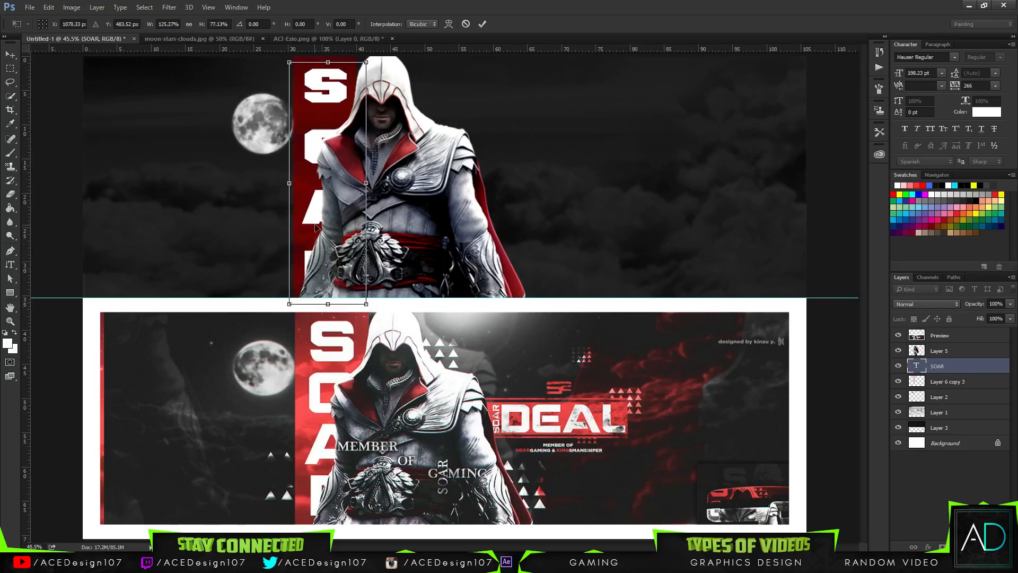
{"action": "key", "text": "Return"}
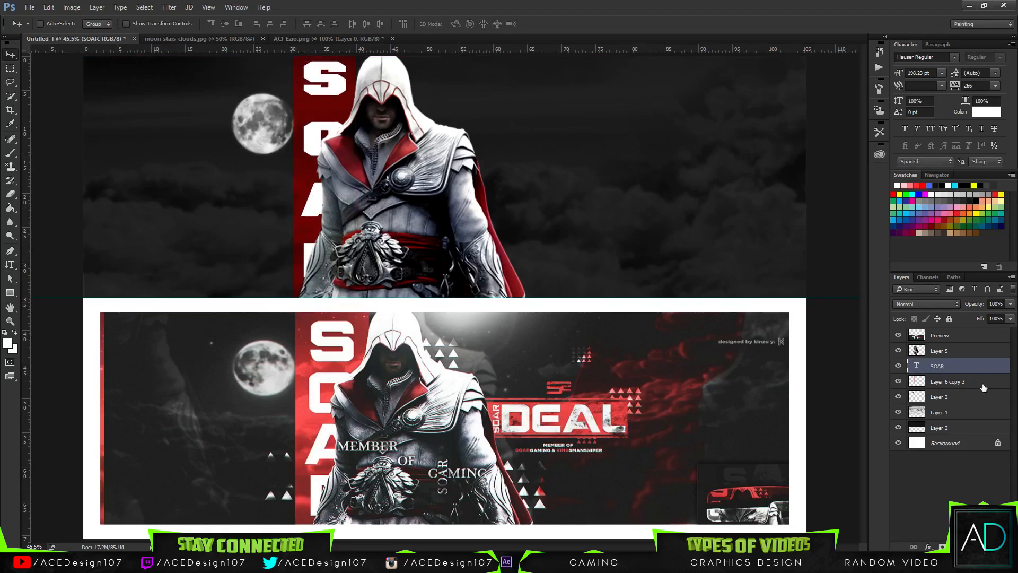
Move the hooded figure on Layer 5 slightly right and up to uncover more of the SOAR letters.
{"action": "left_click", "coordinate": [972, 352]}
{"action": "left_click_drag", "start_coordinate": [381, 229], "coordinate": [400, 221]}
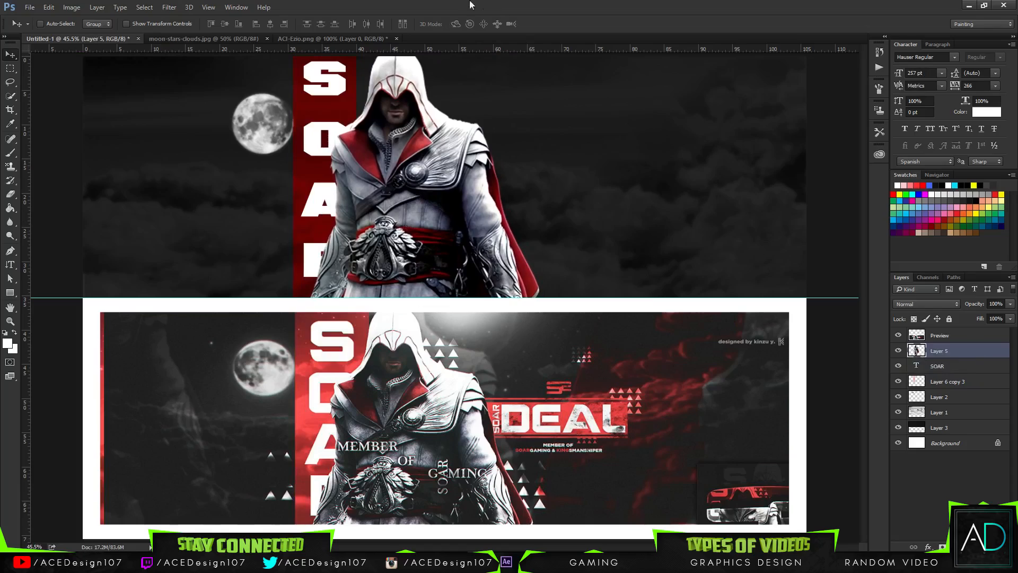
Open the Hue/Saturation adjustment for the red strip layer, Layer 6 copy 3.
{"action": "left_click", "coordinate": [972, 382]}
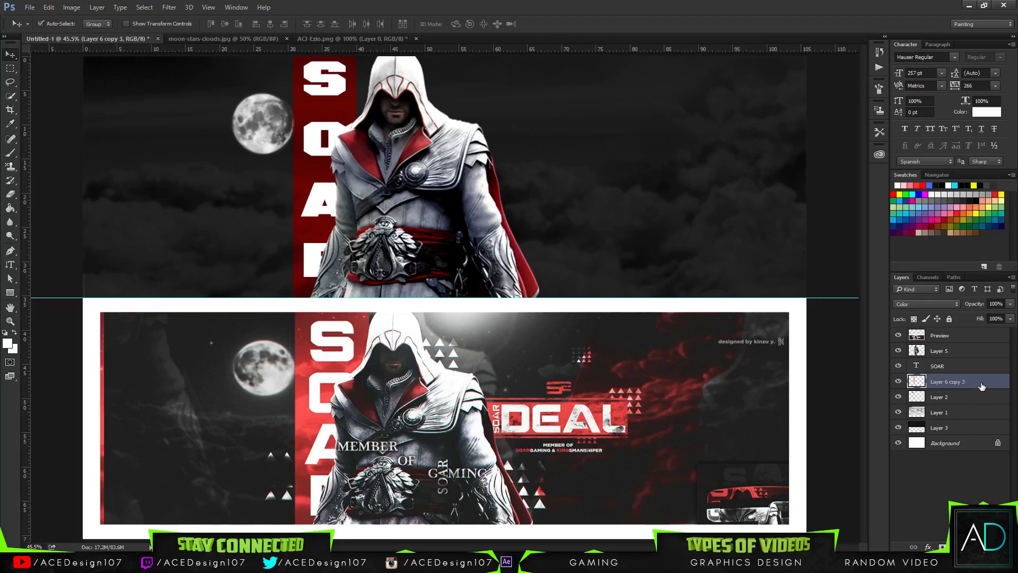
{"action": "key", "text": "ctrl+u"}
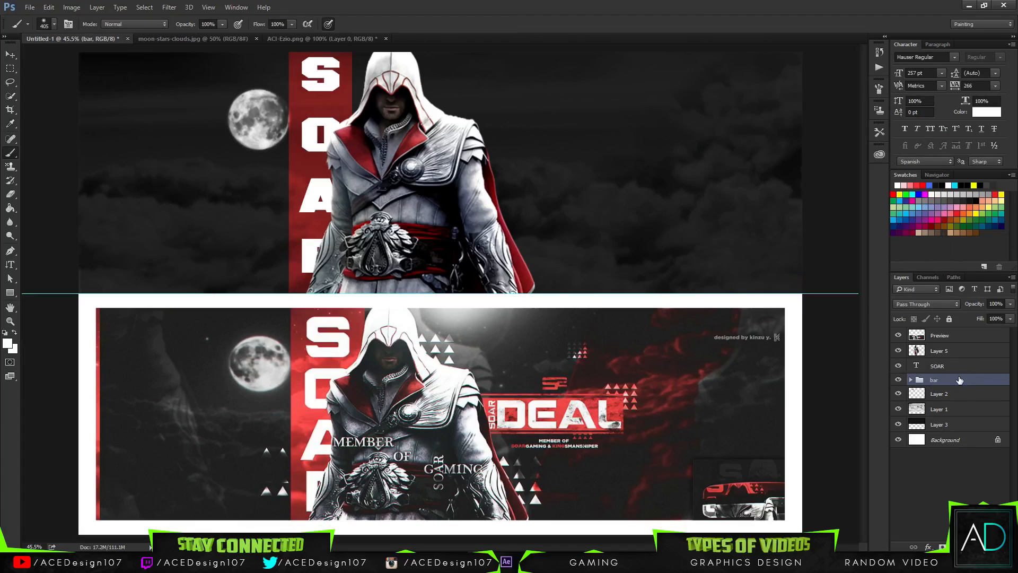
Duplicate the bar group and move the copy to the empty area right of the hooded figure.
{"action": "key", "text": "ctrl+j"}
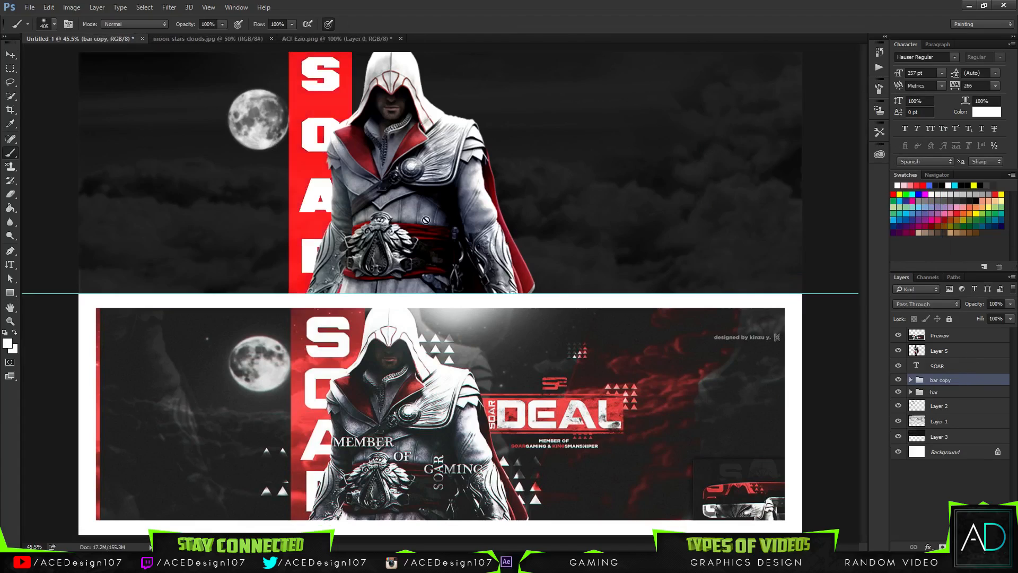
{"action": "key", "text": "v"}
{"action": "left_click_drag", "start_coordinate": [425, 220], "coordinate": [717, 222]}
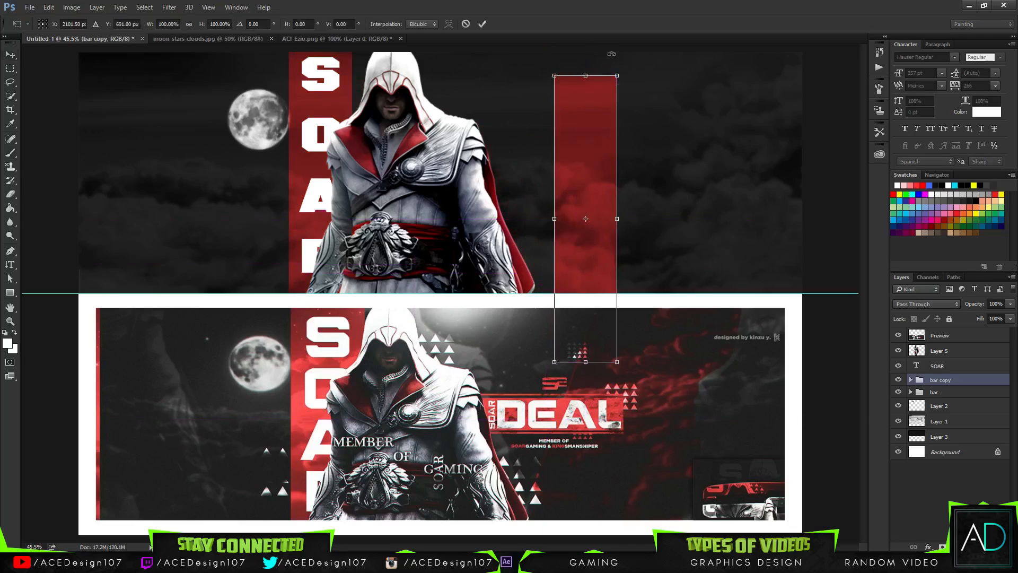
Rotate the copied bar -90 degrees, place it behind the figure's shoulder and shorten its right end.
{"action": "key", "text": "ctrl+t"}
{"action": "left_click_drag", "start_coordinate": [628, 66], "coordinate": [379, 168]}
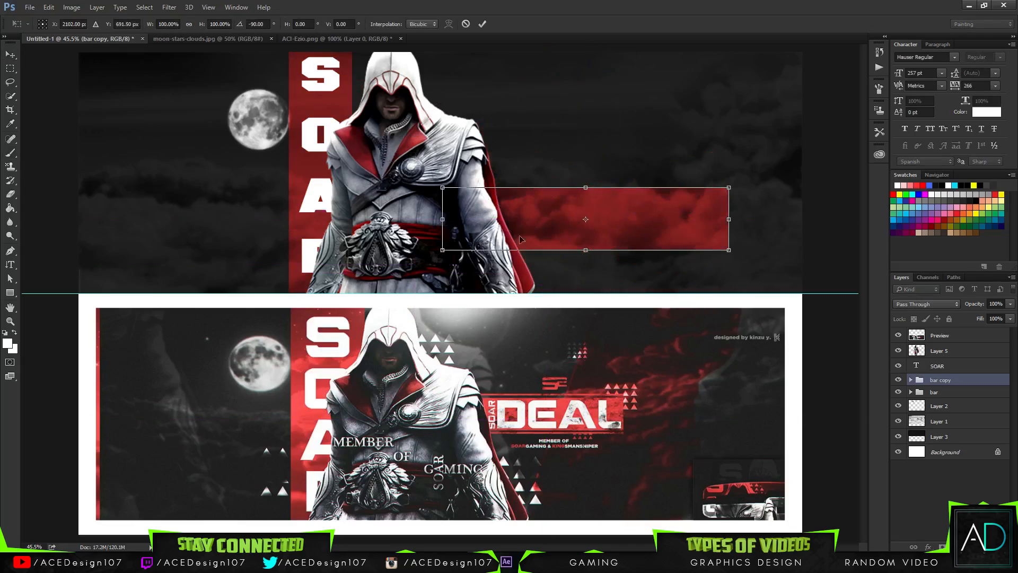
{"action": "left_click_drag", "start_coordinate": [535, 223], "coordinate": [518, 195]}
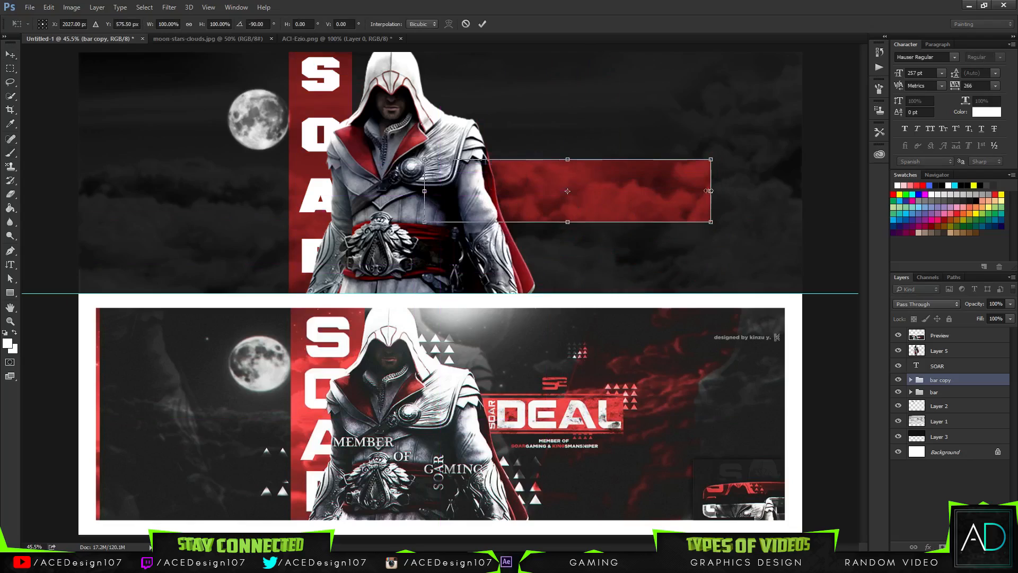
{"action": "left_click_drag", "start_coordinate": [709, 191], "coordinate": [650, 192]}
{"action": "key", "text": "Return"}
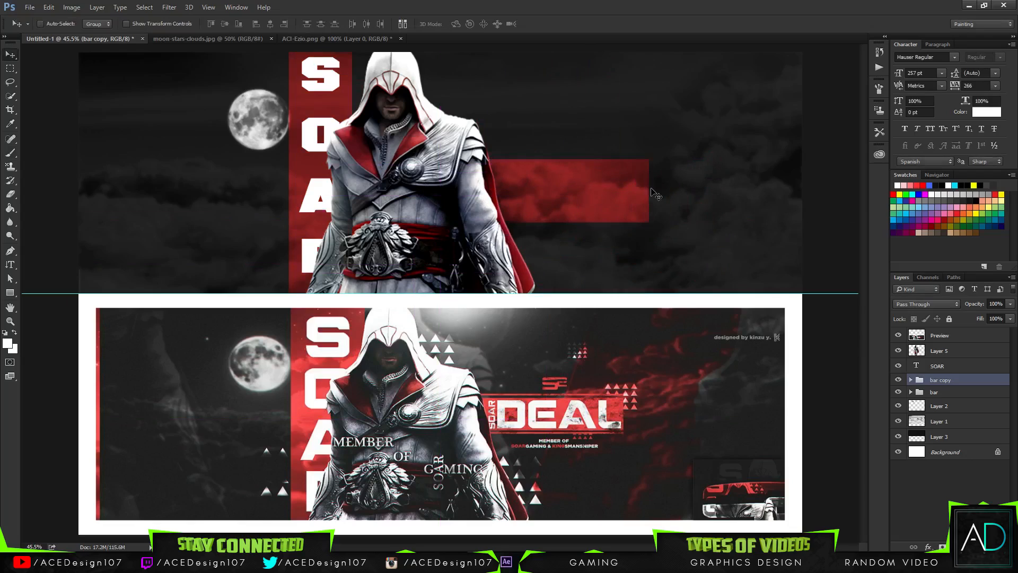
Select a thin horizontal strip just below the horizontal red bar's upper edge and try to delete its contents.
{"action": "key", "text": "m"}
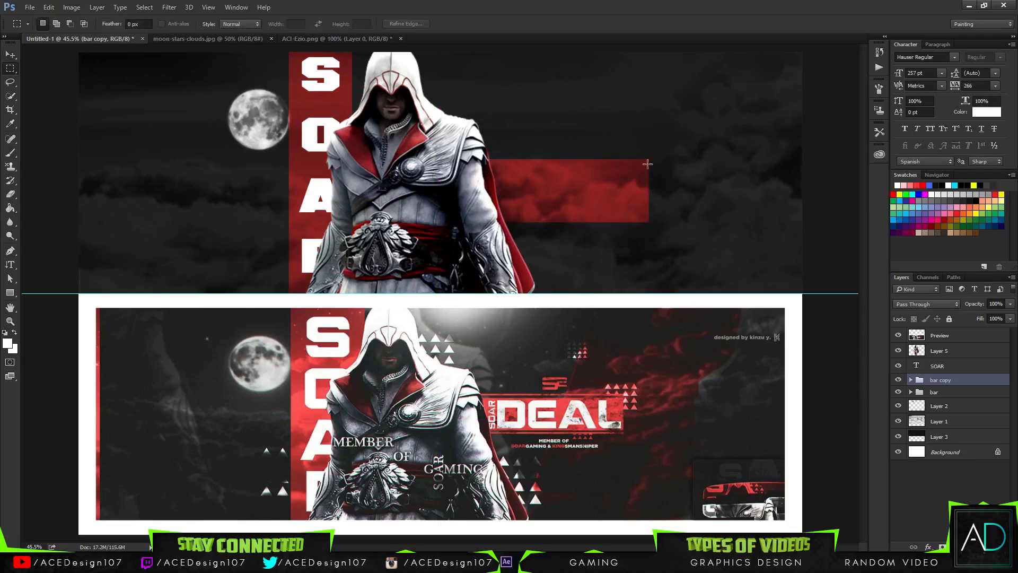
{"action": "left_click_drag", "start_coordinate": [444, 167], "coordinate": [444, 167]}
{"action": "key", "text": "Delete"}
{"action": "left_click", "coordinate": [524, 207]}
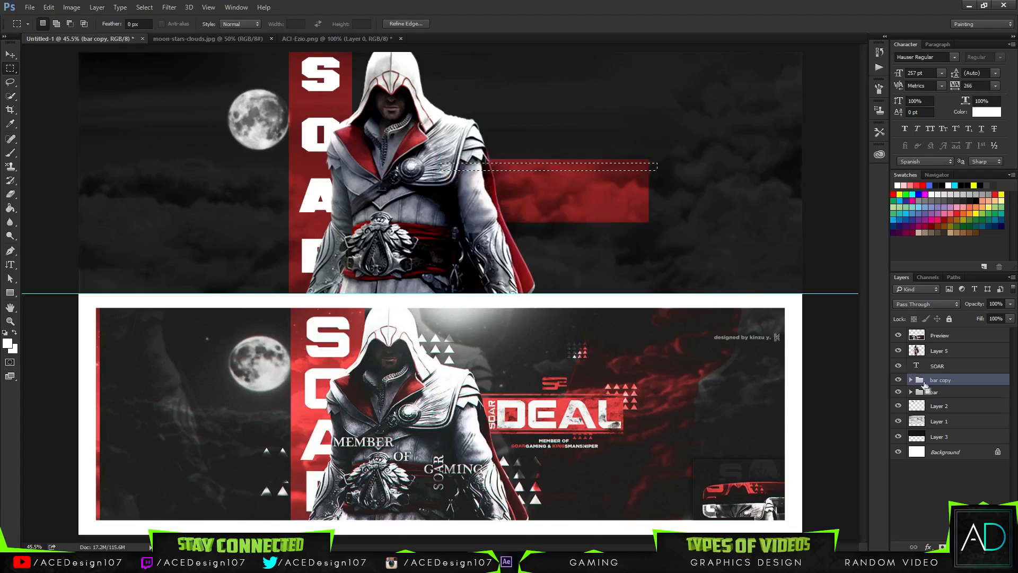
Try merging the bar copy group into one layer, and undo the merge.
{"action": "right_click", "coordinate": [956, 374]}
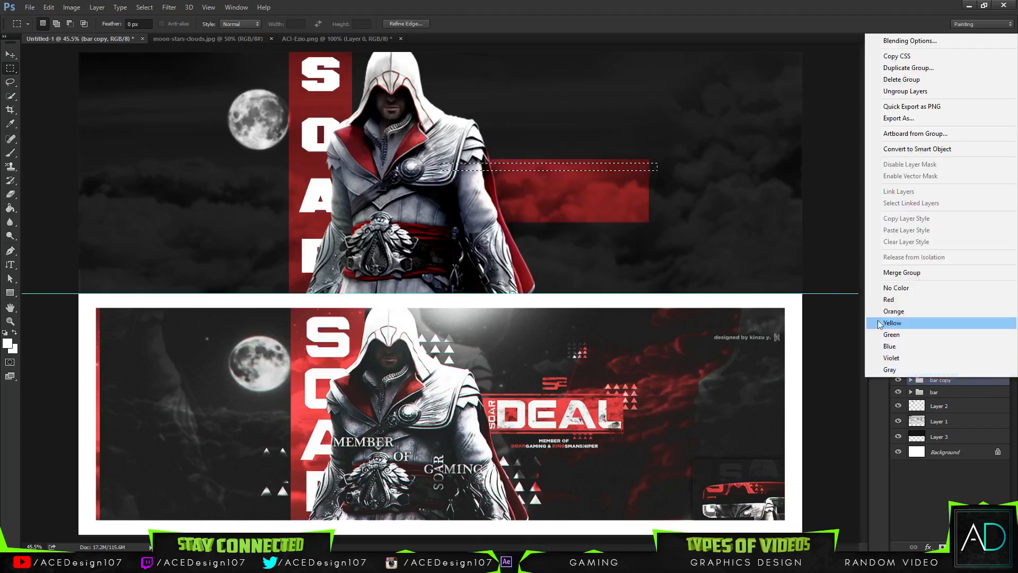
{"action": "left_click", "coordinate": [901, 271]}
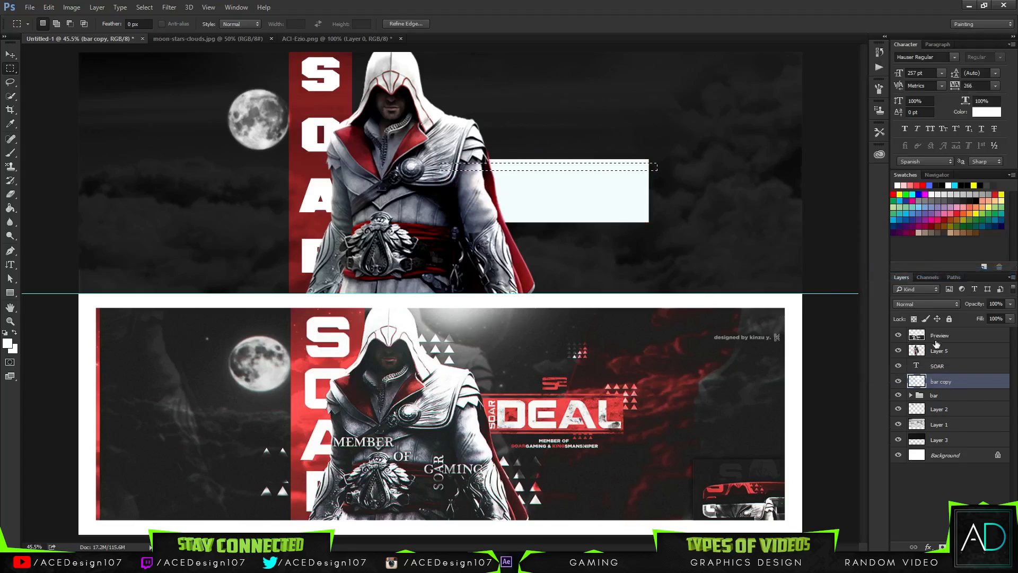
{"action": "key", "text": "ctrl+z"}
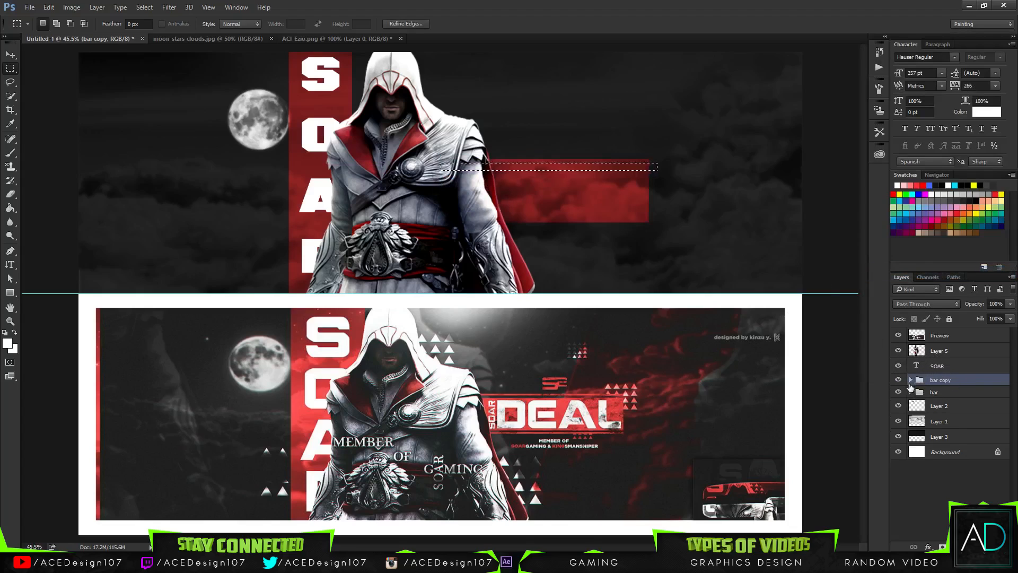
Expand the bar copy group, clear the selected strip from each of its three layers, and deselect.
{"action": "left_click", "coordinate": [910, 379]}
{"action": "left_click", "coordinate": [947, 394]}
{"action": "left_click", "coordinate": [955, 412]}
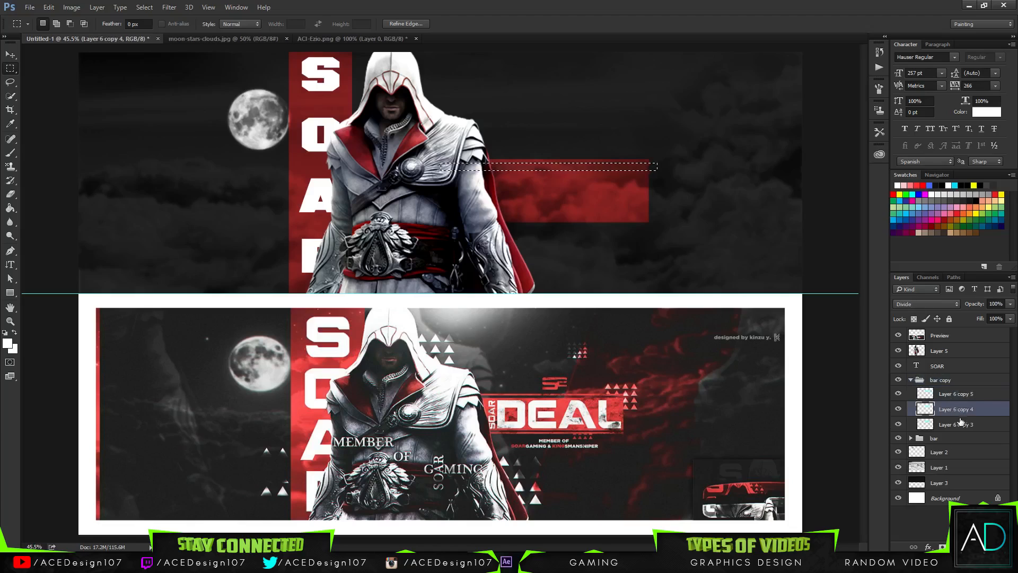
{"action": "left_click", "coordinate": [961, 422]}
{"action": "left_click", "coordinate": [689, 238]}
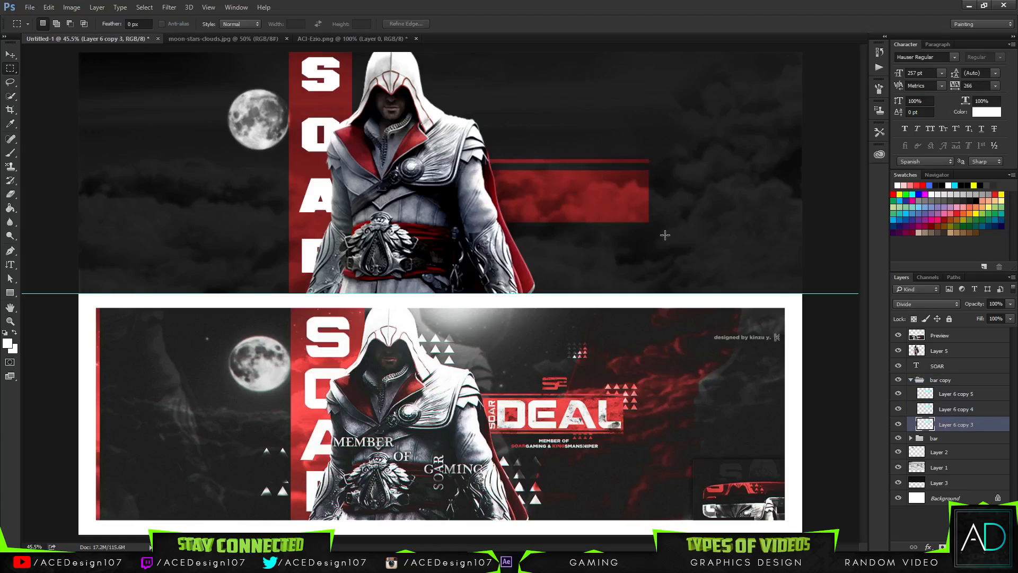
Select a thin strip just above the horizontal red bar's lower edge, clear it from the bar copy group's three layers, and deselect.
{"action": "left_click_drag", "start_coordinate": [661, 216], "coordinate": [449, 218]}
{"action": "key", "text": "alt+bracketright"}
{"action": "key", "text": "alt+bracketright"}
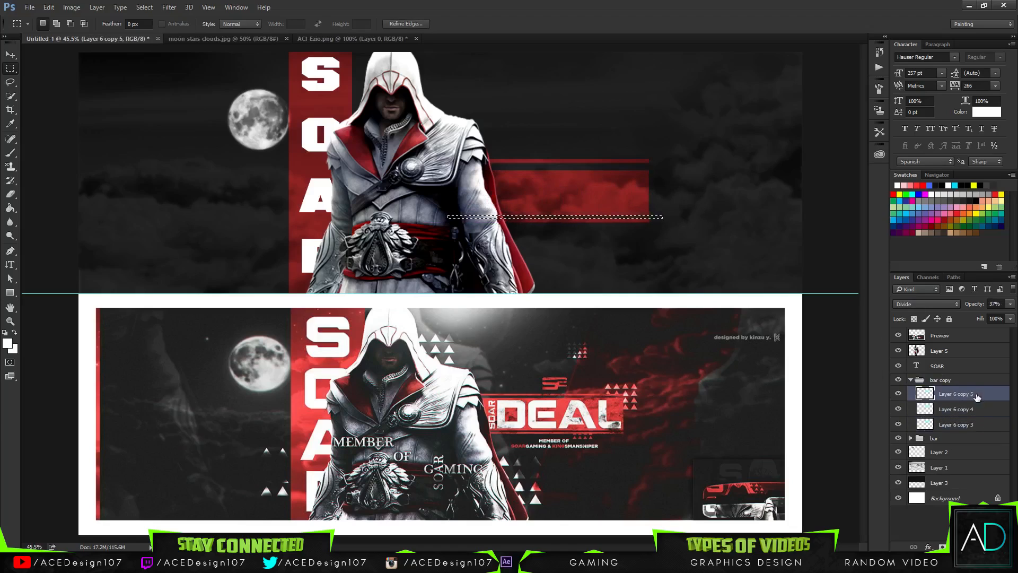
{"action": "key", "text": "Delete"}
{"action": "left_click", "coordinate": [814, 261]}
{"action": "left_click", "coordinate": [911, 380]}
Add the vertical text "soar" over the figure's cape and set its font to ! PEPSI ! Regular.
{"action": "key", "text": "t"}
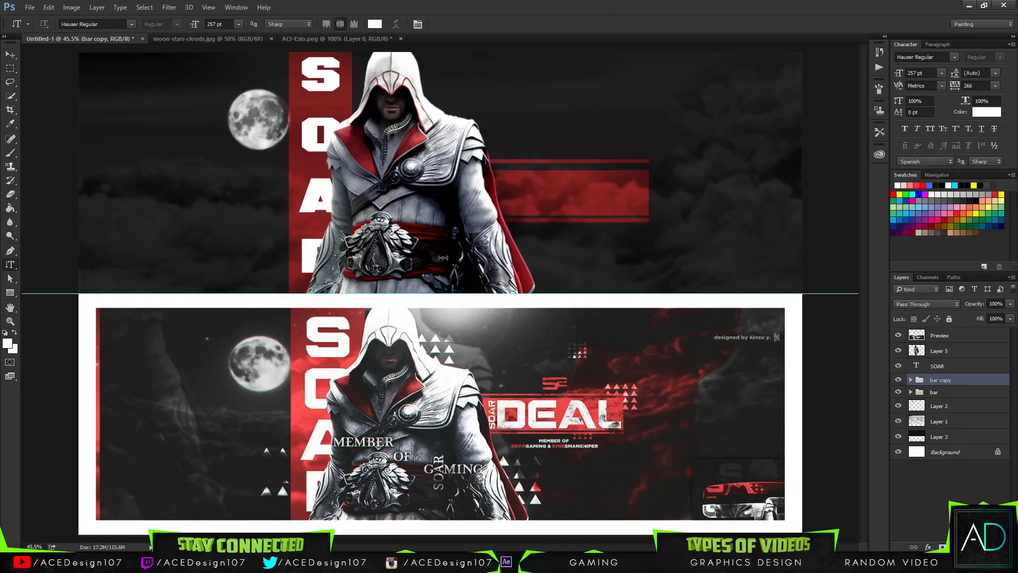
{"action": "left_click", "coordinate": [499, 266]}
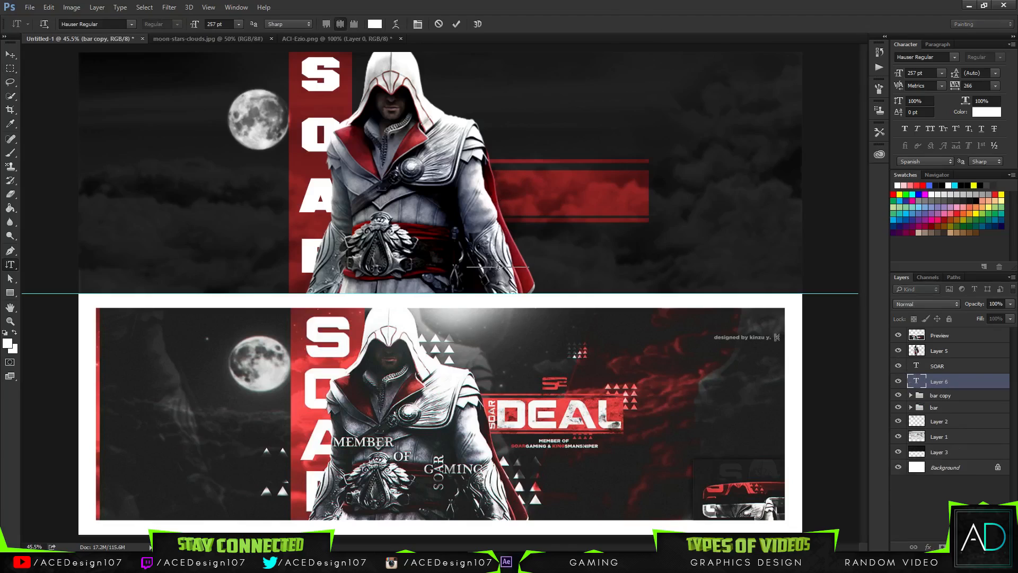
{"action": "type", "text": "S"}
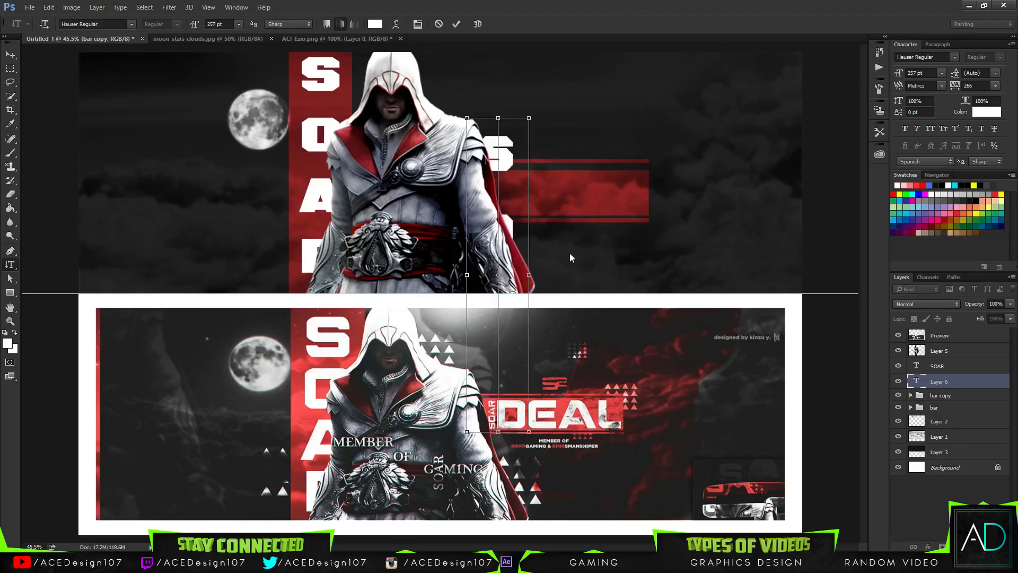
{"action": "key", "text": "ctrl+a"}
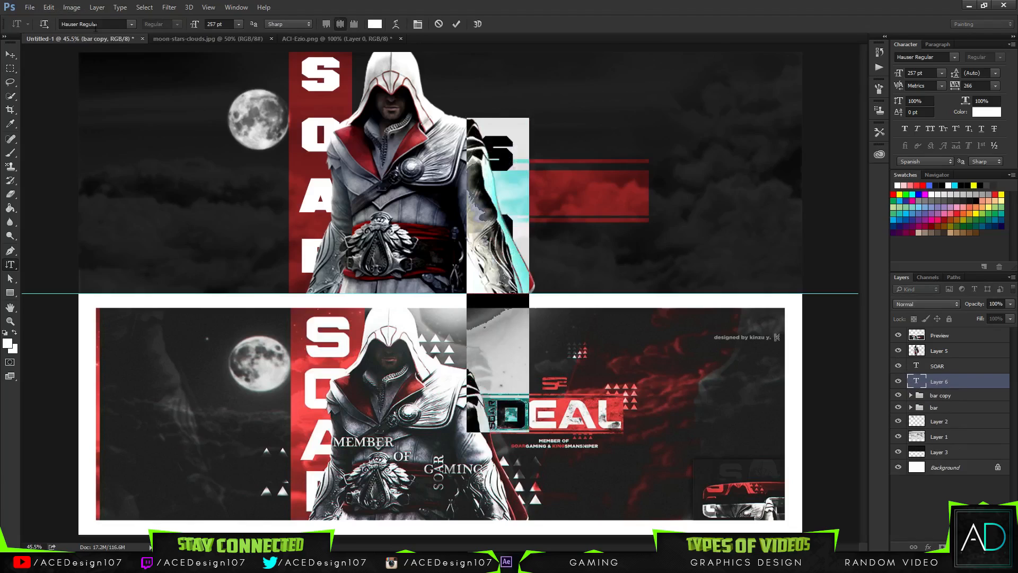
{"action": "left_click", "coordinate": [96, 24]}
{"action": "type", "text": "pep"}
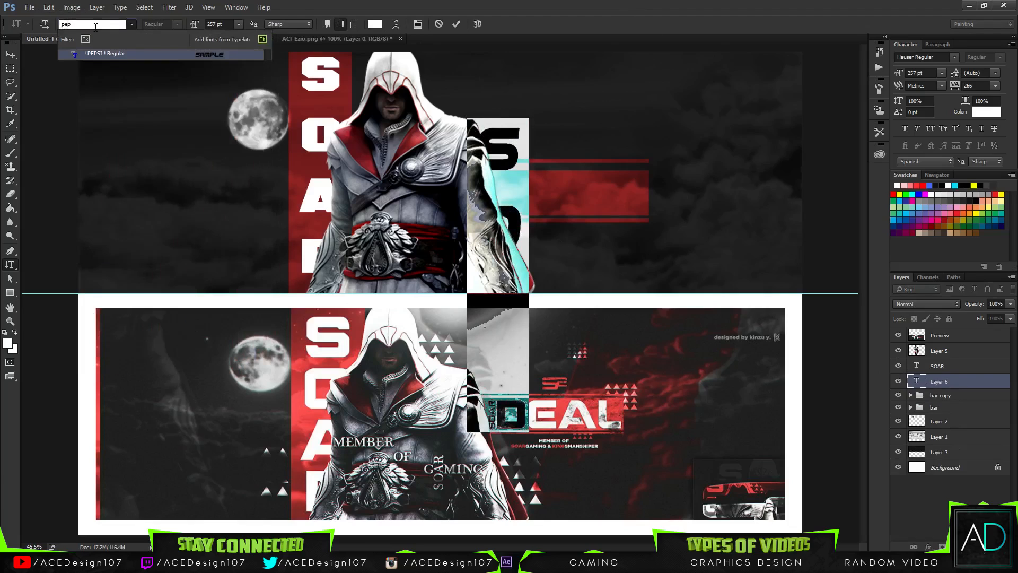
{"action": "key", "text": "Return"}
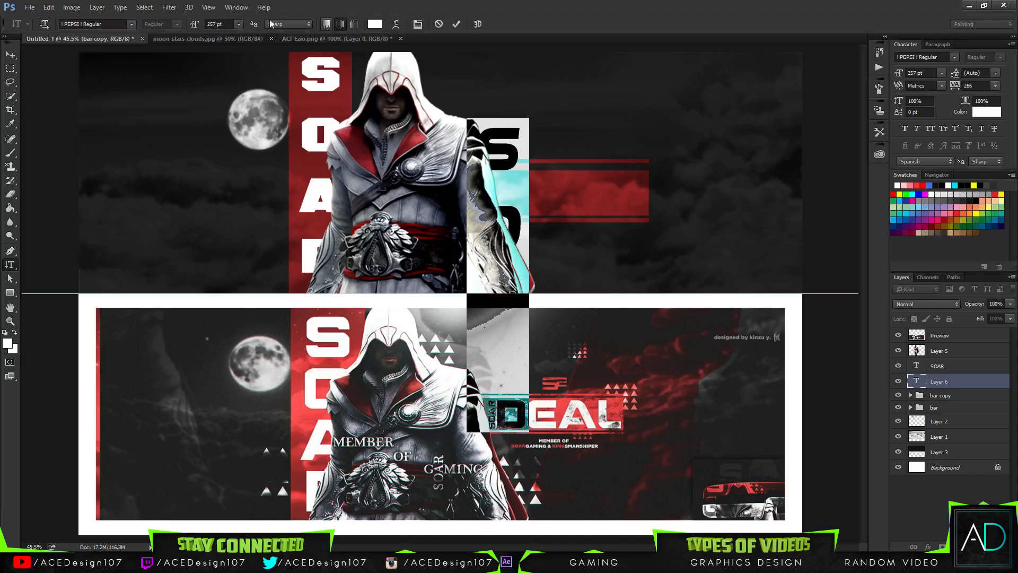
{"action": "left_click", "coordinate": [452, 24]}
Scale the new soar text to 37.25% and place it over the horizontal red bar near the cape.
{"action": "key", "text": "ctrl+t"}
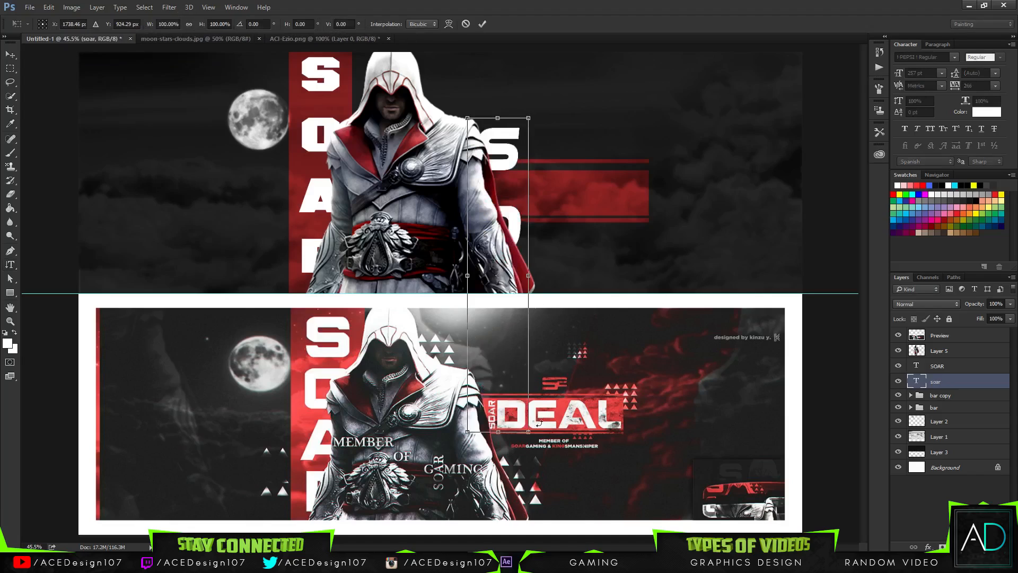
{"action": "left_click_drag", "start_coordinate": [523, 406], "coordinate": [509, 333]}
{"action": "left_click_drag", "start_coordinate": [498, 275], "coordinate": [526, 230]}
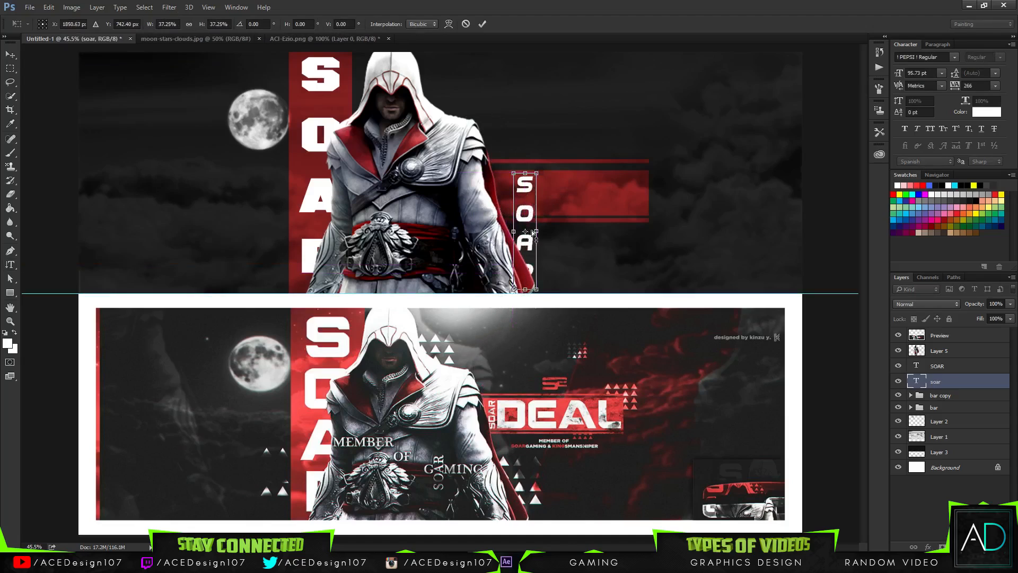
{"action": "key", "text": "Return"}
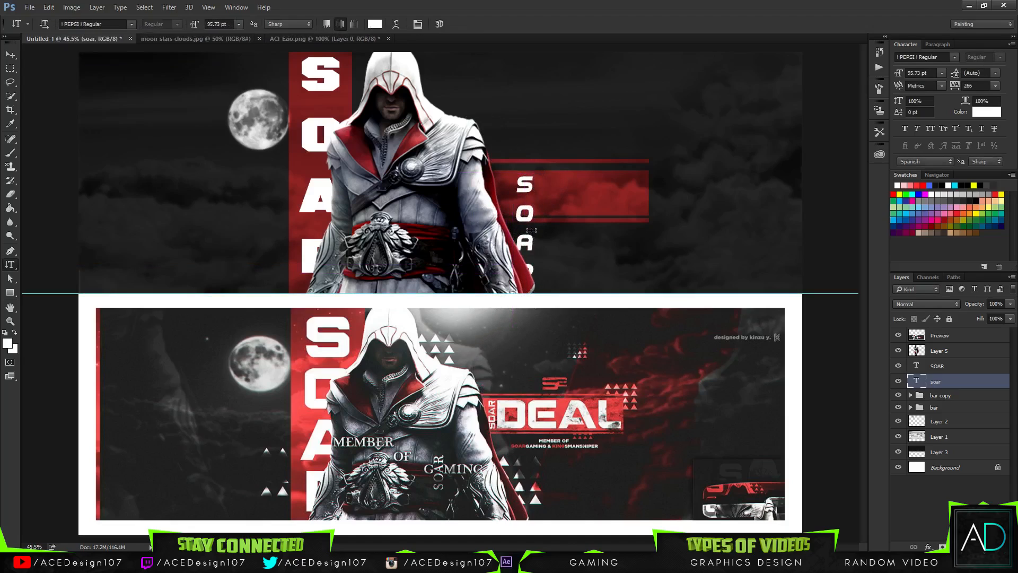
Tighten the small soar text's tracking, trying 50, 5, -50 and -100, and set it to -200.
{"action": "left_click", "coordinate": [527, 181]}
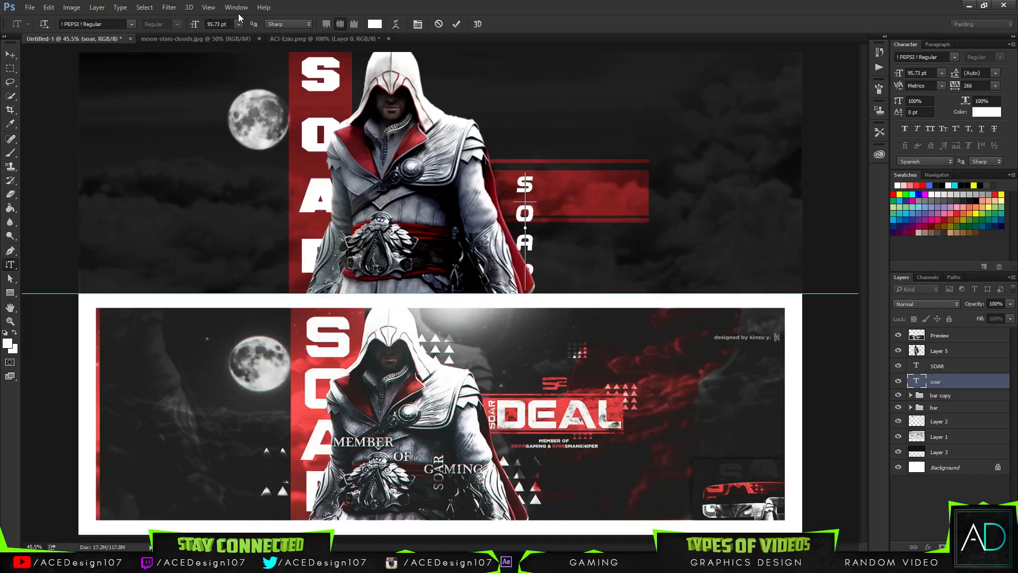
{"action": "key", "text": "ctrl+a"}
{"action": "left_click", "coordinate": [995, 86]}
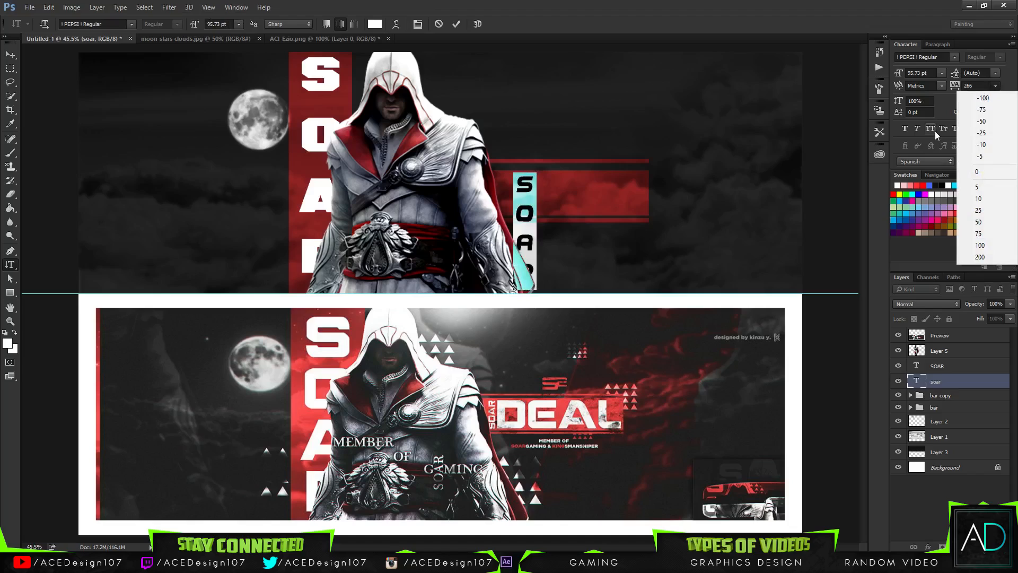
{"action": "left_click", "coordinate": [979, 221]}
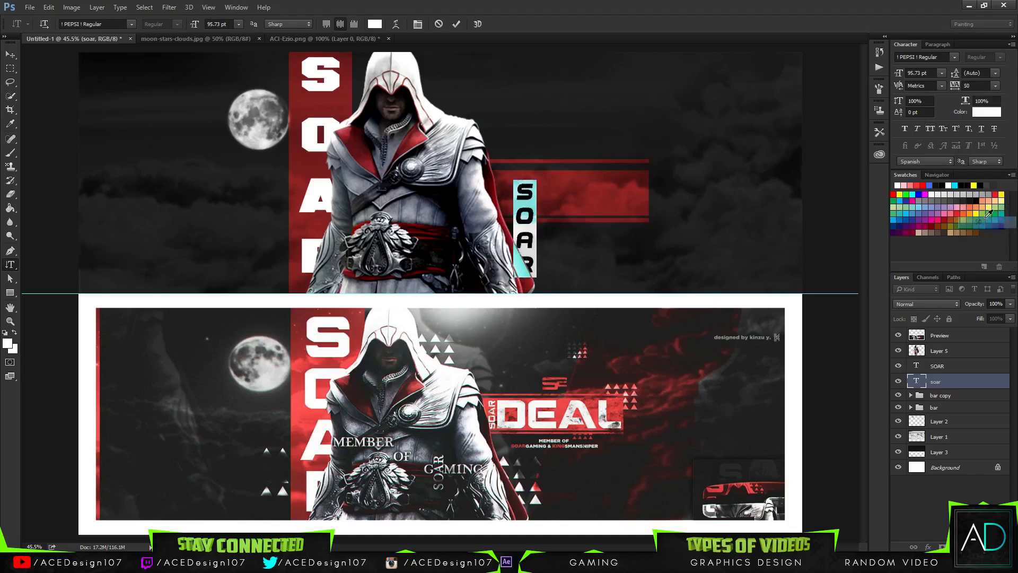
{"action": "left_click", "coordinate": [996, 86]}
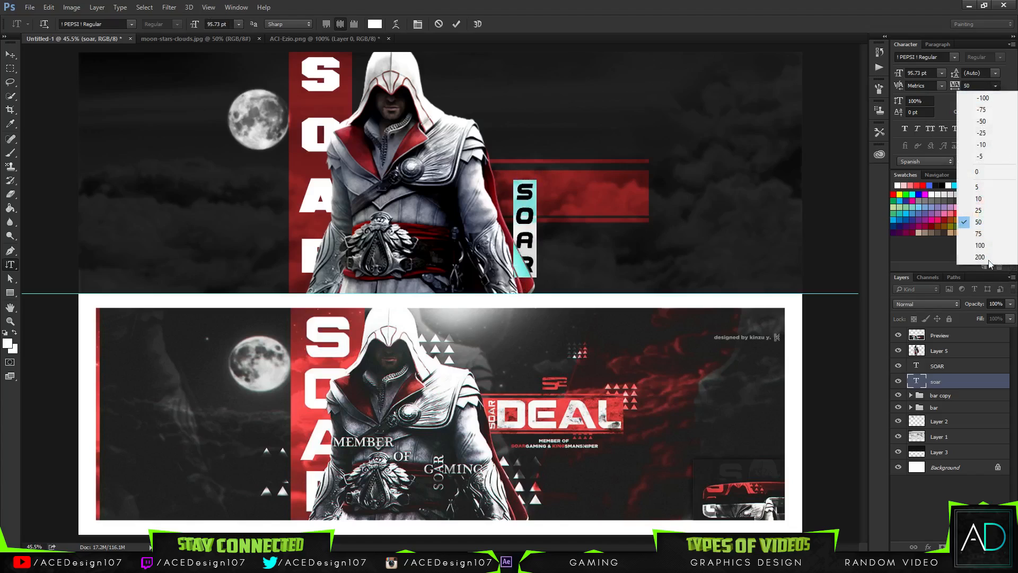
{"action": "left_click", "coordinate": [982, 192]}
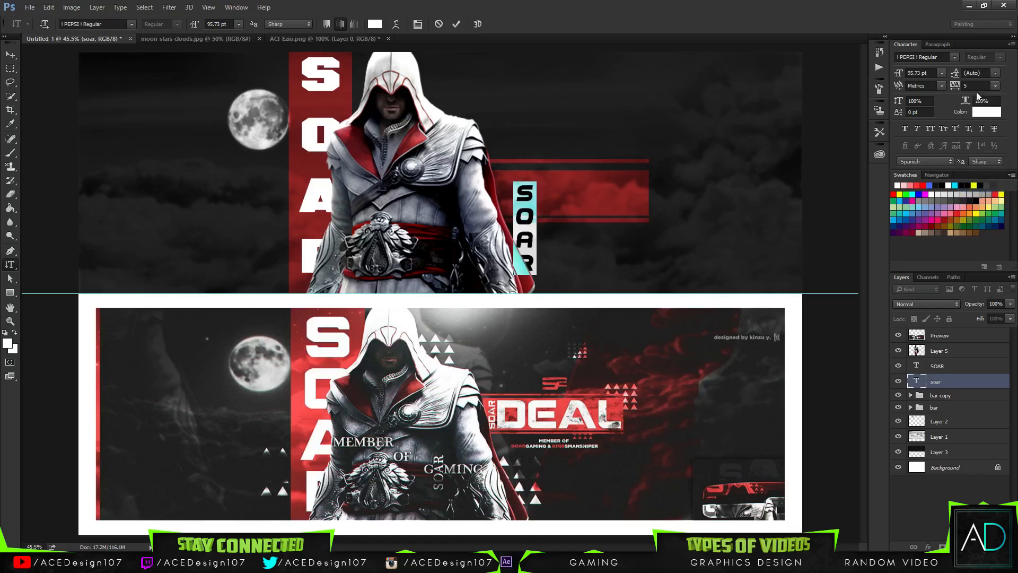
{"action": "left_click", "coordinate": [994, 86]}
{"action": "left_click", "coordinate": [971, 122]}
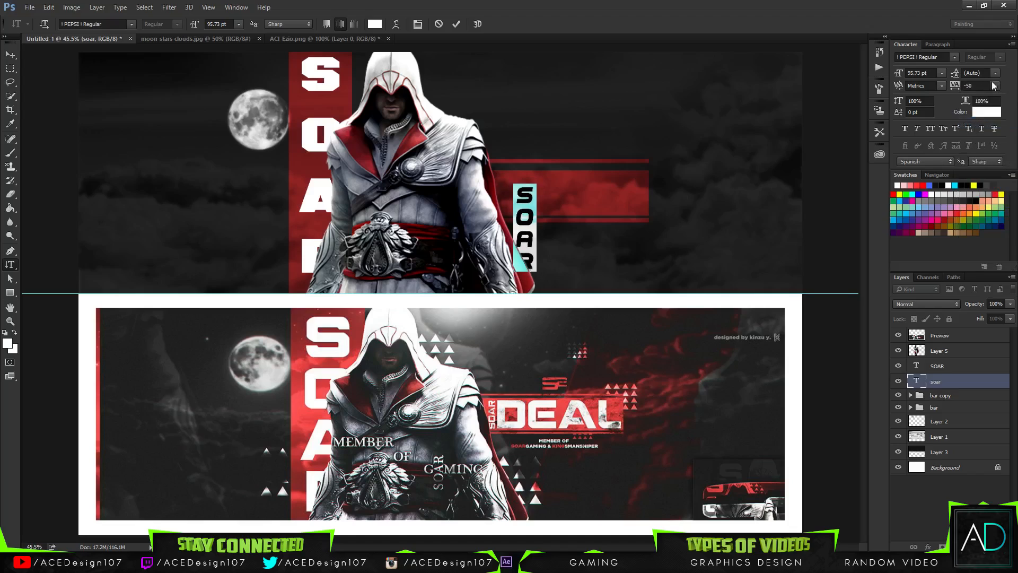
{"action": "left_click", "coordinate": [995, 86]}
{"action": "left_click", "coordinate": [986, 98]}
{"action": "left_click", "coordinate": [996, 85]}
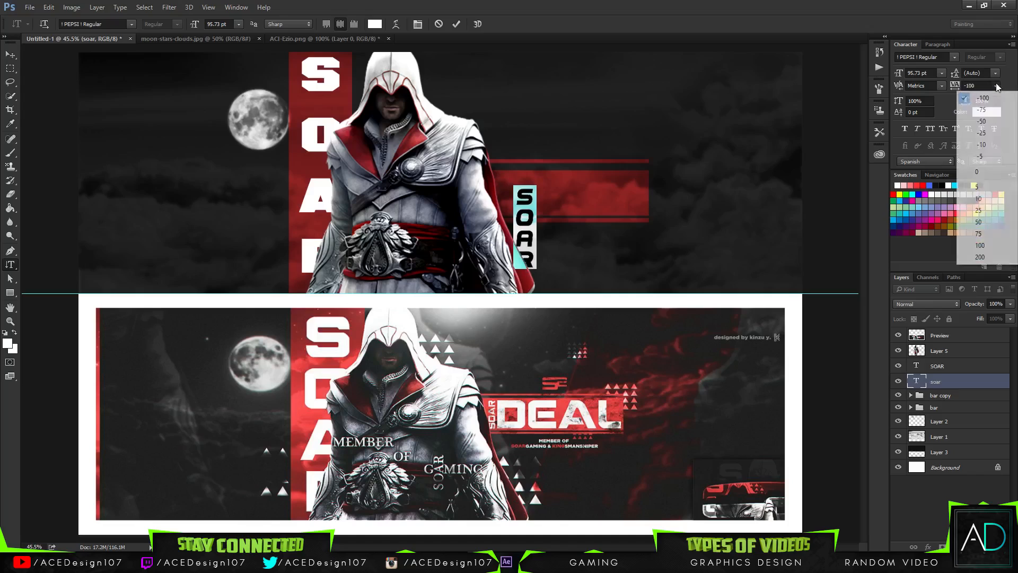
{"action": "left_click", "coordinate": [942, 105]}
{"action": "left_click", "coordinate": [976, 86]}
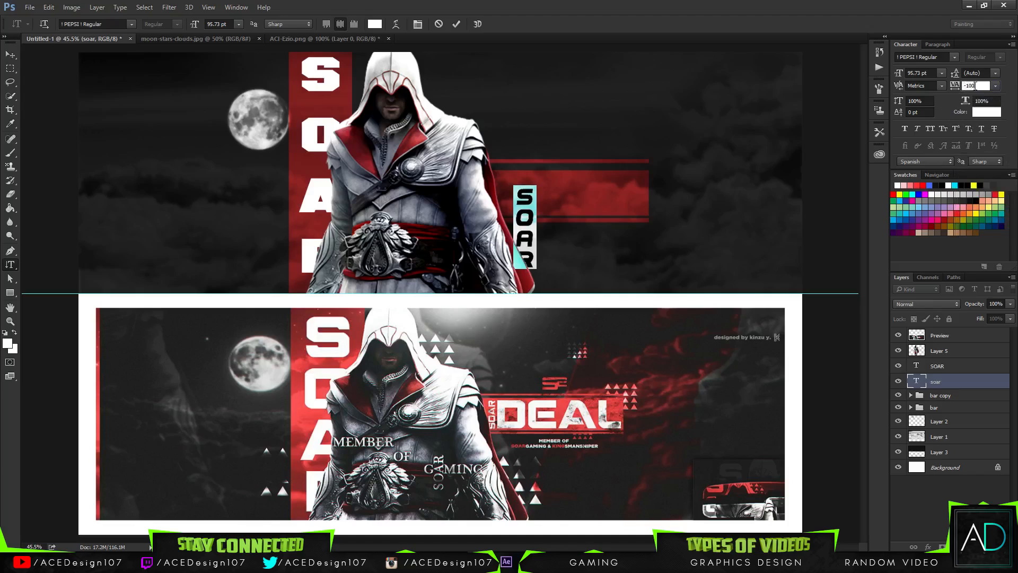
{"action": "type", "text": "-200"}
{"action": "key", "text": "Return"}
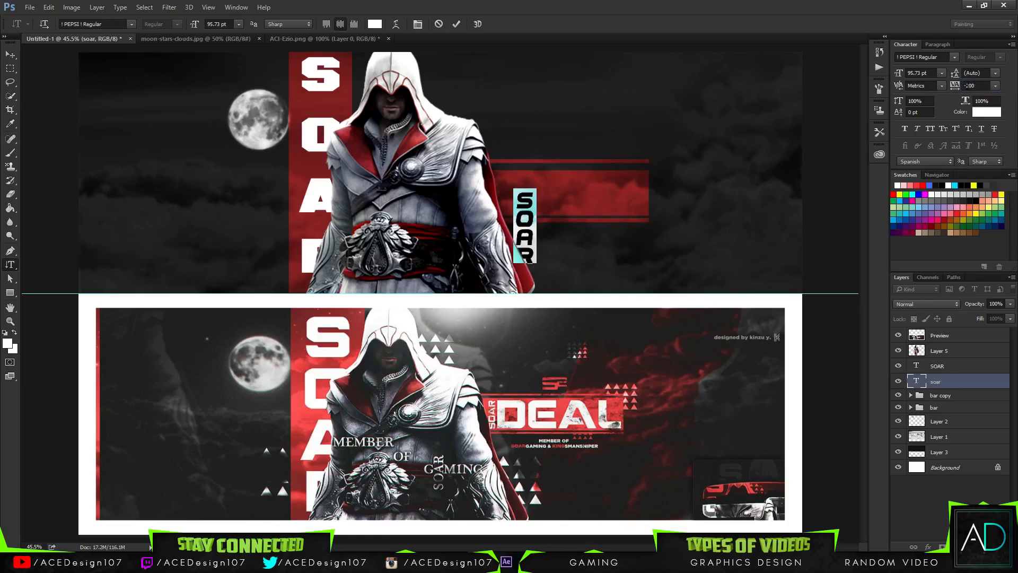
{"action": "key", "text": "ctrl+Return"}
Move the small soar text to the red bar's end beside the figure's shoulder and scale it to about 56%.
{"action": "key", "text": "v"}
{"action": "left_click_drag", "start_coordinate": [549, 286], "coordinate": [504, 206]}
{"action": "key", "text": "ctrl+t"}
{"action": "key", "text": "Right"}
{"action": "key", "text": "Right"}
{"action": "key", "text": "Right"}
{"action": "key", "text": "Right"}
{"action": "key", "text": "Right"}
{"action": "key", "text": "Right"}
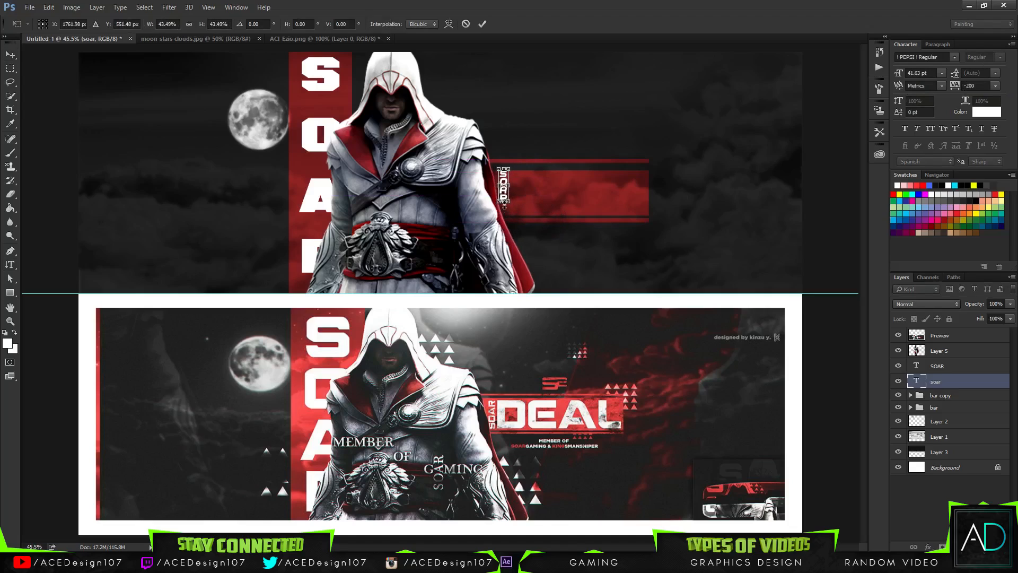
{"action": "key", "text": "Down"}
{"action": "key", "text": "Down"}
{"action": "key", "text": "Down"}
{"action": "key", "text": "Down"}
{"action": "key", "text": "Down"}
{"action": "key", "text": "Down"}
{"action": "key", "text": "Down"}
{"action": "key", "text": "Down"}
{"action": "key", "text": "Down"}
{"action": "key", "text": "Down"}
{"action": "key", "text": "Down"}
{"action": "key", "text": "Down"}
{"action": "key", "text": "Down"}
{"action": "key", "text": "Down"}
{"action": "key", "text": "Down"}
{"action": "left_click_drag", "start_coordinate": [512, 211], "coordinate": [517, 213]}
{"action": "key", "text": "Up"}
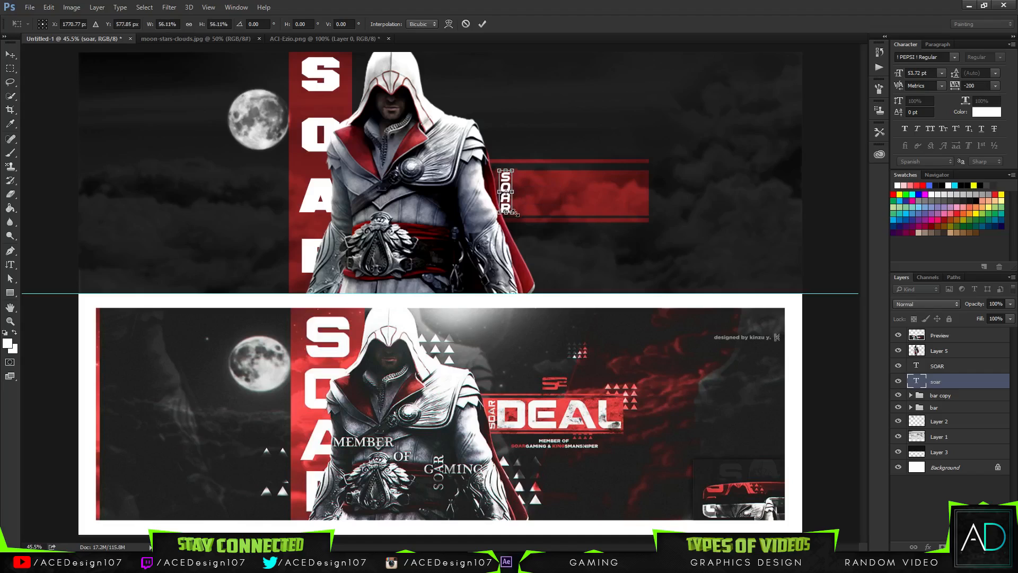
{"action": "key", "text": "Return"}
Enlarge the small soar text slightly to 56.39 pt so it fits the red bar's height.
{"action": "key", "text": "ctrl+t"}
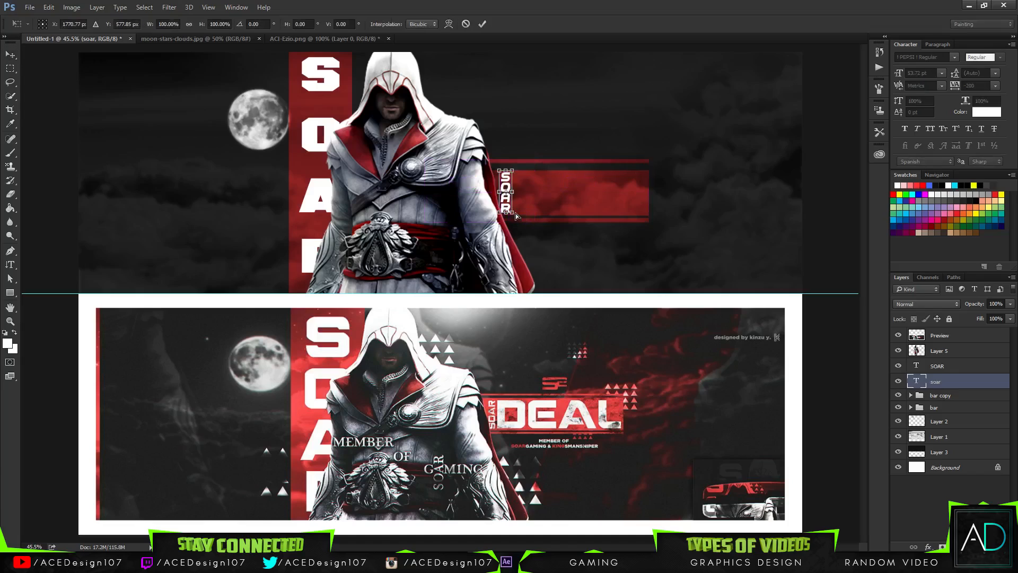
{"action": "left_click_drag", "start_coordinate": [512, 217], "coordinate": [515, 219]}
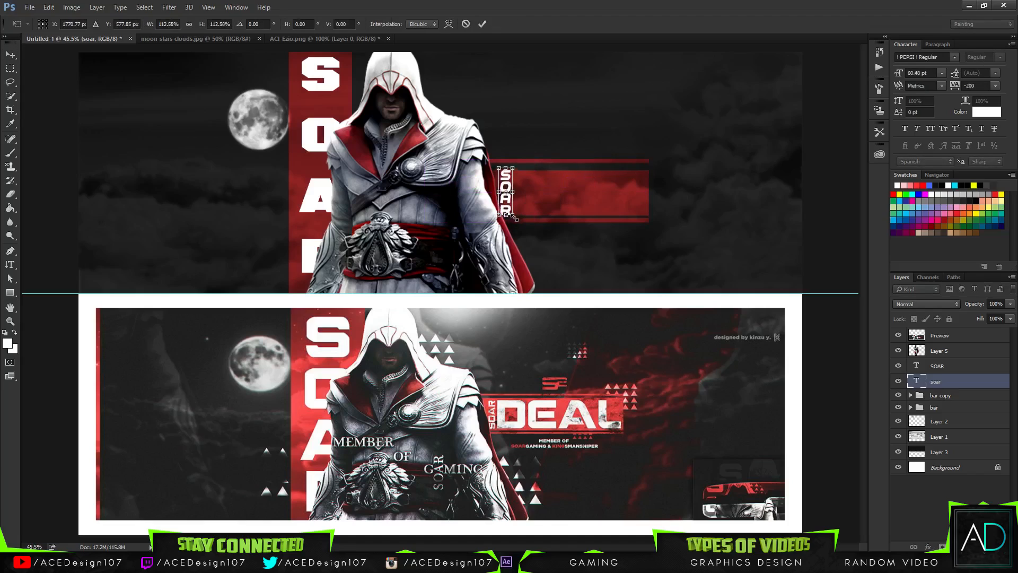
{"action": "key", "text": "Return"}
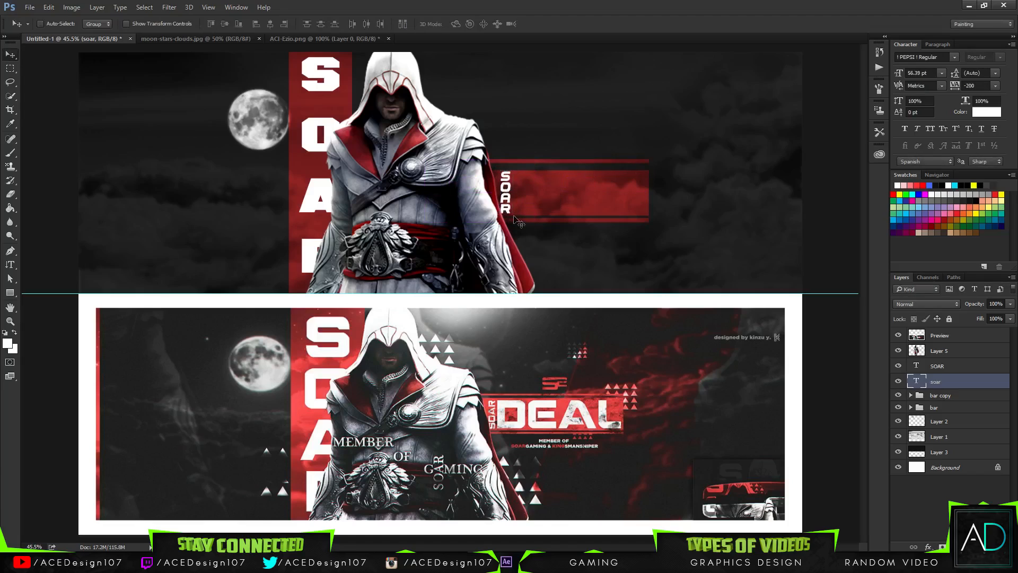
{"action": "left_click_drag", "start_coordinate": [510, 217], "coordinate": [518, 215], "text": "alt"}
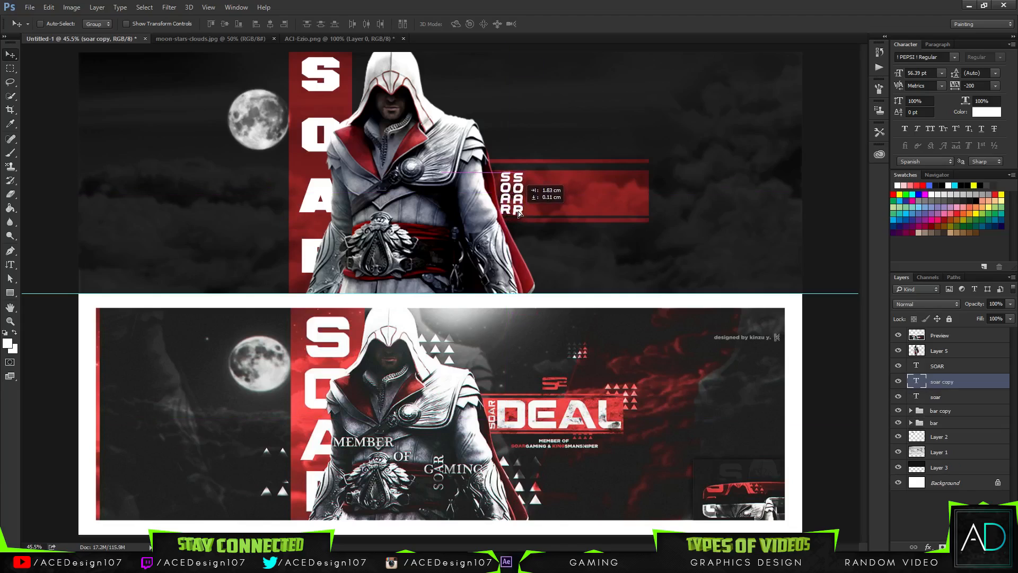
{"action": "key", "text": "t"}
{"action": "key", "text": "Delete"}
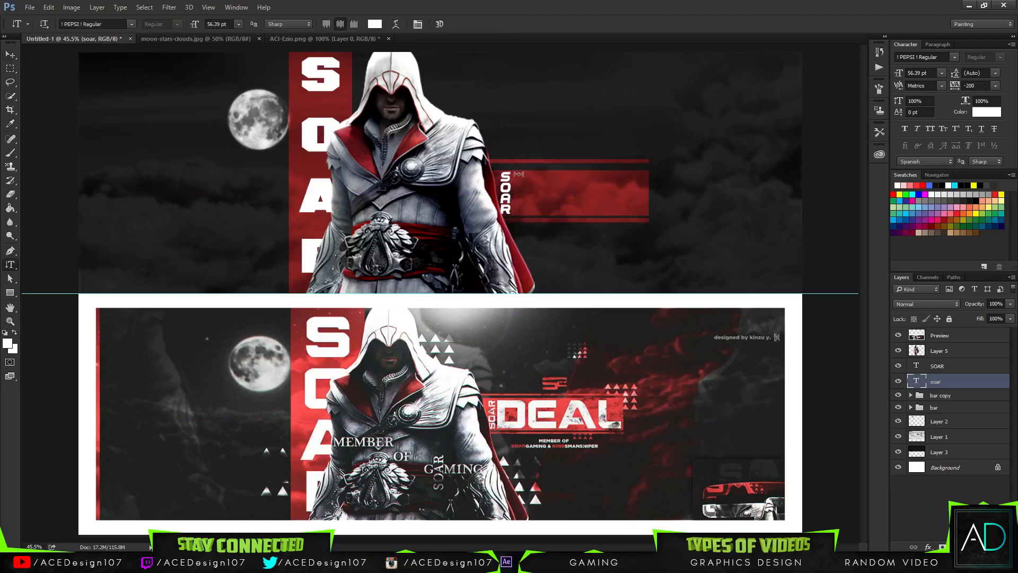
Start a new text layer on the red bar beside the small soar lettering.
{"action": "left_click", "coordinate": [557, 210]}
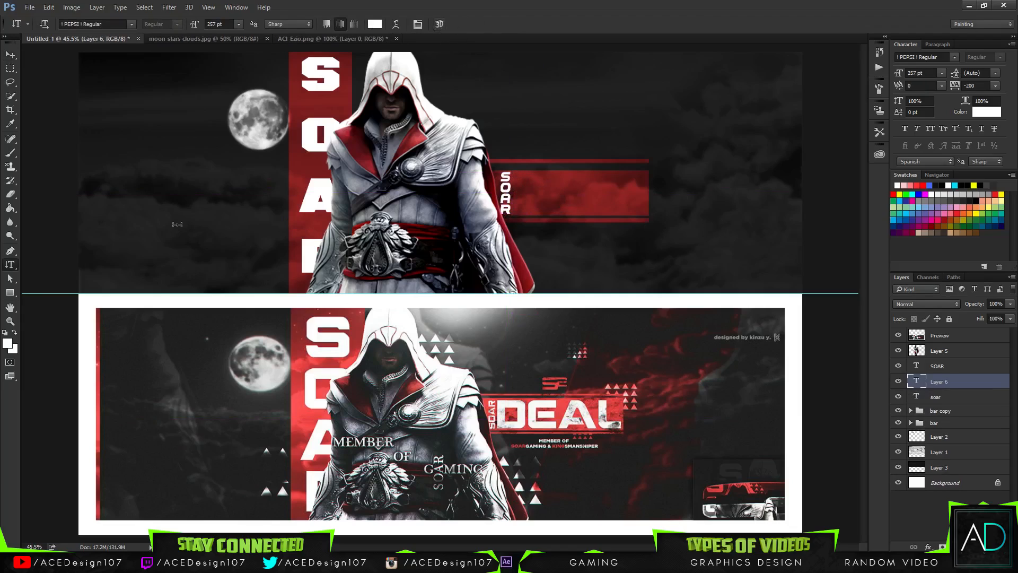
Add the horizontal white text "DEAL" on the red bar beside the small SOAR text, with tracking set to 75.
{"action": "right_click", "coordinate": [8, 265]}
{"action": "left_click", "coordinate": [53, 263]}
{"action": "left_click", "coordinate": [547, 203]}
{"action": "type", "text": "DEAL"}
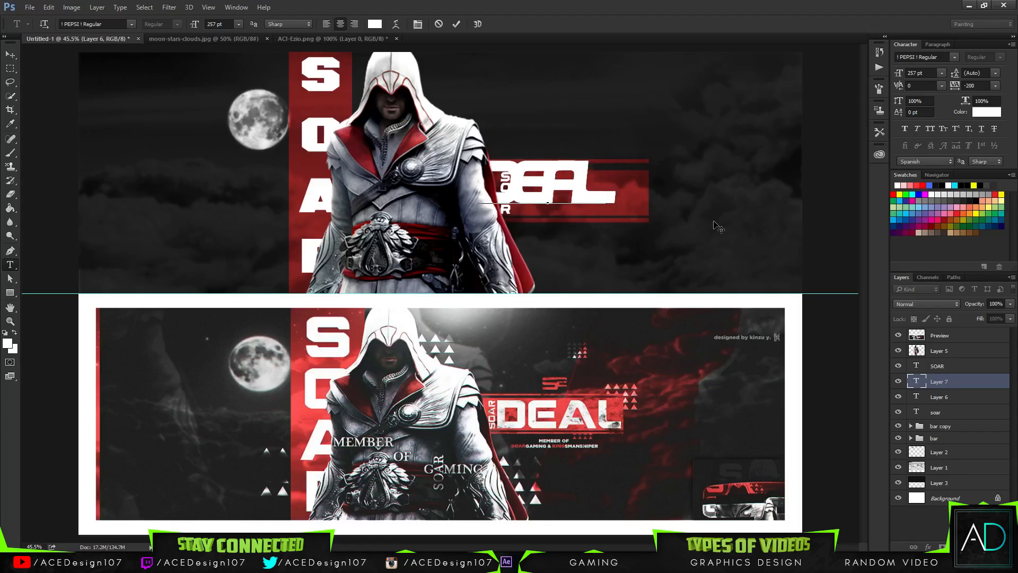
{"action": "key", "text": "ctrl+a"}
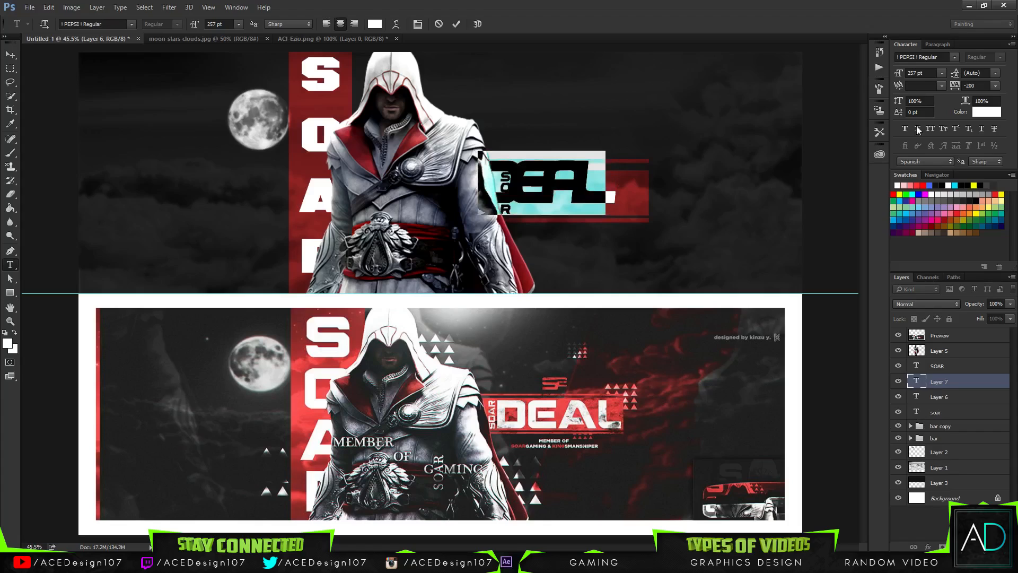
{"action": "left_click", "coordinate": [996, 85]}
{"action": "left_click", "coordinate": [985, 224]}
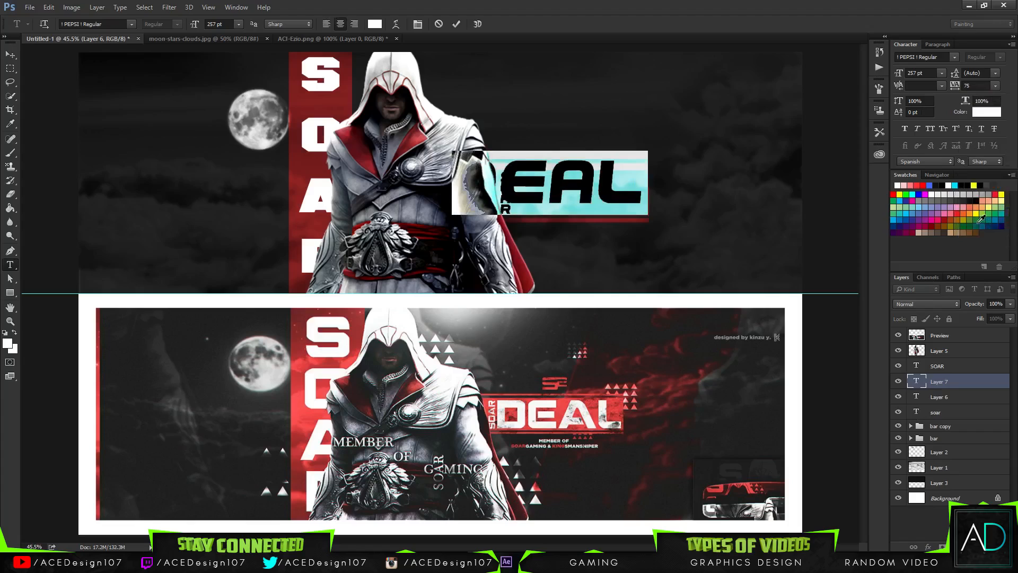
{"action": "key", "text": "ctrl+Return"}
Scale the DEAL text to fit the red bar's height beside the small SOAR text, stretching it slightly past the bar's end.
{"action": "key", "text": "ctrl+t"}
{"action": "mouse_move", "coordinate": [649, 218]}
{"action": "left_mouse_down"}
{"action": "mouse_move", "coordinate": [654, 227]}
{"action": "mouse_move", "coordinate": [632, 213]}
{"action": "left_mouse_up"}
{"action": "left_click", "coordinate": [629, 188], "text": "alt"}
{"action": "left_click_drag", "start_coordinate": [564, 184], "coordinate": [637, 196]}
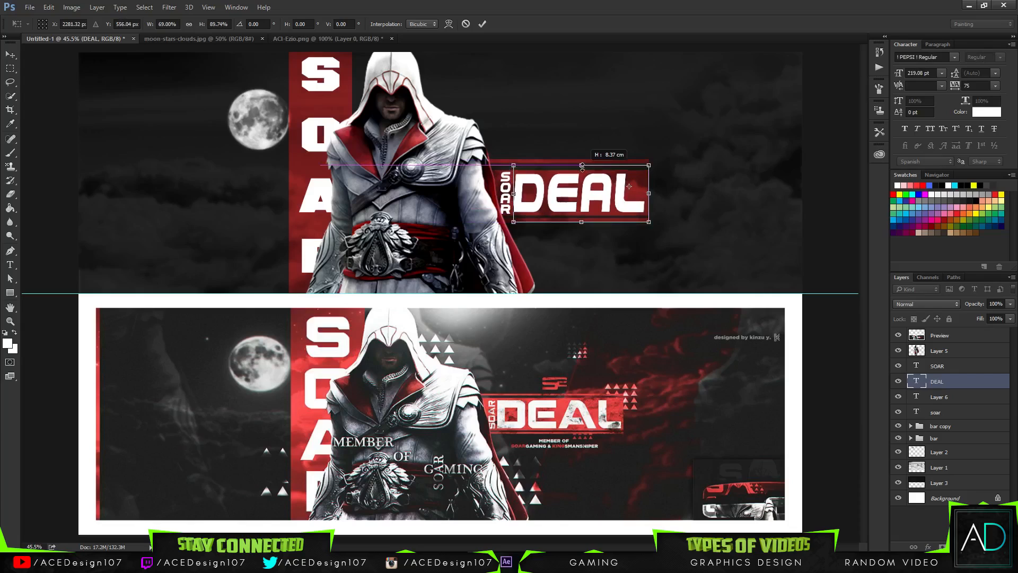
{"action": "left_click_drag", "start_coordinate": [582, 166], "coordinate": [584, 167]}
{"action": "key", "text": "Return"}
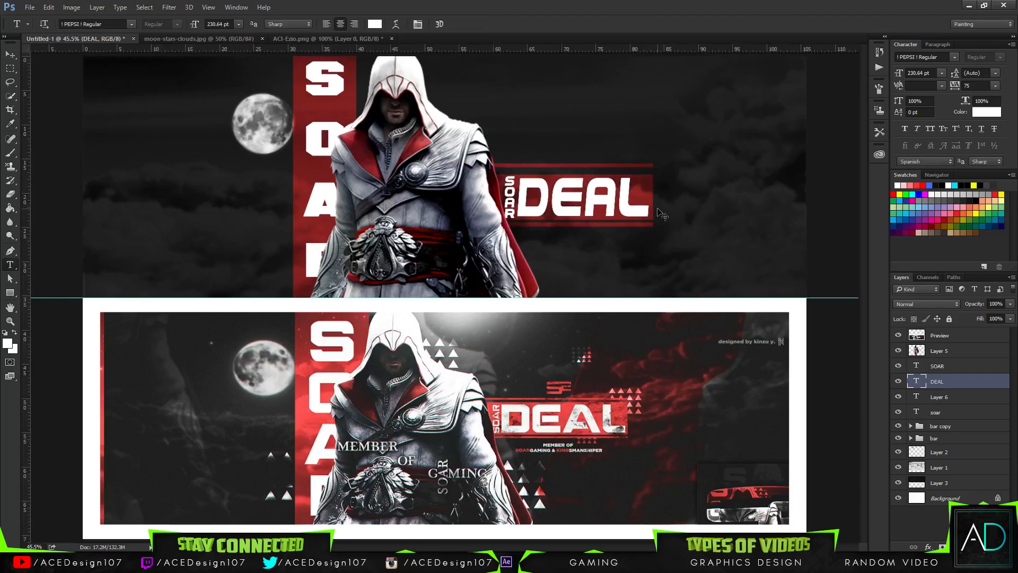
{"action": "key", "text": "ctrl+t"}
{"action": "left_click_drag", "start_coordinate": [650, 195], "coordinate": [668, 198]}
{"action": "key", "text": "Return"}
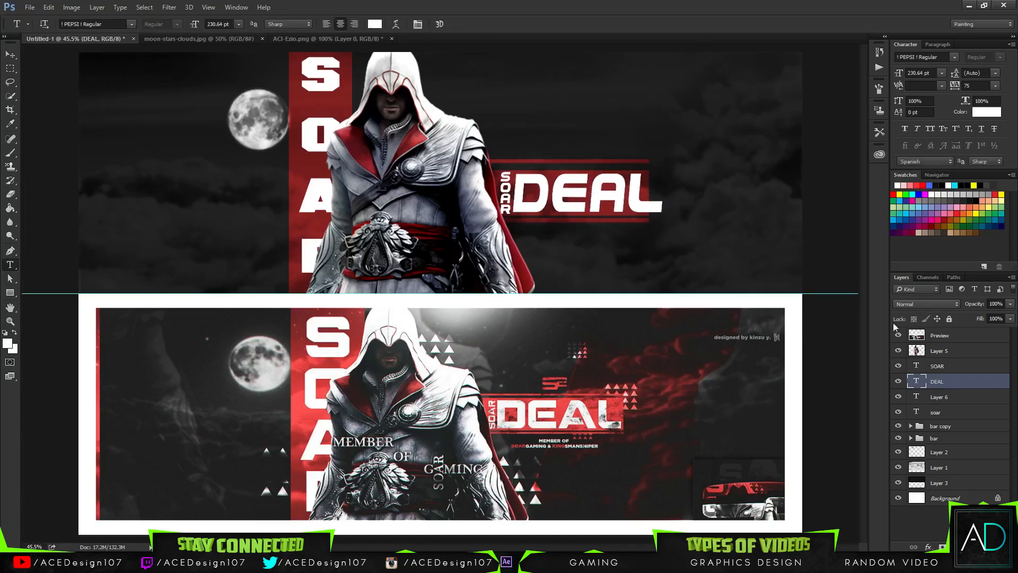
Delete the empty Layer 6 text layer and check the soar and SOAR text layers by toggling their visibility.
{"action": "left_click", "coordinate": [965, 395]}
{"action": "key", "text": "Delete"}
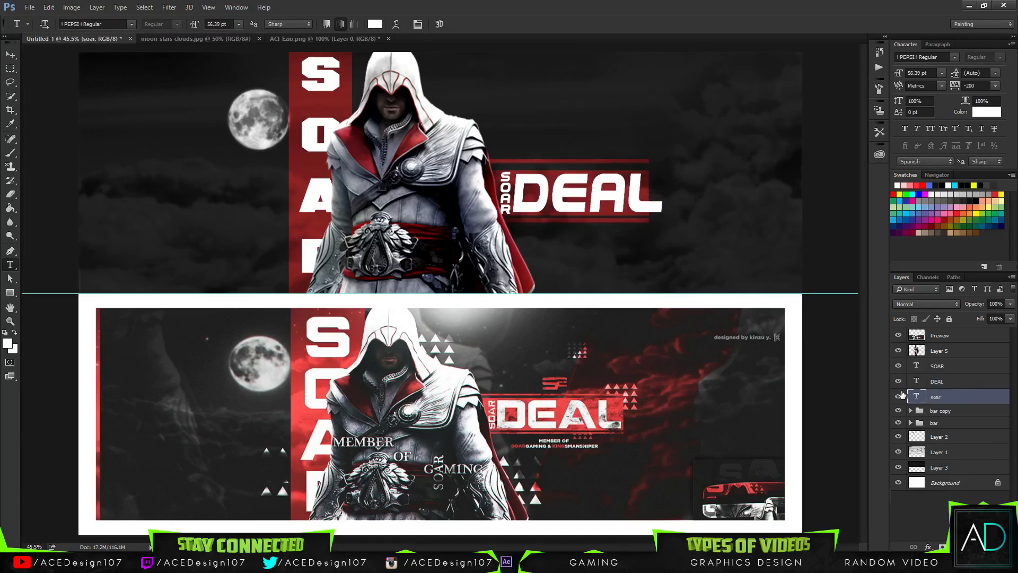
{"action": "left_click", "coordinate": [898, 396]}
{"action": "left_click", "coordinate": [898, 396]}
{"action": "left_click", "coordinate": [899, 365]}
{"action": "left_click", "coordinate": [898, 365]}
{"action": "left_click", "coordinate": [959, 367]}
Widen the bar copy group to about 108% so the red bar extends behind the whole DEAL text.
{"action": "left_click", "coordinate": [950, 411]}
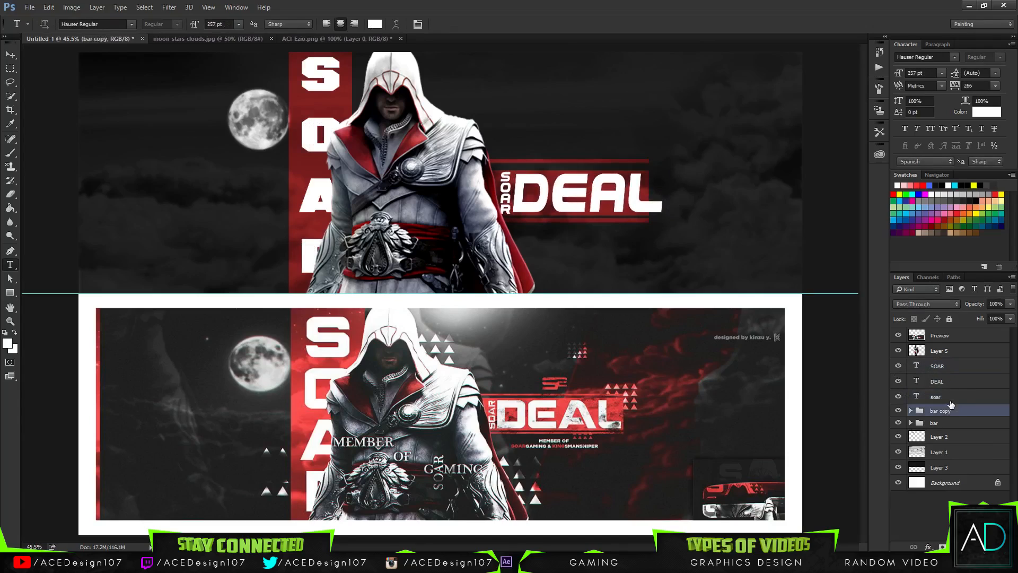
{"action": "key", "text": "ctrl+t"}
{"action": "left_click_drag", "start_coordinate": [648, 190], "coordinate": [666, 191]}
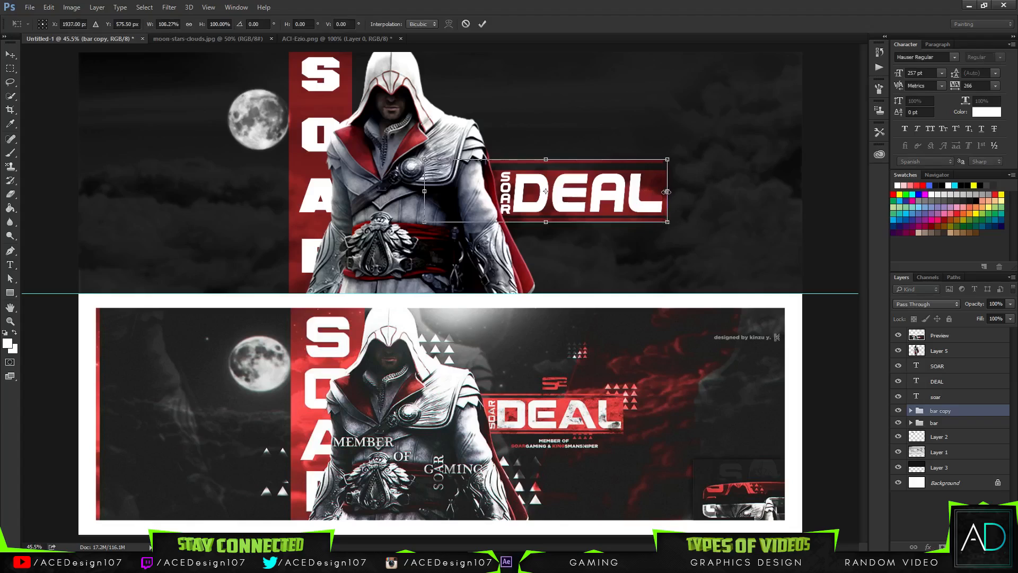
{"action": "key", "text": "Return"}
{"action": "key", "text": "t"}
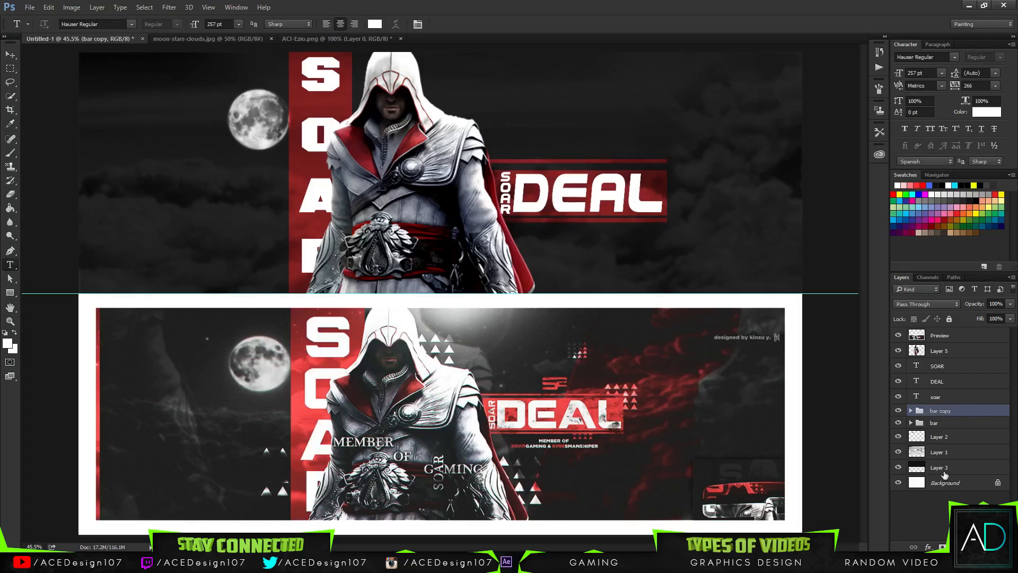
Duplicate the Layer 1 cloud texture, place the copy above the bar copy group and clip it to that group.
{"action": "left_click", "coordinate": [968, 452]}
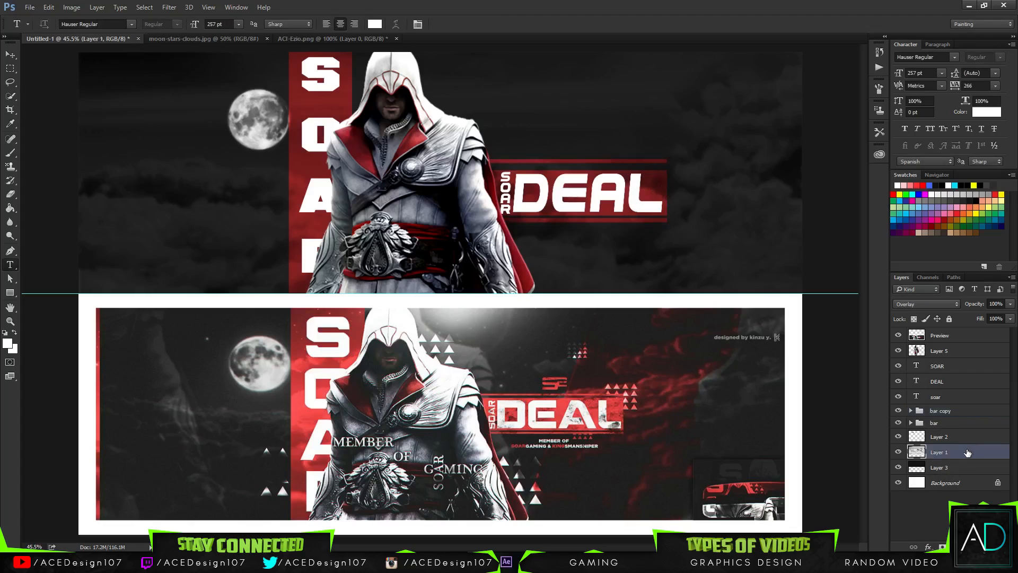
{"action": "key", "text": "ctrl+j"}
{"action": "left_click_drag", "start_coordinate": [966, 452], "coordinate": [971, 407]}
{"action": "right_click", "coordinate": [970, 419]}
{"action": "left_click", "coordinate": [864, 261]}
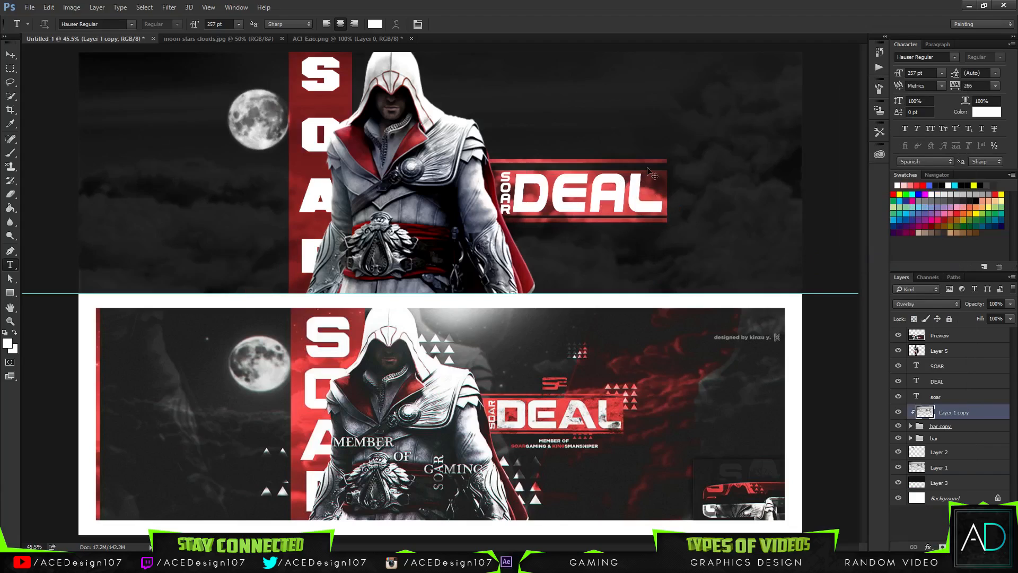
Duplicate the clipped cloud layer, move the new copy above the DEAL text layer and clip it to the text.
{"action": "key", "text": "ctrl+j"}
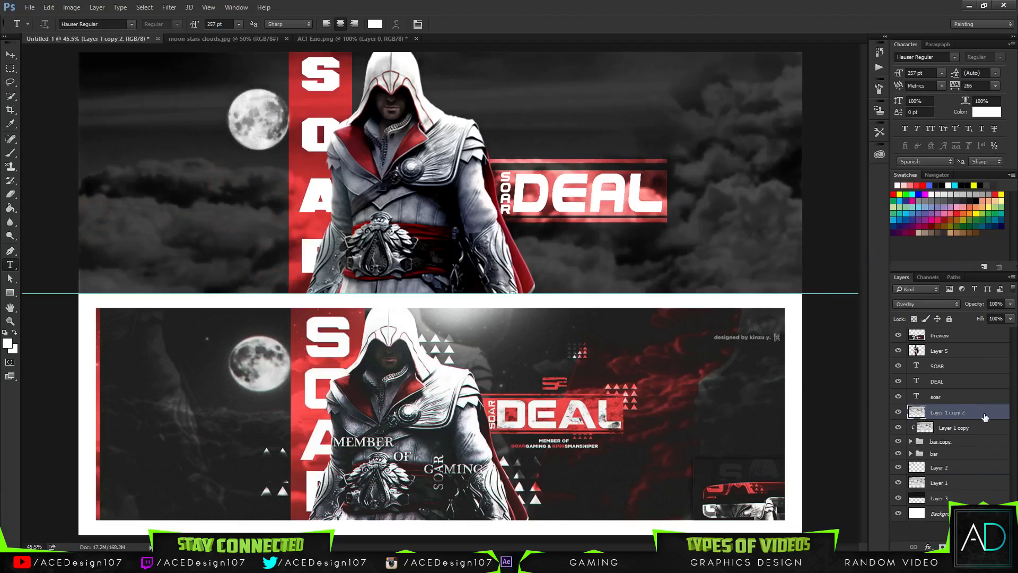
{"action": "left_click_drag", "start_coordinate": [988, 413], "coordinate": [974, 375]}
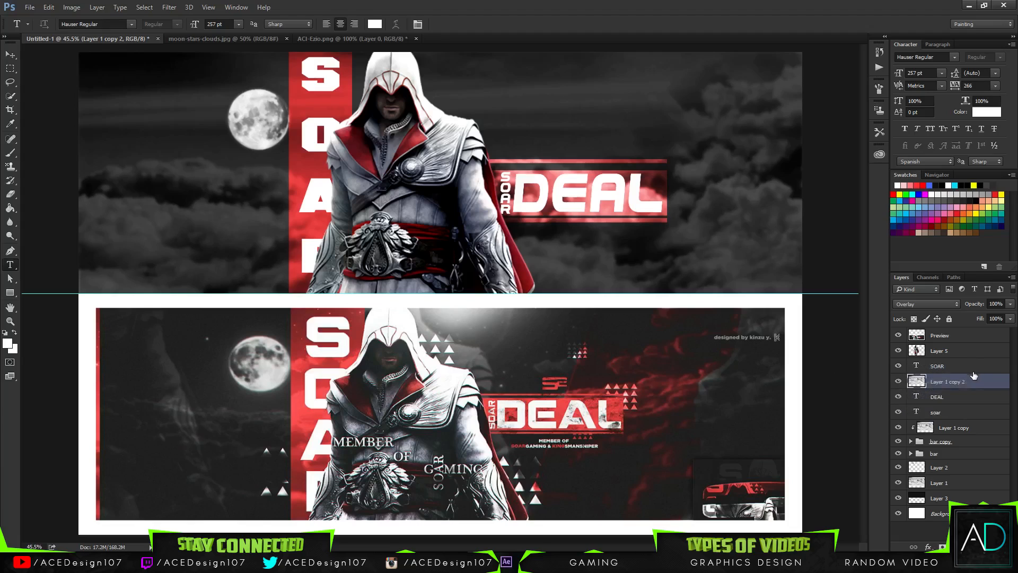
{"action": "right_click", "coordinate": [968, 380]}
{"action": "left_click", "coordinate": [865, 258]}
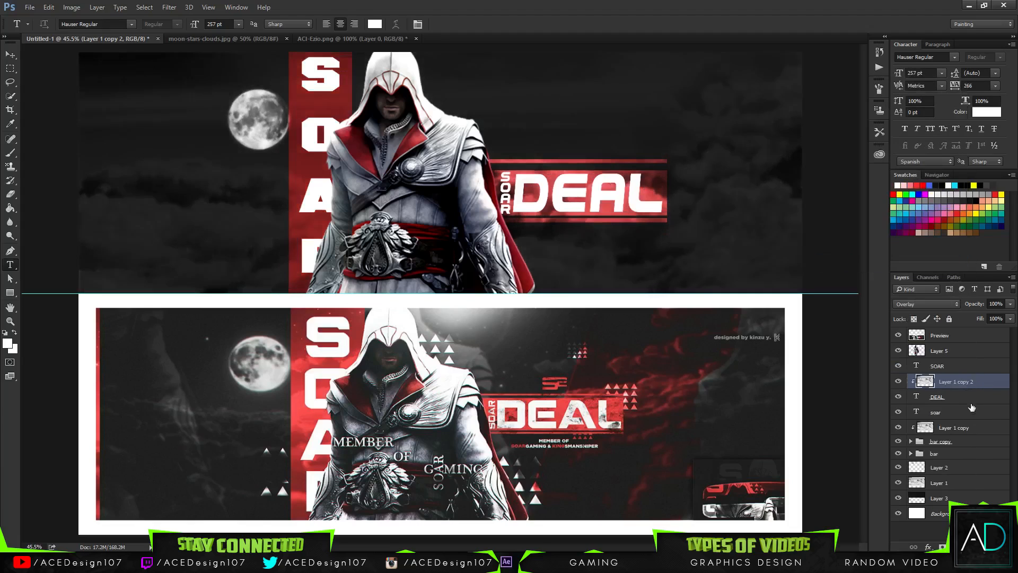
Rasterize the DEAL text layer and set the blend mode of its clipped cloud texture to Normal.
{"action": "right_click", "coordinate": [963, 393]}
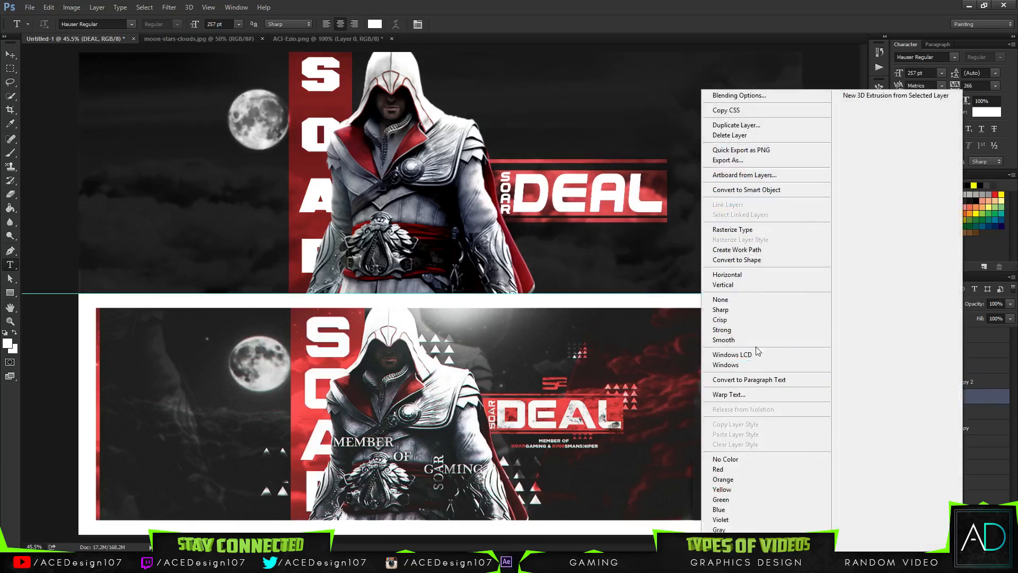
{"action": "left_click", "coordinate": [732, 229]}
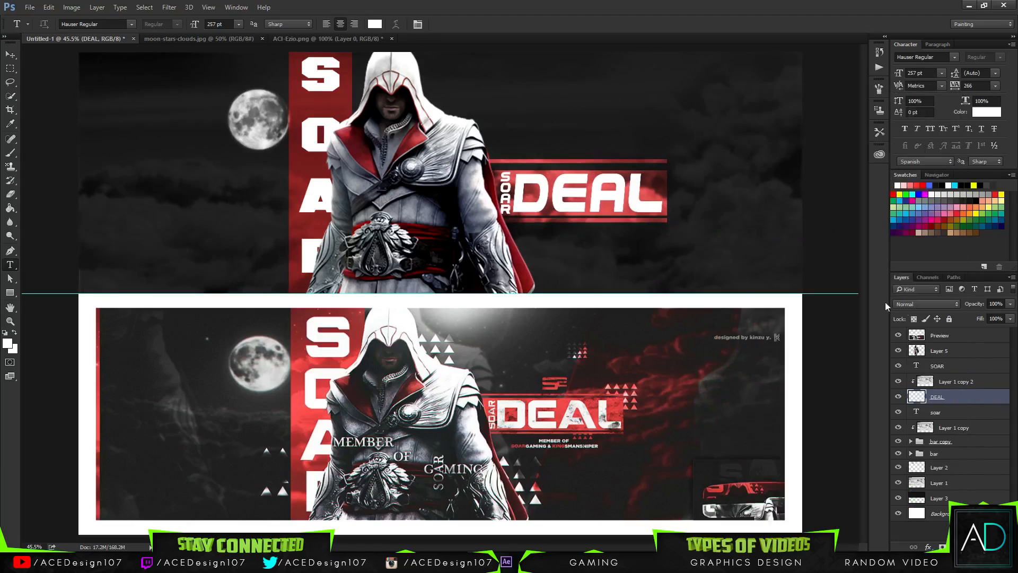
{"action": "left_click", "coordinate": [980, 384]}
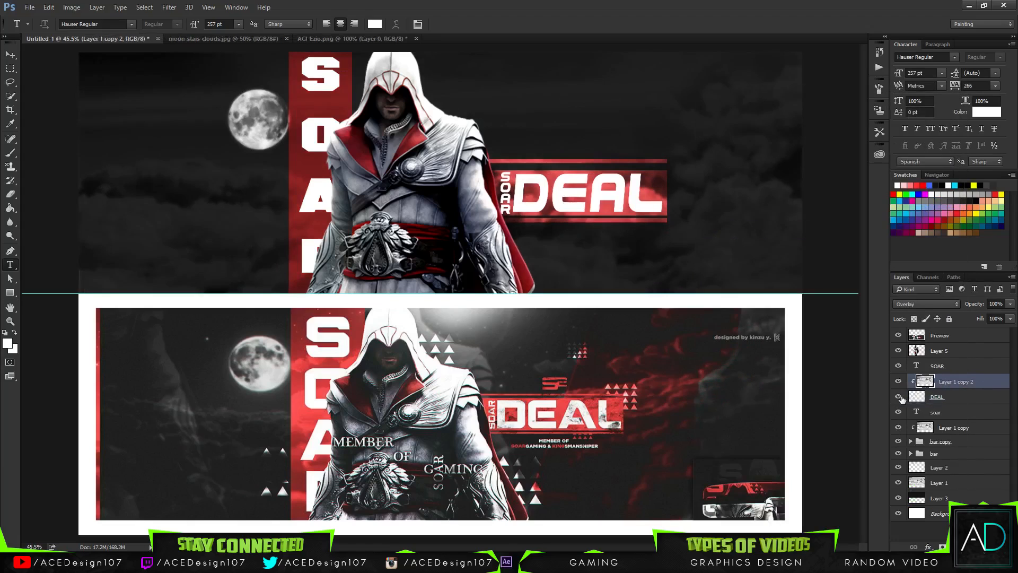
{"action": "left_click", "coordinate": [900, 397]}
{"action": "left_click", "coordinate": [898, 397]}
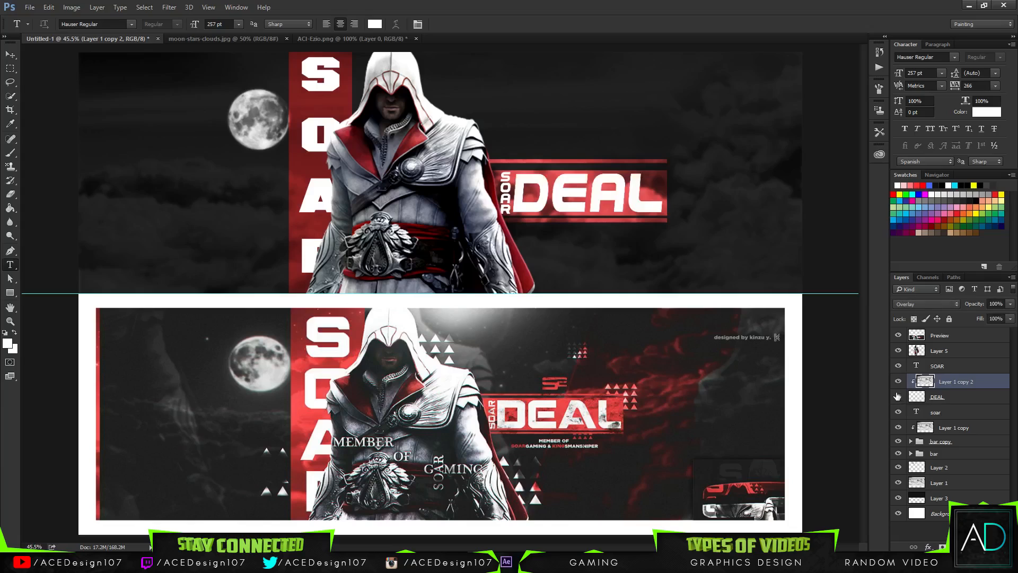
{"action": "left_click", "coordinate": [947, 303]}
{"action": "left_click", "coordinate": [916, 313]}
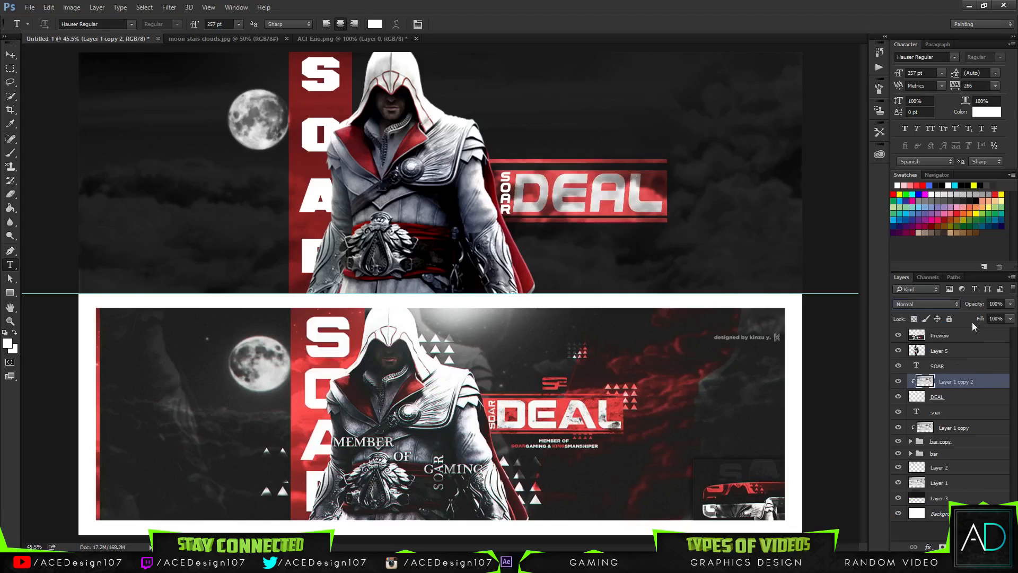
Increase the contrast of the clouds clipped to DEAL with Levels, darkening the midtones and brightening the highlights.
{"action": "key", "text": "ctrl+l"}
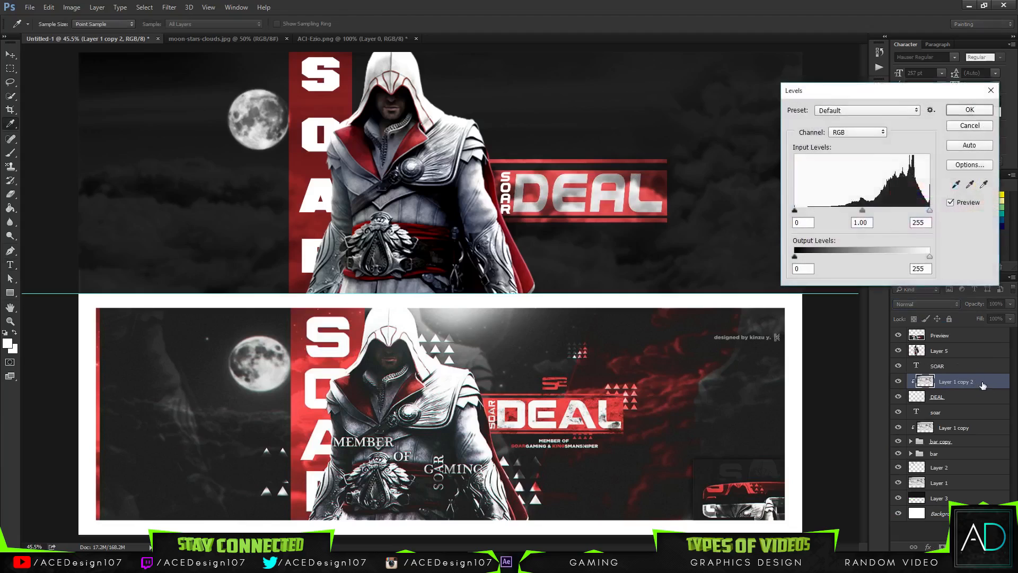
{"action": "left_click_drag", "start_coordinate": [841, 214], "coordinate": [896, 214]}
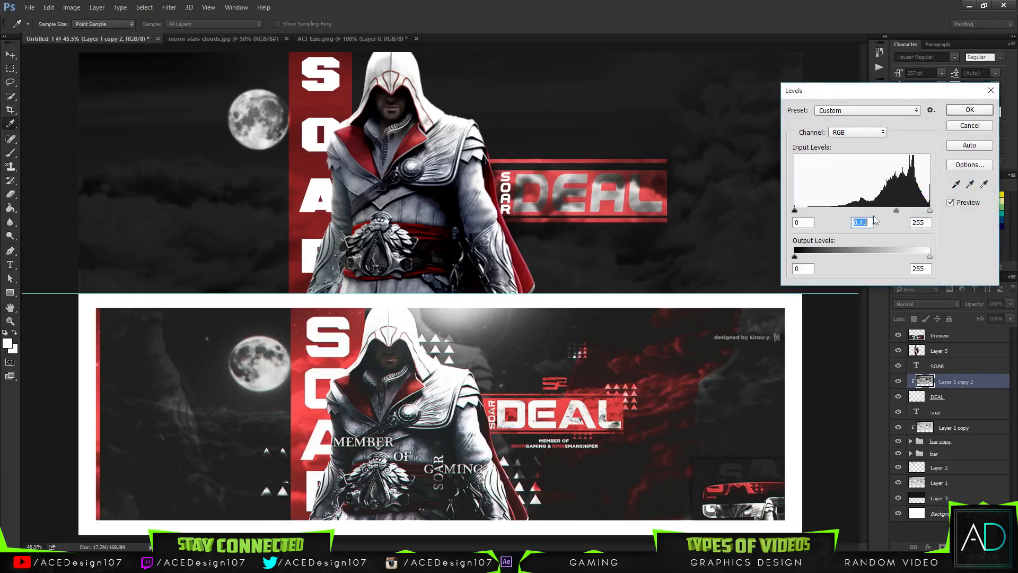
{"action": "left_click", "coordinate": [795, 211]}
{"action": "mouse_move", "coordinate": [915, 212]}
{"action": "left_mouse_down"}
{"action": "mouse_move", "coordinate": [885, 214]}
{"action": "mouse_move", "coordinate": [899, 209]}
{"action": "left_mouse_up"}
{"action": "left_click", "coordinate": [960, 111]}
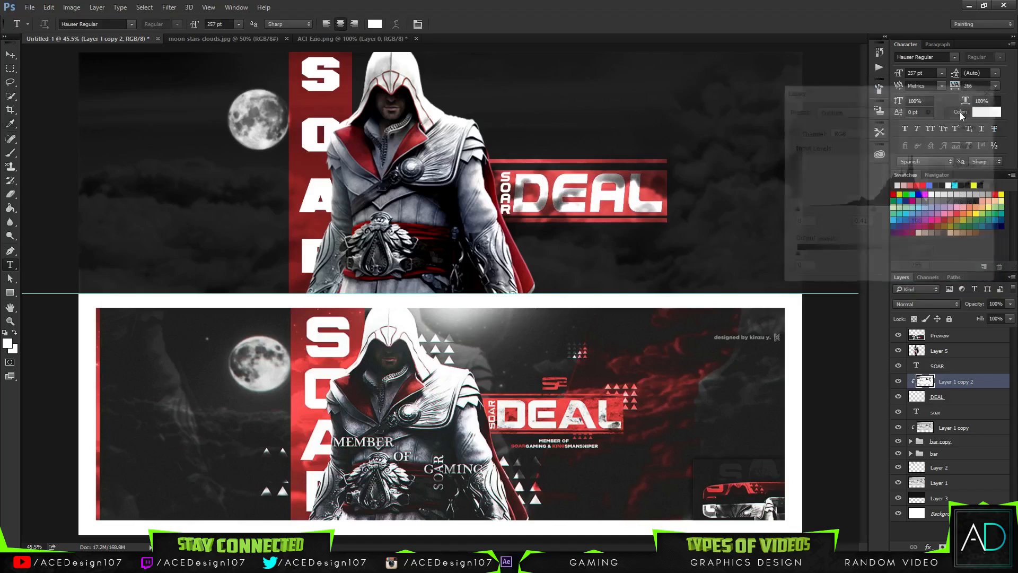
Add a soft black Multiply drop shadow to the DEAL layer with 37% opacity, 1 px distance and 38% spread.
{"action": "right_click", "coordinate": [949, 397]}
{"action": "left_click", "coordinate": [851, 74]}
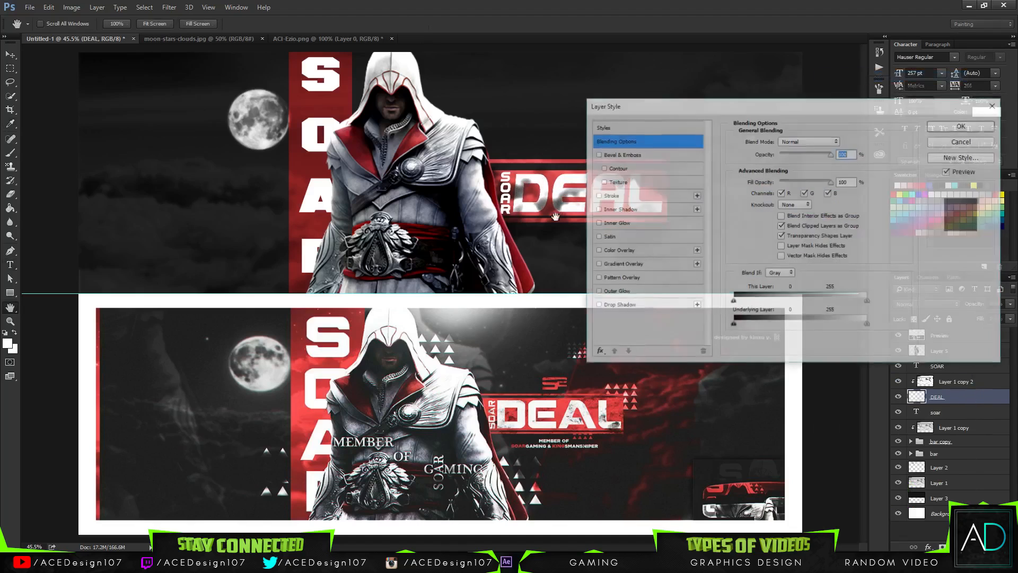
{"action": "left_click", "coordinate": [615, 305]}
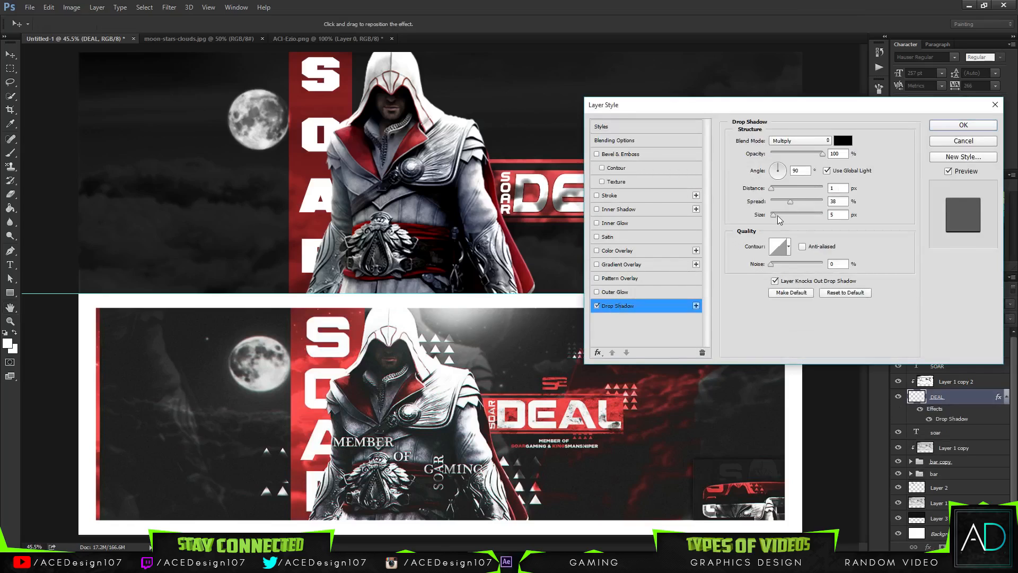
{"action": "left_click_drag", "start_coordinate": [777, 215], "coordinate": [785, 214]}
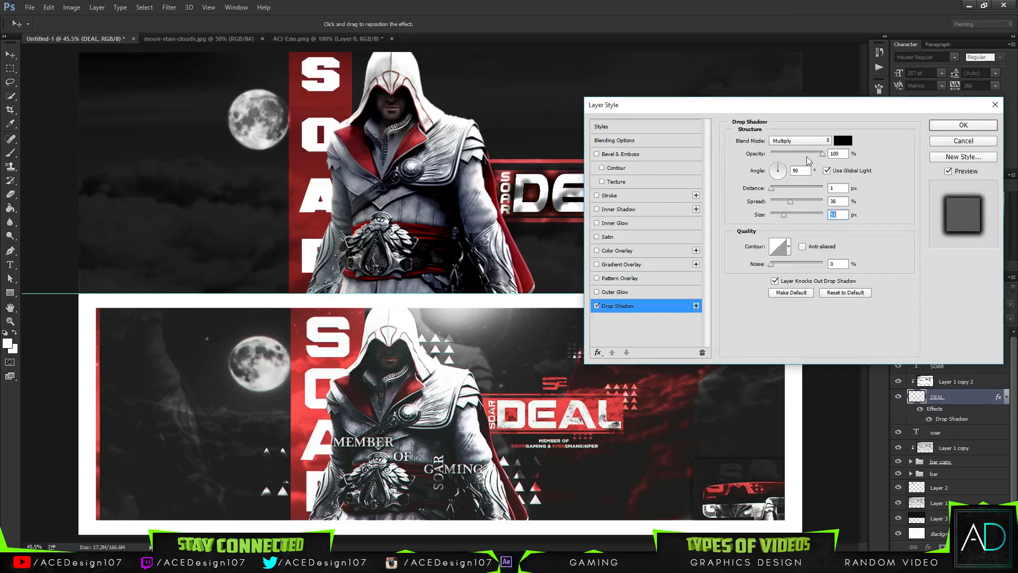
{"action": "left_click_drag", "start_coordinate": [807, 152], "coordinate": [790, 154]}
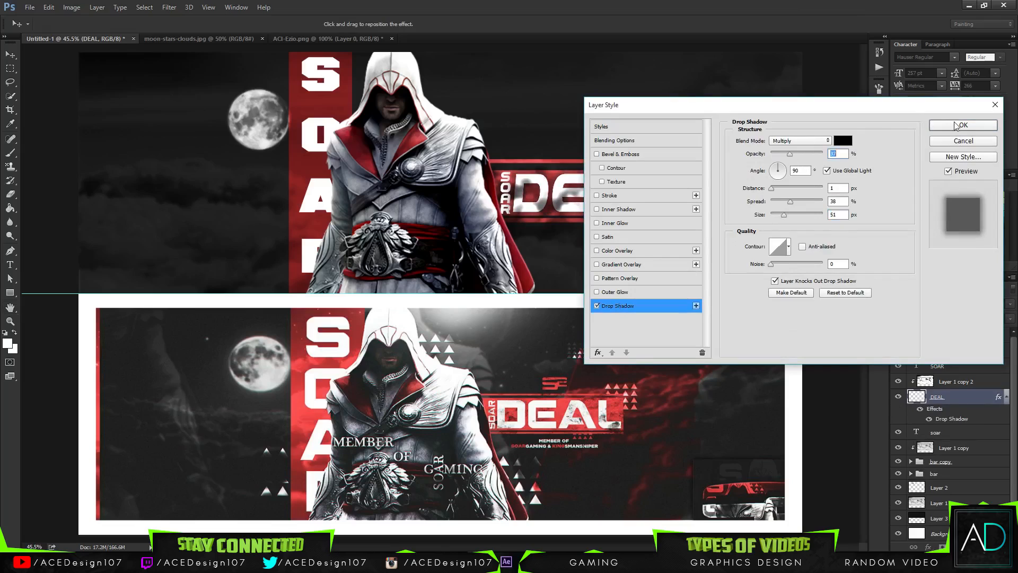
{"action": "left_click_drag", "start_coordinate": [779, 211], "coordinate": [781, 212]}
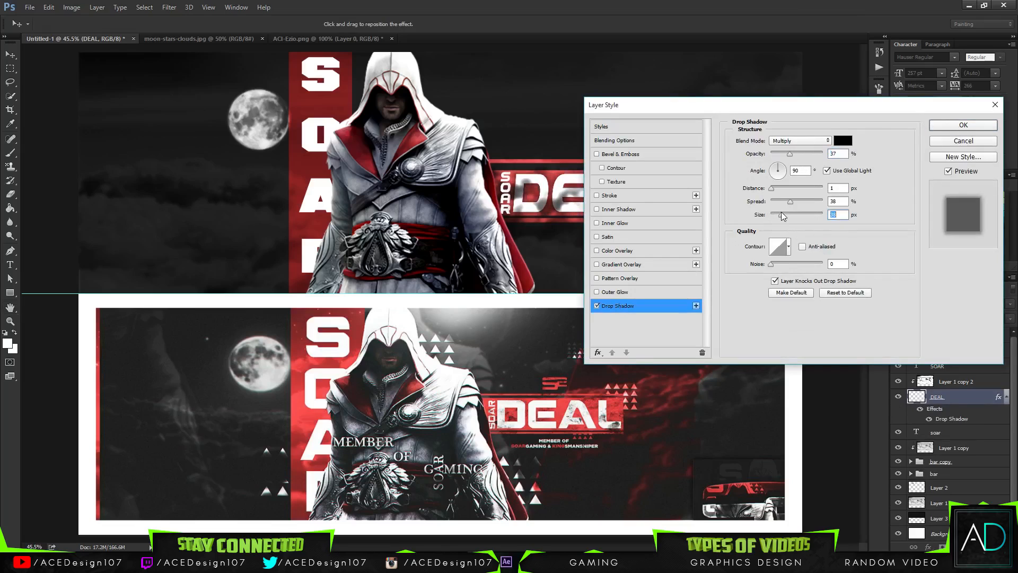
{"action": "left_click", "coordinate": [948, 123]}
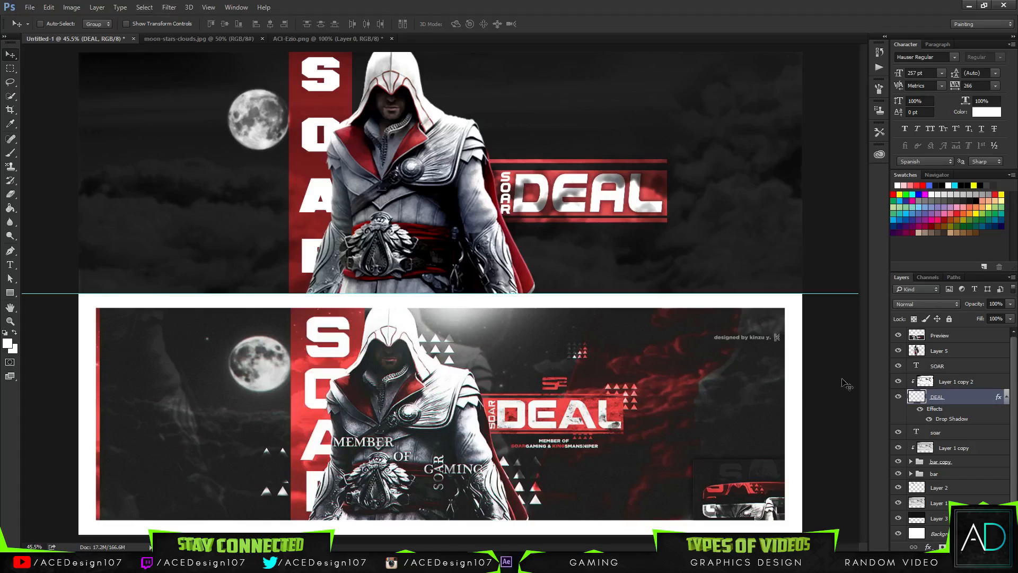
Create a new empty layer directly above Layer 5, below the Preview layer.
{"action": "left_click", "coordinate": [999, 352]}
{"action": "left_click", "coordinate": [977, 380]}
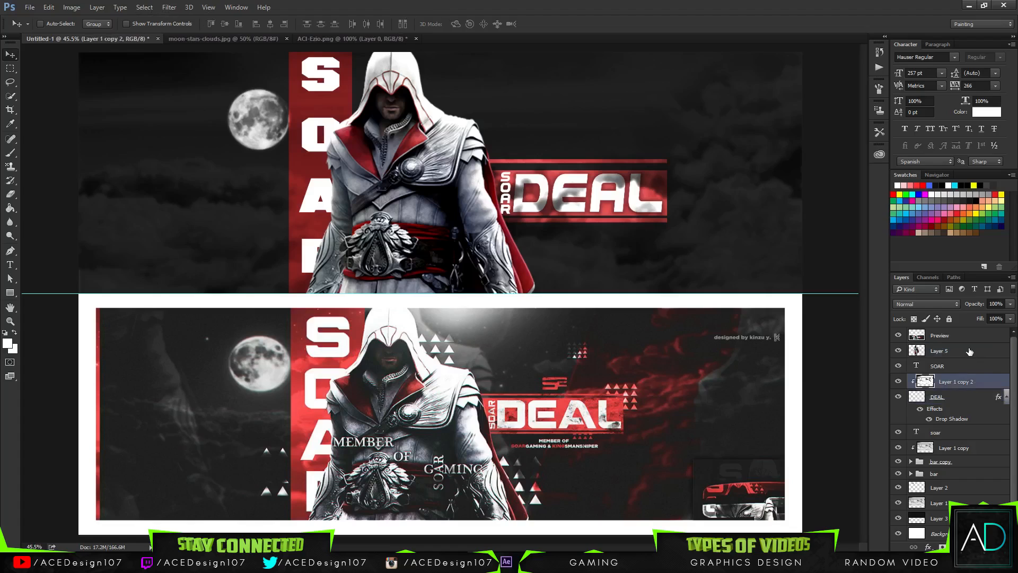
{"action": "left_click", "coordinate": [970, 352]}
{"action": "key", "text": "ctrl+shift+alt+n"}
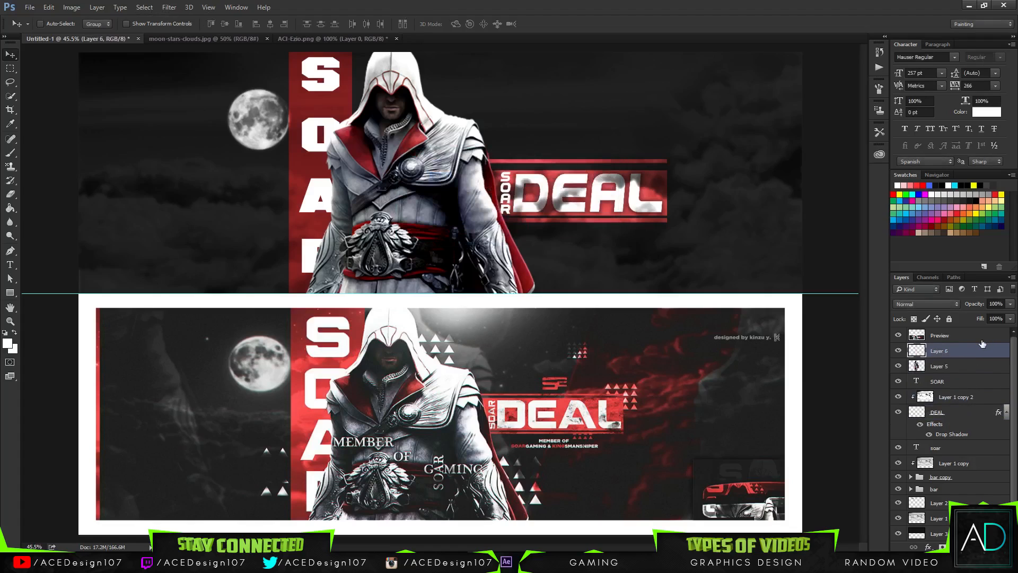
{"action": "left_click", "coordinate": [169, 7]}
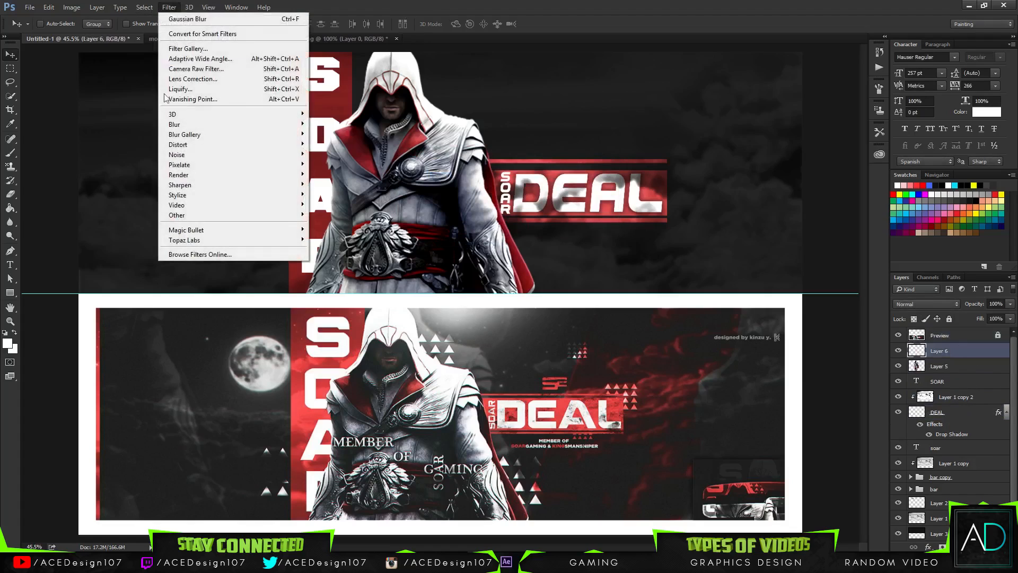
{"action": "mouse_move", "coordinate": [177, 176]}
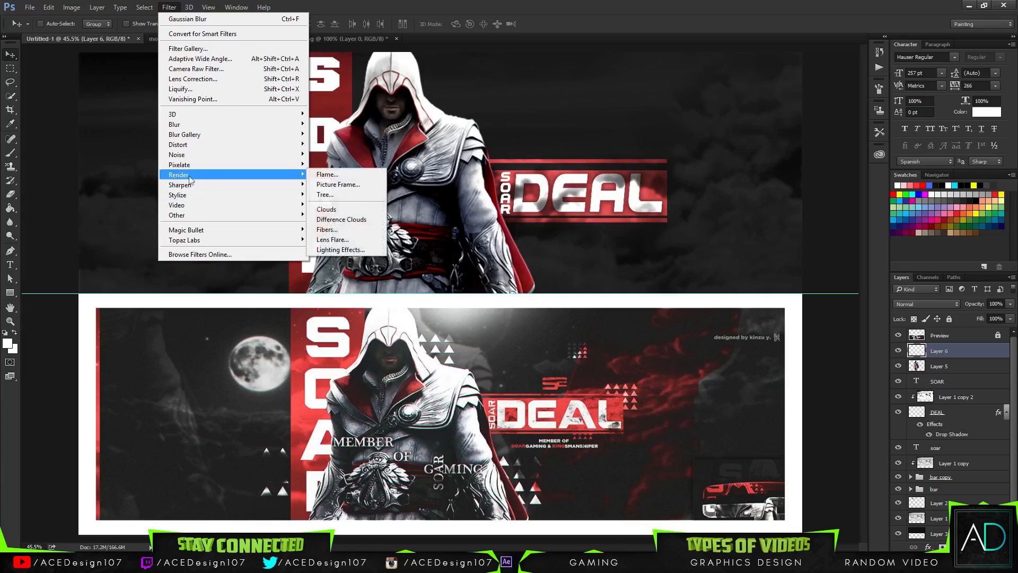
{"action": "left_click", "coordinate": [325, 229]}
{"action": "left_click", "coordinate": [518, 206]}
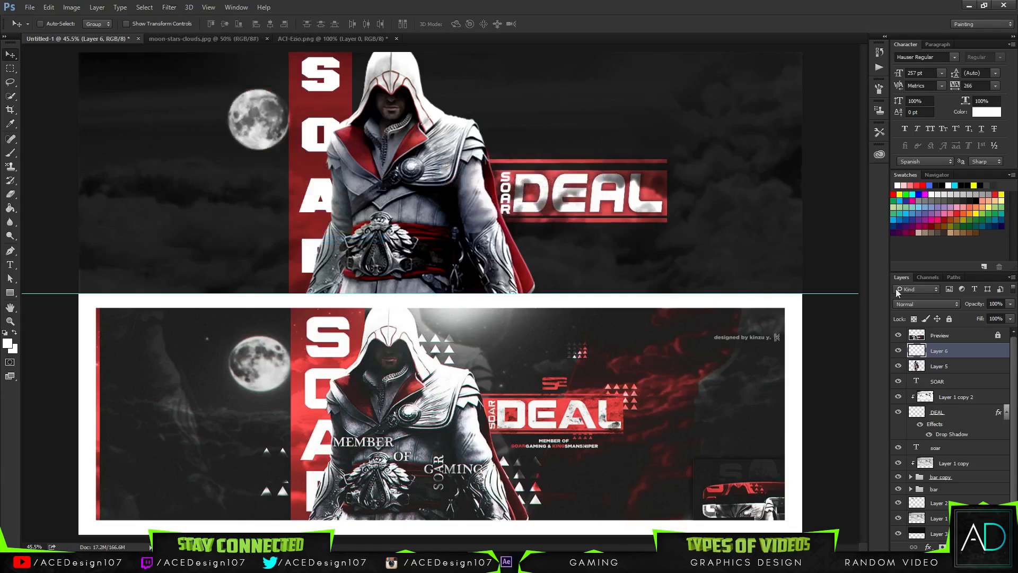
Fill the new Layer 6 with white and invert it to solid black.
{"action": "key", "text": "ctrl+BackSpace"}
{"action": "key", "text": "ctrl+i"}
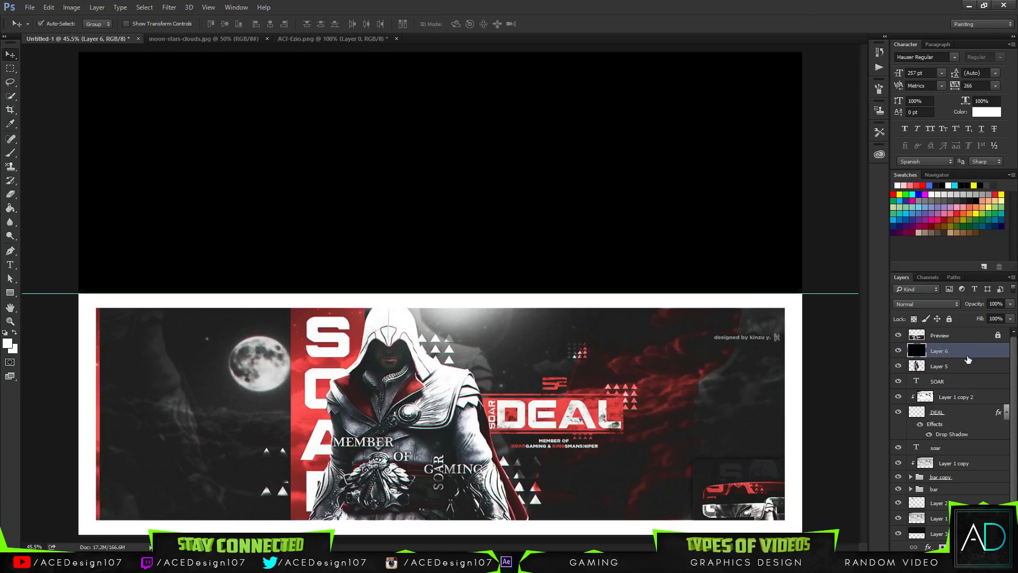
Render a Lens Flare on the black Layer 6, positioning it near the canvas's upper edge, left of centre.
{"action": "key", "text": "ctrl+i"}
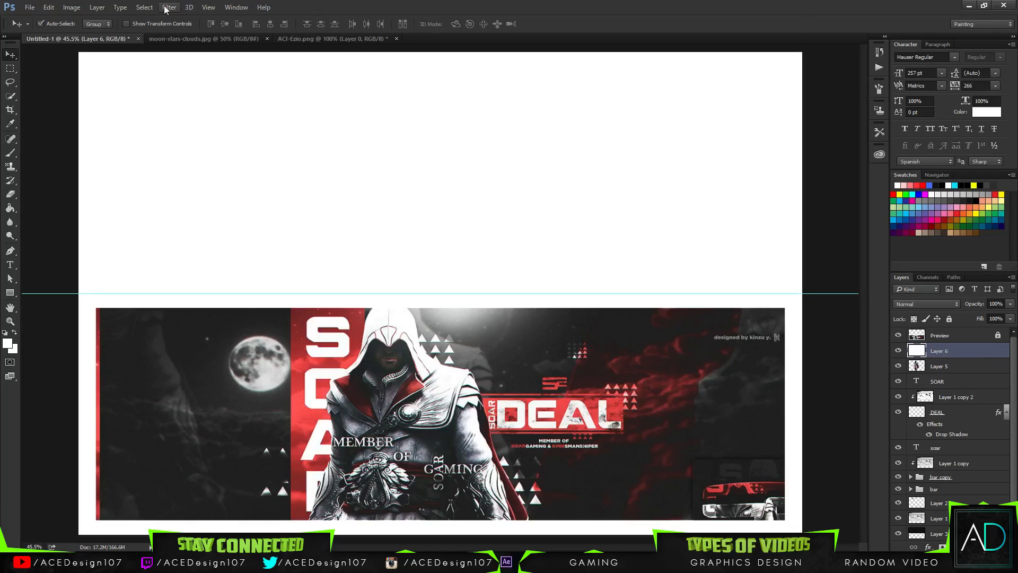
{"action": "key", "text": "ctrl+i"}
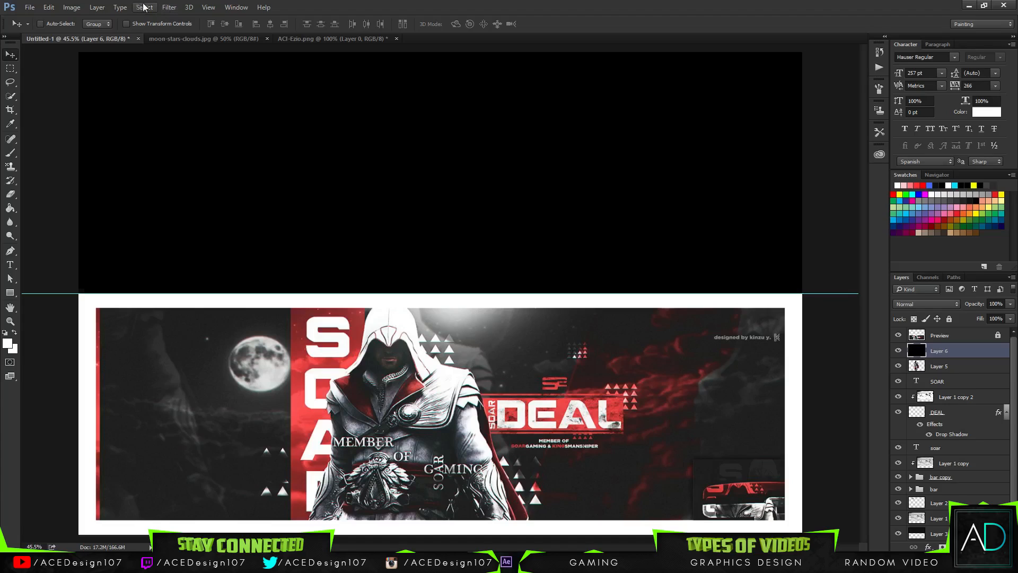
{"action": "left_click", "coordinate": [169, 8]}
{"action": "mouse_move", "coordinate": [189, 175]}
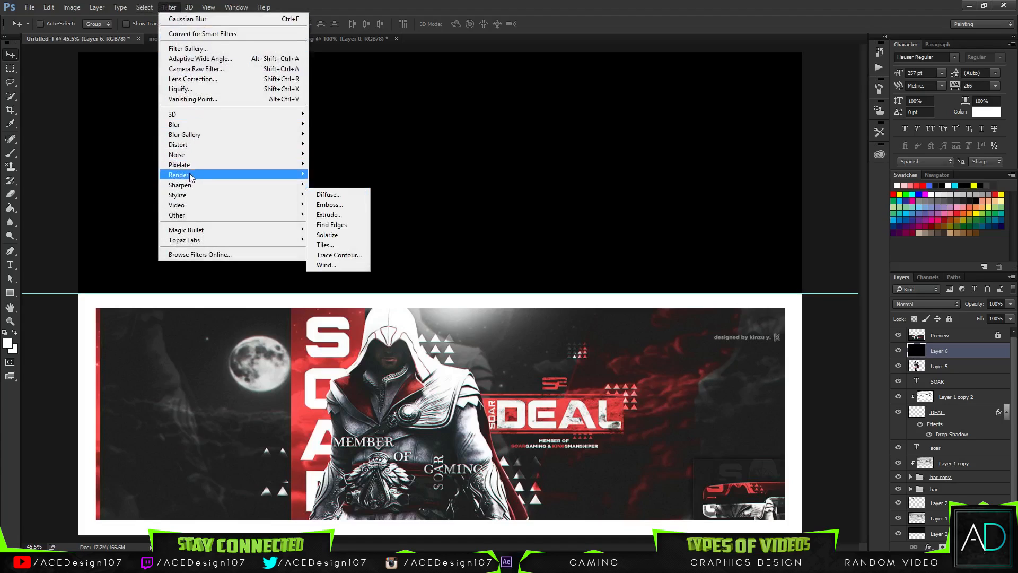
{"action": "left_click", "coordinate": [337, 241]}
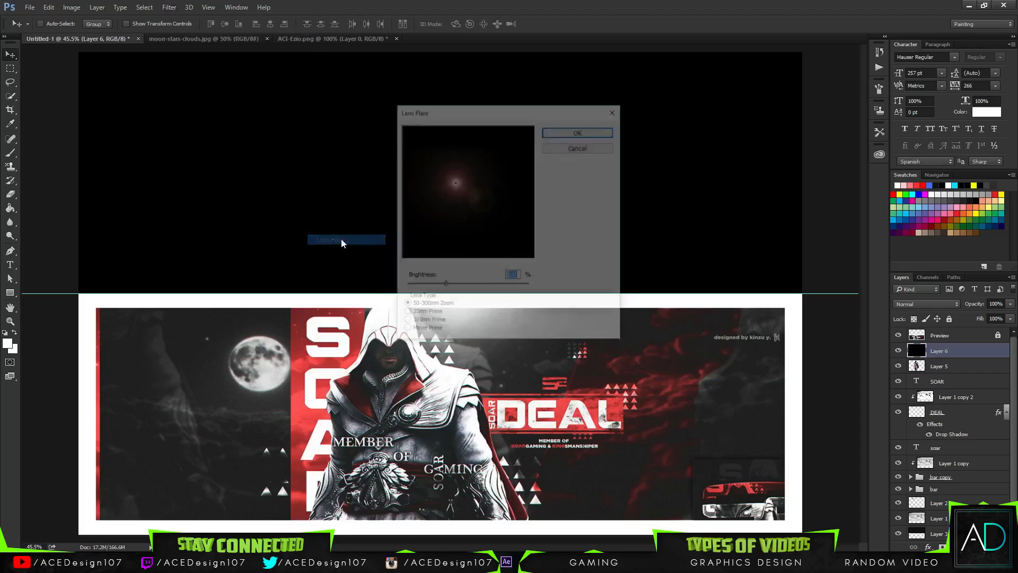
{"action": "left_click_drag", "start_coordinate": [468, 177], "coordinate": [454, 154]}
{"action": "left_click", "coordinate": [572, 131]}
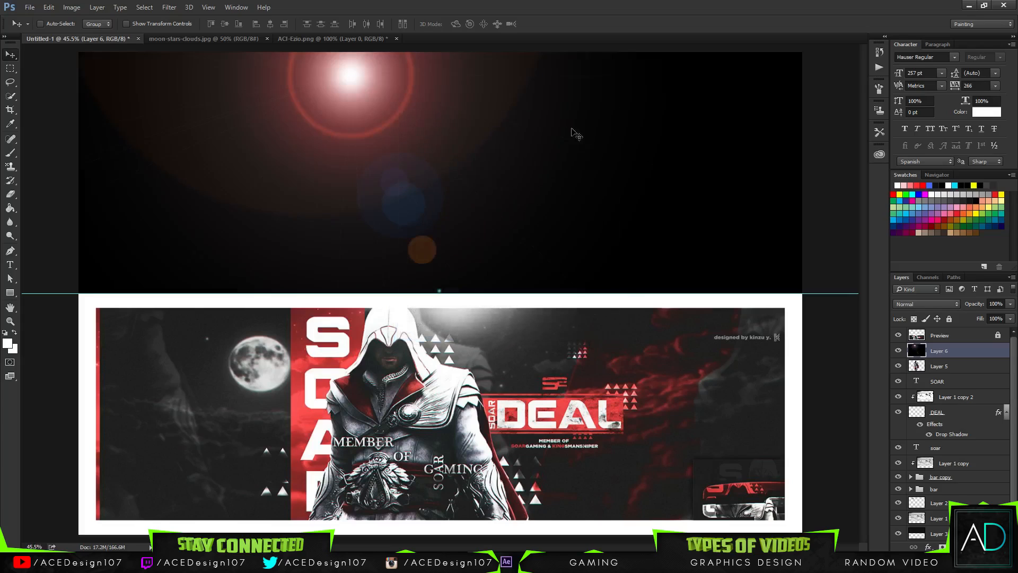
Blend Layer 6 with Color Dodge and move the flare beside the assassin's hood, partly above the banner's upper edge.
{"action": "left_click_drag", "start_coordinate": [420, 112], "coordinate": [504, 110]}
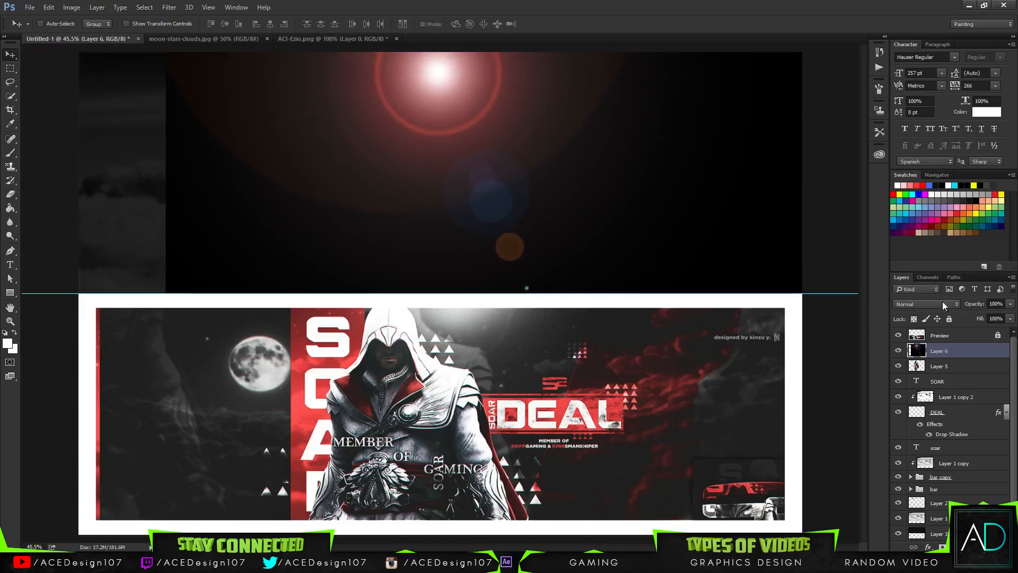
{"action": "left_click", "coordinate": [927, 305]}
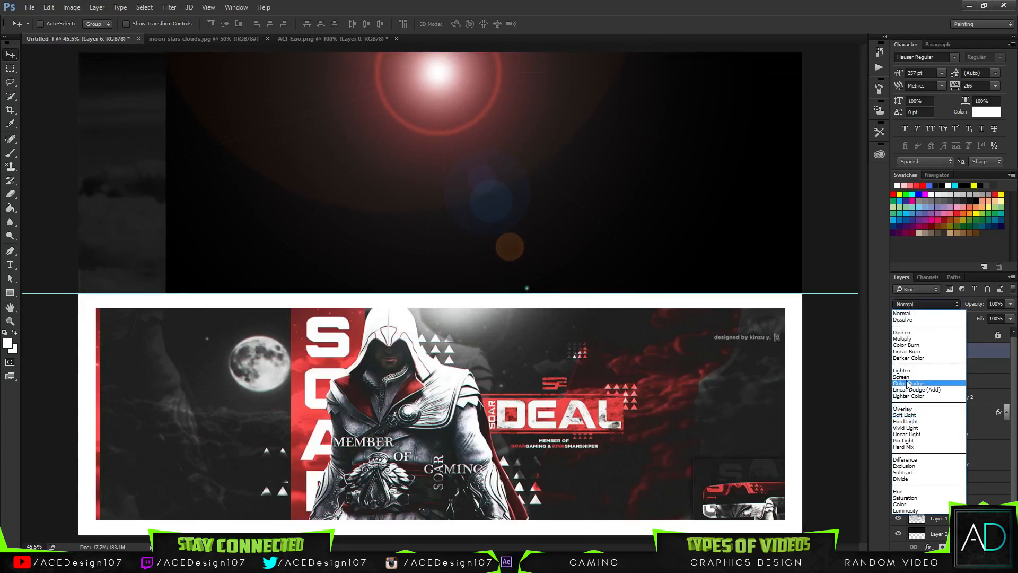
{"action": "left_click", "coordinate": [910, 380]}
{"action": "left_click", "coordinate": [927, 304]}
{"action": "left_click", "coordinate": [902, 374]}
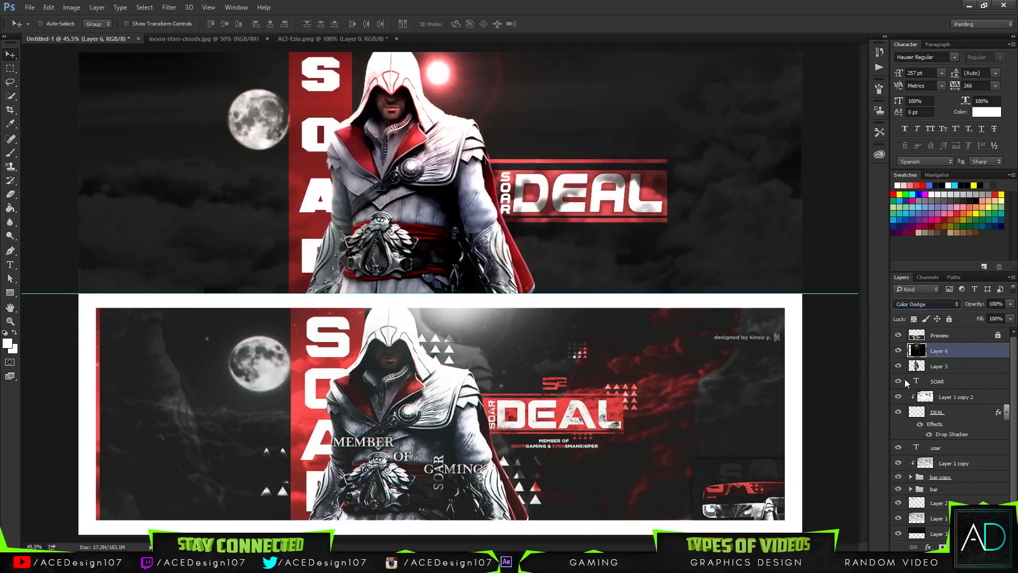
{"action": "left_click", "coordinate": [926, 304]}
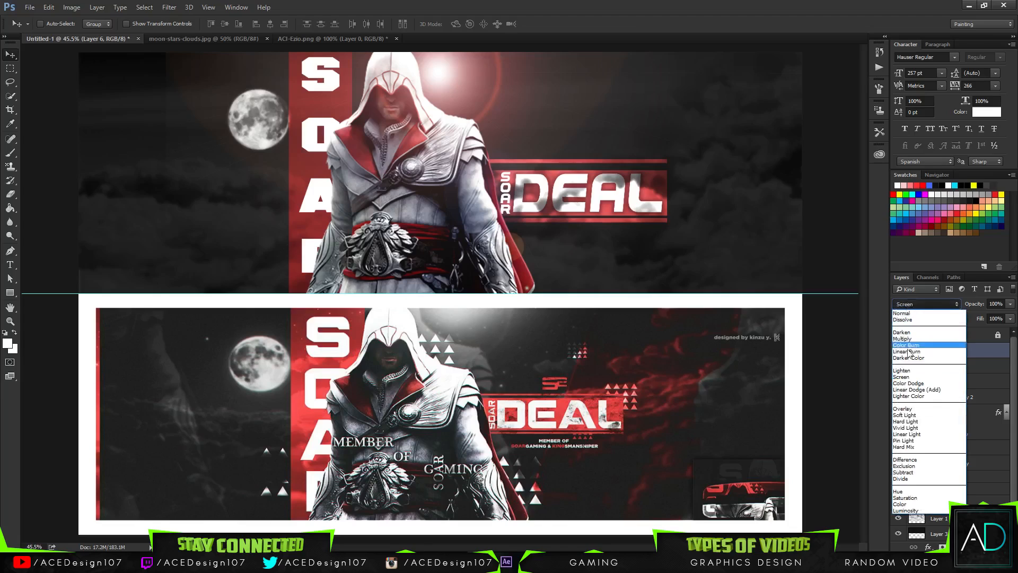
{"action": "left_click", "coordinate": [907, 382]}
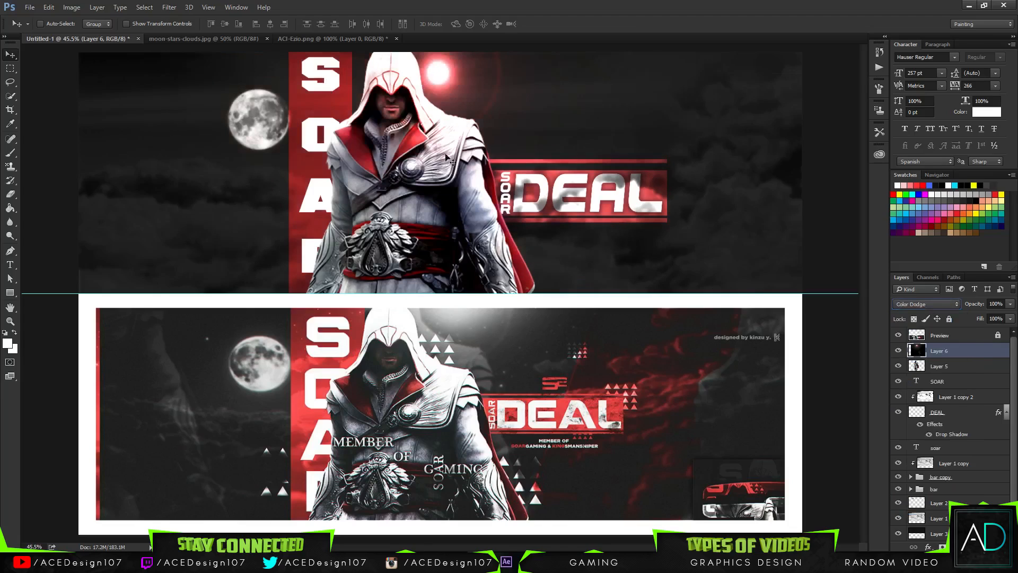
{"action": "left_click_drag", "start_coordinate": [468, 162], "coordinate": [475, 140]}
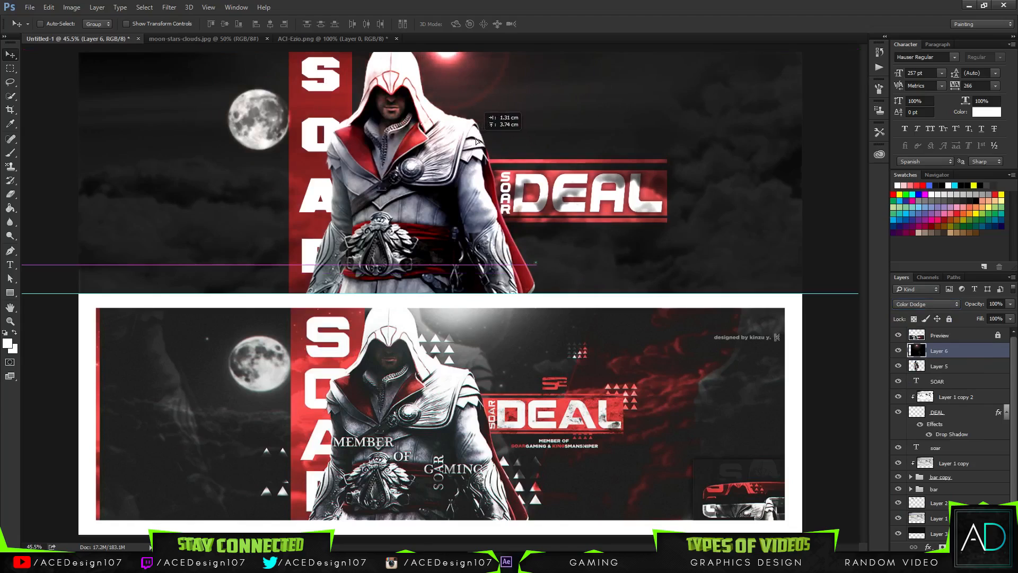
Desaturate the flare on Layer 6 with Hue/Saturation, setting Saturation to -100.
{"action": "key", "text": "ctrl+u"}
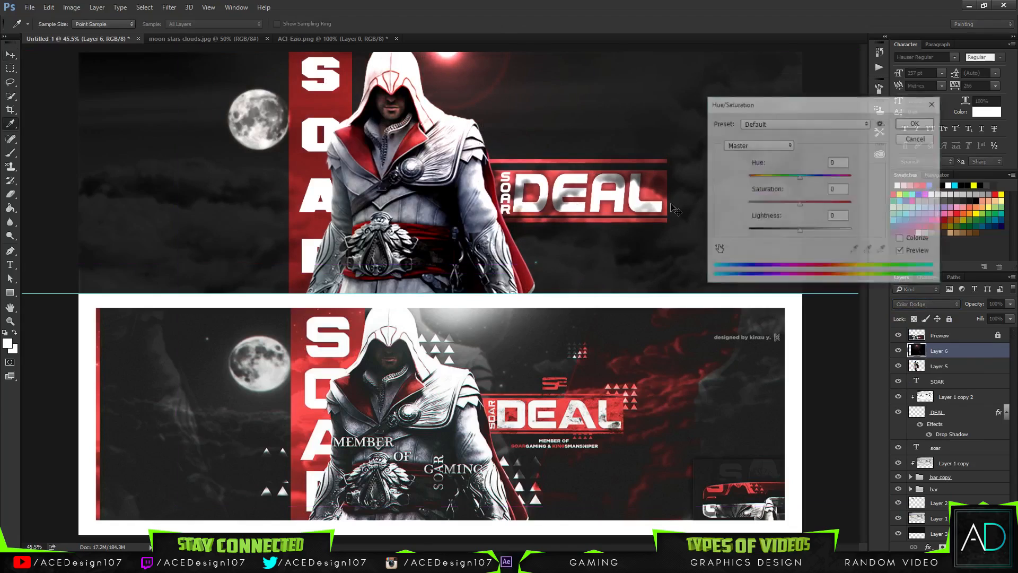
{"action": "left_click_drag", "start_coordinate": [765, 204], "coordinate": [729, 212]}
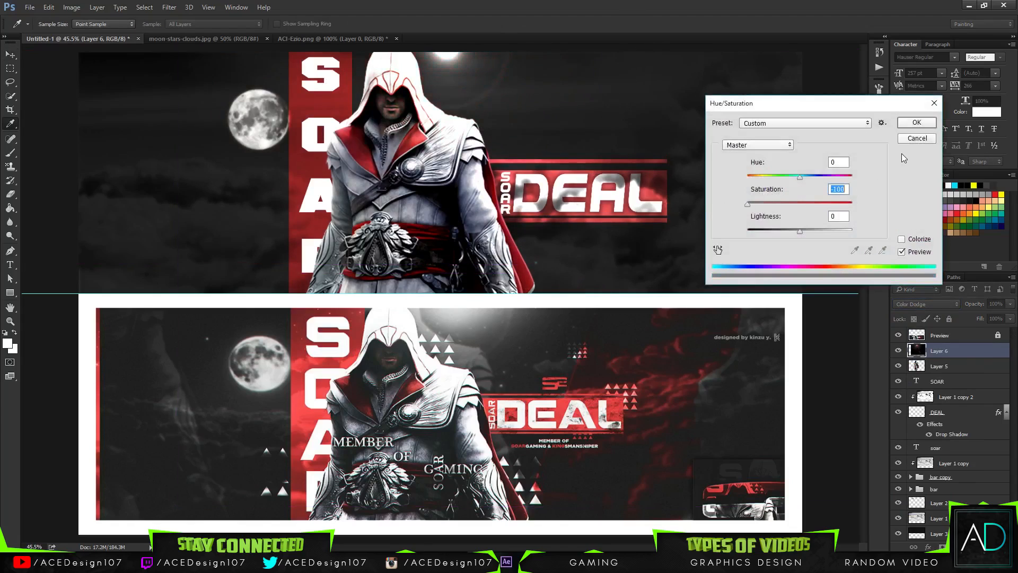
{"action": "left_click", "coordinate": [916, 123]}
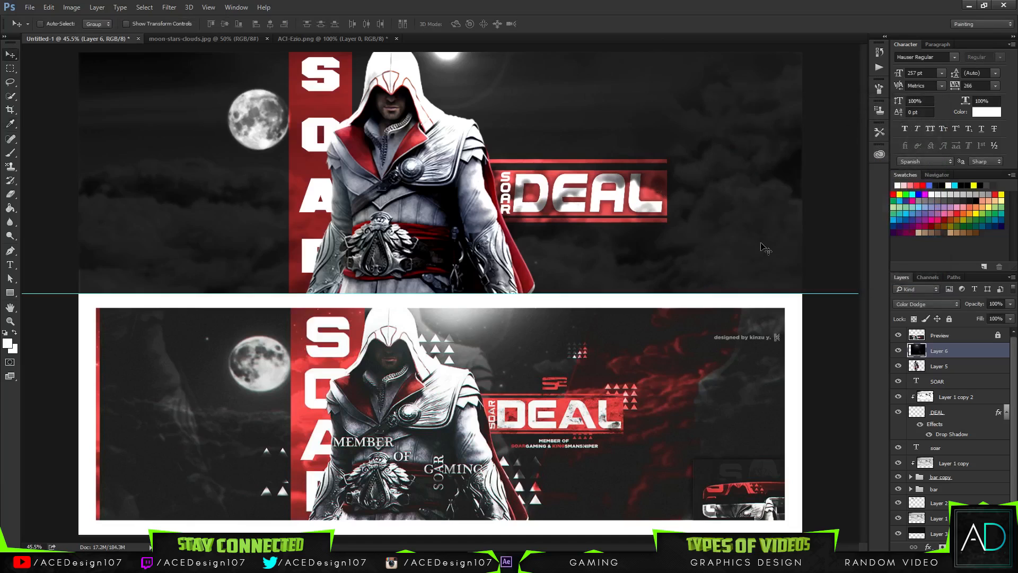
Enlarge the flare layer beyond the canvas edges and reposition the glow beside the hood at the banner's upper edge.
{"action": "key", "text": "ctrl+t"}
{"action": "scroll", "coordinate": [594, 199], "scroll_direction": "down", "scroll_amount": 3}
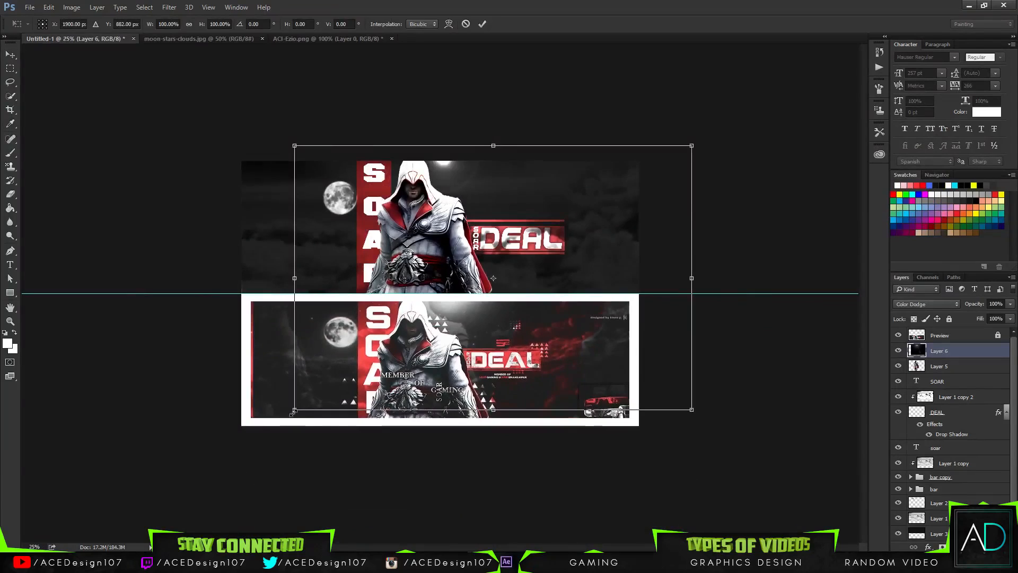
{"action": "left_click_drag", "start_coordinate": [294, 410], "coordinate": [126, 523]}
{"action": "left_click_drag", "start_coordinate": [357, 218], "coordinate": [404, 301]}
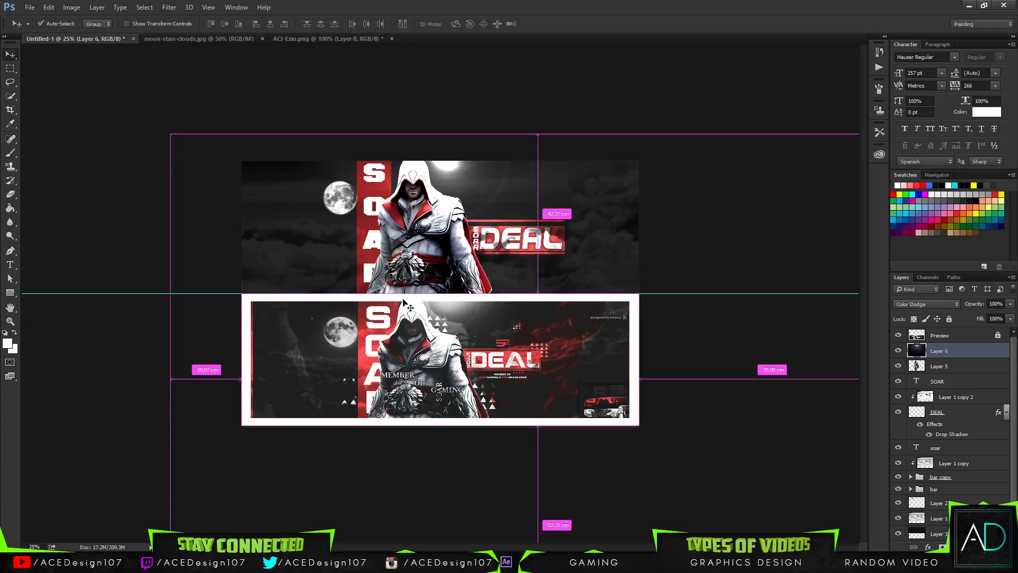
{"action": "key", "text": "Return"}
Soften the flare on Layer 6 with a Gaussian Blur of about 6.4 pixels.
{"action": "left_click", "coordinate": [169, 7]}
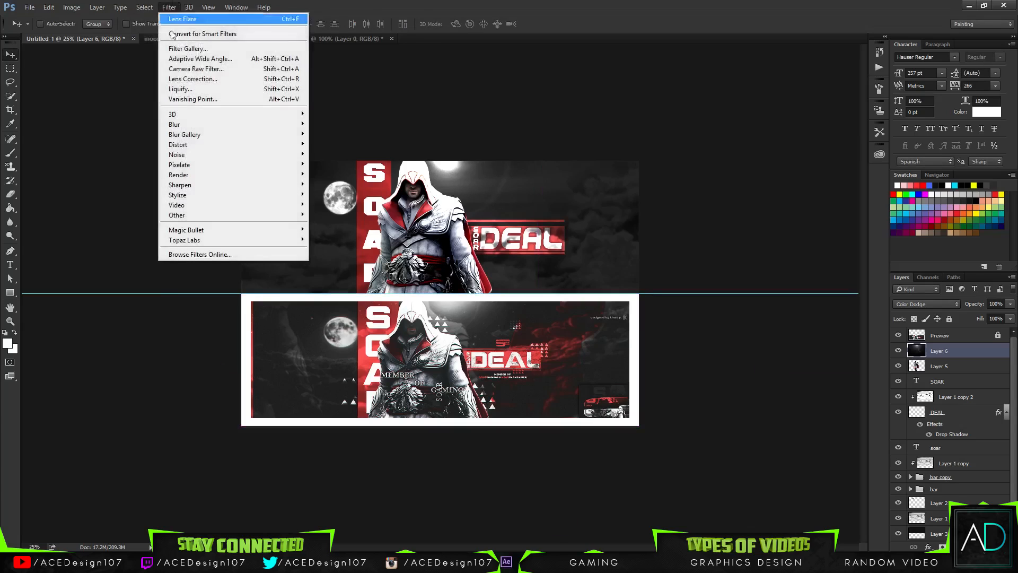
{"action": "mouse_move", "coordinate": [180, 114]}
{"action": "mouse_move", "coordinate": [265, 125]}
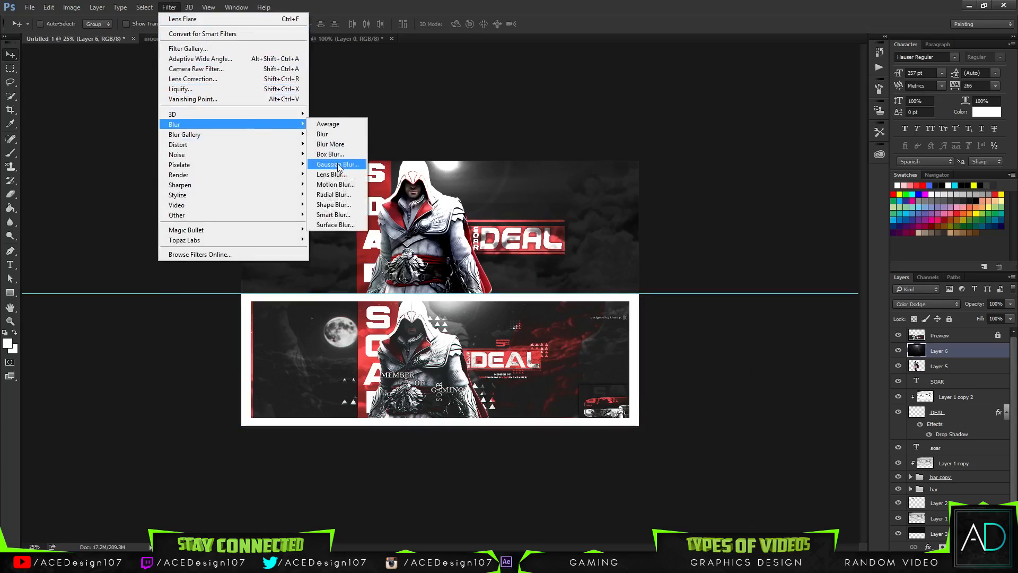
{"action": "left_click", "coordinate": [340, 164]}
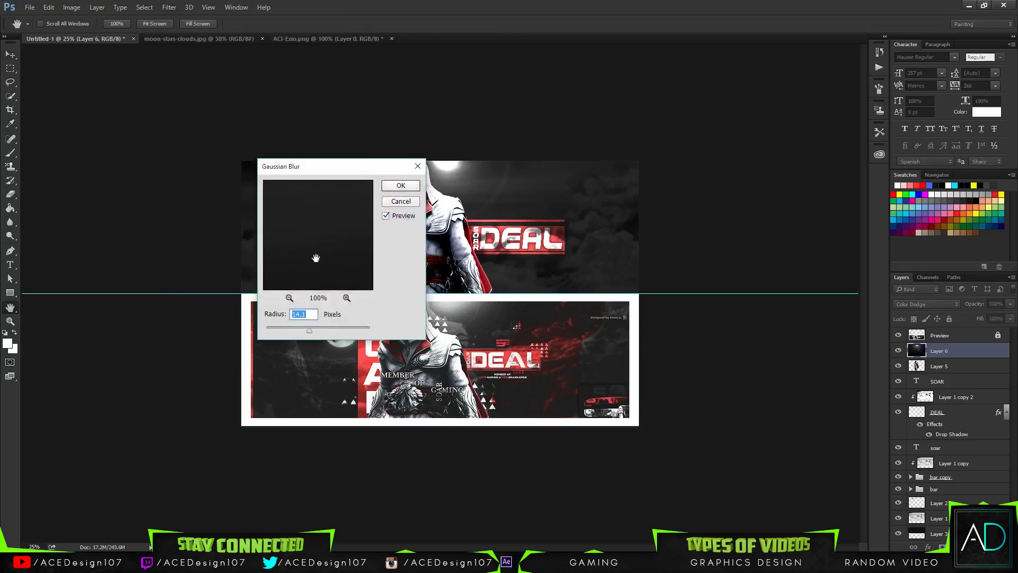
{"action": "left_click_drag", "start_coordinate": [335, 189], "coordinate": [347, 298]}
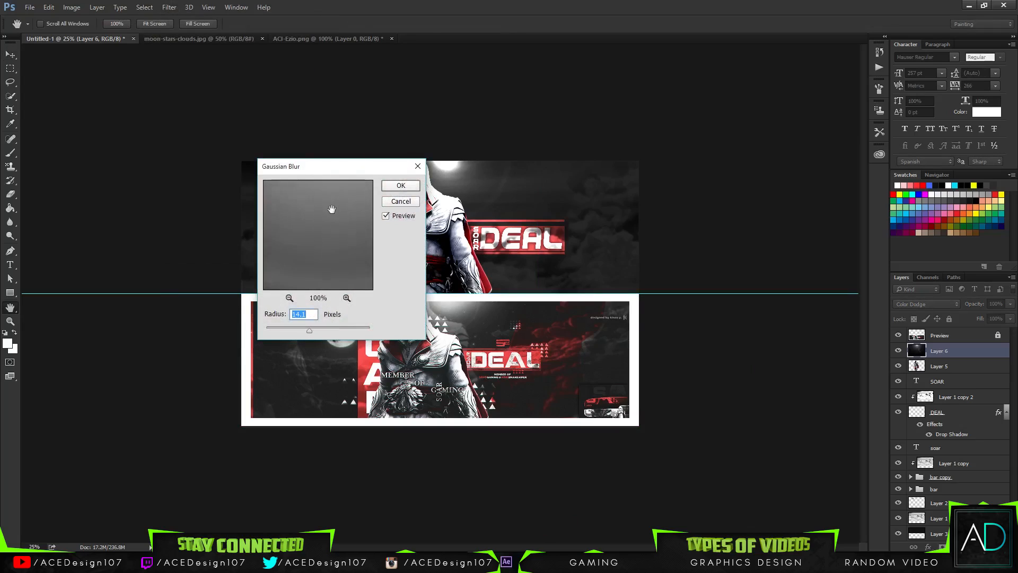
{"action": "left_click_drag", "start_coordinate": [332, 209], "coordinate": [323, 238]}
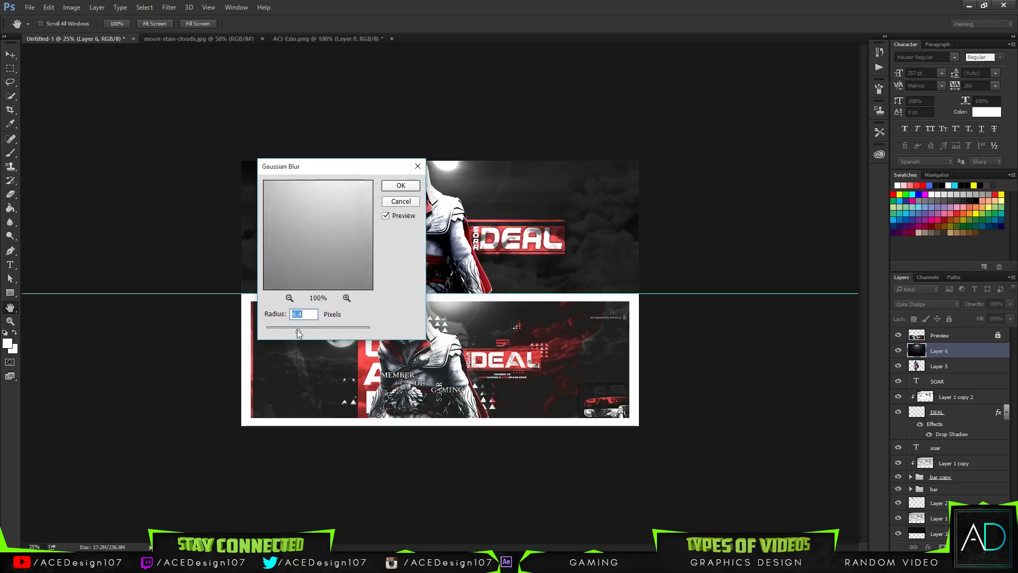
{"action": "left_click", "coordinate": [396, 186]}
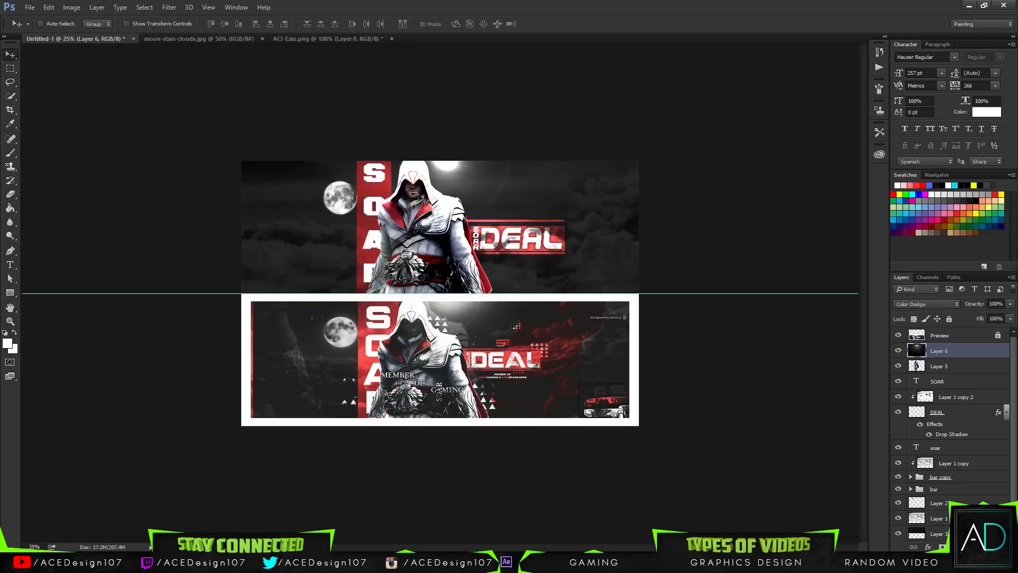
Try a lower opacity on the flare layer, then settle Layer 6 at 91% opacity.
{"action": "key", "text": "ctrl+0"}
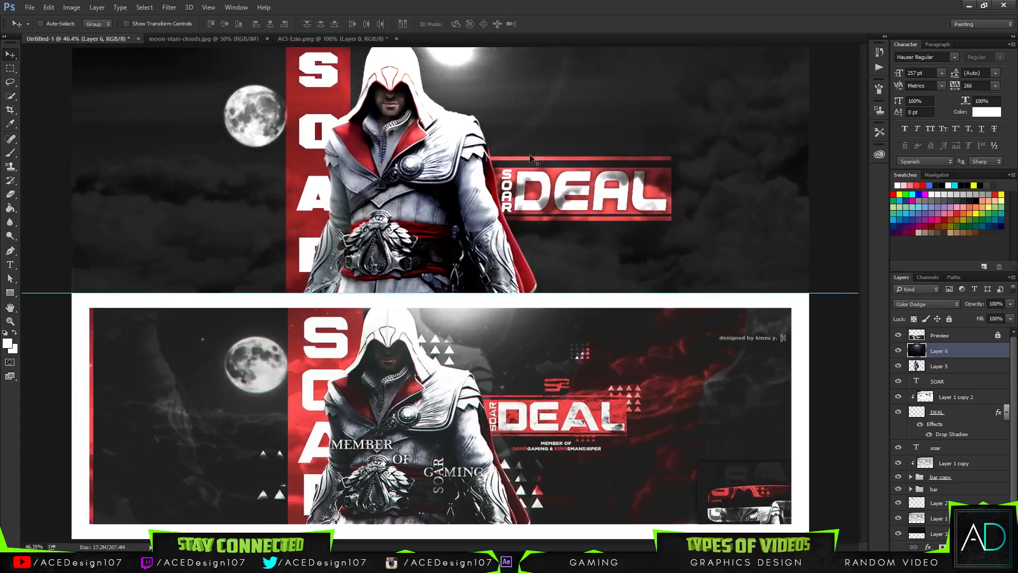
{"action": "left_click_drag", "start_coordinate": [1010, 310], "coordinate": [974, 307]}
{"action": "type", "text": "57"}
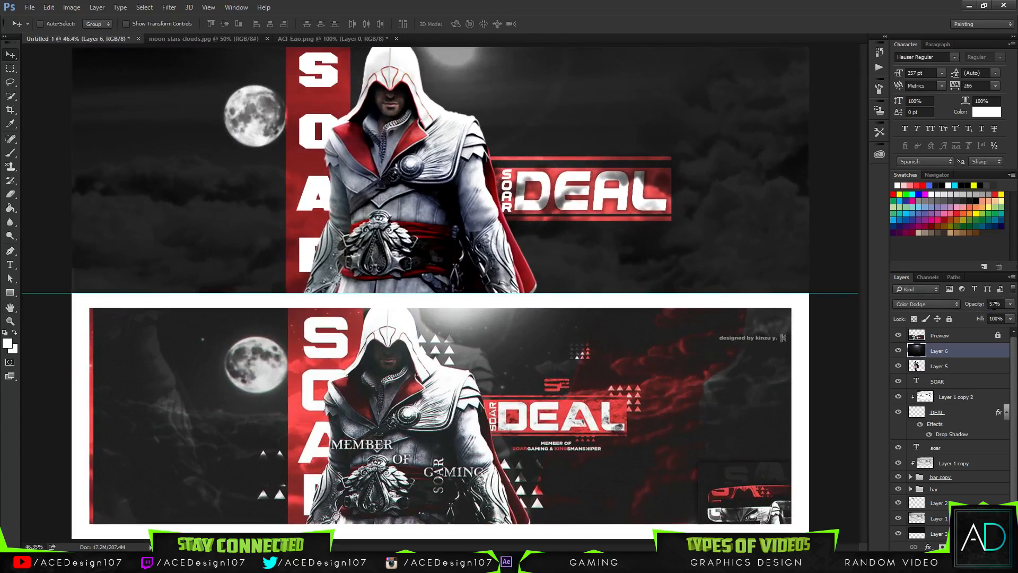
{"action": "left_click", "coordinate": [994, 303]}
{"action": "left_click", "coordinate": [1010, 305]}
{"action": "left_click_drag", "start_coordinate": [996, 315], "coordinate": [1009, 317]}
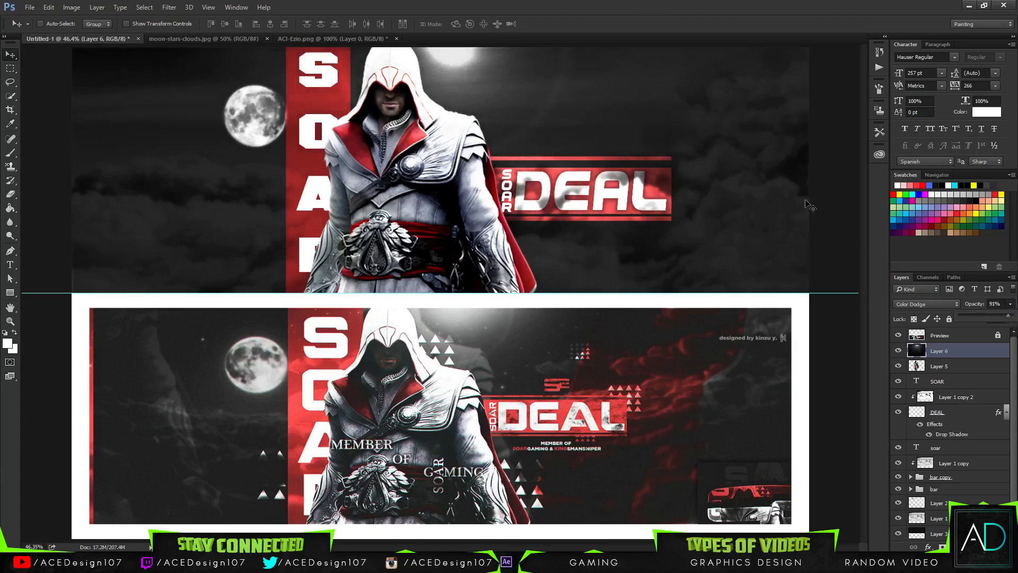
Erase the flare's glow over the assassin and the vertical SOAR bar with a large 1163 px eraser.
{"action": "key", "text": "e"}
{"action": "left_click", "coordinate": [347, 170]}
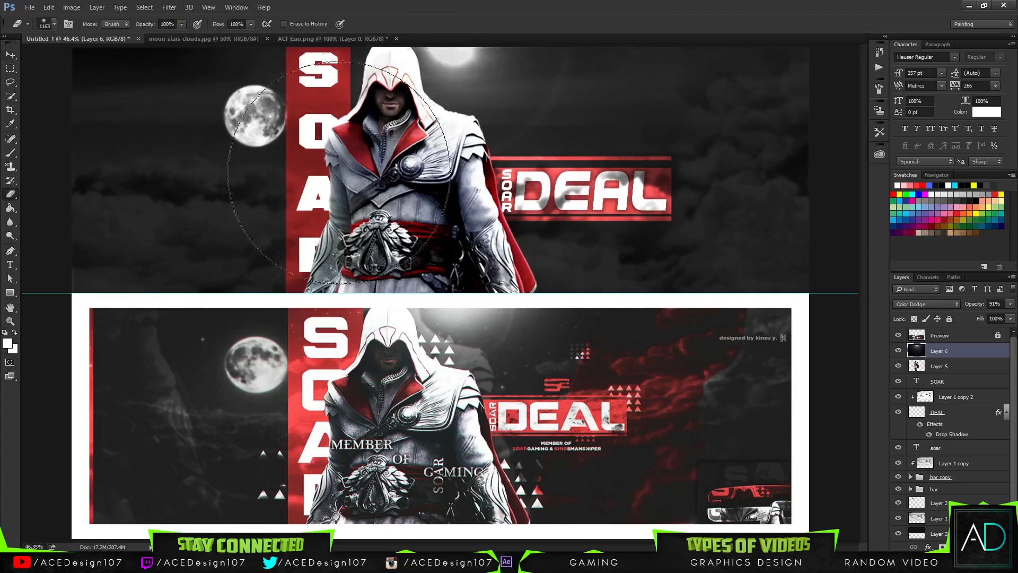
{"action": "left_click", "coordinate": [347, 183]}
{"action": "left_click", "coordinate": [331, 195]}
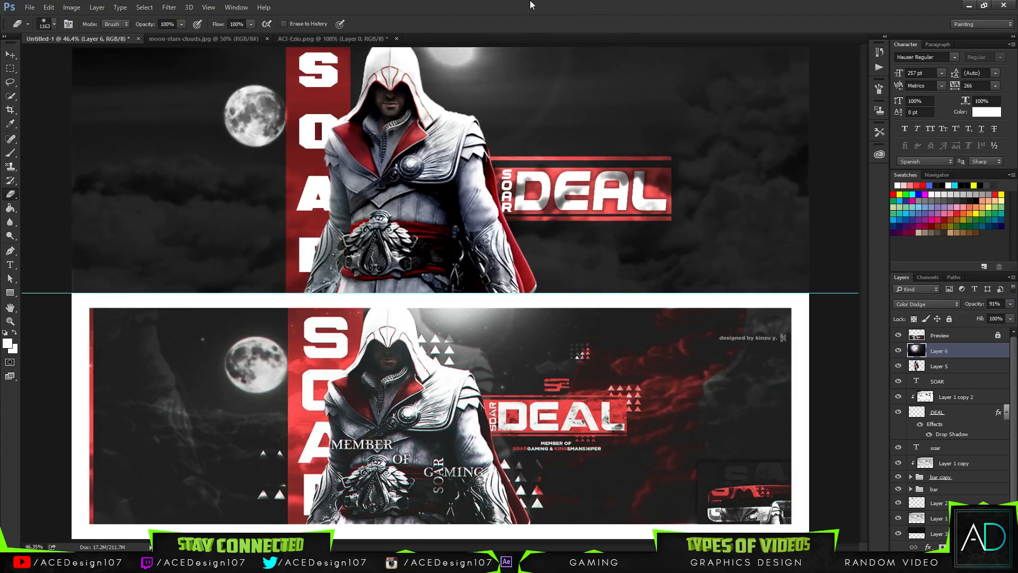
Create a new empty layer and arrange it between the flare's Layer 6 and the assassin's Layer 5.
{"action": "key", "text": "ctrl+shift+n"}
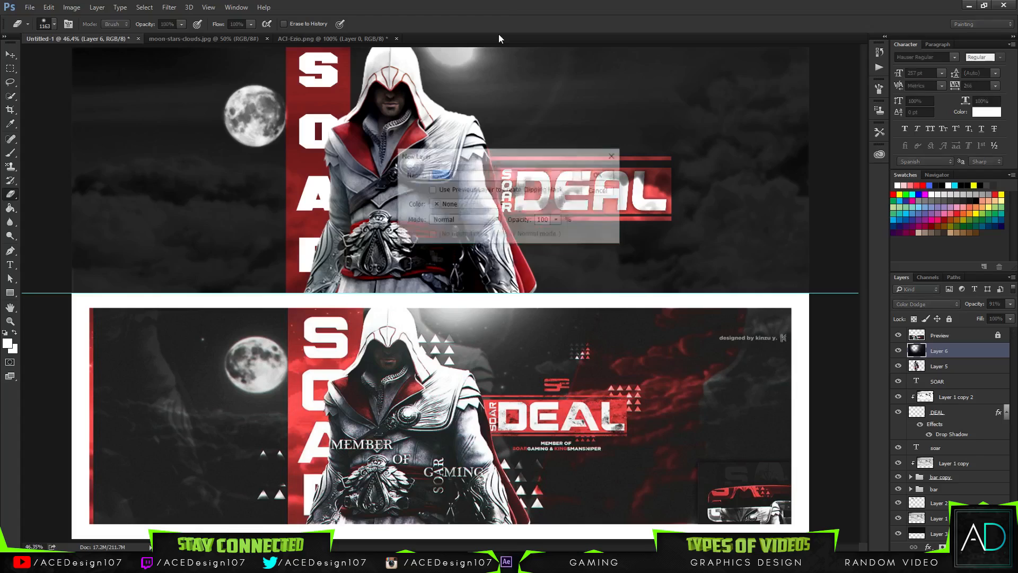
{"action": "key", "text": "Return"}
{"action": "left_click_drag", "start_coordinate": [983, 367], "coordinate": [971, 346]}
Scale down the flare on Layer 6 and reposition it just beside the hood at the banner's upper edge.
{"action": "key", "text": "ctrl+t"}
{"action": "key", "text": "ctrl+0"}
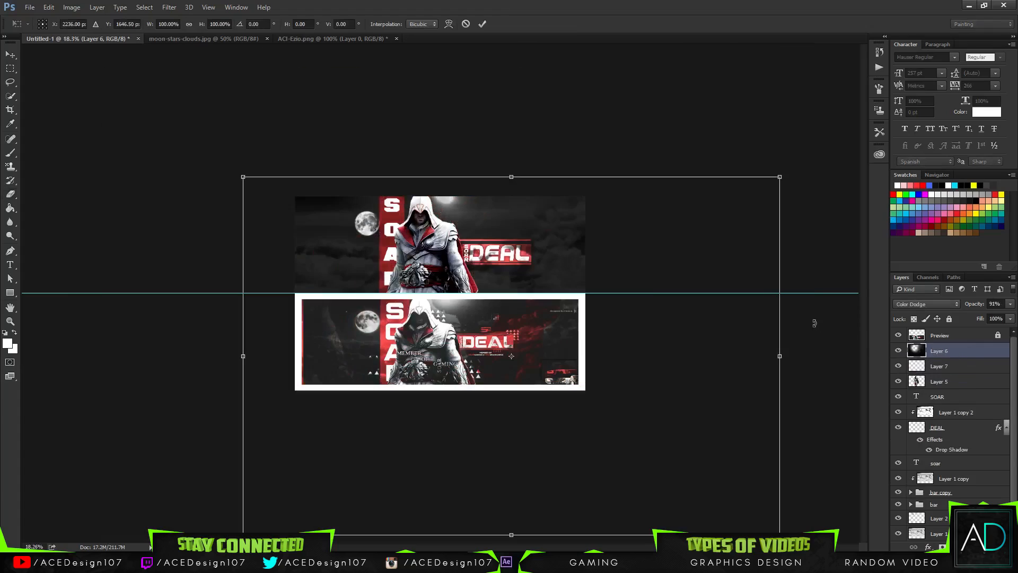
{"action": "left_click_drag", "start_coordinate": [779, 534], "coordinate": [689, 474]}
{"action": "left_click_drag", "start_coordinate": [550, 303], "coordinate": [508, 247]}
{"action": "key", "text": "Return"}
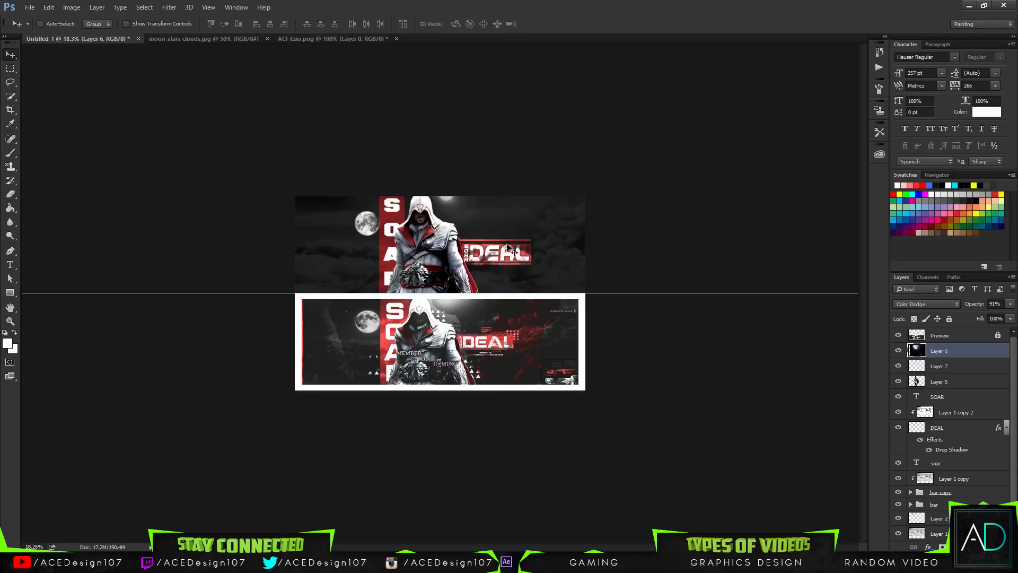
{"action": "key", "text": "ctrl+0"}
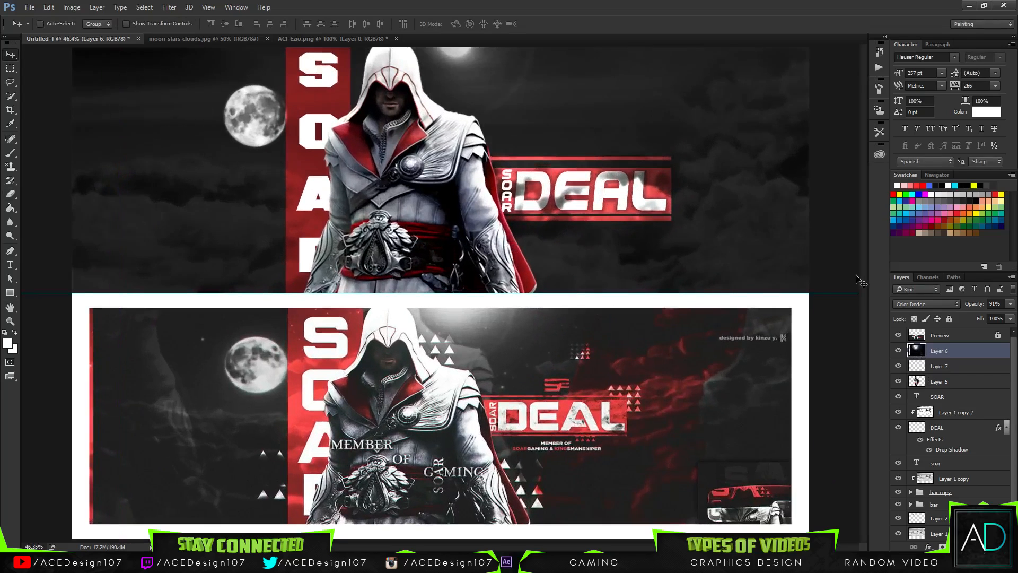
{"action": "left_click_drag", "start_coordinate": [684, 249], "coordinate": [684, 251]}
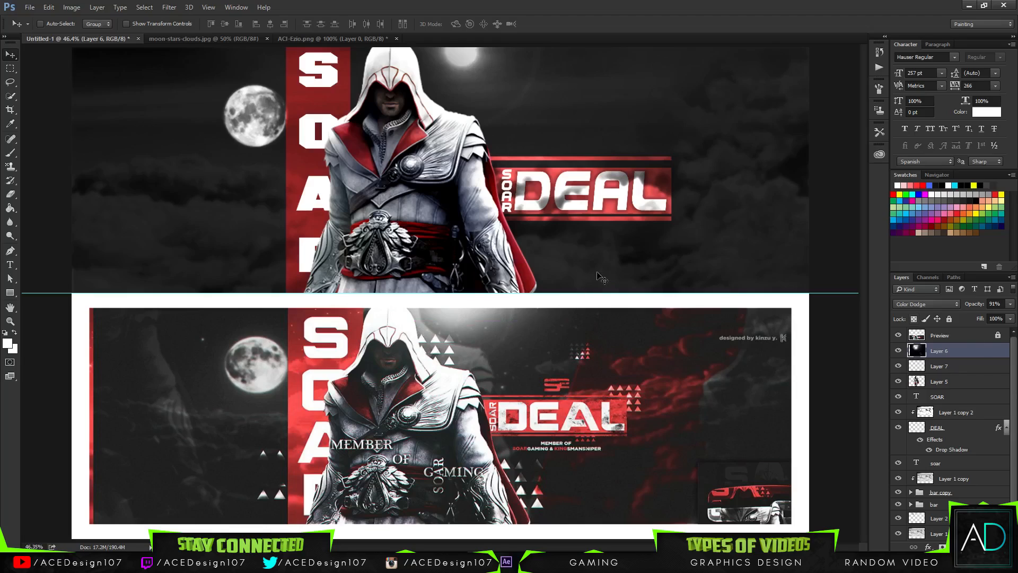
{"action": "left_click_drag", "start_coordinate": [597, 273], "coordinate": [597, 264]}
Make the empty Layer 7 active and set the soft round brush size to 700 px.
{"action": "left_click", "coordinate": [979, 366]}
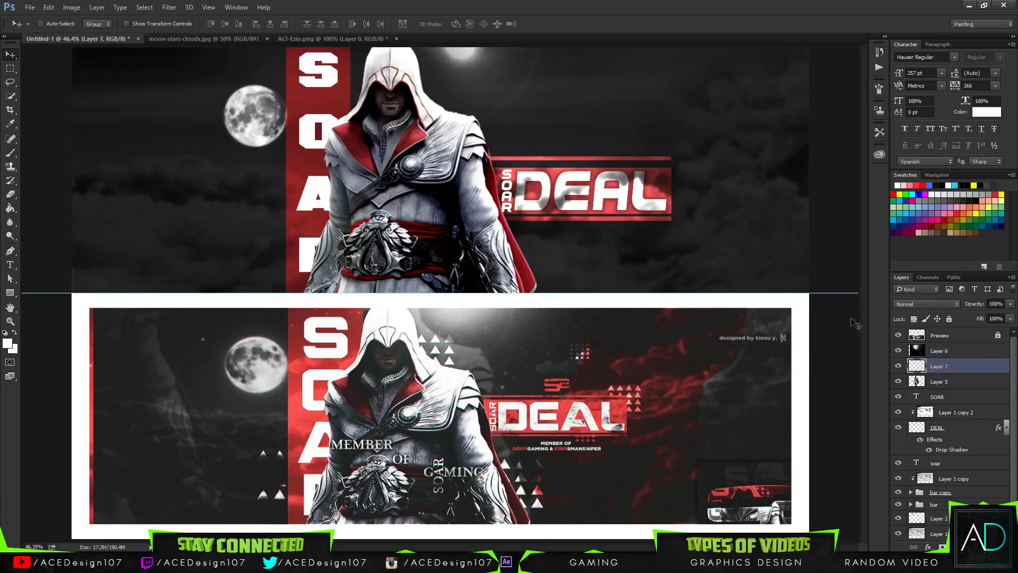
{"action": "key", "text": "b"}
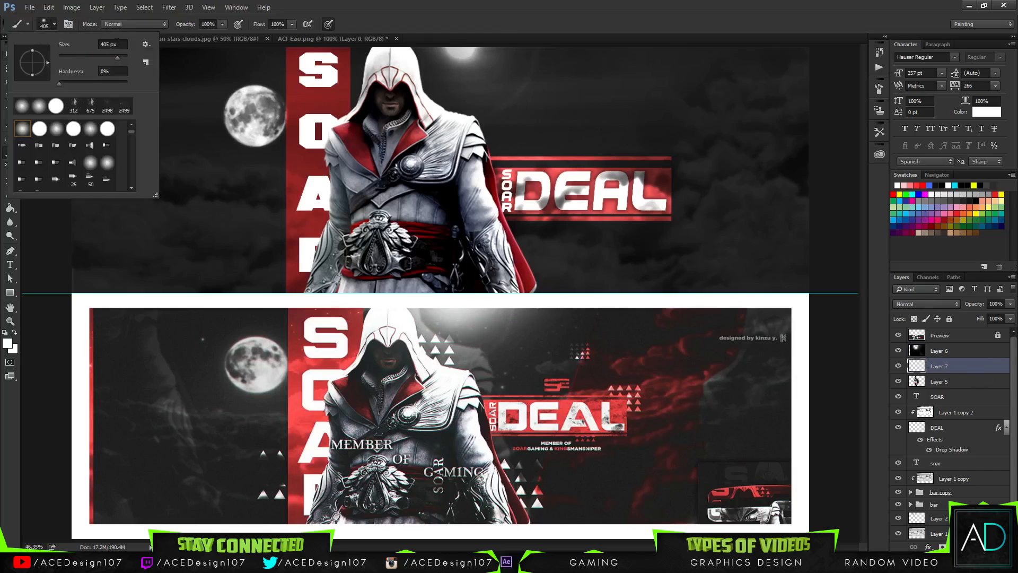
{"action": "left_click_drag", "start_coordinate": [117, 44], "coordinate": [100, 44]}
{"action": "type", "text": "700"}
{"action": "key", "text": "Return"}
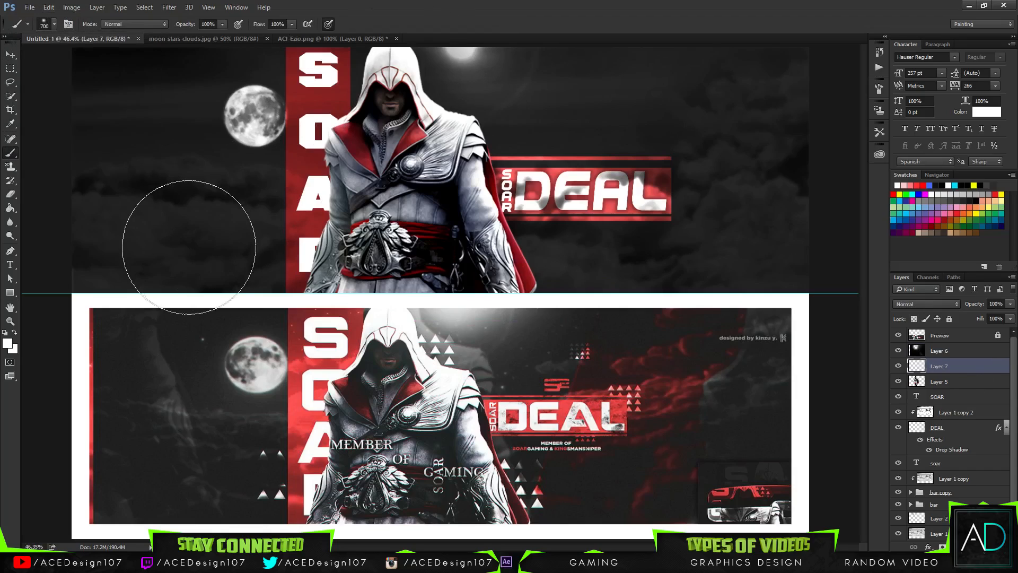
Paint a soft white glow over the assassin's hood on Layer 7 and lower the layer's opacity to 44%.
{"action": "key", "text": "ctrl+minus"}
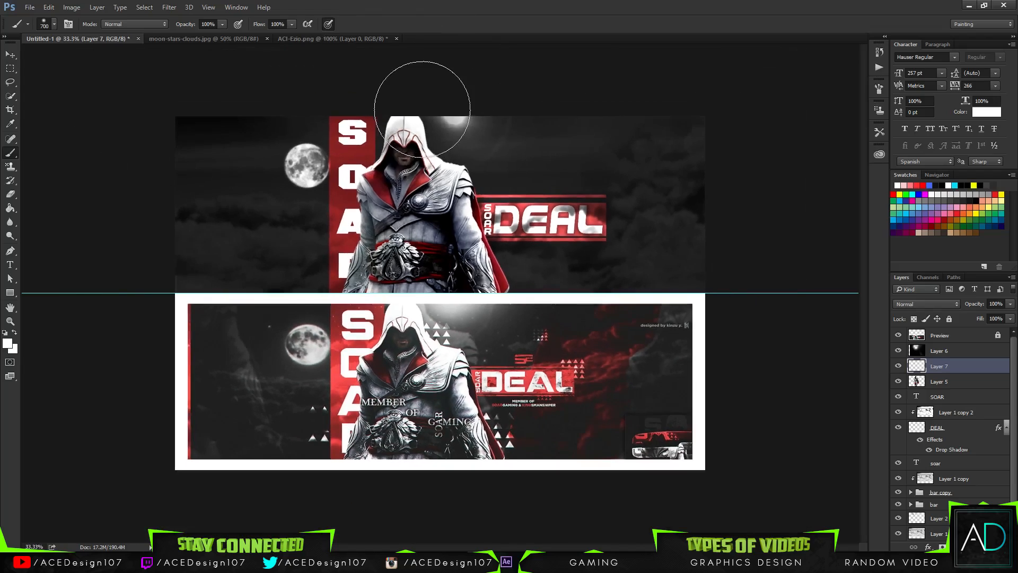
{"action": "left_click", "coordinate": [422, 99]}
{"action": "left_click", "coordinate": [409, 111]}
{"action": "key", "text": "ctrl+z"}
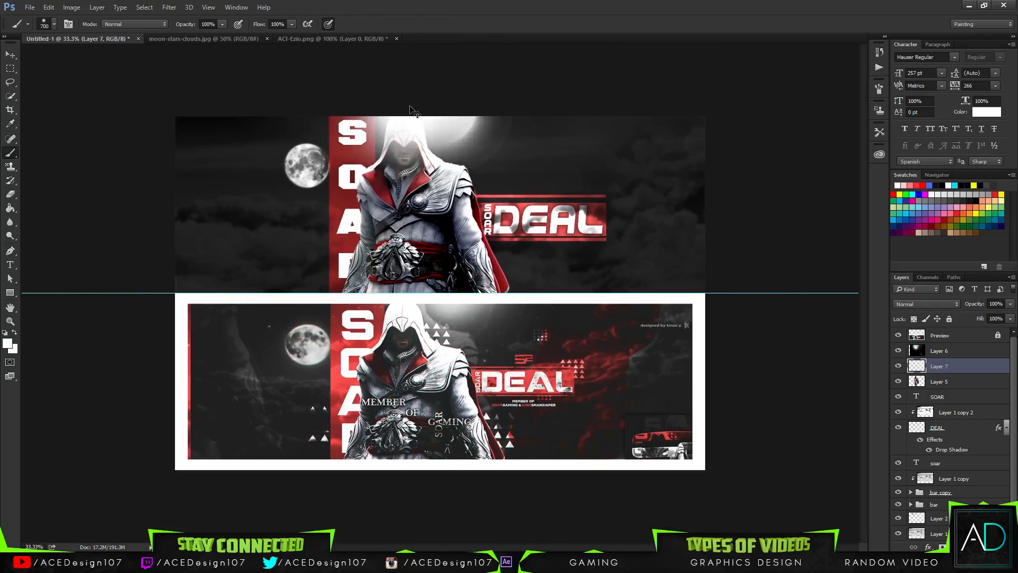
{"action": "left_click_drag", "start_coordinate": [1009, 303], "coordinate": [982, 314]}
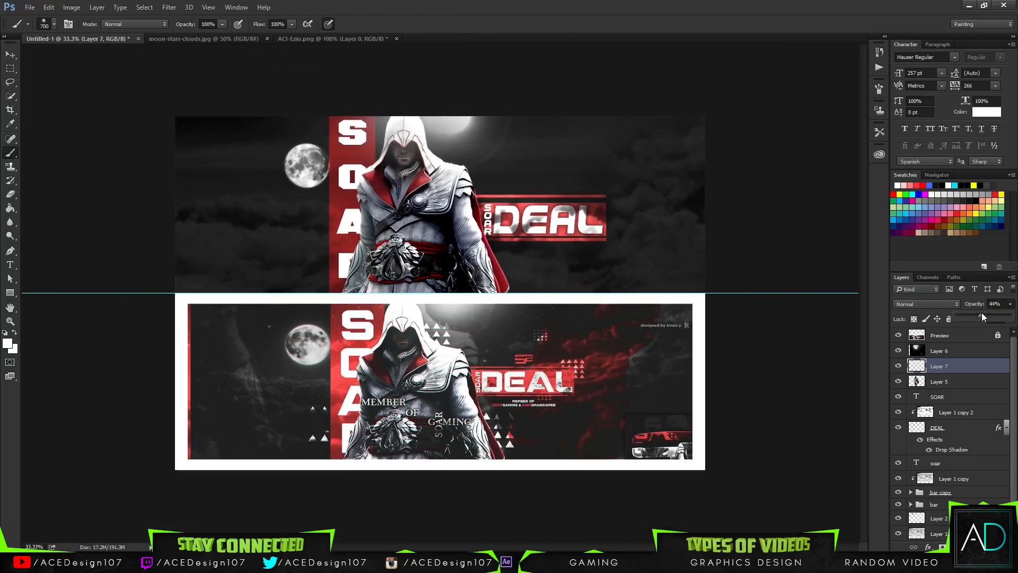
{"action": "left_click", "coordinate": [498, 26]}
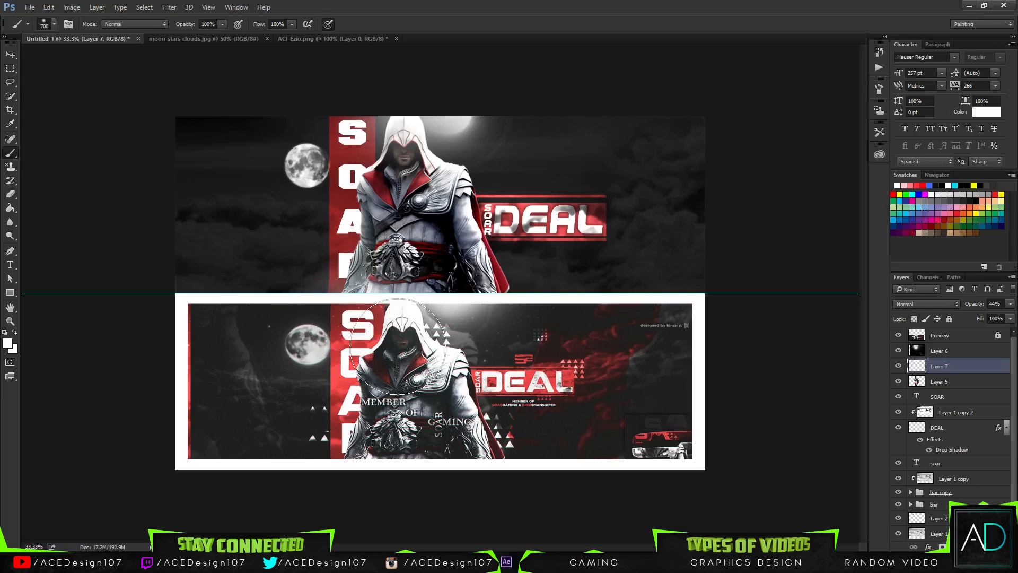
{"action": "key", "text": "ctrl+z"}
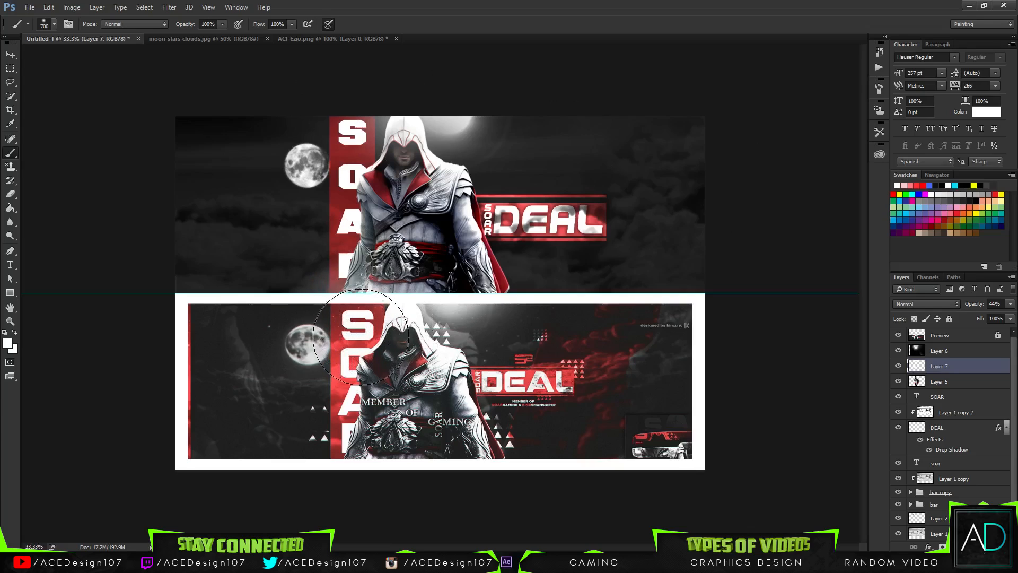
{"action": "key", "text": "e"}
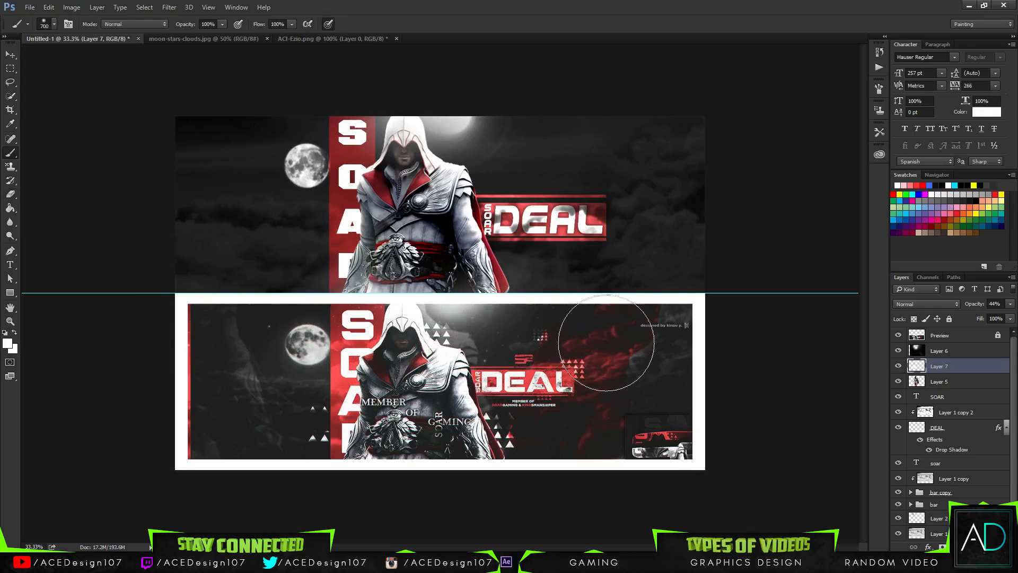
{"action": "key", "text": "b"}
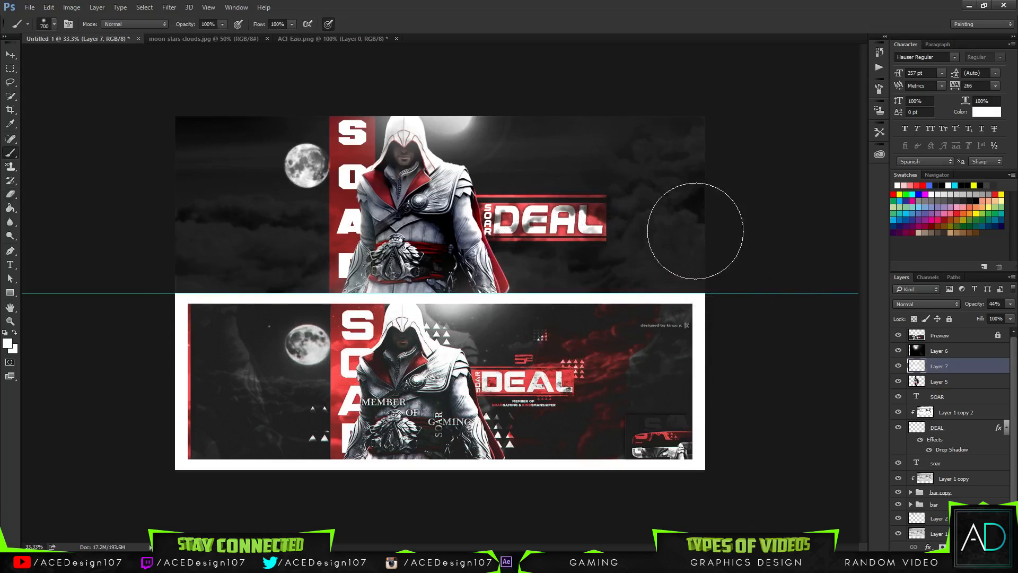
{"action": "key", "text": "v"}
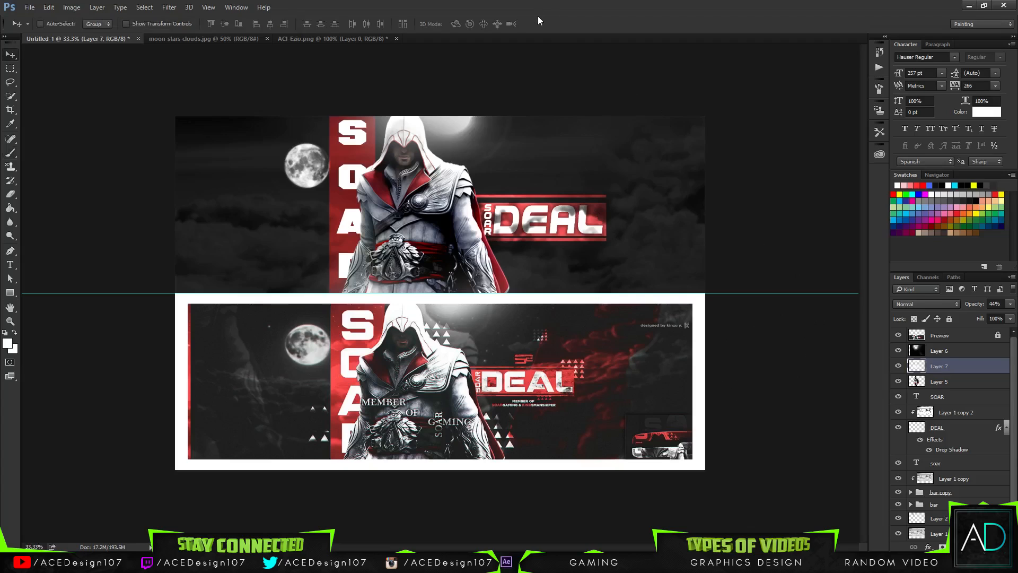
{"action": "key", "text": "ctrl+plus"}
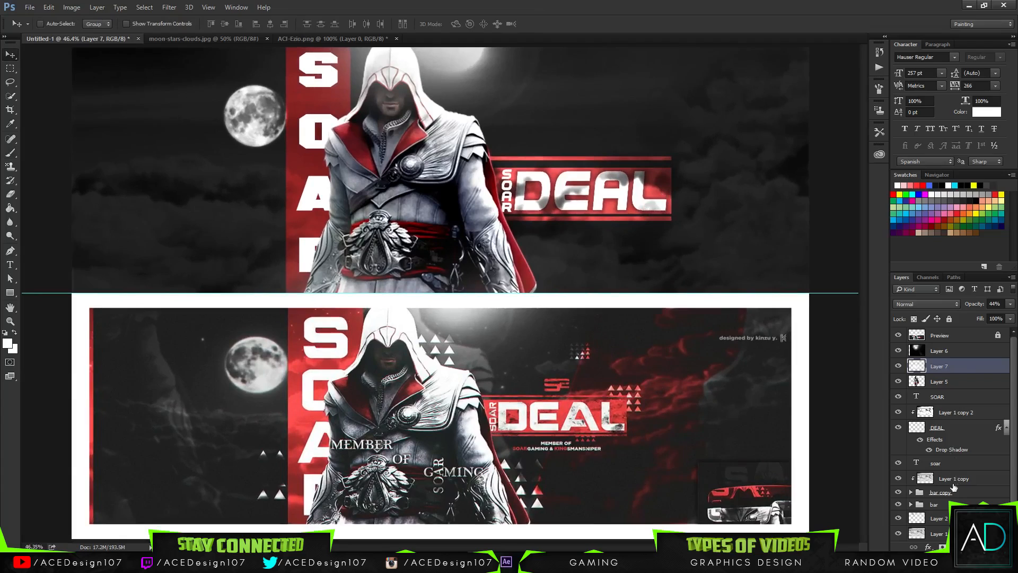
Draw a closed Pen path with a straight slanted side and a wavy opposite side, from above the banner across the DEAL text to below it.
{"action": "key", "text": "p"}
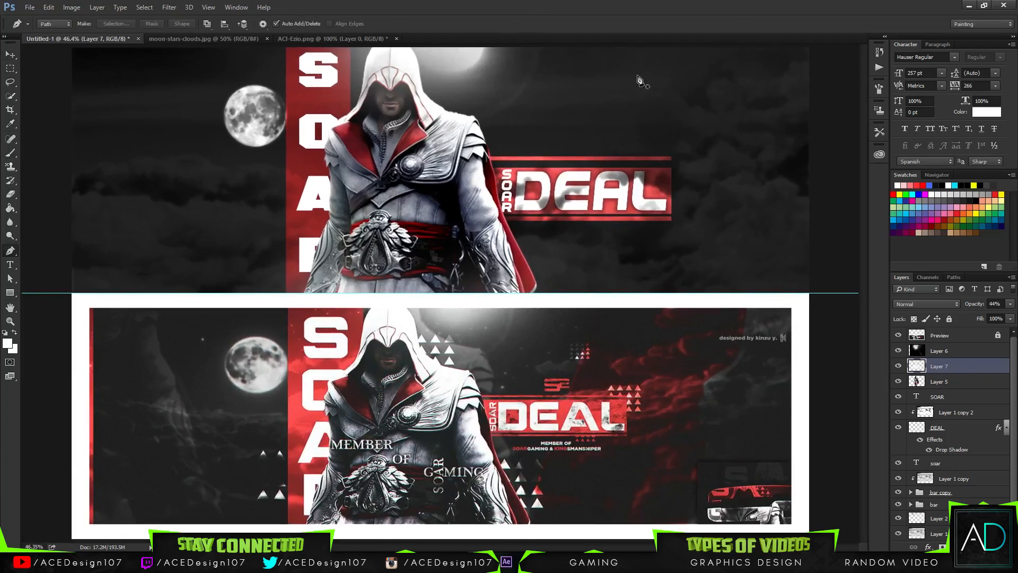
{"action": "key", "text": "ctrl+minus"}
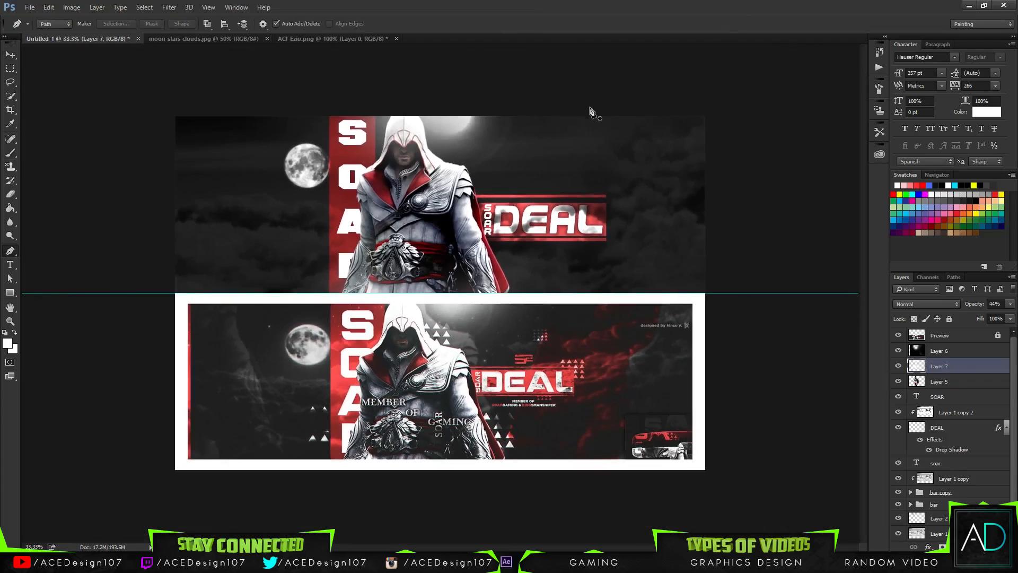
{"action": "left_click", "coordinate": [602, 105]}
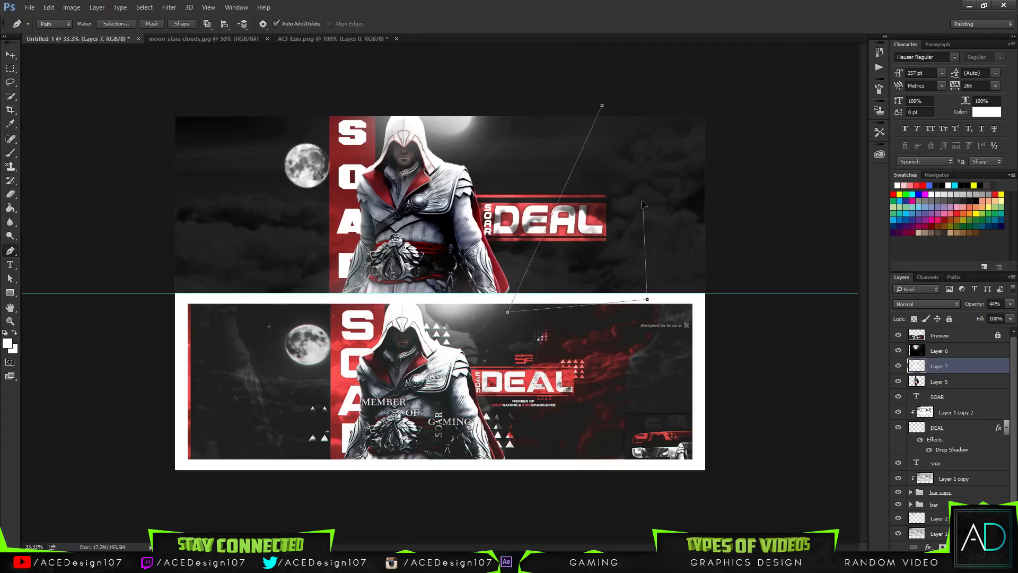
{"action": "left_click_drag", "start_coordinate": [642, 204], "coordinate": [661, 164]}
{"action": "left_click_drag", "start_coordinate": [636, 153], "coordinate": [608, 36]}
{"action": "key", "text": "ctrl+z"}
{"action": "key", "text": "ctrl+z"}
{"action": "left_click", "coordinate": [644, 94], "text": "alt"}
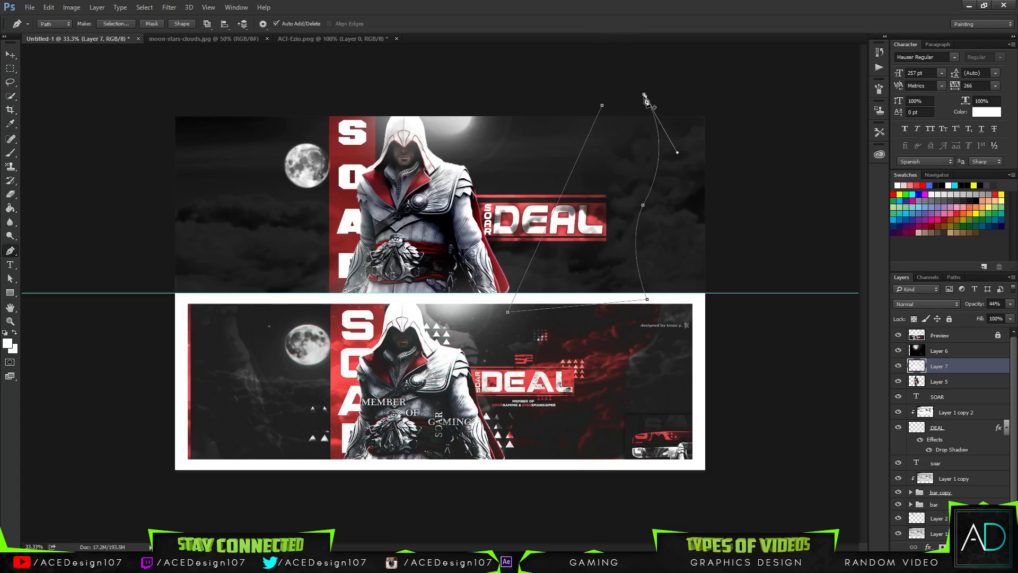
{"action": "left_click", "coordinate": [602, 105]}
{"action": "right_click", "coordinate": [601, 107]}
{"action": "left_click", "coordinate": [630, 6]}
{"action": "right_click", "coordinate": [603, 115]}
{"action": "right_click", "coordinate": [589, 130]}
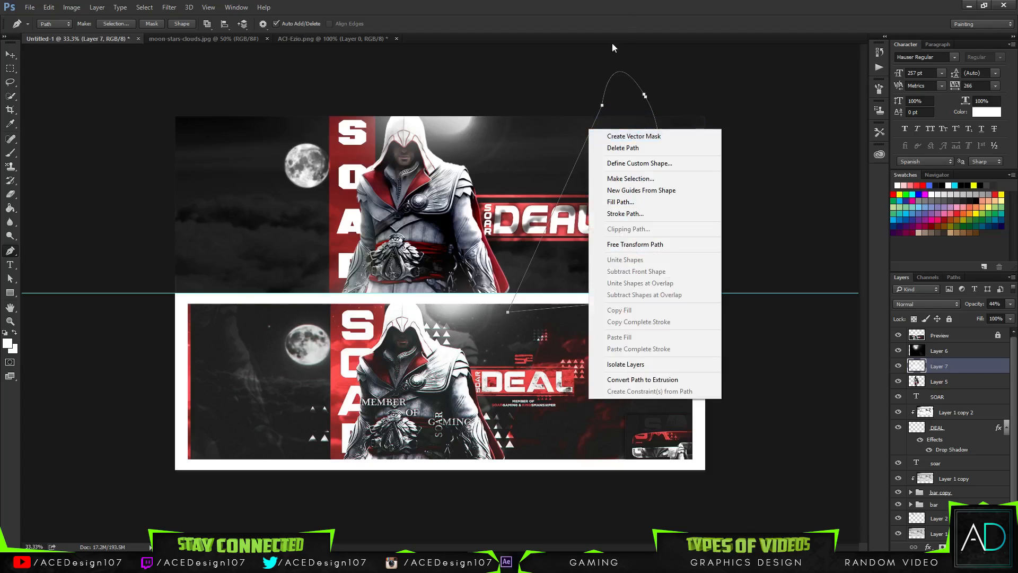
{"action": "left_click", "coordinate": [625, 201]}
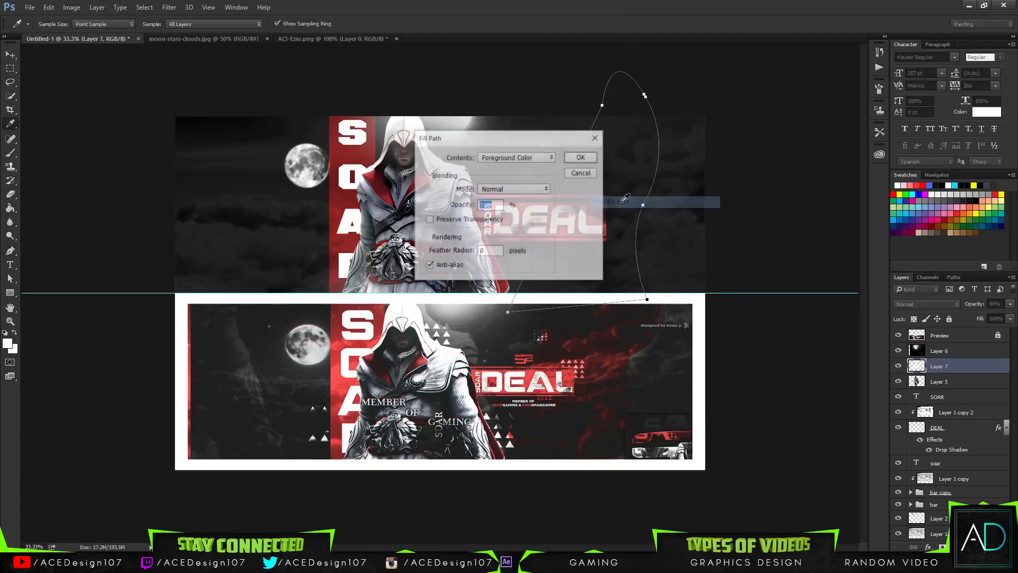
{"action": "left_click", "coordinate": [588, 171]}
{"action": "right_click", "coordinate": [585, 147]}
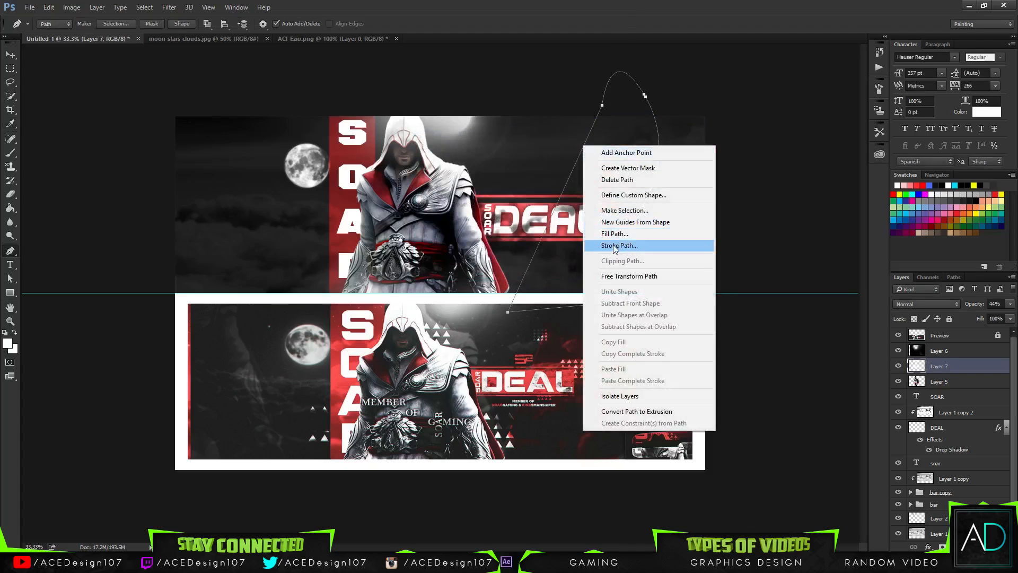
{"action": "left_click", "coordinate": [615, 246]}
{"action": "left_click", "coordinate": [581, 205]}
{"action": "right_click", "coordinate": [579, 157]}
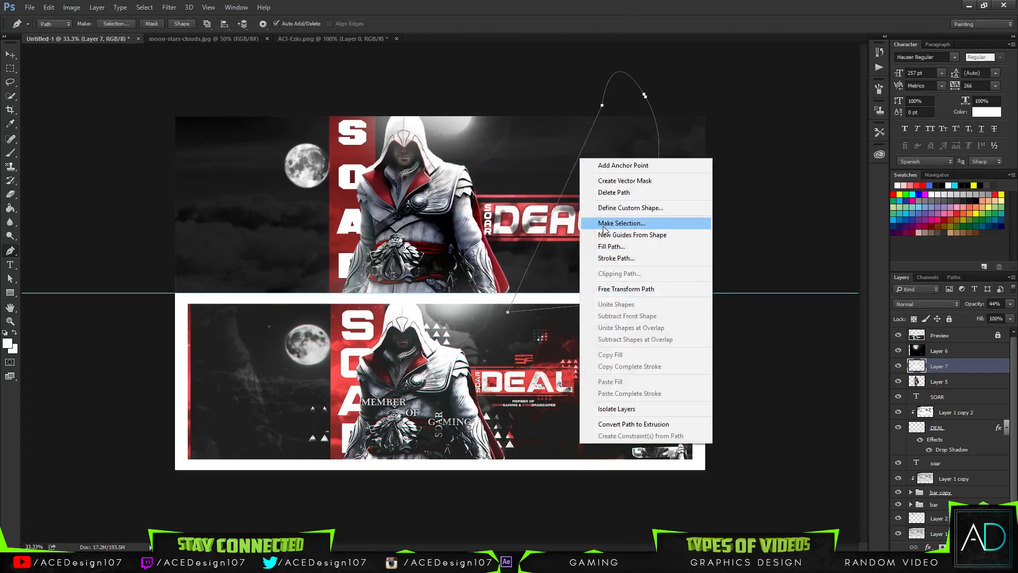
{"action": "left_click", "coordinate": [610, 249]}
{"action": "left_click", "coordinate": [581, 172]}
Convert the closed pen path into a selection.
{"action": "right_click", "coordinate": [585, 164]}
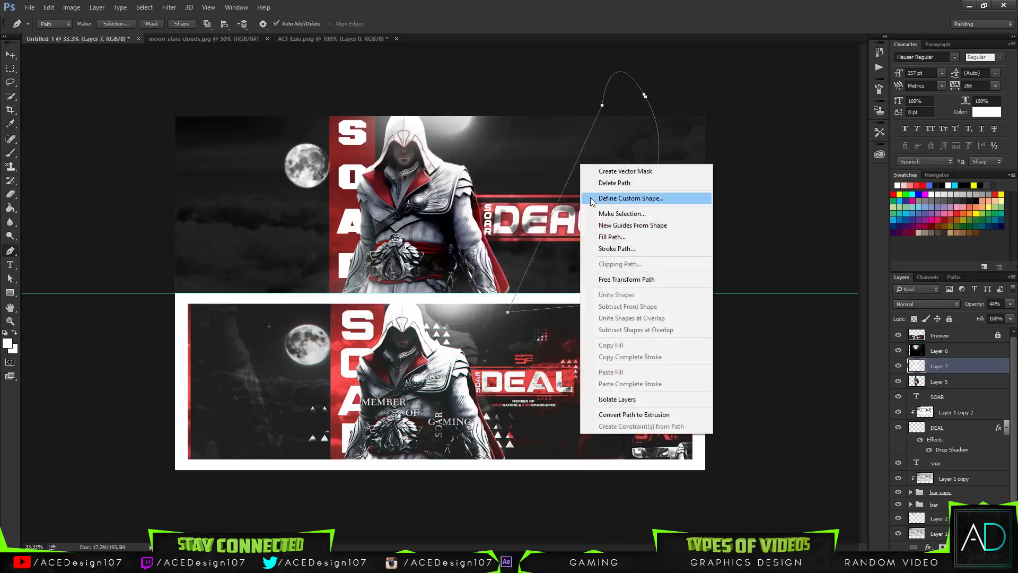
{"action": "left_click", "coordinate": [610, 211]}
{"action": "left_click", "coordinate": [565, 165]}
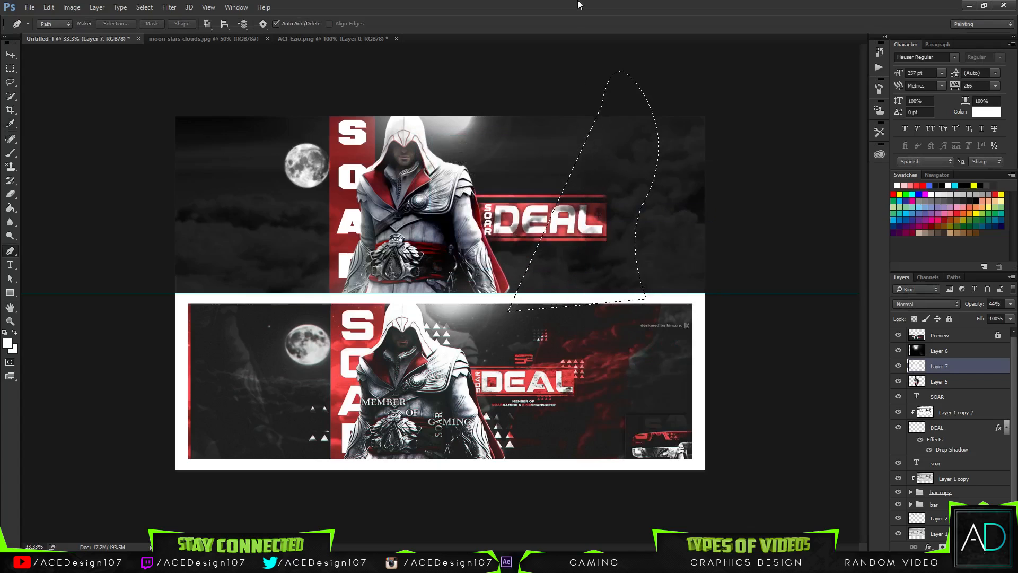
Set the foreground colour to light red ff7067 and fill the selection with it on Layer 7 using the Paint Bucket.
{"action": "left_click", "coordinate": [7, 343]}
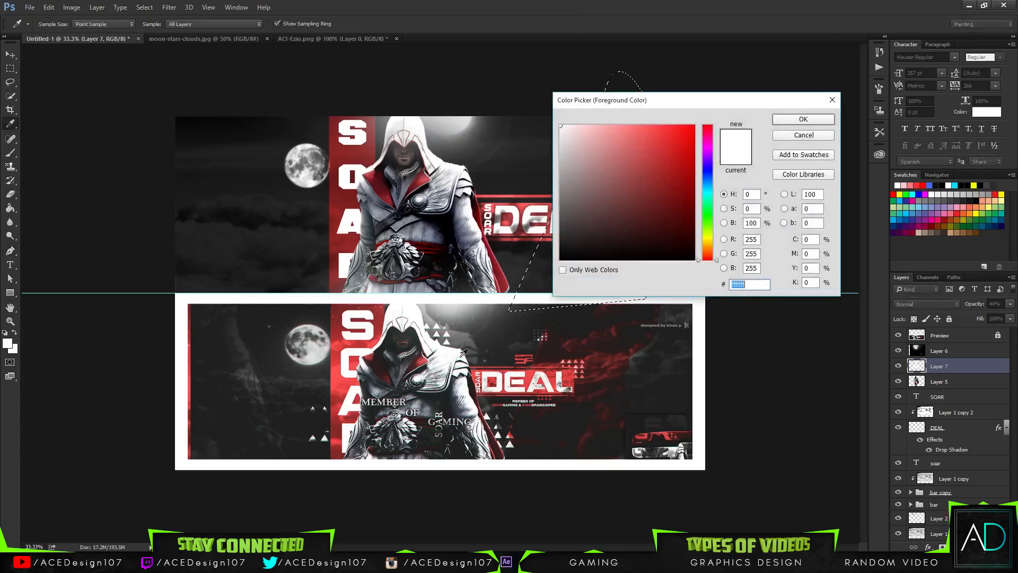
{"action": "left_click", "coordinate": [587, 339]}
{"action": "mouse_move", "coordinate": [658, 169]}
{"action": "left_mouse_down"}
{"action": "mouse_move", "coordinate": [672, 100]}
{"action": "mouse_move", "coordinate": [640, 125]}
{"action": "left_mouse_up"}
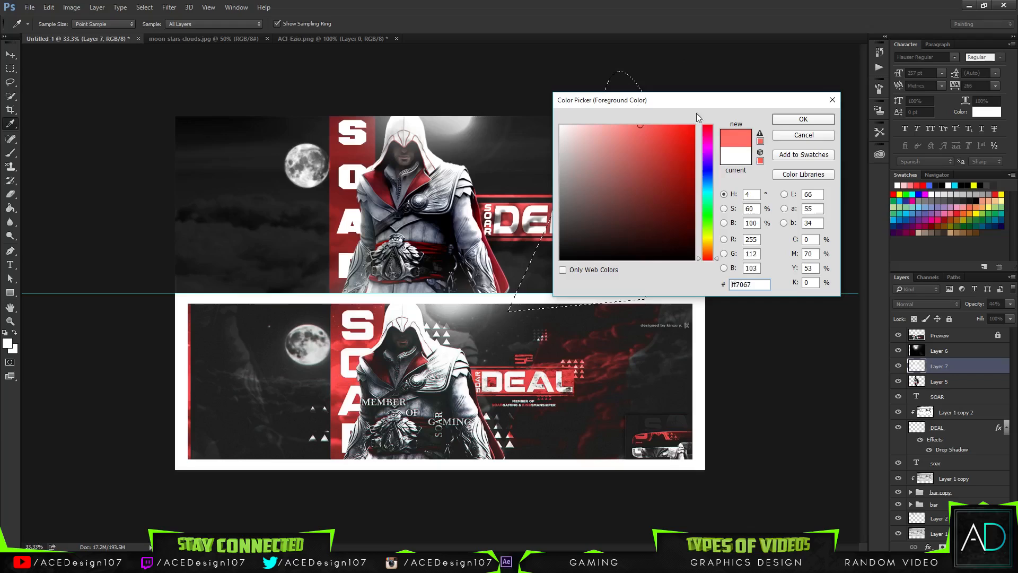
{"action": "left_click", "coordinate": [798, 121]}
{"action": "key", "text": "g"}
{"action": "left_click", "coordinate": [627, 169]}
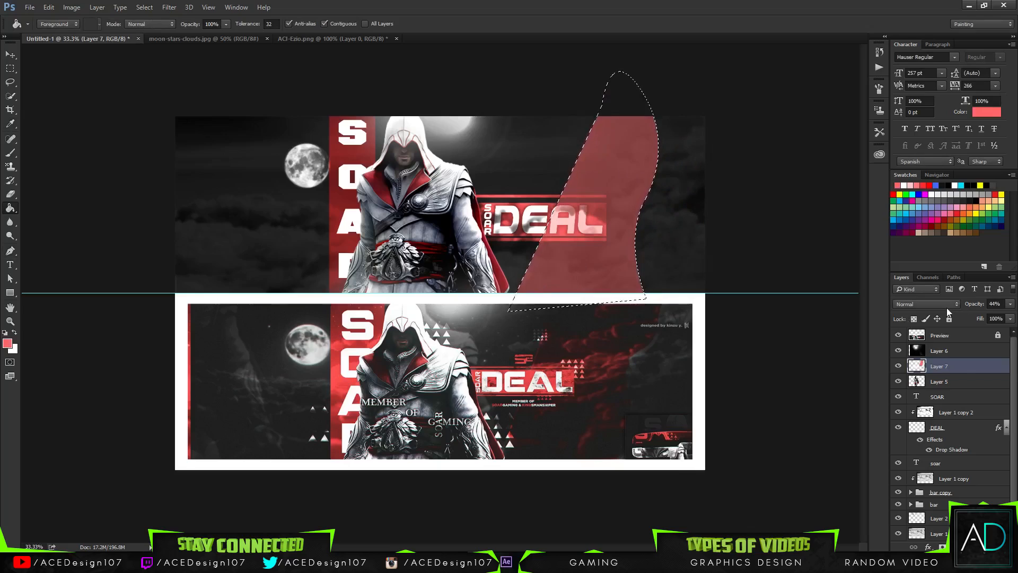
Try several blend modes on Layer 7, settle on Soft Light, and deselect the red shape.
{"action": "left_click", "coordinate": [926, 304]}
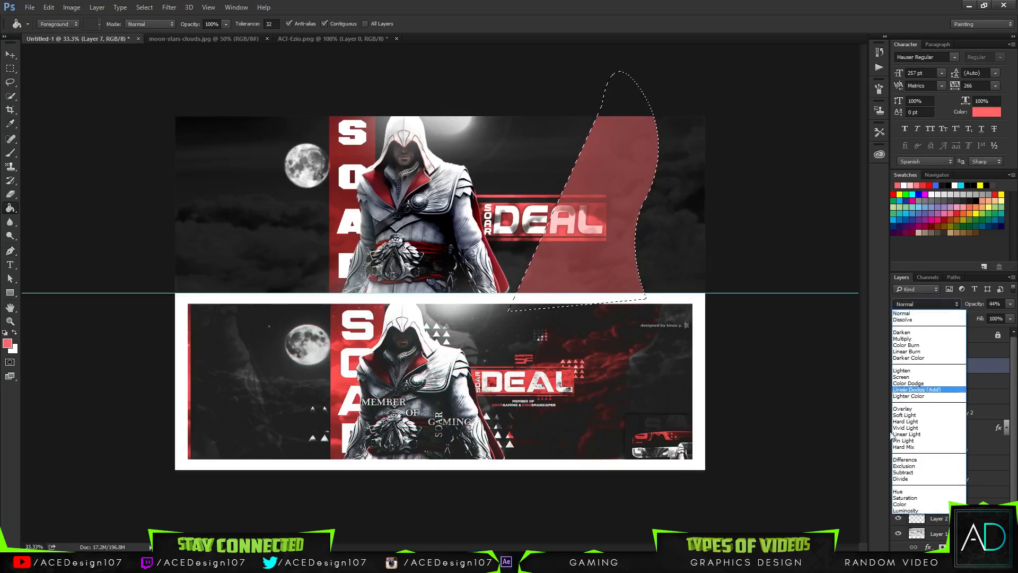
{"action": "left_click", "coordinate": [904, 466]}
{"action": "left_click", "coordinate": [927, 303]}
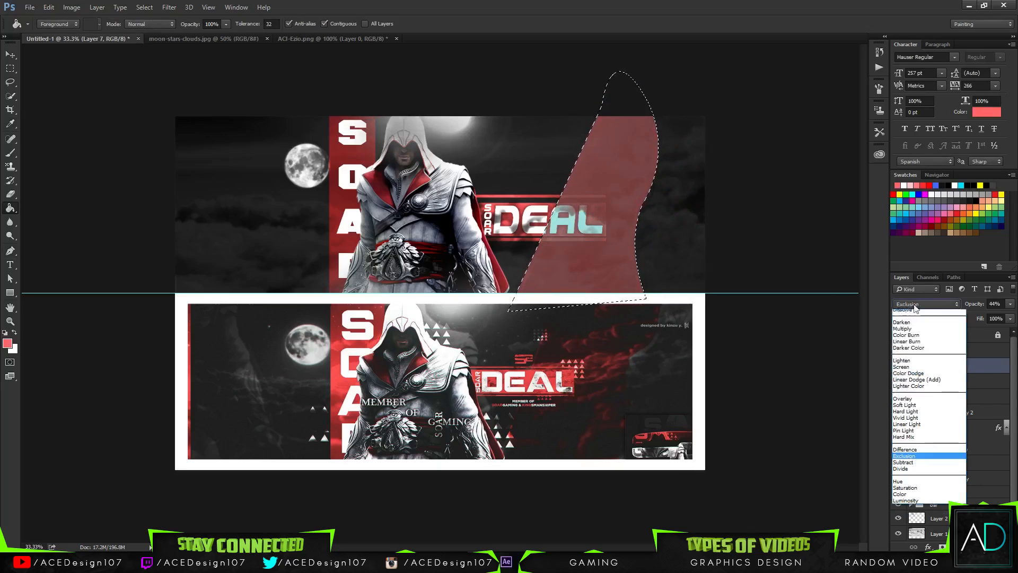
{"action": "left_click", "coordinate": [907, 412]}
{"action": "key", "text": "Down"}
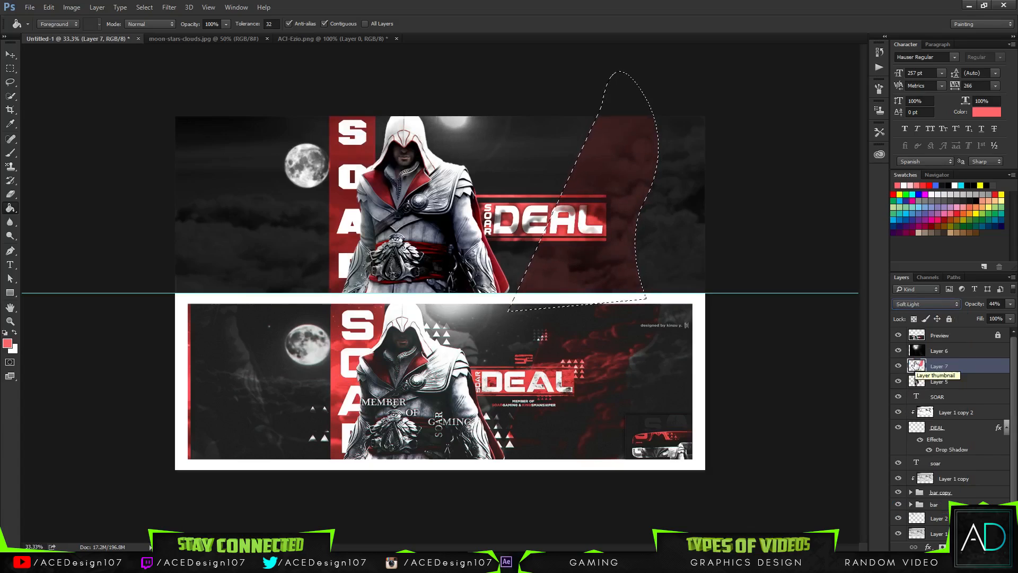
{"action": "key", "text": "ctrl+d"}
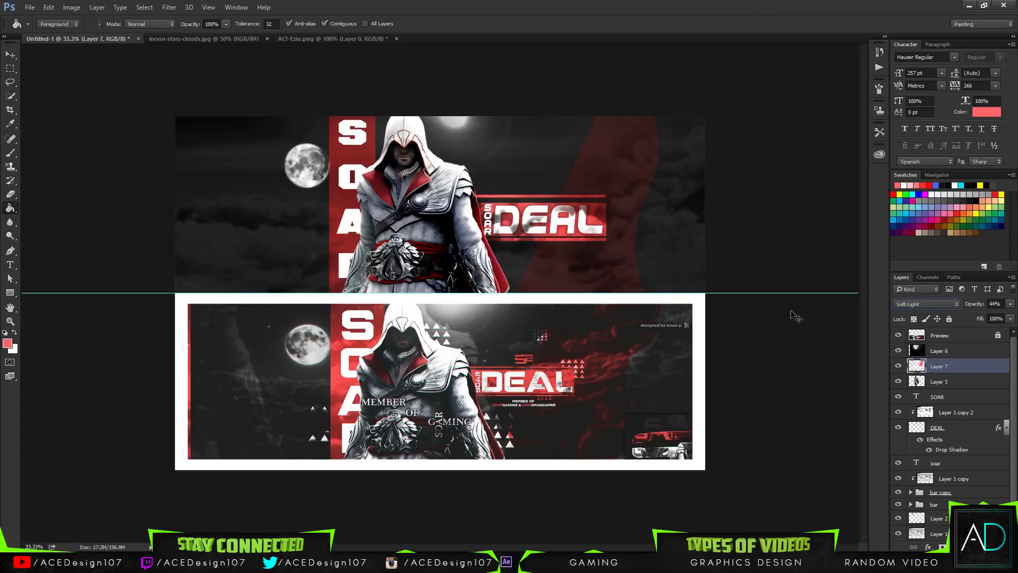
Adjust Layer 7's Hue/Saturation with Saturation +34 and Lightness -5.
{"action": "key", "text": "ctrl+u"}
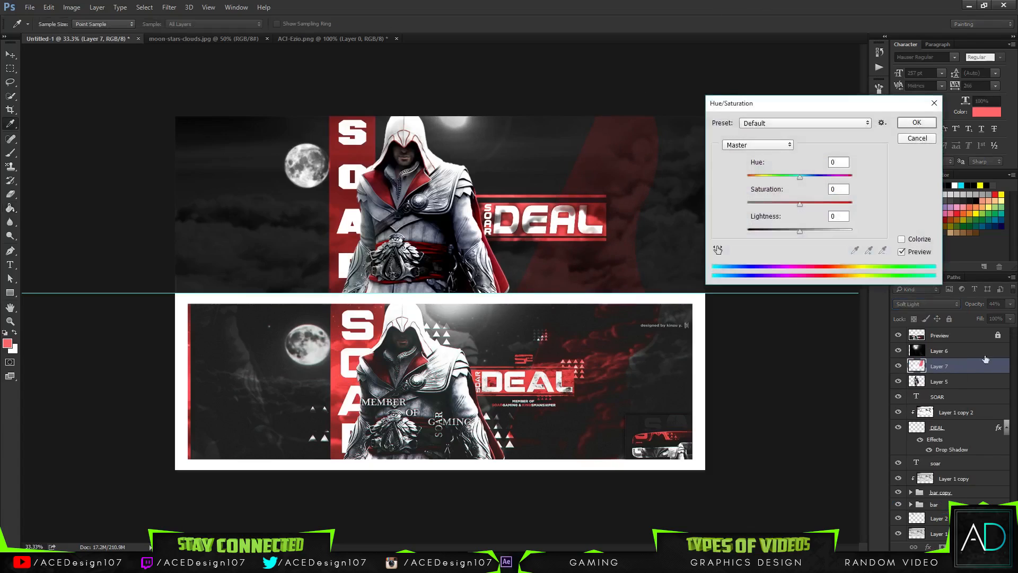
{"action": "mouse_move", "coordinate": [800, 233]}
{"action": "left_mouse_down"}
{"action": "mouse_move", "coordinate": [765, 228]}
{"action": "mouse_move", "coordinate": [831, 231]}
{"action": "mouse_move", "coordinate": [810, 230]}
{"action": "left_mouse_up"}
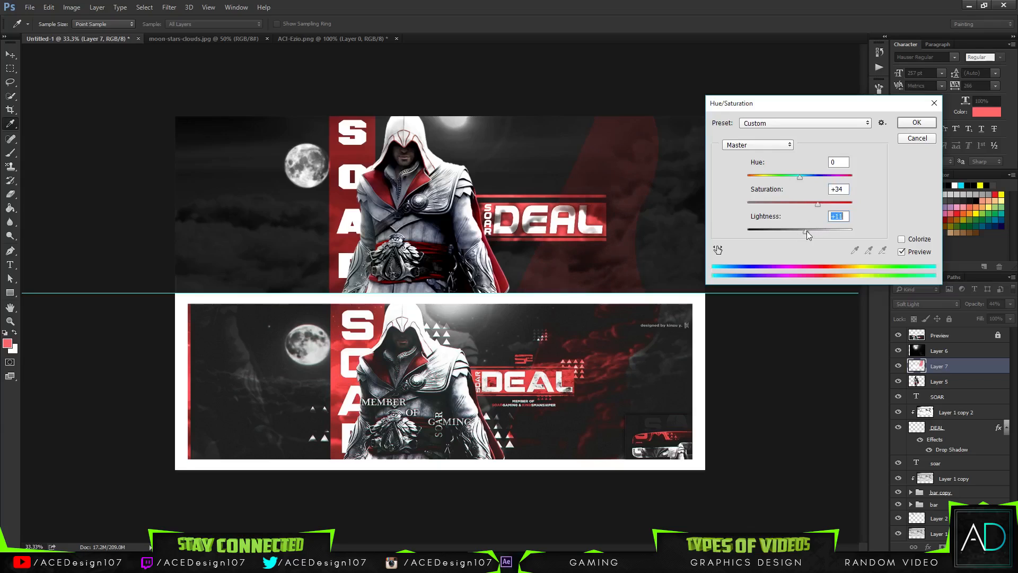
{"action": "left_click_drag", "start_coordinate": [807, 231], "coordinate": [796, 230]}
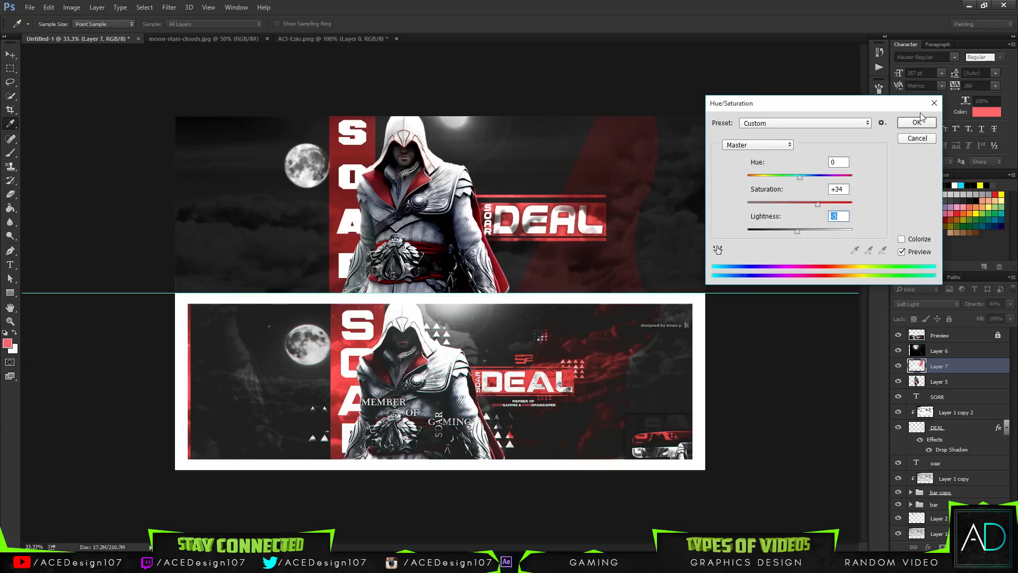
{"action": "left_click", "coordinate": [908, 123]}
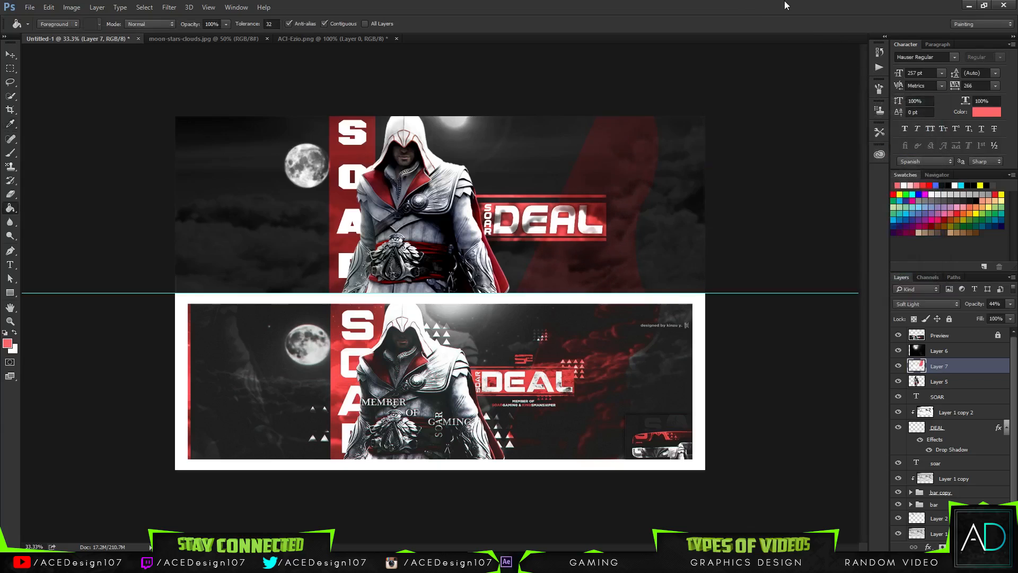
Select the curved red shape on Layer 7 with the Magic Wand tool at tolerance 150.
{"action": "key", "text": "ctrl+0"}
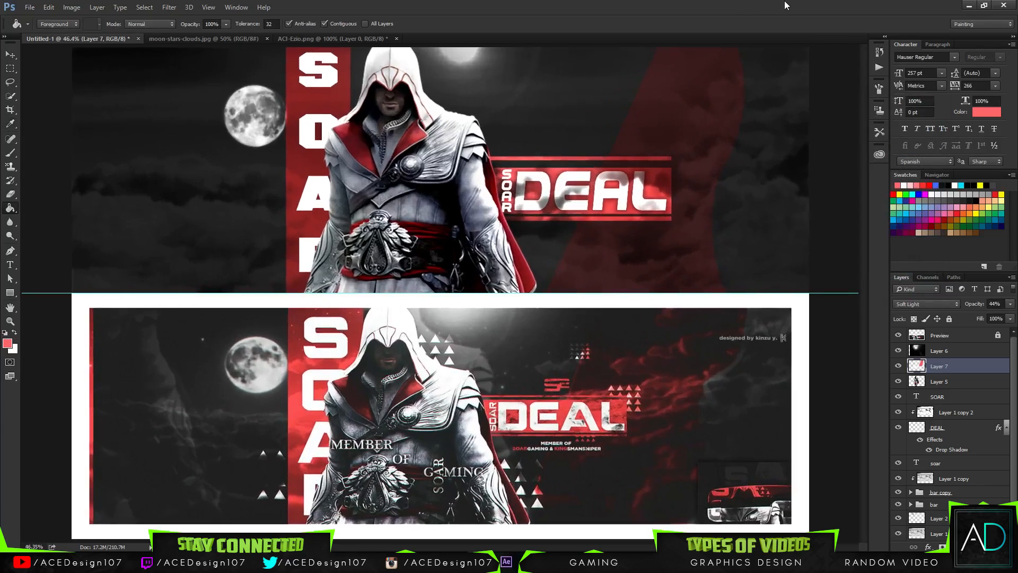
{"action": "left_click", "coordinate": [923, 370], "text": "ctrl"}
{"action": "key", "text": "w"}
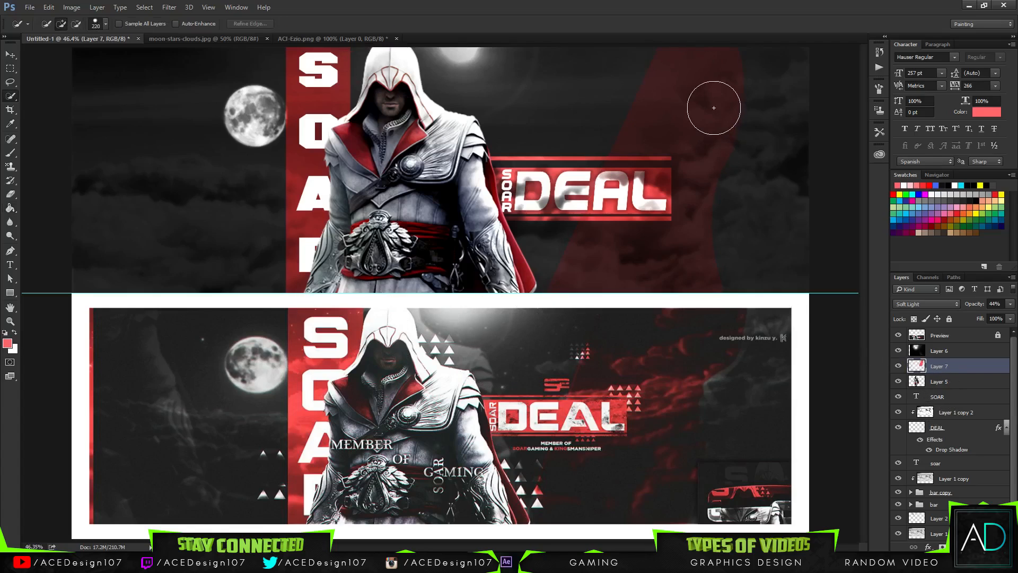
{"action": "left_click", "coordinate": [713, 107]}
{"action": "key", "text": "ctrl+d"}
{"action": "left_click", "coordinate": [8, 102]}
{"action": "left_click", "coordinate": [47, 108]}
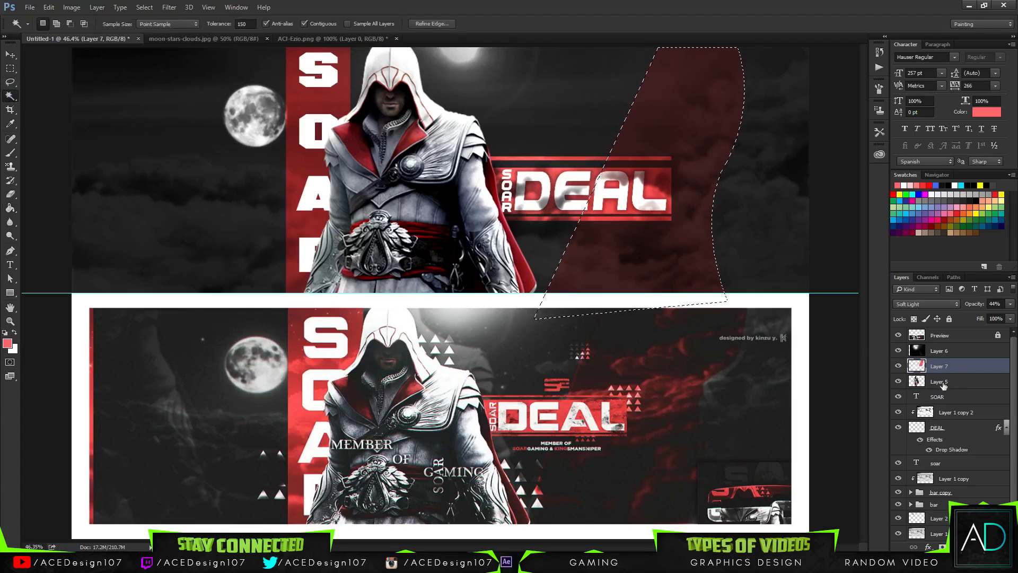
Darken the Layer 1 clouds inside the selected shape with Levels, setting the midtones to 0.38, and deselect.
{"action": "scroll", "coordinate": [941, 448], "scroll_direction": "down", "scroll_amount": 2}
{"action": "left_click", "coordinate": [931, 503]}
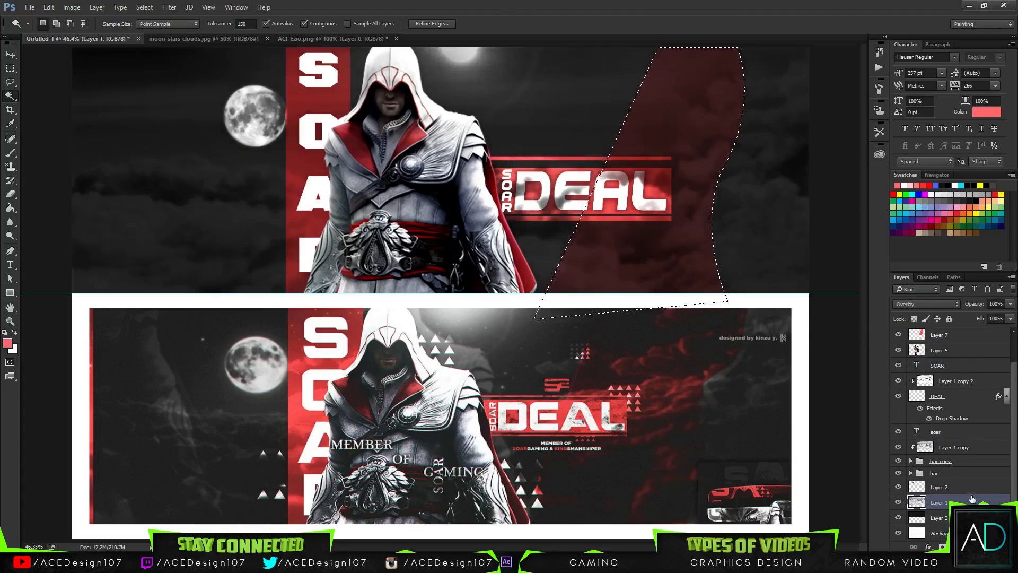
{"action": "key", "text": "ctrl+l"}
{"action": "left_click_drag", "start_coordinate": [862, 211], "coordinate": [898, 213]}
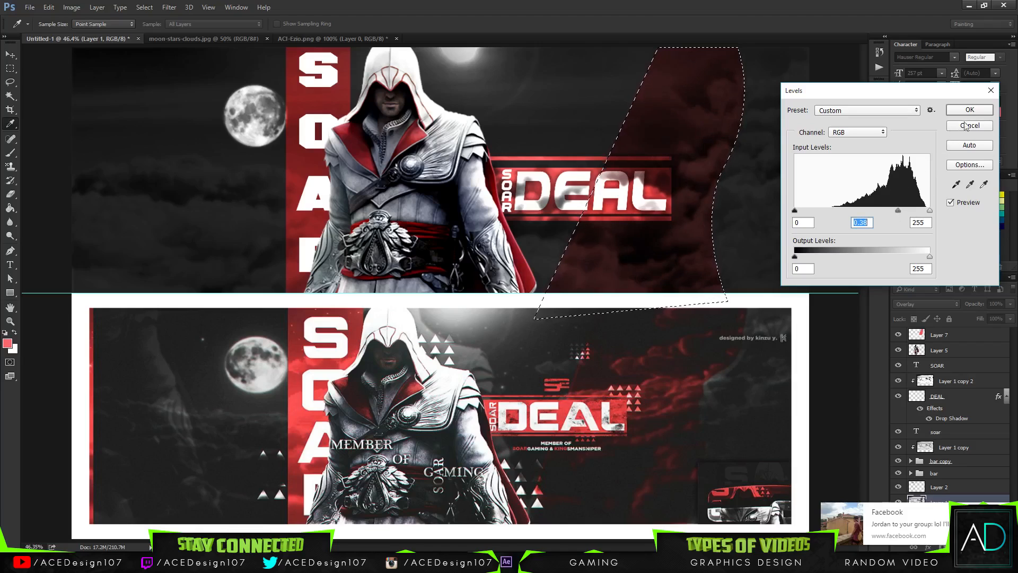
{"action": "left_click", "coordinate": [966, 126]}
{"action": "key", "text": "ctrl+d"}
{"action": "key", "text": "w"}
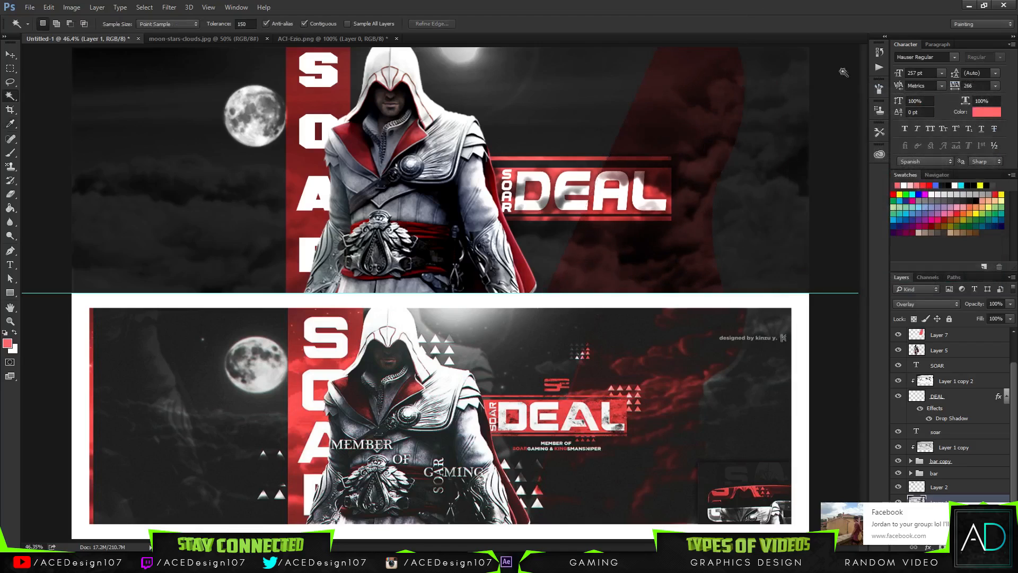
Try softening the red shape on Layer 7 with a Gaussian Blur of 19.1 pixels, and deselect it.
{"action": "left_click", "coordinate": [967, 337]}
{"action": "left_click", "coordinate": [169, 7]}
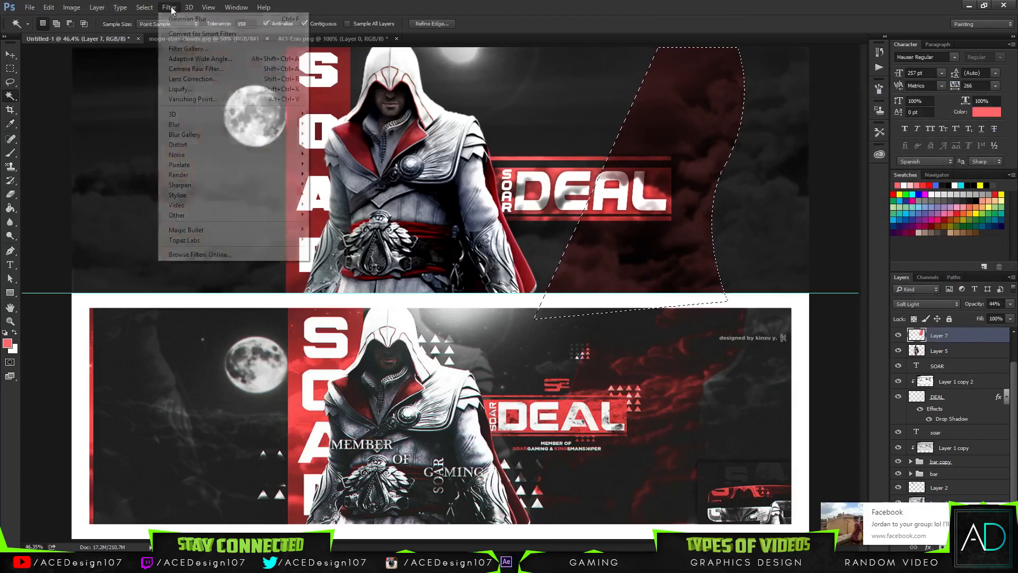
{"action": "left_click", "coordinate": [202, 19]}
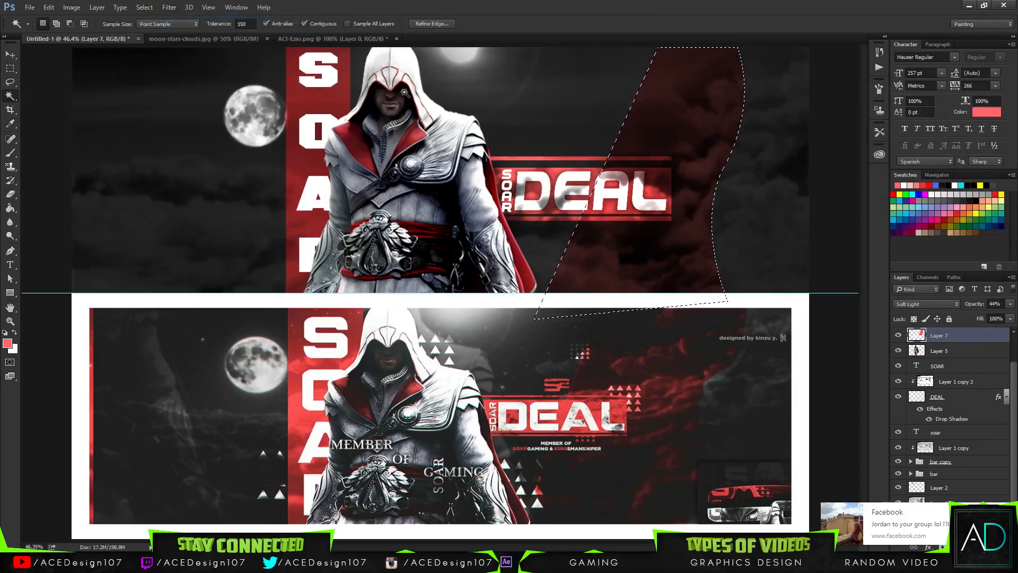
{"action": "left_click", "coordinate": [170, 7]}
{"action": "mouse_move", "coordinate": [206, 124]}
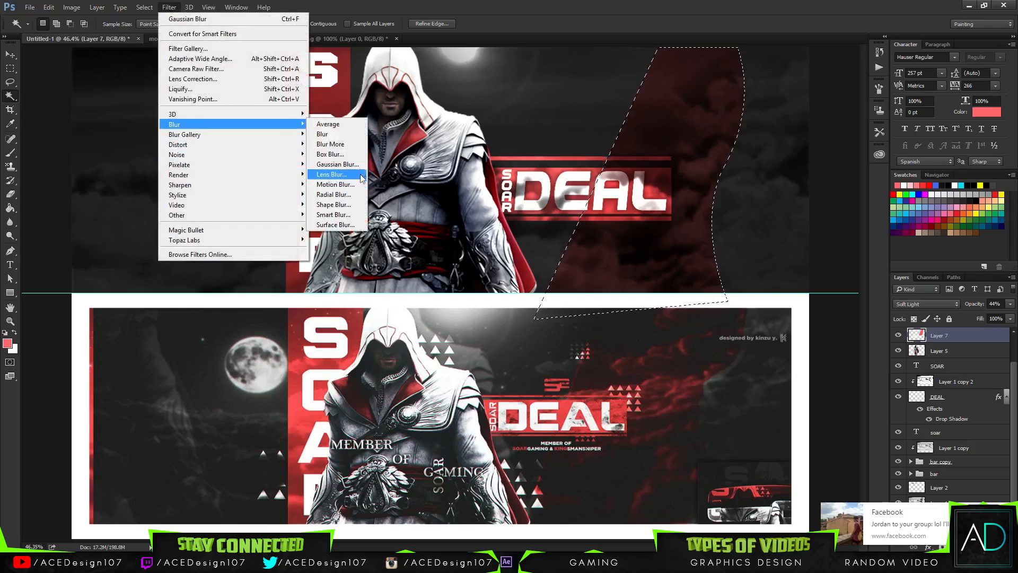
{"action": "left_click", "coordinate": [334, 164]}
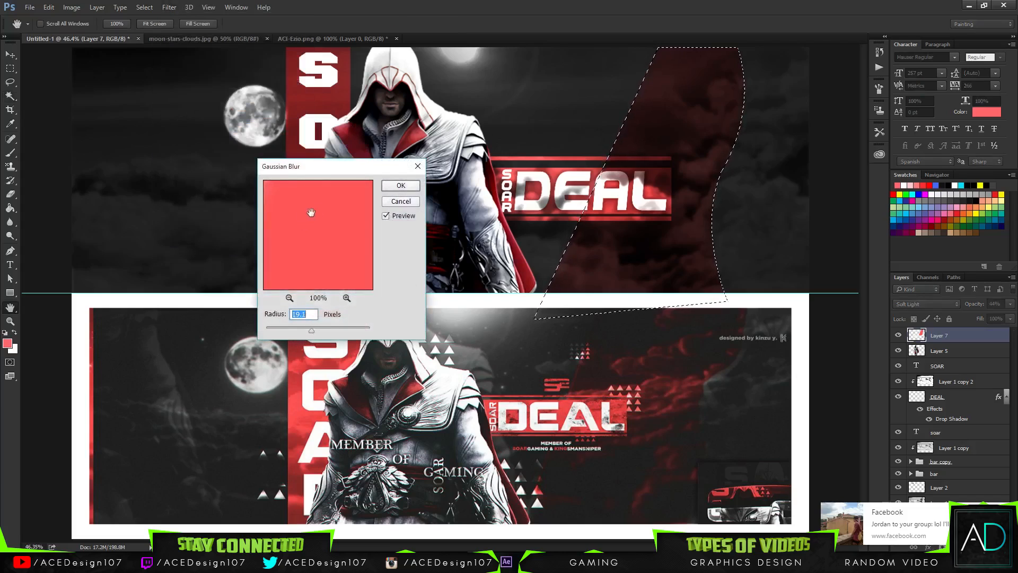
{"action": "left_click", "coordinate": [290, 298]}
{"action": "left_click", "coordinate": [289, 298]}
{"action": "left_click", "coordinate": [290, 298]}
{"action": "left_click", "coordinate": [290, 298]}
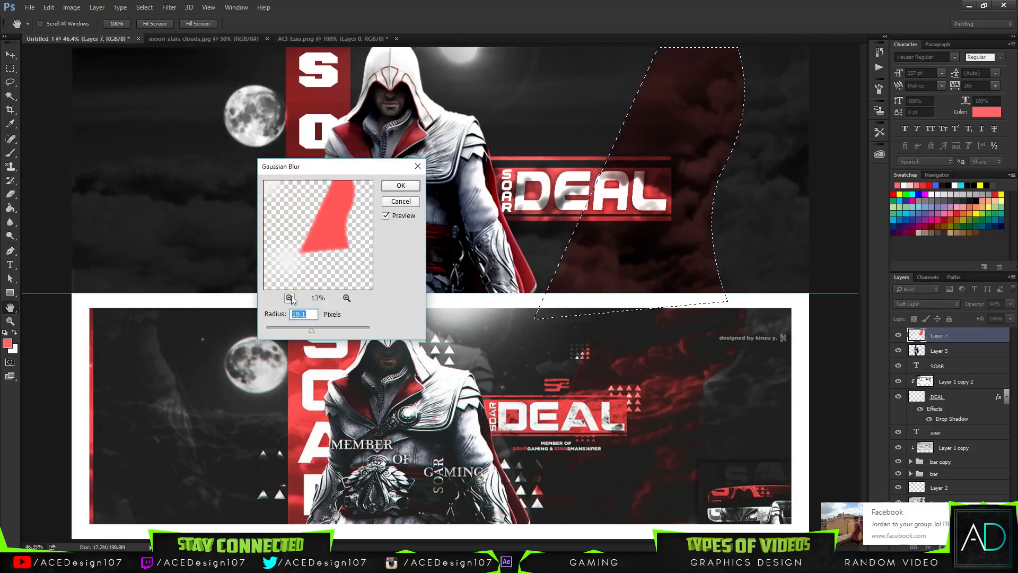
{"action": "left_click", "coordinate": [401, 185]}
{"action": "key", "text": "w"}
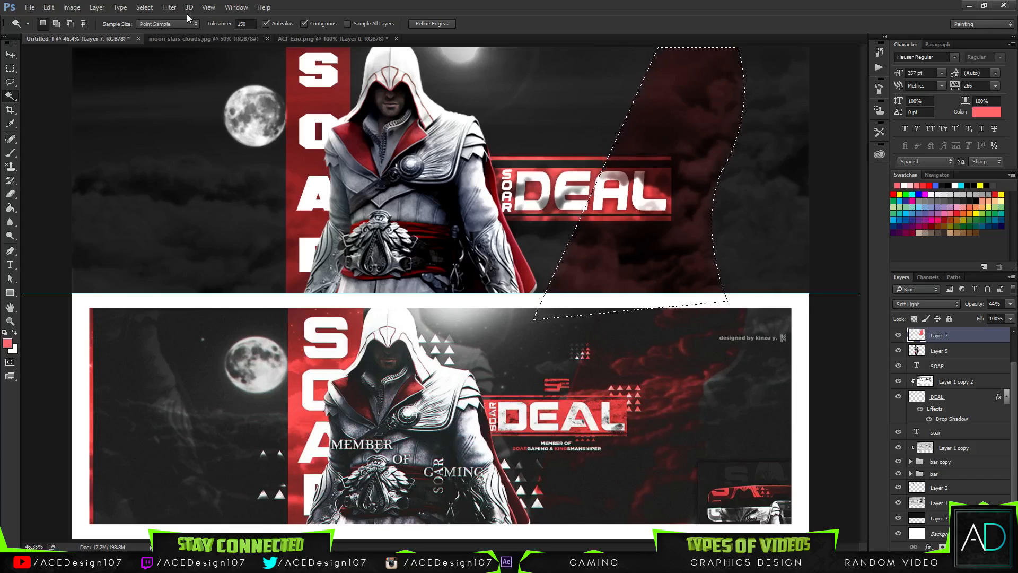
{"action": "key", "text": "ctrl+d"}
Set the Eraser size to 250 px, and undo the Gaussian Blur on Layer 7's red shape.
{"action": "key", "text": "e"}
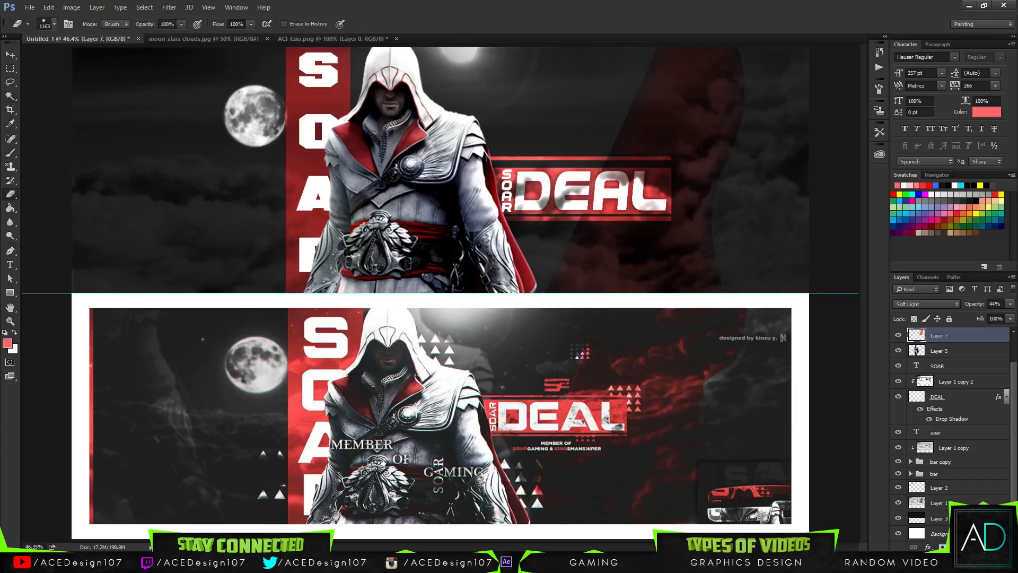
{"action": "left_click", "coordinate": [55, 25]}
{"action": "type", "text": "250"}
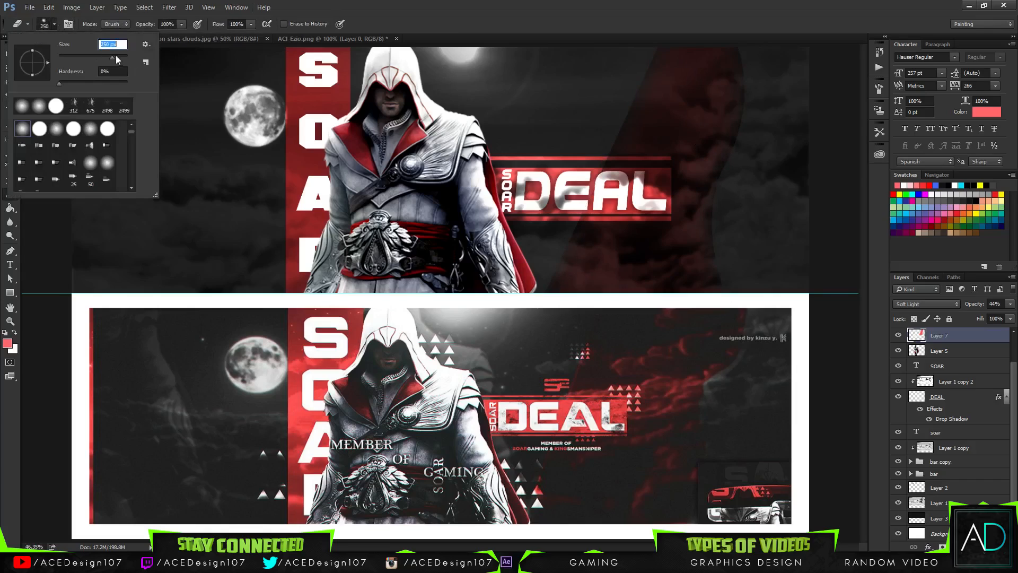
{"action": "key", "text": "Return"}
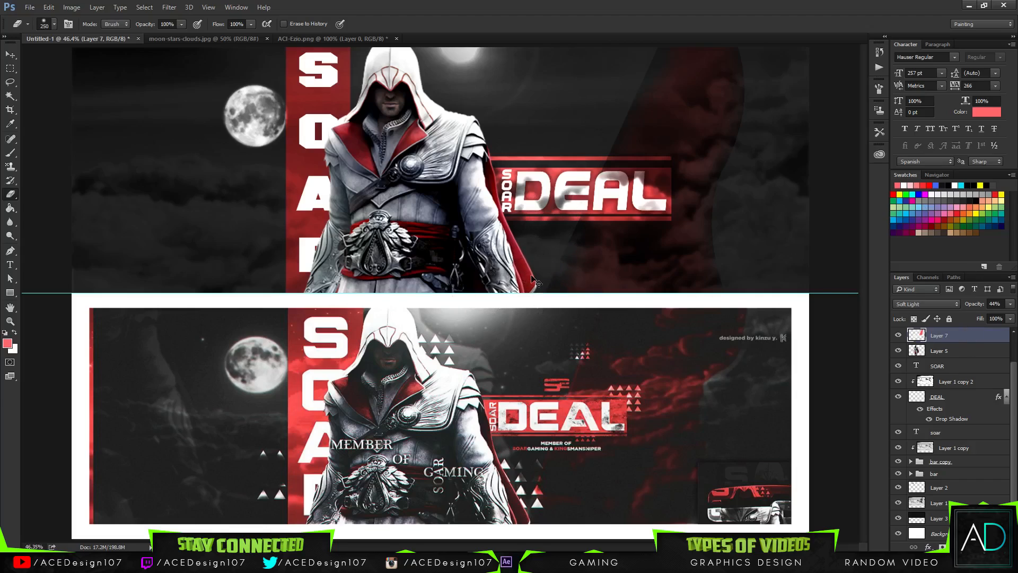
{"action": "key", "text": "ctrl+alt+z"}
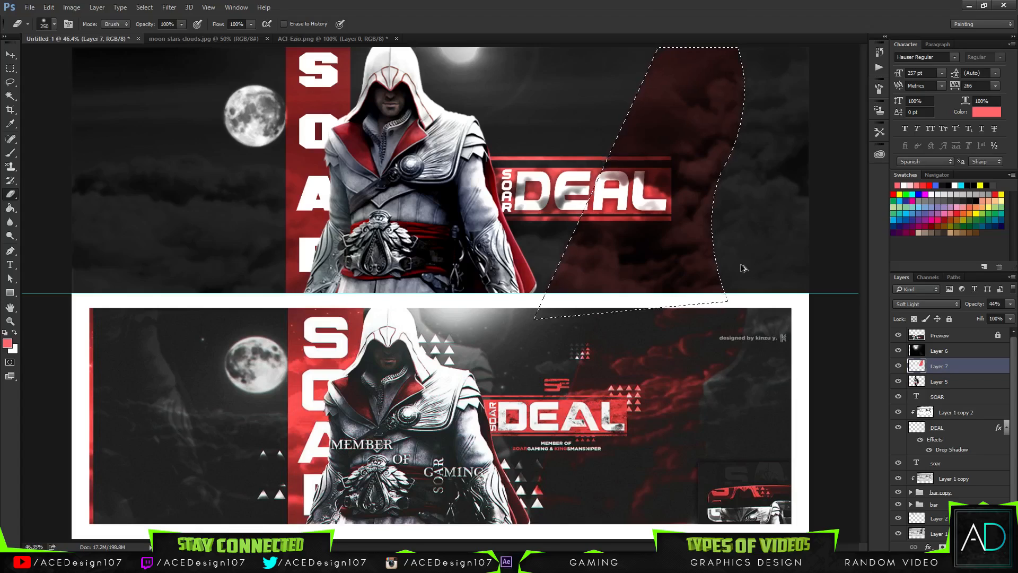
{"action": "key", "text": "ctrl+d"}
Try a Drop Shadow with a size of 51 px on Layer 7 and cancel it.
{"action": "right_click", "coordinate": [969, 370]}
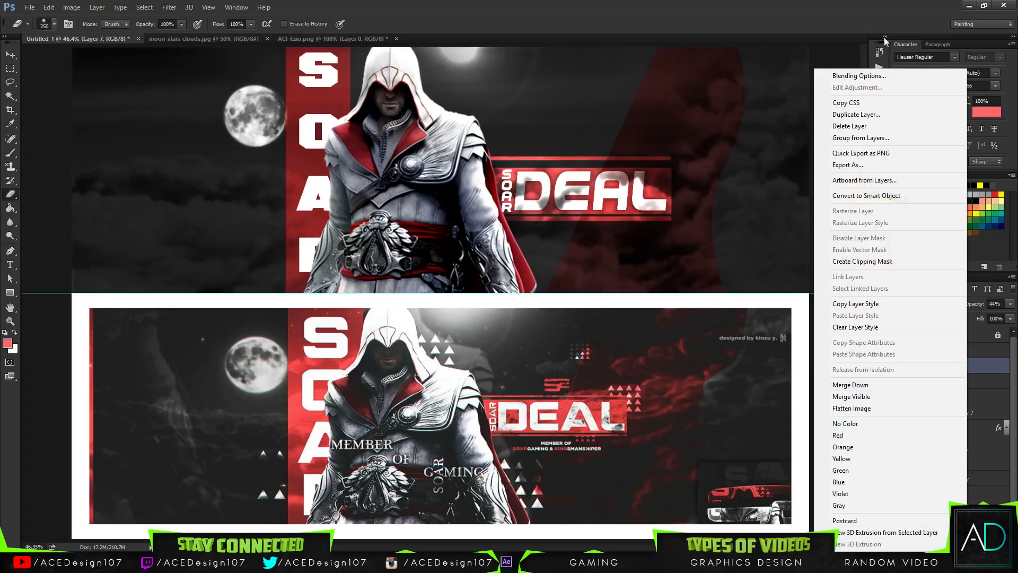
{"action": "left_click", "coordinate": [851, 77]}
{"action": "left_click", "coordinate": [610, 304]}
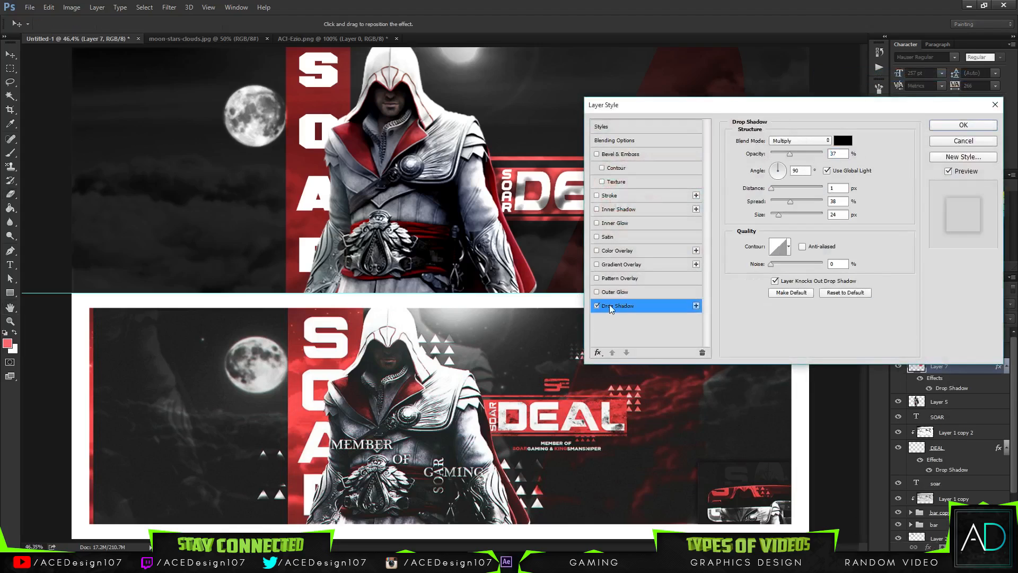
{"action": "left_click_drag", "start_coordinate": [664, 105], "coordinate": [207, 96]}
{"action": "left_click_drag", "start_coordinate": [304, 97], "coordinate": [231, 96]}
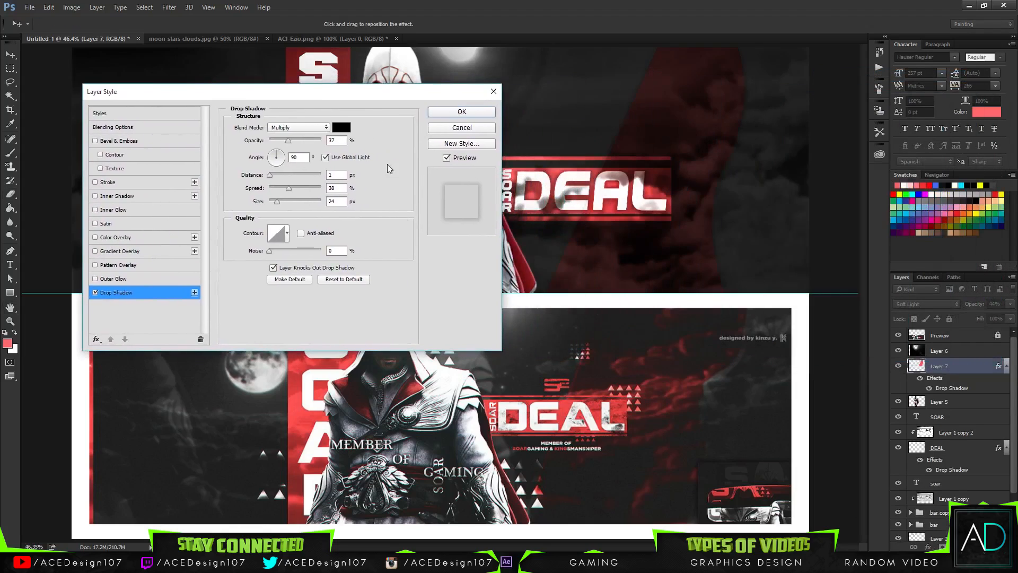
{"action": "left_click_drag", "start_coordinate": [277, 201], "coordinate": [296, 199]}
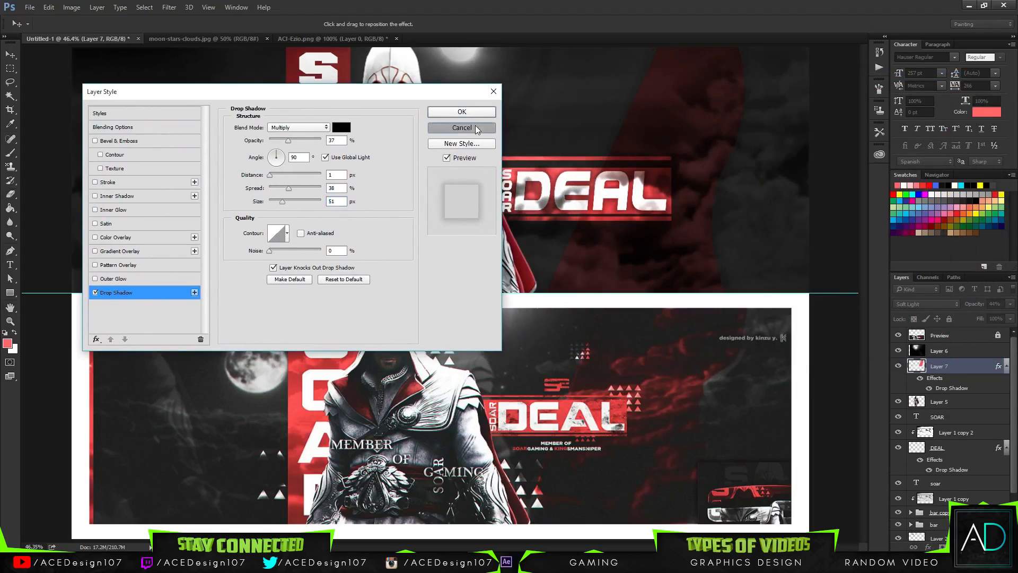
{"action": "left_click", "coordinate": [462, 127]}
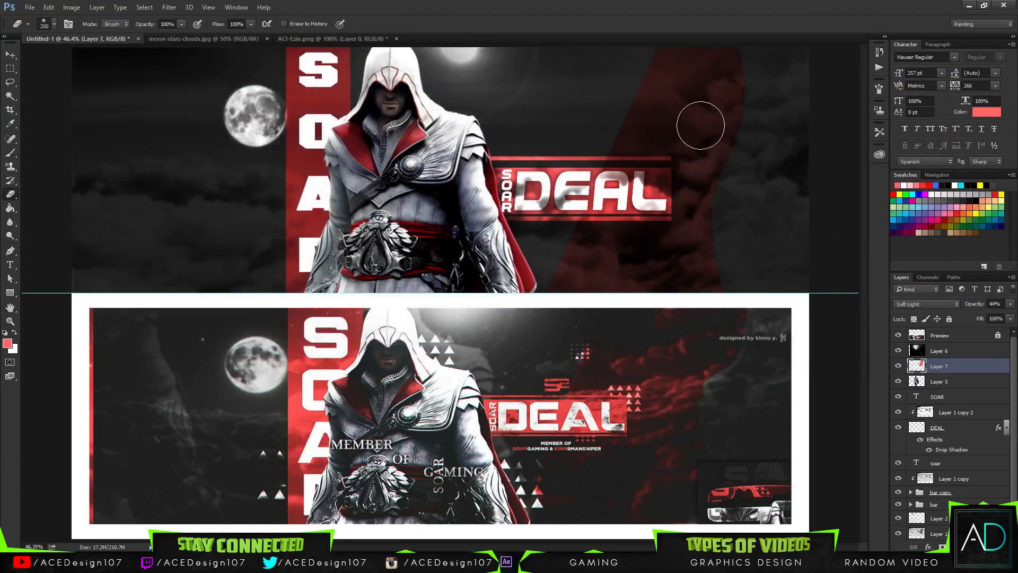
Cut the red shape out of Layer 7, paste it as a new layer, and move it back beside the DEAL text.
{"action": "key", "text": "w"}
{"action": "left_click", "coordinate": [696, 123]}
{"action": "key", "text": "Delete"}
{"action": "key", "text": "ctrl+d"}
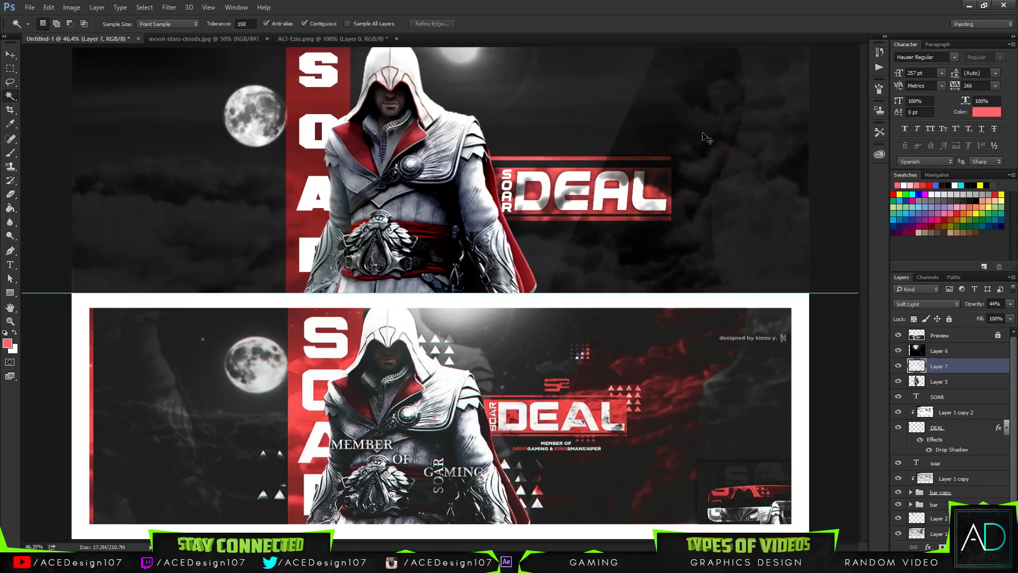
{"action": "key", "text": "ctrl+v"}
{"action": "key", "text": "ctrl+z"}
{"action": "key", "text": "ctrl+z"}
{"action": "key", "text": "v"}
{"action": "left_click_drag", "start_coordinate": [505, 257], "coordinate": [695, 154]}
Try several blend modes on the pasted red shape's layer and settle on Overlay.
{"action": "left_click", "coordinate": [925, 304]}
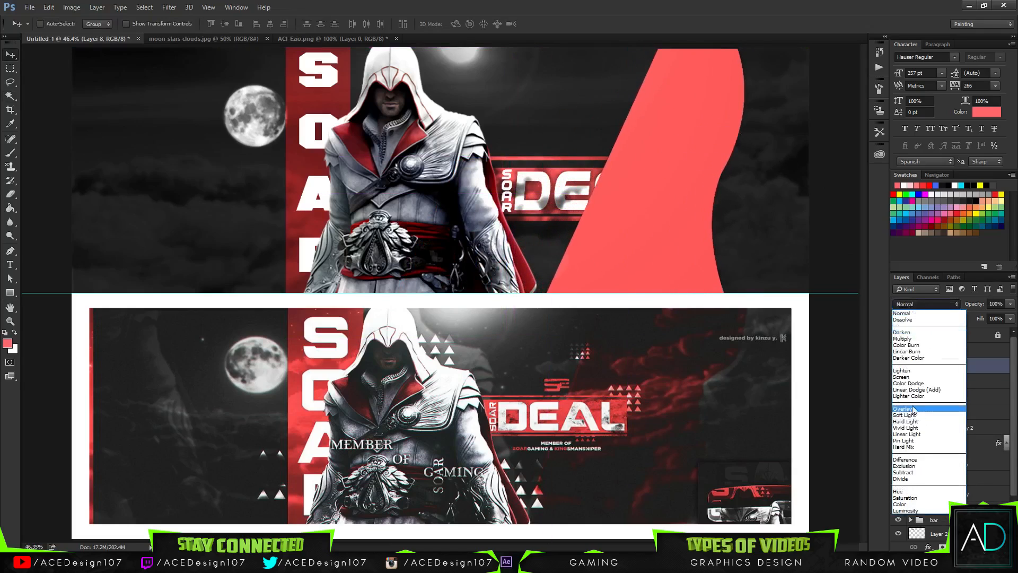
{"action": "left_click", "coordinate": [905, 383]}
{"action": "key", "text": "Down"}
{"action": "key", "text": "Down"}
{"action": "key", "text": "Down"}
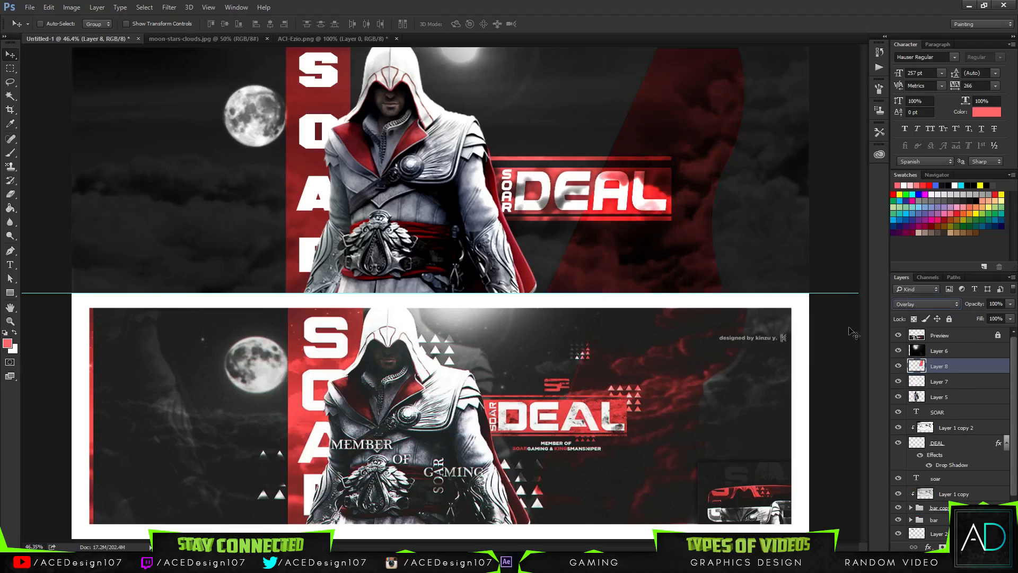
{"action": "left_click", "coordinate": [827, 2]}
{"action": "key", "text": "shift+minus"}
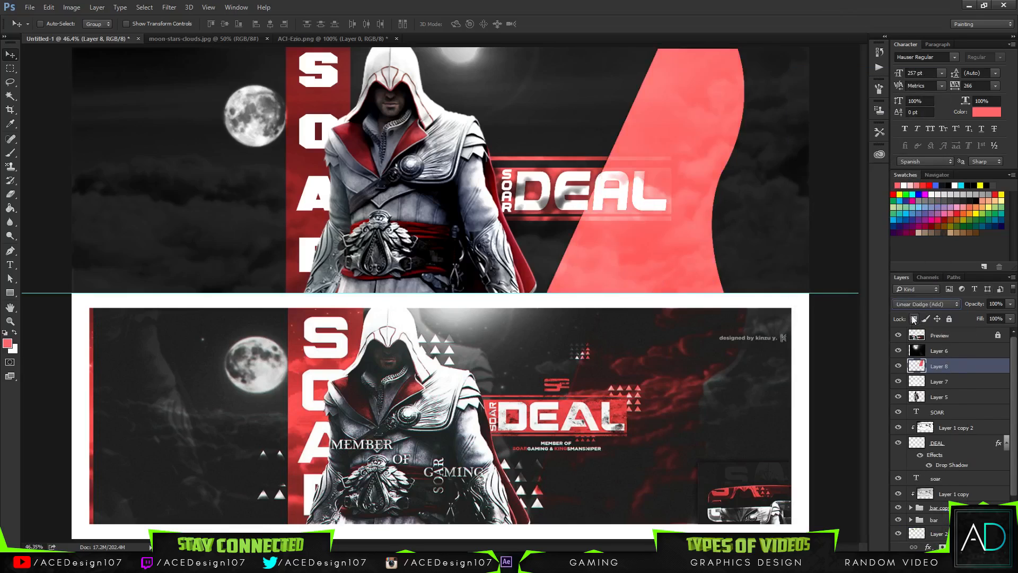
{"action": "key", "text": "shift+plus"}
{"action": "key", "text": "shift+plus"}
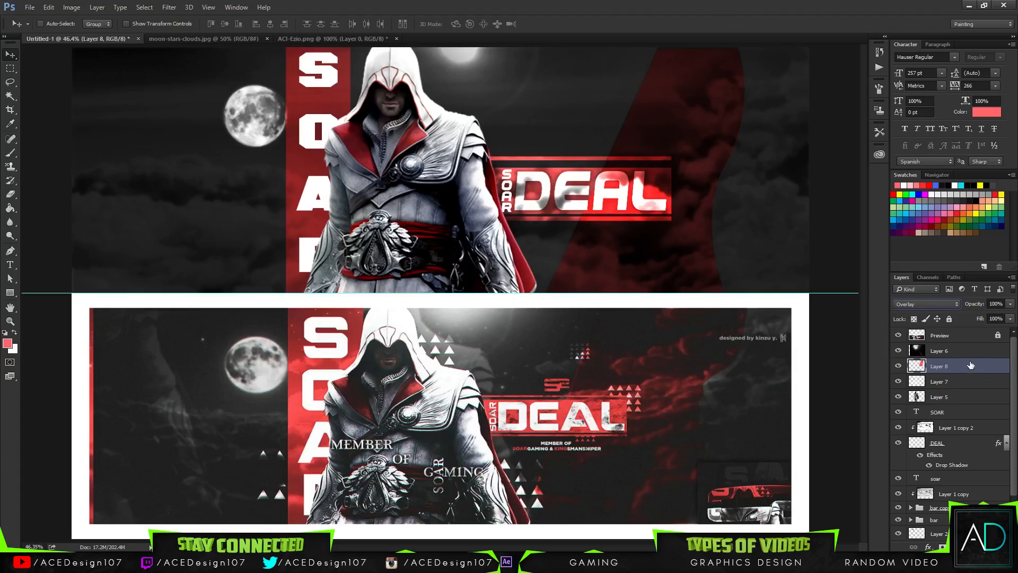
{"action": "key", "text": "shift+plus"}
{"action": "key", "text": "shift+minus"}
Nudge the red shape slightly left and move its layer directly below the DEAL layer.
{"action": "key", "text": "ctrl+t"}
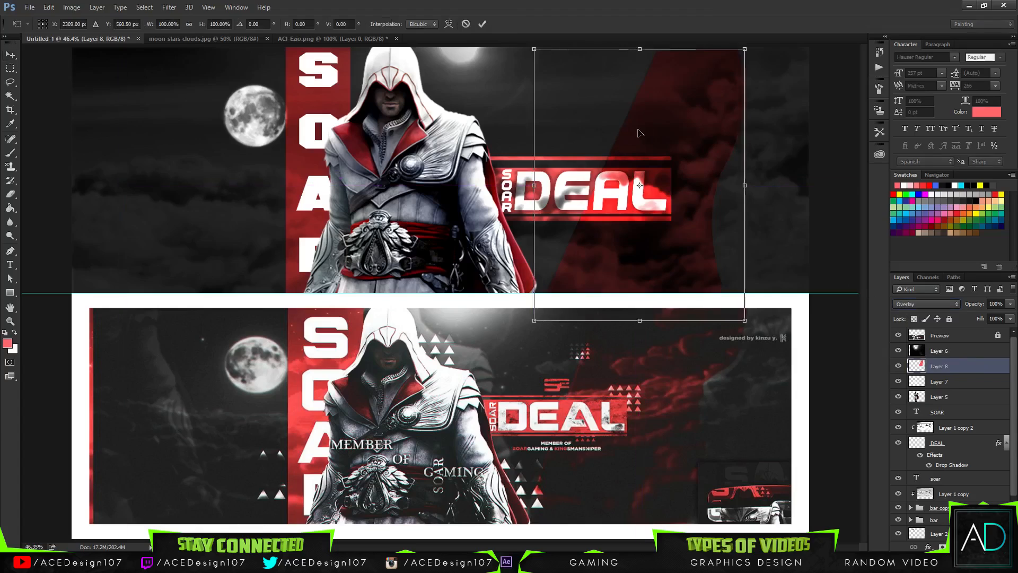
{"action": "key", "text": "Return"}
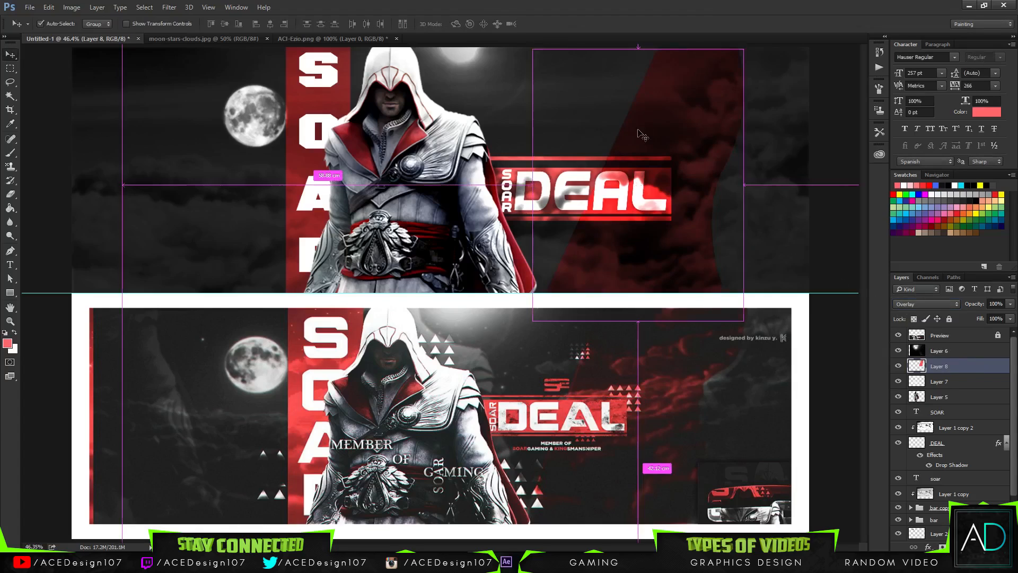
{"action": "key", "text": "ctrl+t"}
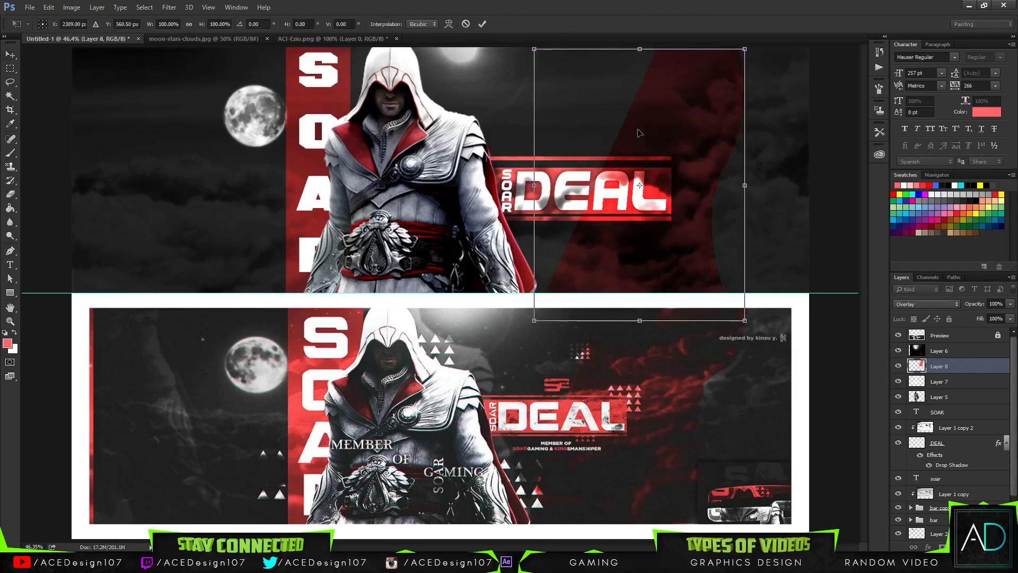
{"action": "key", "text": "Return"}
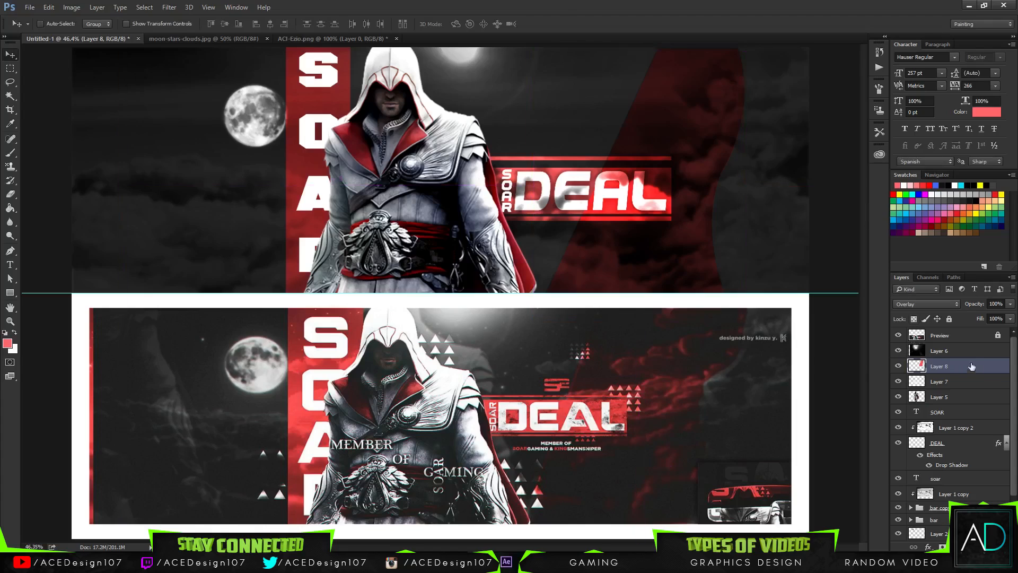
{"action": "left_click_drag", "start_coordinate": [963, 368], "coordinate": [961, 466]}
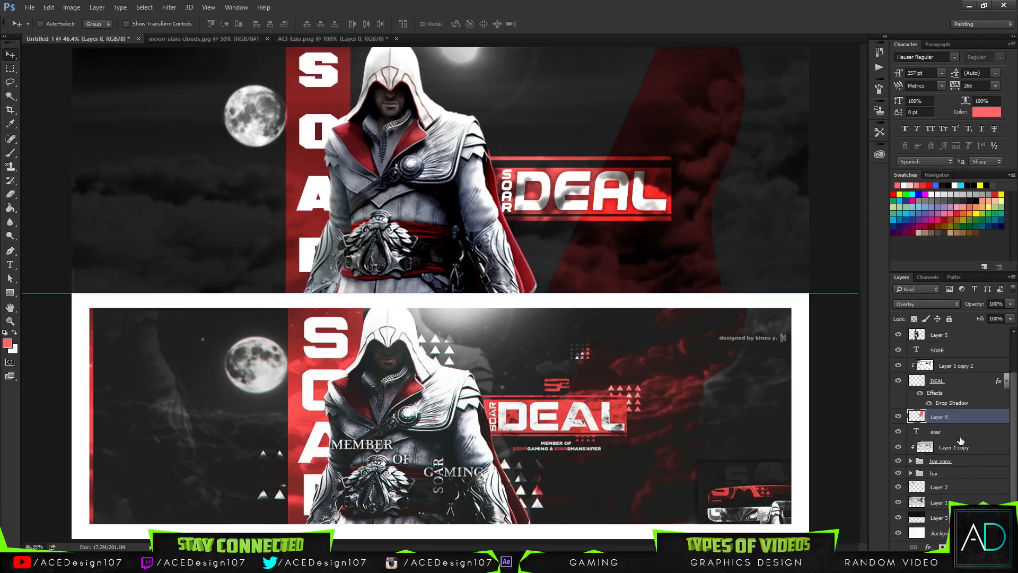
Try a Drop Shadow and an Inner Glow on Layer 8, and turn both effects off.
{"action": "right_click", "coordinate": [961, 418]}
{"action": "left_click", "coordinate": [851, 76]}
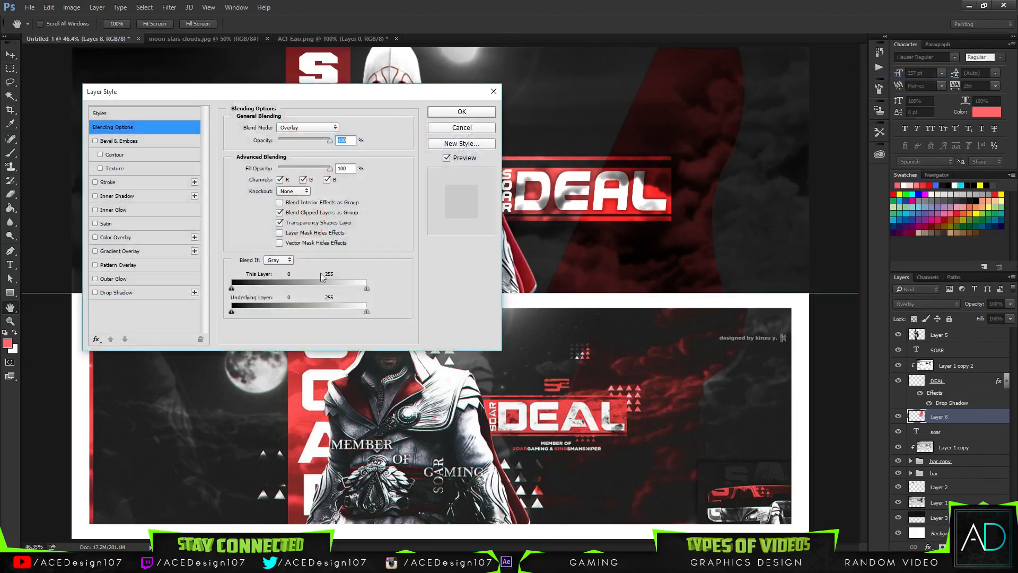
{"action": "left_click", "coordinate": [117, 291]}
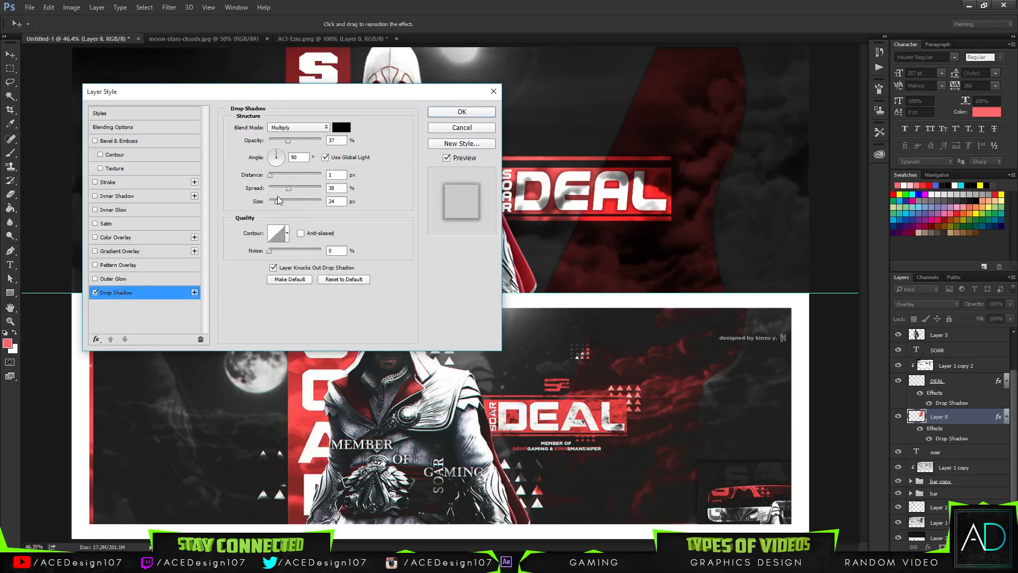
{"action": "left_click_drag", "start_coordinate": [280, 199], "coordinate": [268, 198]}
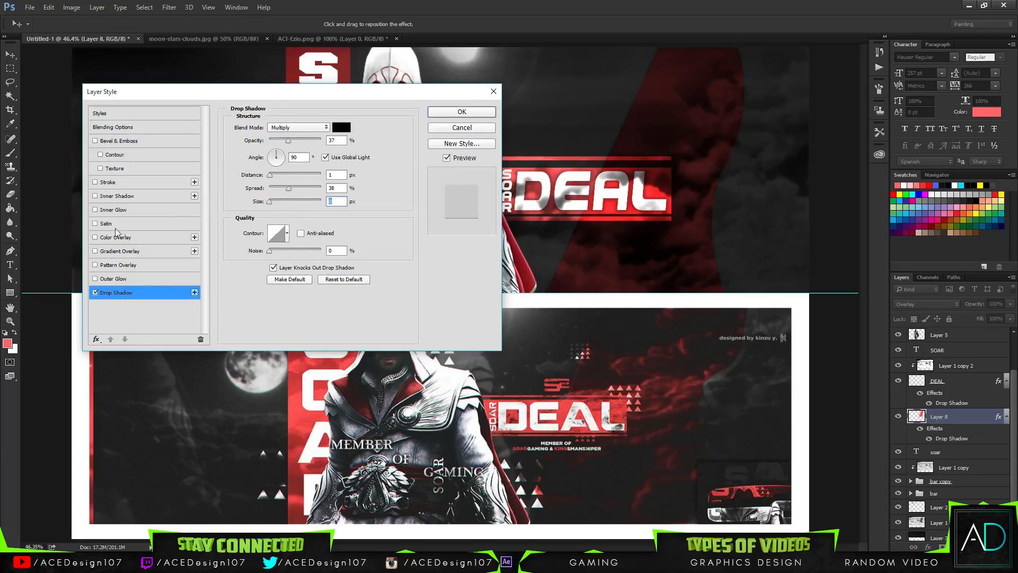
{"action": "left_click", "coordinate": [93, 293]}
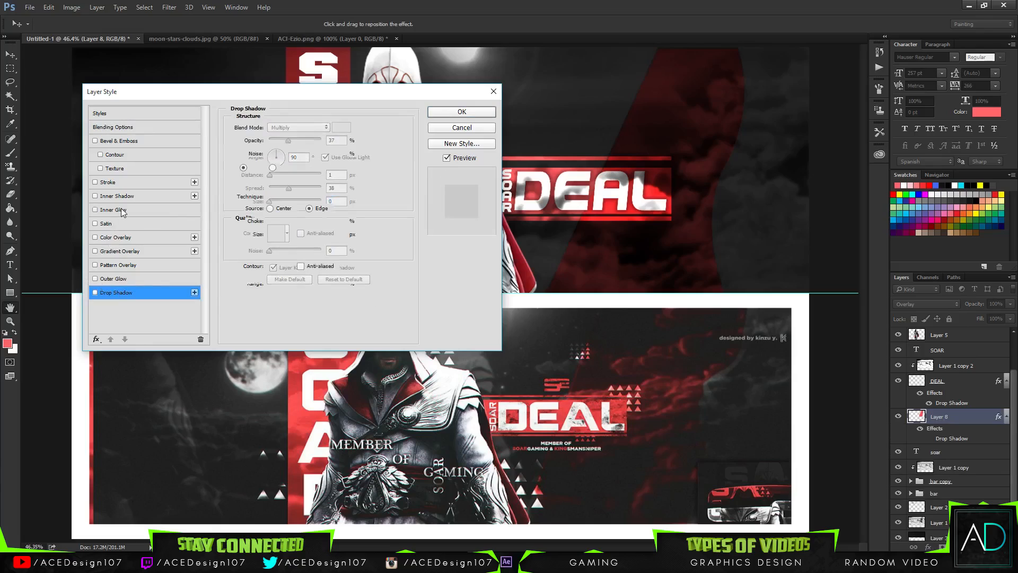
{"action": "left_click", "coordinate": [119, 209]}
{"action": "left_click", "coordinate": [95, 210]}
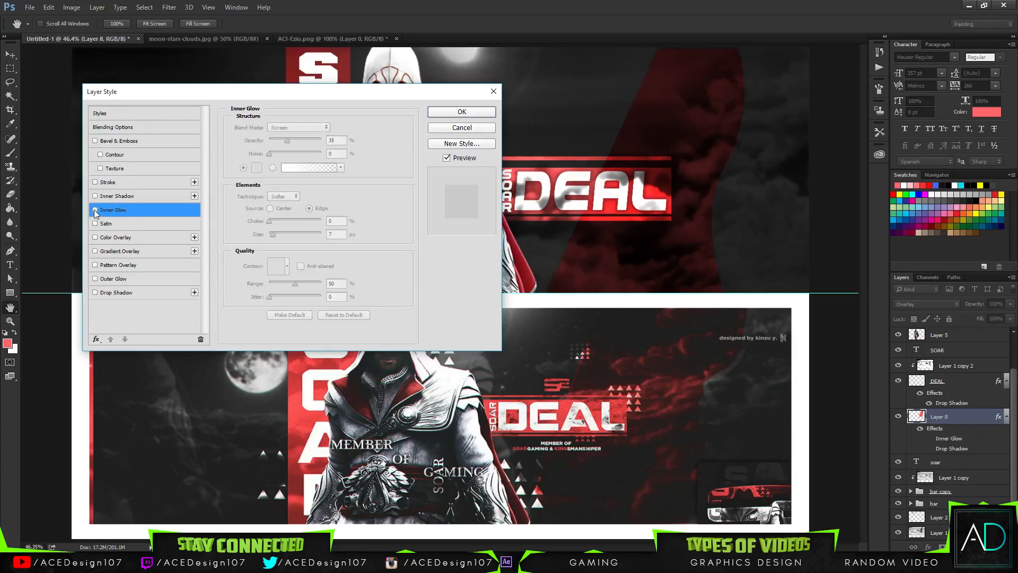
Apply an Outer Glow to Layer 8 with 2% opacity, 7% spread and a moderately larger size.
{"action": "left_click", "coordinate": [117, 279]}
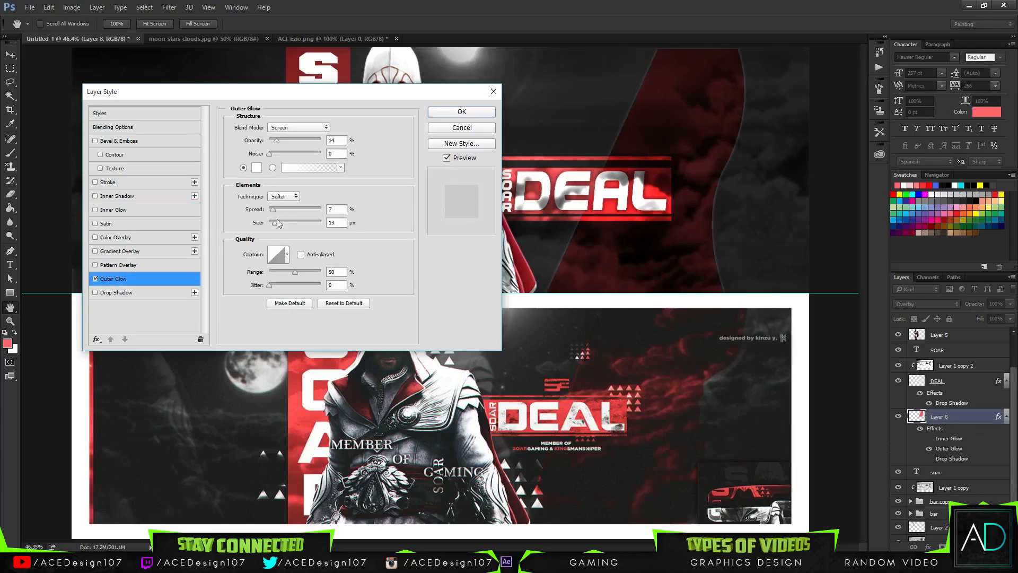
{"action": "left_click_drag", "start_coordinate": [277, 219], "coordinate": [288, 219]}
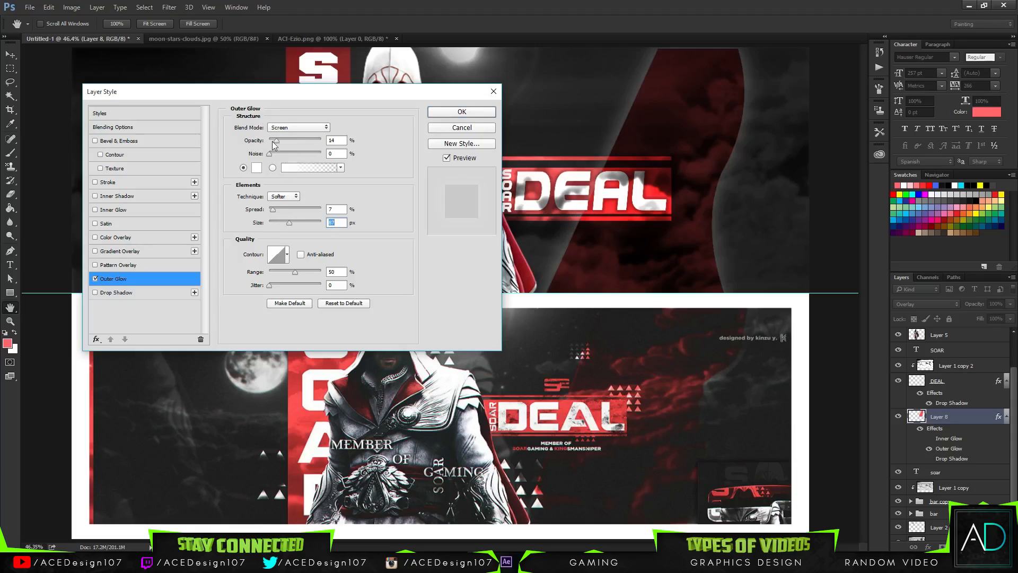
{"action": "left_click_drag", "start_coordinate": [273, 142], "coordinate": [272, 144]}
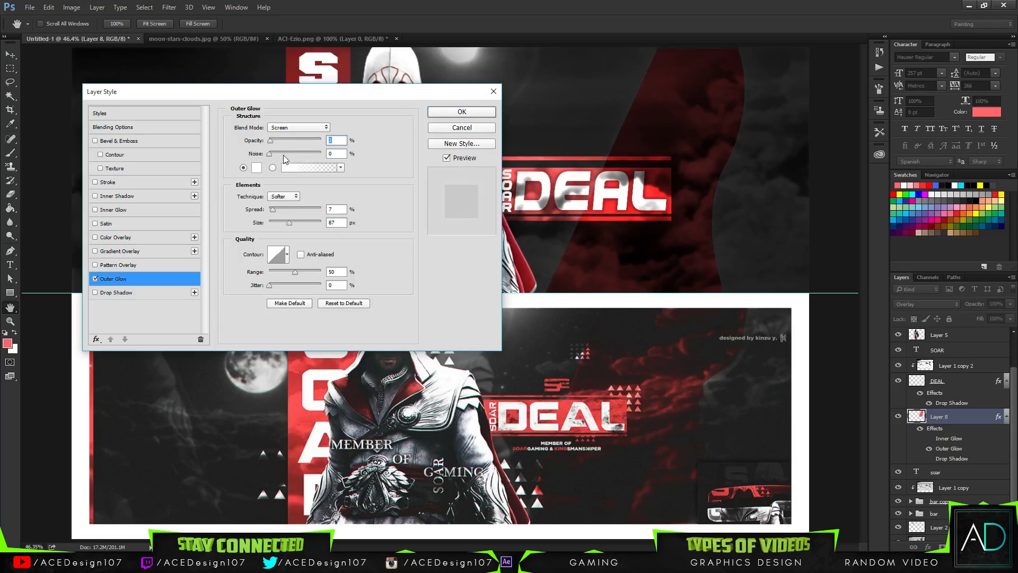
{"action": "left_click_drag", "start_coordinate": [289, 222], "coordinate": [281, 223]}
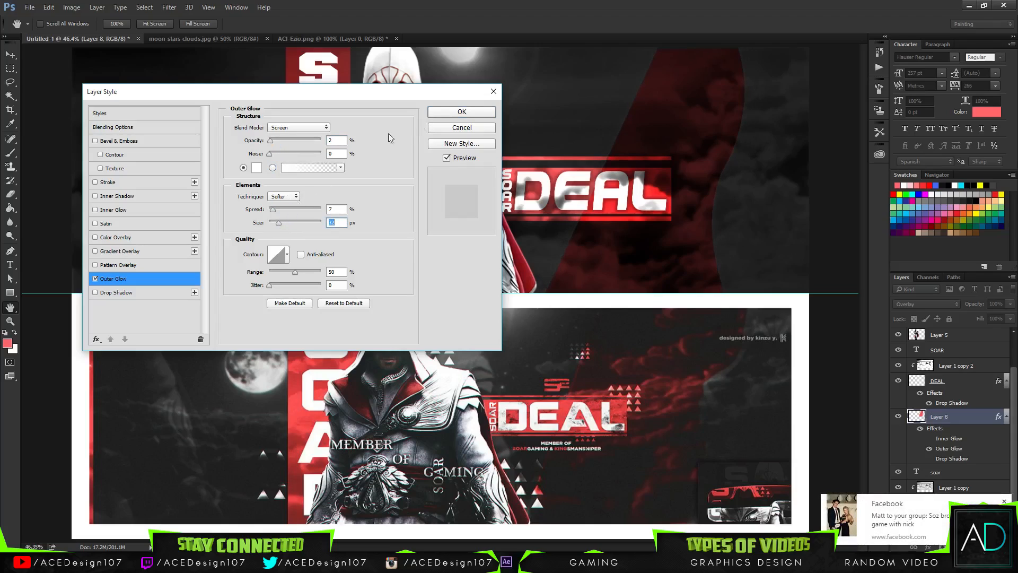
{"action": "left_click", "coordinate": [447, 112]}
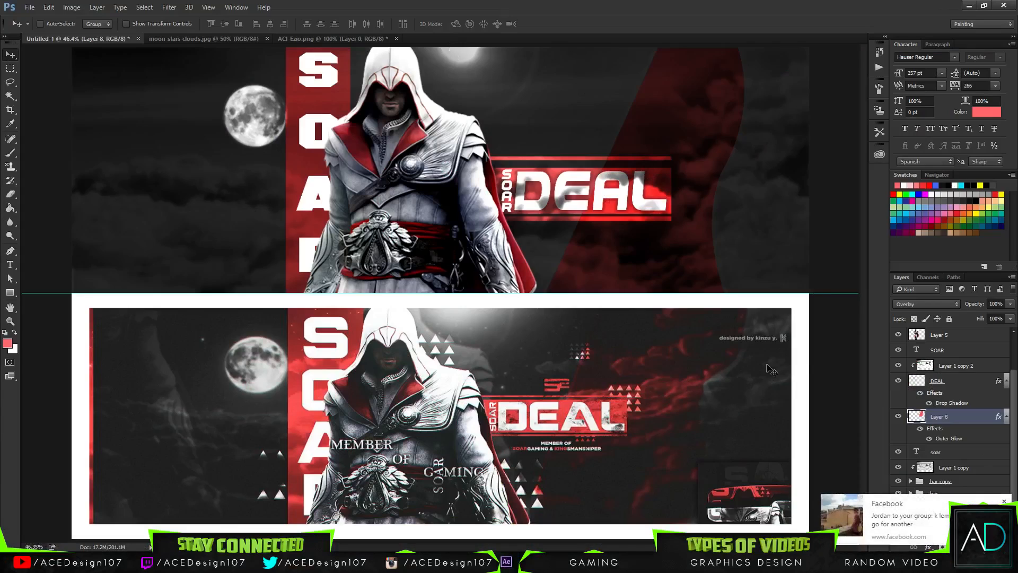
Create a new 1000 by 1000 pixel document.
{"action": "left_click", "coordinate": [30, 8]}
{"action": "left_click", "coordinate": [37, 18]}
{"action": "key", "text": "Tab"}
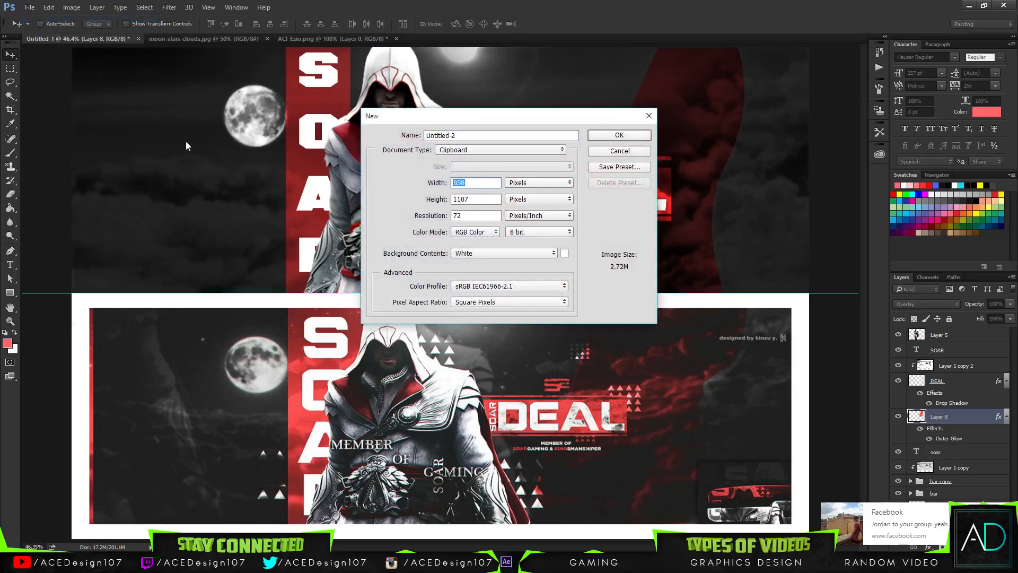
{"action": "type", "text": "1000"}
{"action": "key", "text": "Tab"}
{"action": "type", "text": "1"}
{"action": "key", "text": "Return"}
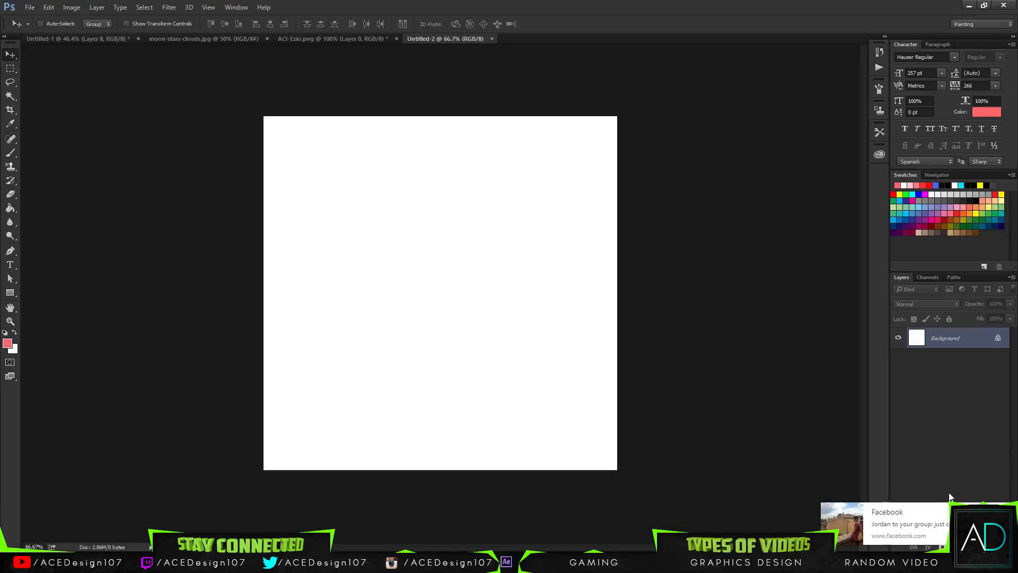
Add an empty layer and delete the white Background layer so the canvas is transparent.
{"action": "key", "text": "ctrl+shift+alt+n"}
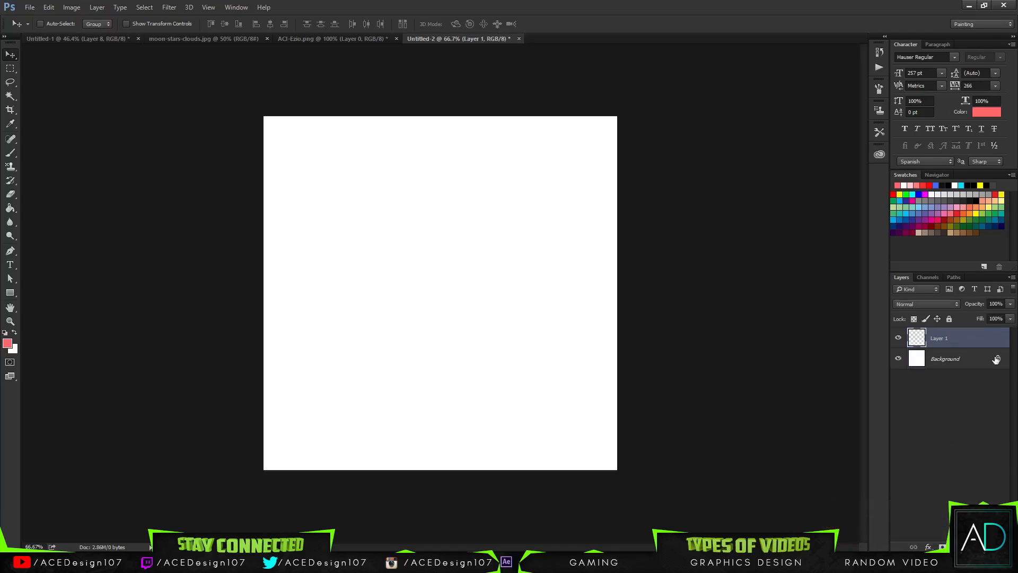
{"action": "left_click", "coordinate": [996, 360]}
{"action": "key", "text": "Delete"}
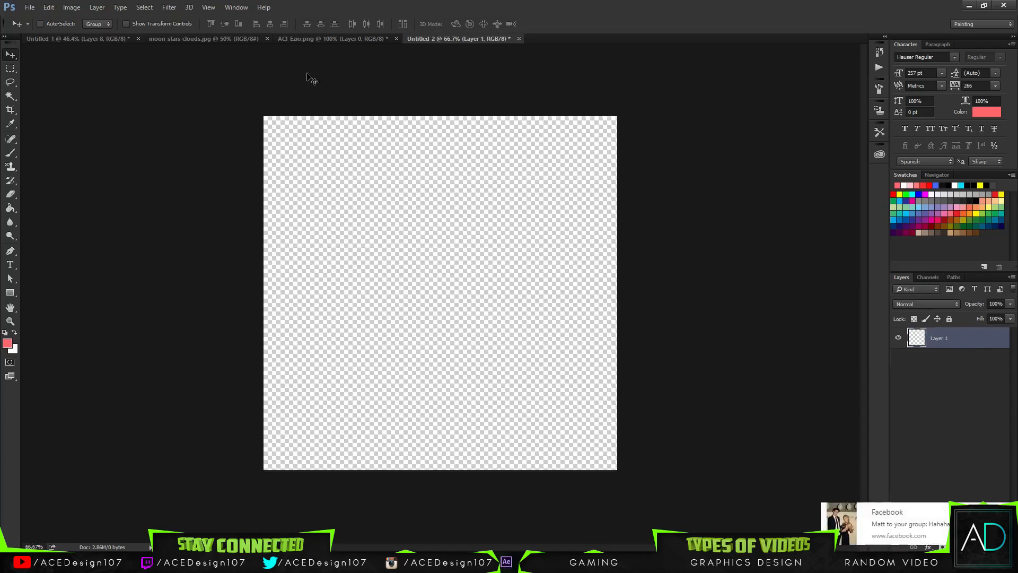
Draw an upright three-sided polygon about 317 by 274 px in the canvas's upper-left area.
{"action": "left_click", "coordinate": [14, 293]}
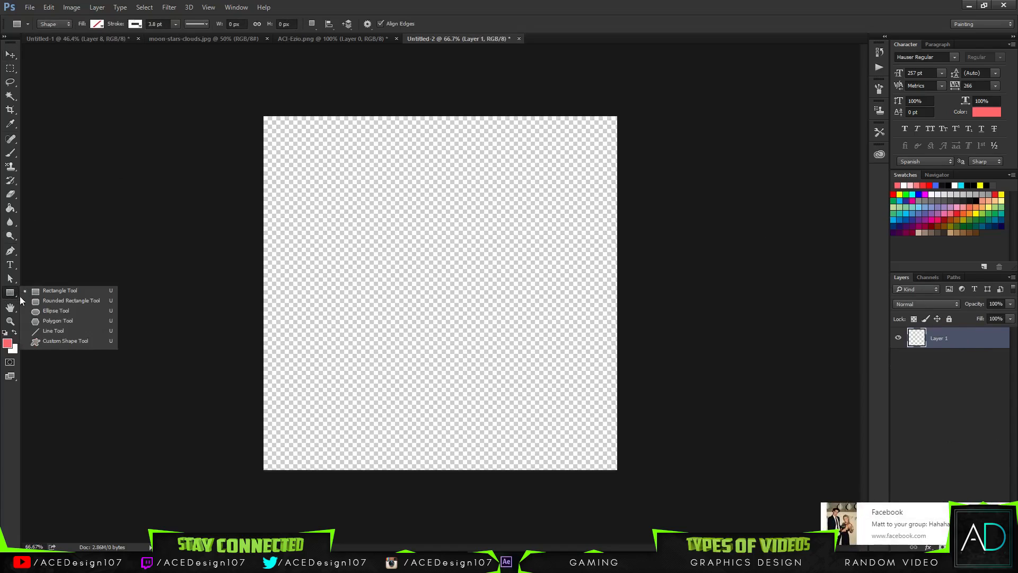
{"action": "left_click", "coordinate": [39, 320]}
{"action": "left_click_drag", "start_coordinate": [312, 163], "coordinate": [334, 102]}
{"action": "key", "text": "v"}
{"action": "left_click_drag", "start_coordinate": [322, 161], "coordinate": [343, 186]}
{"action": "key", "text": "u"}
Fill the triangle with black and briefly check the banner document for comparison.
{"action": "left_click", "coordinate": [135, 26]}
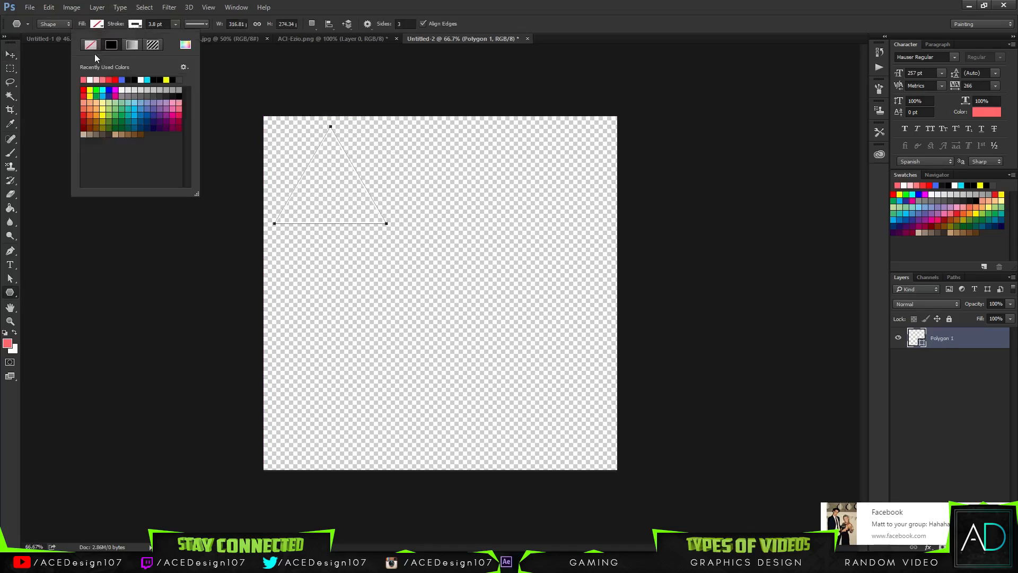
{"action": "left_click", "coordinate": [96, 24]}
{"action": "left_click", "coordinate": [99, 79]}
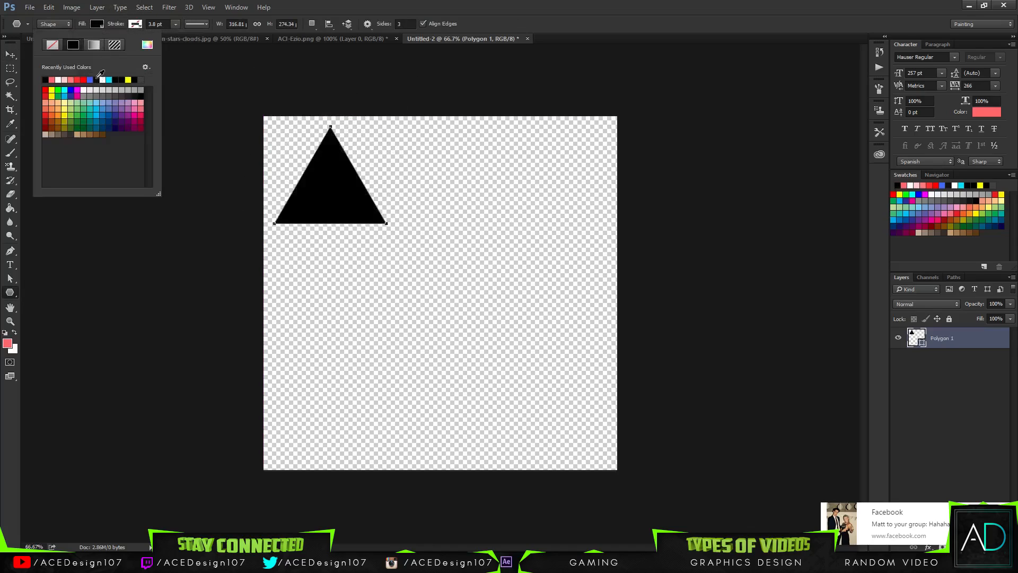
{"action": "left_click", "coordinate": [420, 4]}
{"action": "left_click", "coordinate": [52, 38]}
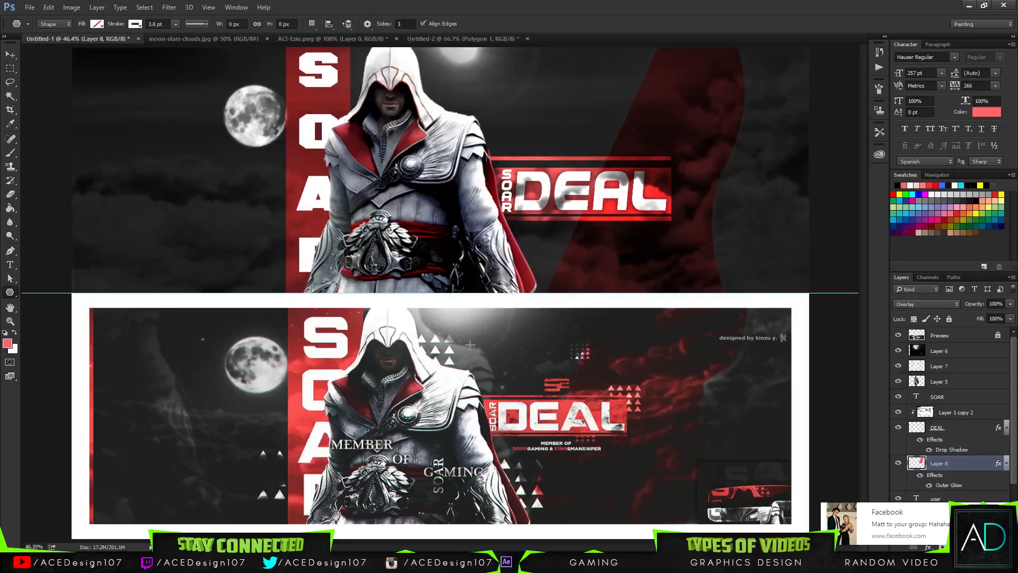
{"action": "left_click", "coordinate": [419, 38]}
Shrink the triangle into the canvas's upper-left corner and add three evenly spaced copies beside it in a row.
{"action": "key", "text": "v"}
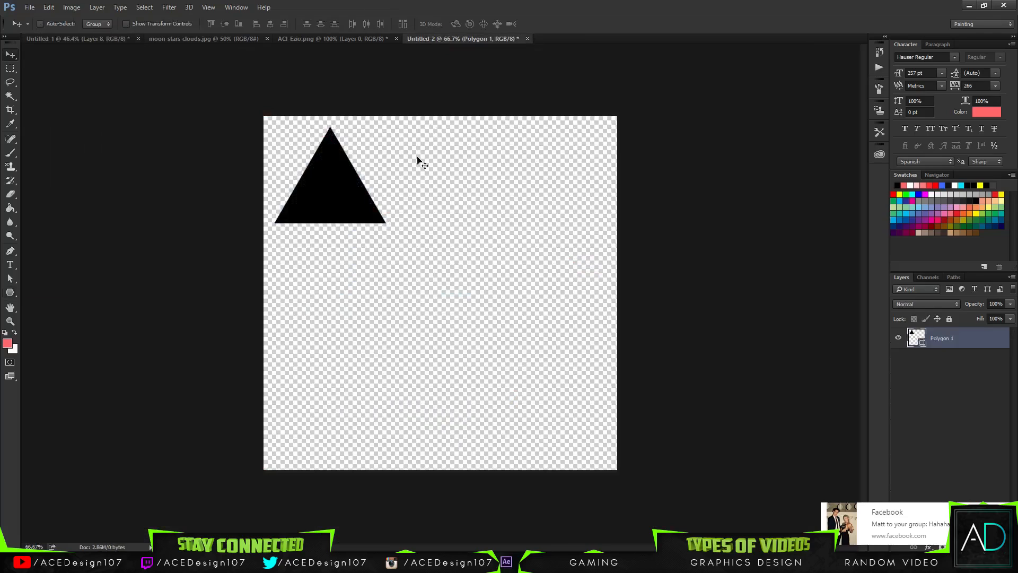
{"action": "key", "text": "ctrl+t"}
{"action": "left_click_drag", "start_coordinate": [390, 228], "coordinate": [609, 165]}
{"action": "key", "text": "Return"}
{"action": "key", "text": "ctrl+j"}
{"action": "key", "text": "ctrl+j"}
{"action": "key", "text": "ctrl+j"}
Select all four triangles and scale the row down slightly to fit the canvas width.
{"action": "left_click", "coordinate": [971, 404], "text": "ctrl"}
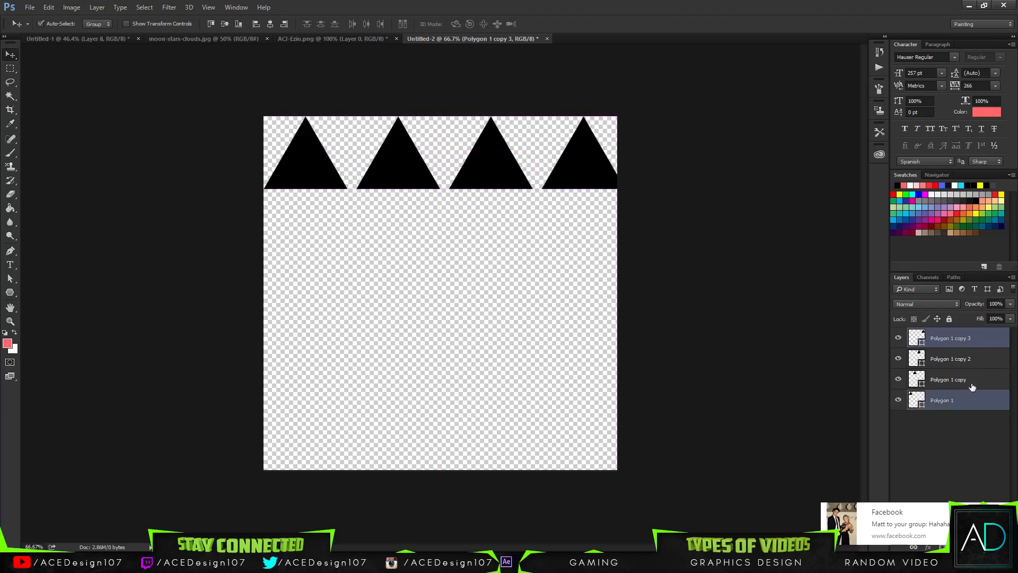
{"action": "left_click", "coordinate": [975, 377], "text": "ctrl"}
{"action": "left_click", "coordinate": [980, 364], "text": "ctrl"}
{"action": "key", "text": "ctrl+t"}
{"action": "left_click_drag", "start_coordinate": [631, 193], "coordinate": [626, 193]}
{"action": "key", "text": "Return"}
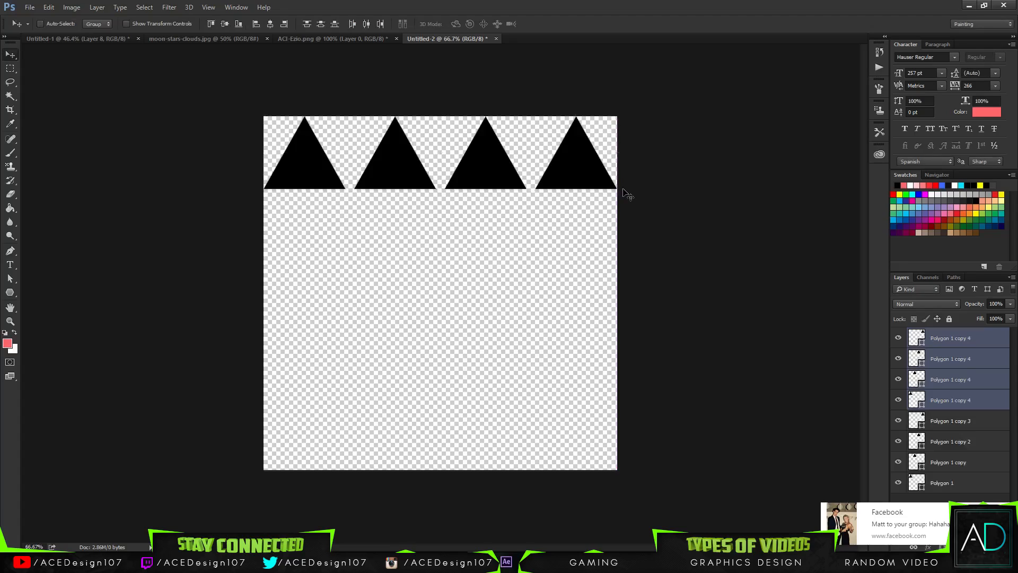
Duplicate the triangle row downward to make four rows, and crop the empty strip off the bottom of the canvas.
{"action": "left_click_drag", "start_coordinate": [569, 172], "coordinate": [556, 329]}
{"action": "left_click_drag", "start_coordinate": [546, 289], "coordinate": [537, 366]}
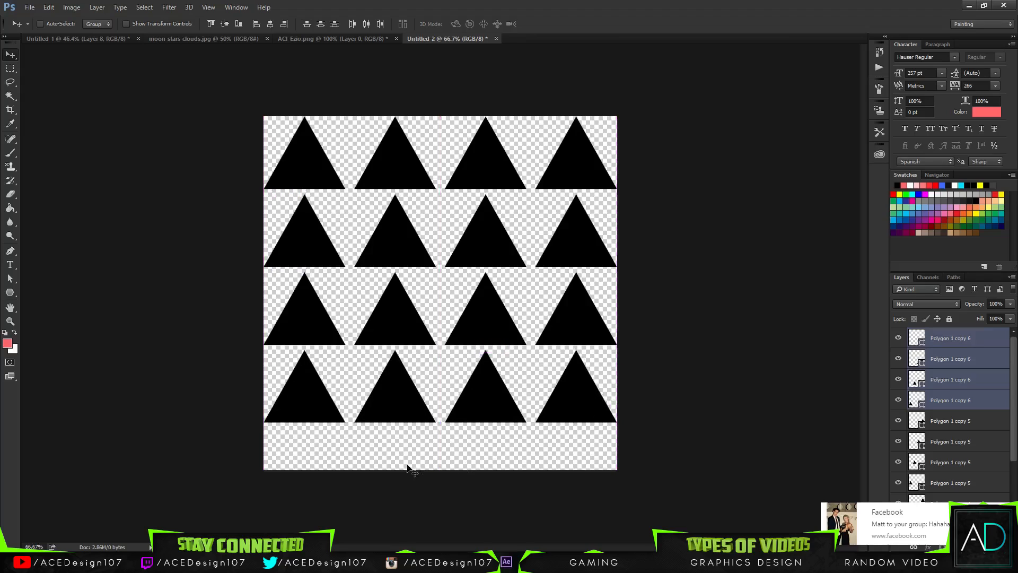
{"action": "key", "text": "c"}
{"action": "left_click_drag", "start_coordinate": [443, 470], "coordinate": [449, 448]}
{"action": "key", "text": "Return"}
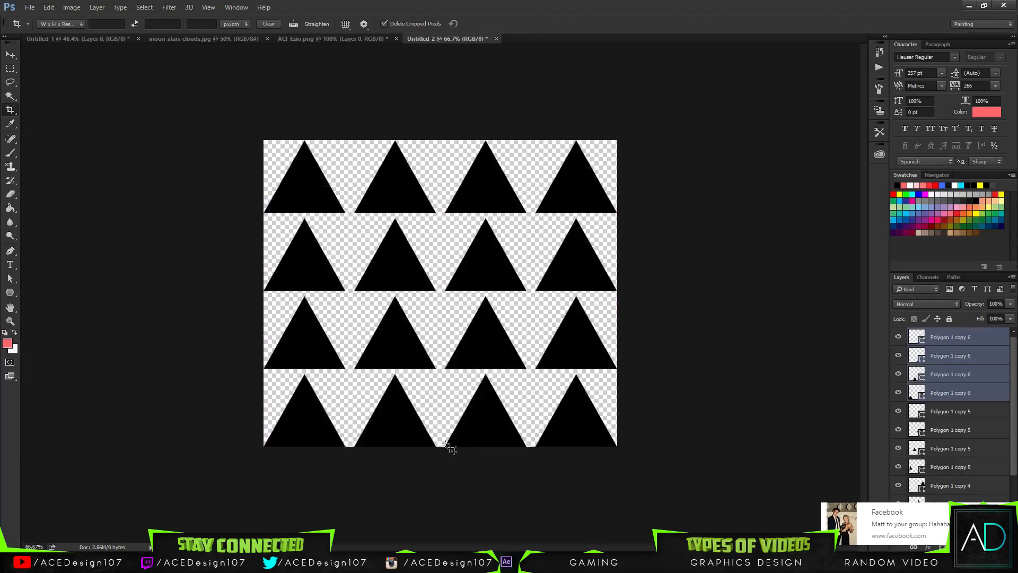
Select every triangle layer and merge duplicates of them into one shape layer above the originals.
{"action": "left_click", "coordinate": [971, 336]}
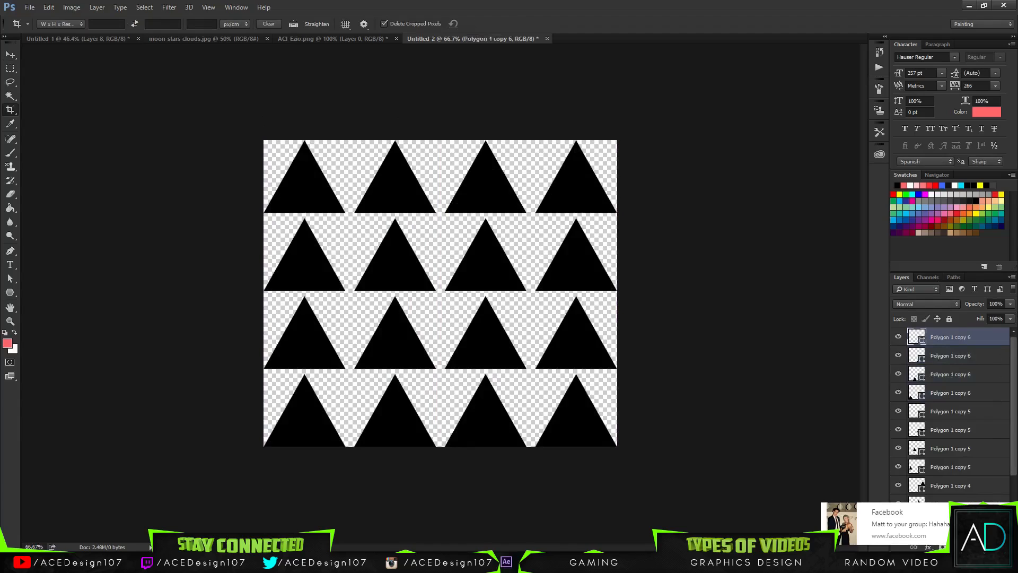
{"action": "left_click_drag", "start_coordinate": [1014, 456], "coordinate": [1014, 517]}
{"action": "left_click", "coordinate": [970, 531], "text": "shift"}
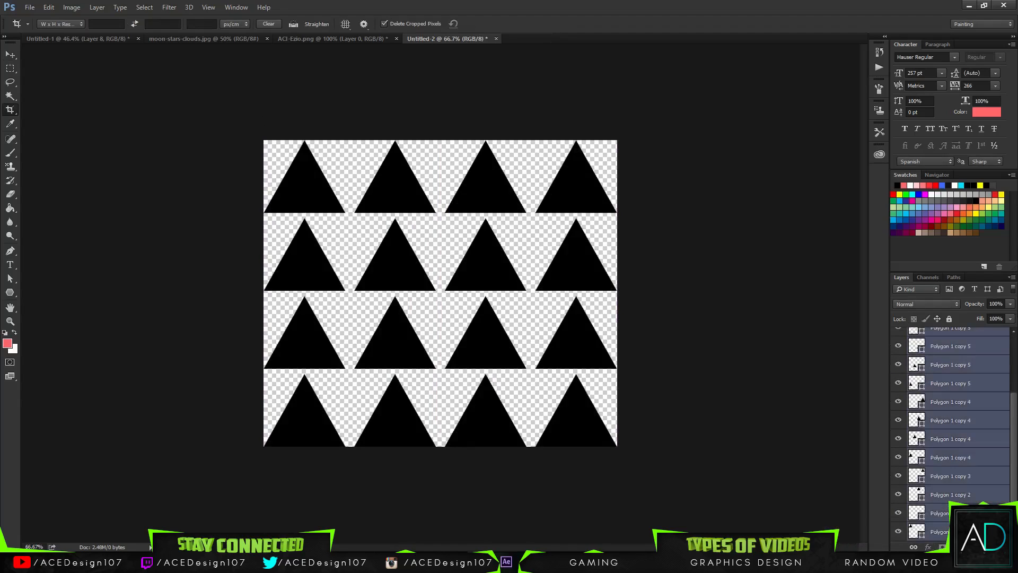
{"action": "key", "text": "ctrl+g"}
{"action": "key", "text": "ctrl+z"}
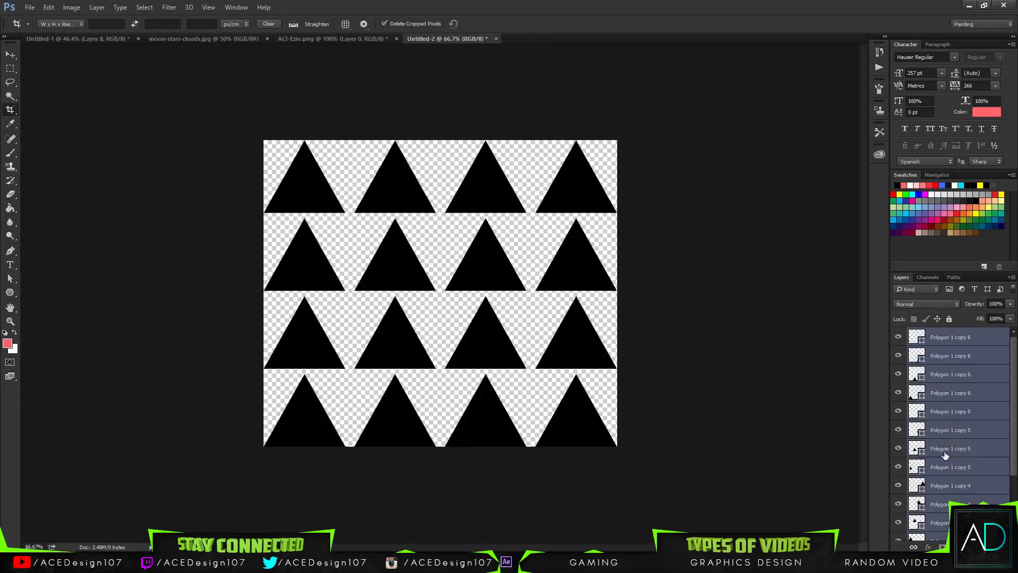
{"action": "key", "text": "ctrl+j"}
{"action": "left_click", "coordinate": [954, 350]}
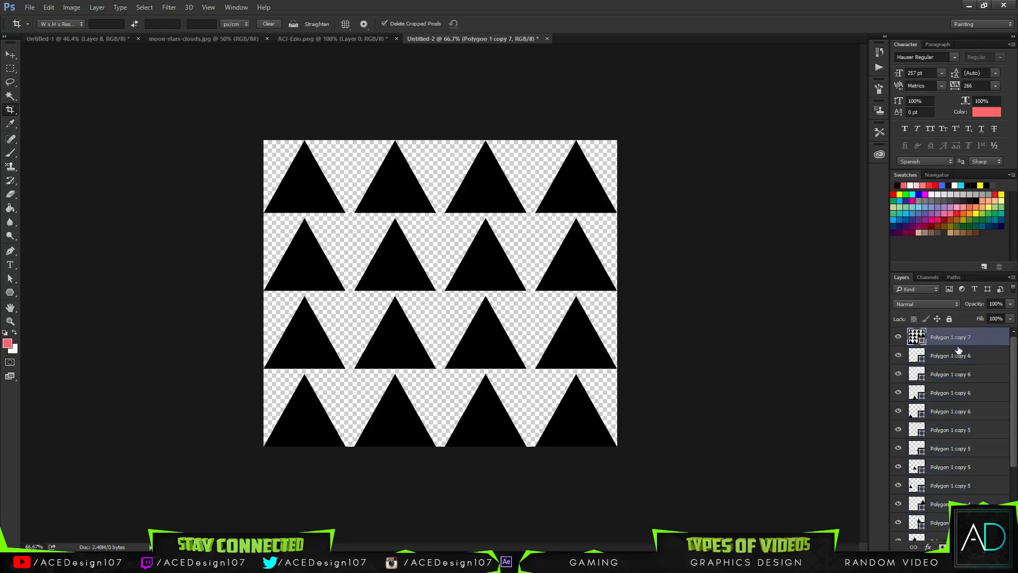
Delete all the separate triangle layers beneath the merged one.
{"action": "scroll", "coordinate": [953, 403], "scroll_direction": "down", "scroll_amount": 5}
{"action": "key", "text": "ctrl+alt+a"}
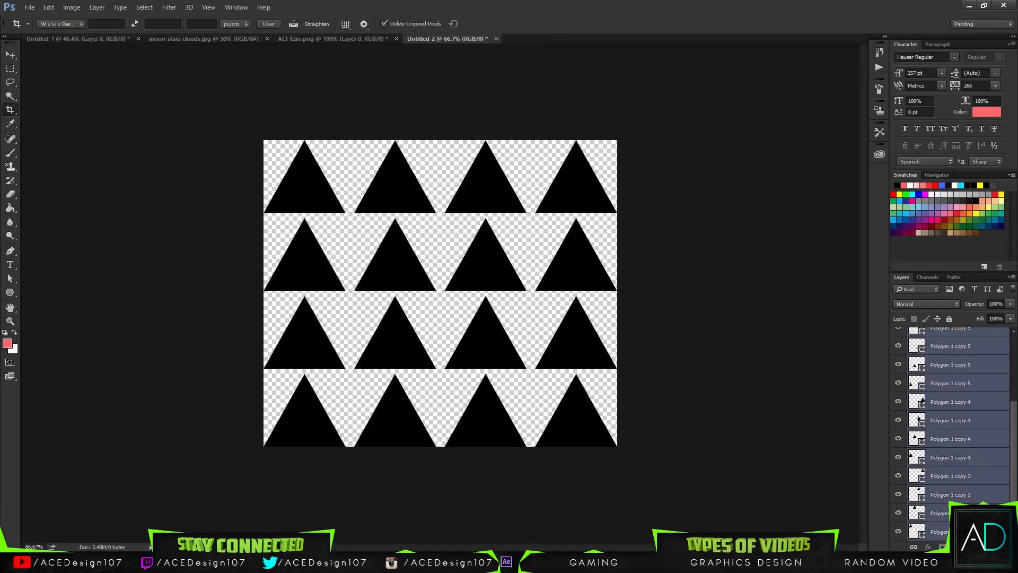
{"action": "key", "text": "ctrl+e"}
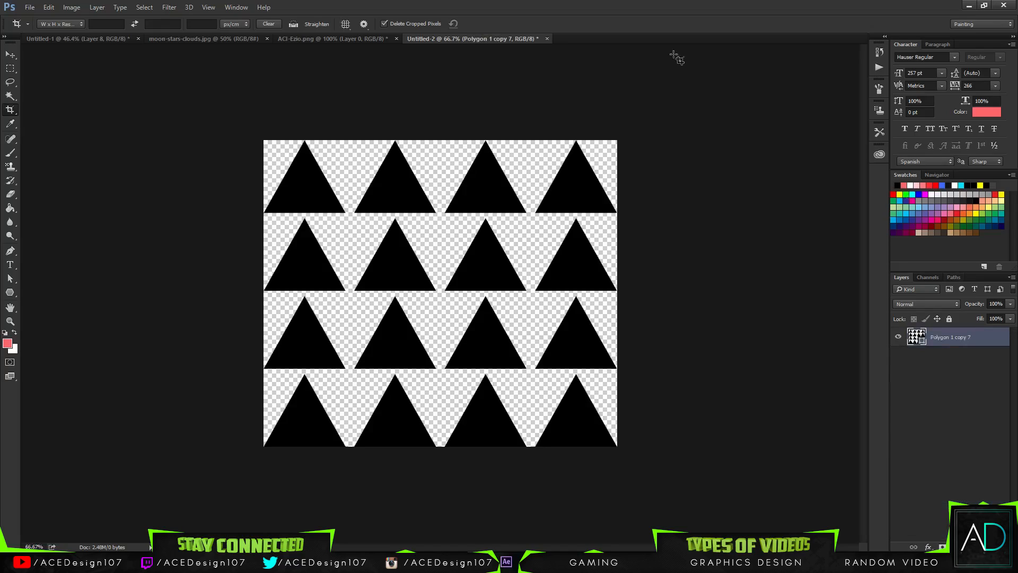
{"action": "left_click", "coordinate": [72, 7]}
{"action": "mouse_move", "coordinate": [49, 7]}
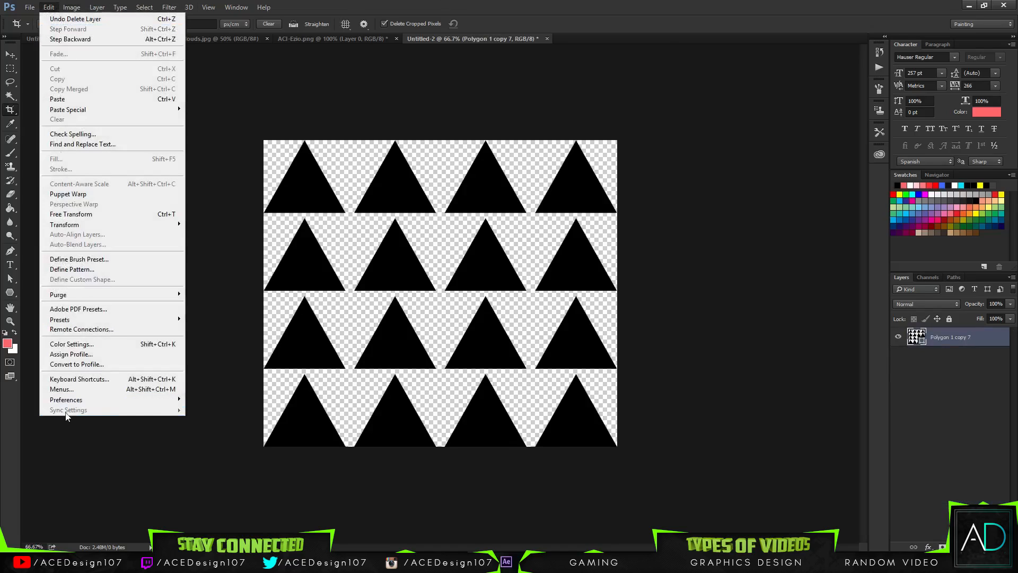
{"action": "left_click", "coordinate": [82, 267]}
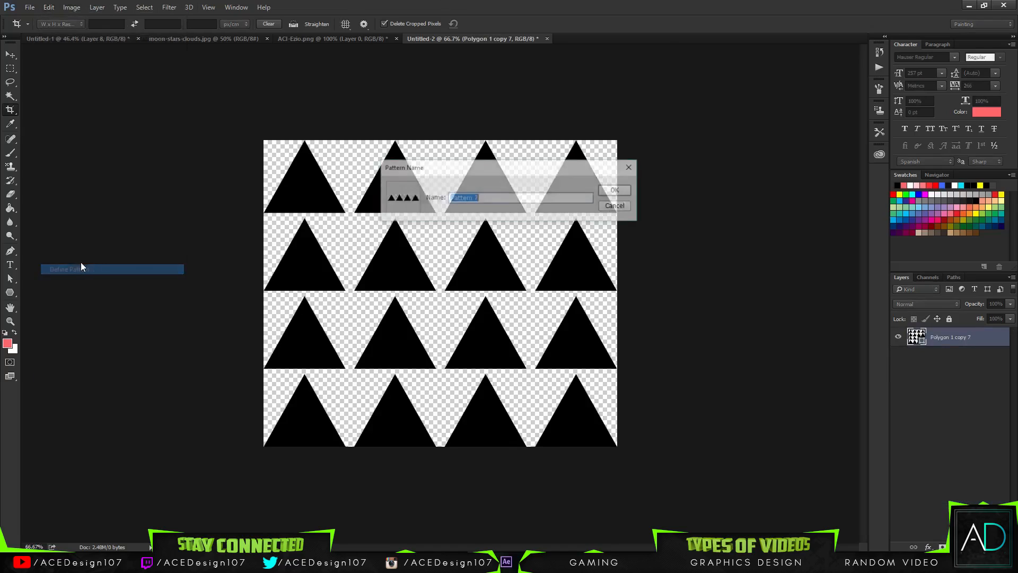
{"action": "left_click", "coordinate": [613, 208]}
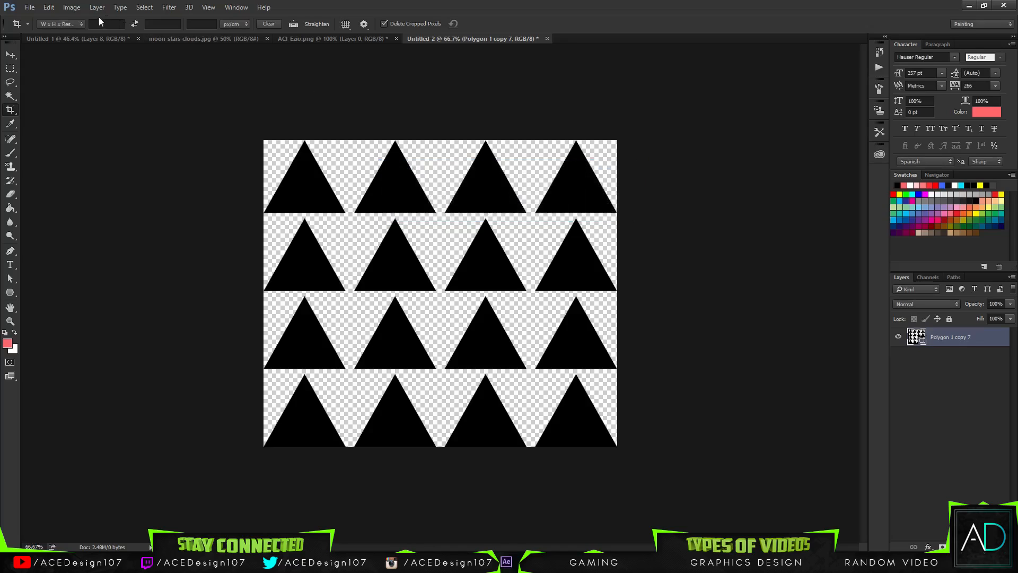
Rasterize the merged triangle layer.
{"action": "key", "text": "v"}
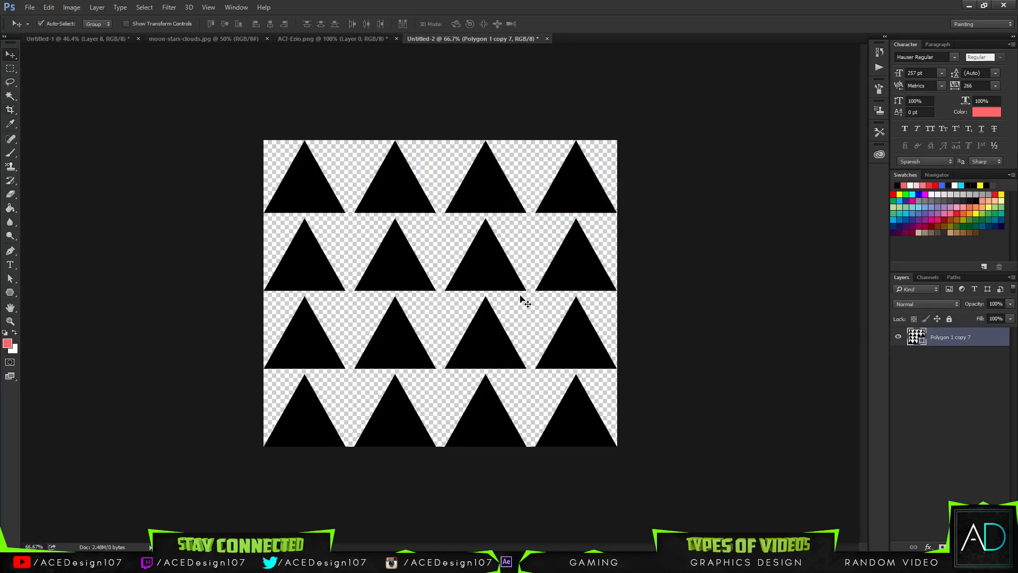
{"action": "right_click", "coordinate": [995, 339]}
{"action": "left_click", "coordinate": [880, 210]}
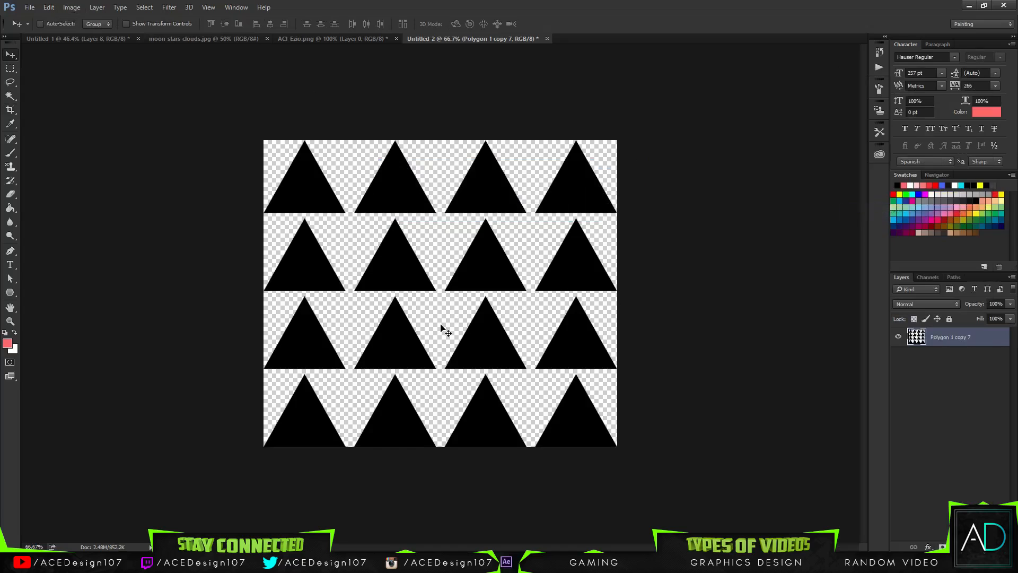
Copy the triangle pattern into the Untitled-1 banner, shrink it, and place it across the left edge of the lower red SOAR strip.
{"action": "left_click_drag", "start_coordinate": [496, 358], "coordinate": [530, 212]}
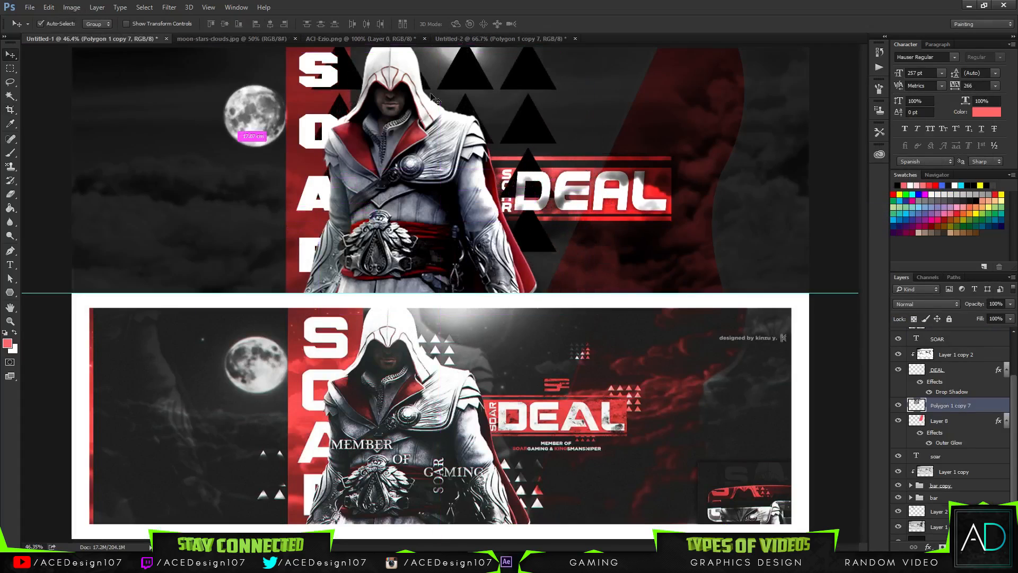
{"action": "key", "text": "ctrl+t"}
{"action": "left_click_drag", "start_coordinate": [557, 252], "coordinate": [457, 180]}
{"action": "mouse_move", "coordinate": [451, 134]}
{"action": "left_mouse_down"}
{"action": "mouse_move", "coordinate": [306, 170]}
{"action": "mouse_move", "coordinate": [295, 222]}
{"action": "mouse_move", "coordinate": [303, 230]}
{"action": "left_mouse_up"}
{"action": "key", "text": "Return"}
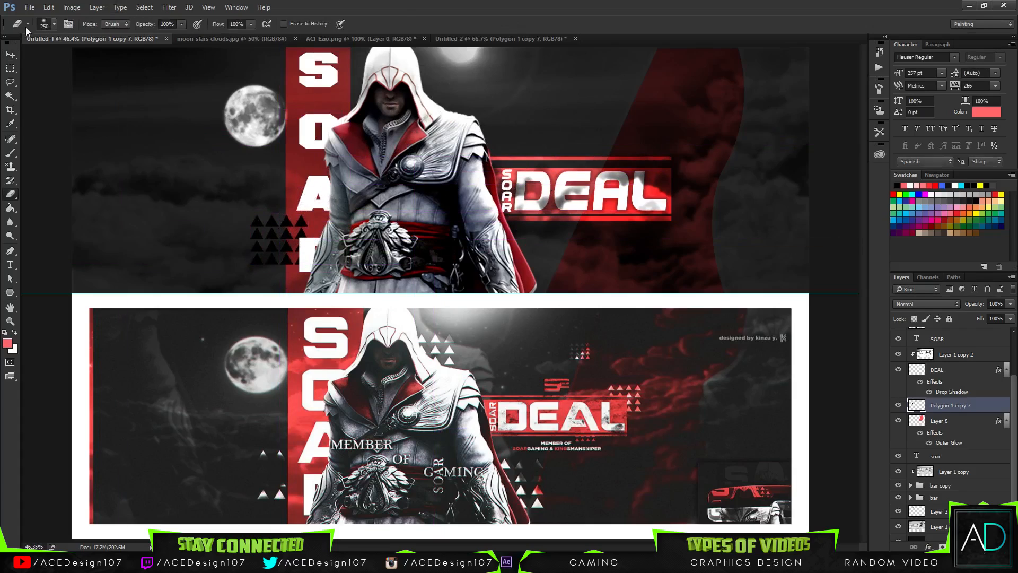
Fade parts of the triangle pattern with a smaller soft eraser at 0% hardness, and try duplicating the pattern.
{"action": "left_click", "coordinate": [54, 24]}
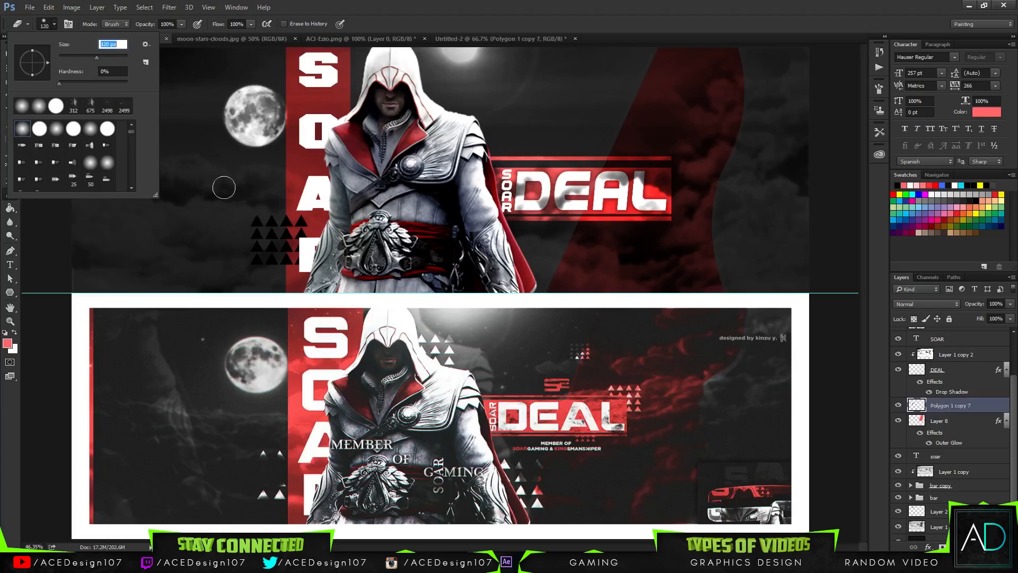
{"action": "key", "text": "Return"}
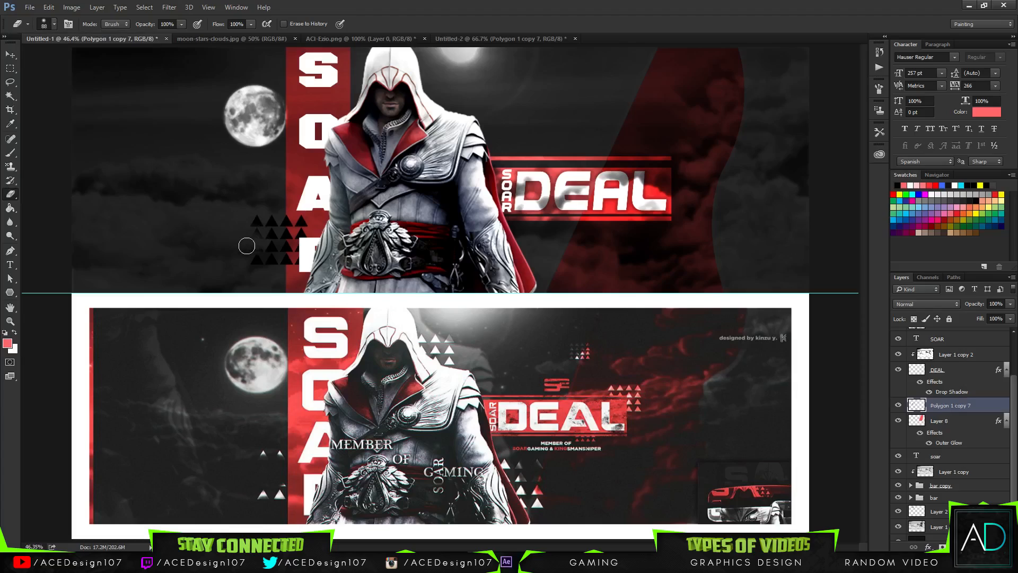
{"action": "left_click_drag", "start_coordinate": [258, 249], "coordinate": [279, 266]}
{"action": "mouse_move", "coordinate": [258, 205]}
{"action": "left_mouse_down"}
{"action": "mouse_move", "coordinate": [283, 208]}
{"action": "mouse_move", "coordinate": [267, 217]}
{"action": "mouse_move", "coordinate": [320, 197]}
{"action": "mouse_move", "coordinate": [297, 232]}
{"action": "mouse_move", "coordinate": [325, 237]}
{"action": "mouse_move", "coordinate": [294, 242]}
{"action": "mouse_move", "coordinate": [320, 263]}
{"action": "mouse_move", "coordinate": [289, 254]}
{"action": "mouse_move", "coordinate": [316, 277]}
{"action": "mouse_move", "coordinate": [288, 254]}
{"action": "mouse_move", "coordinate": [301, 218]}
{"action": "mouse_move", "coordinate": [288, 221]}
{"action": "mouse_move", "coordinate": [298, 196]}
{"action": "mouse_move", "coordinate": [303, 222]}
{"action": "mouse_move", "coordinate": [307, 200]}
{"action": "left_mouse_up"}
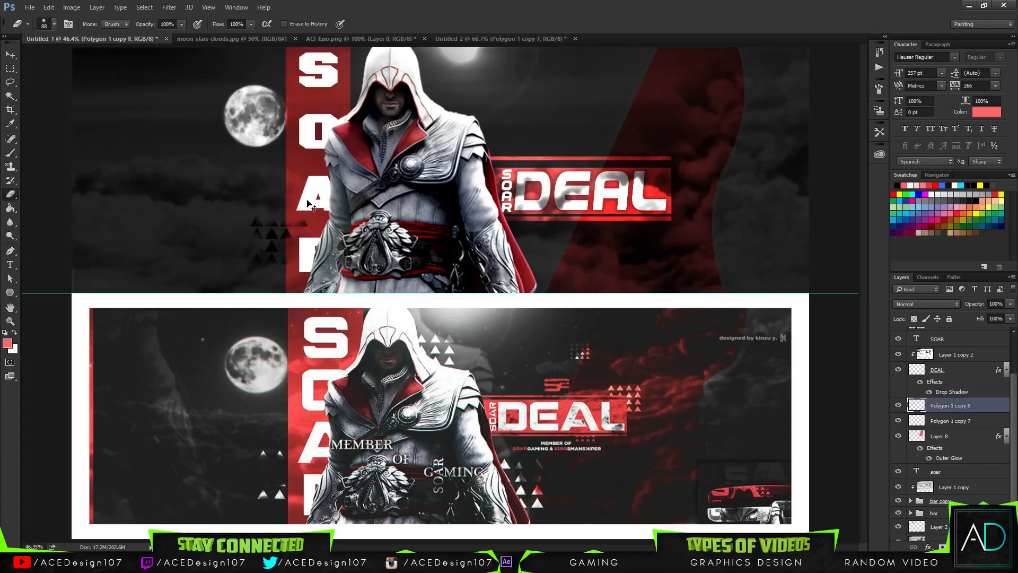
Copy the triangle pattern from Untitled-2 into the banner again, shrink it, and place it beside the assassin's hood.
{"action": "key", "text": "v"}
{"action": "left_click", "coordinate": [467, 39]}
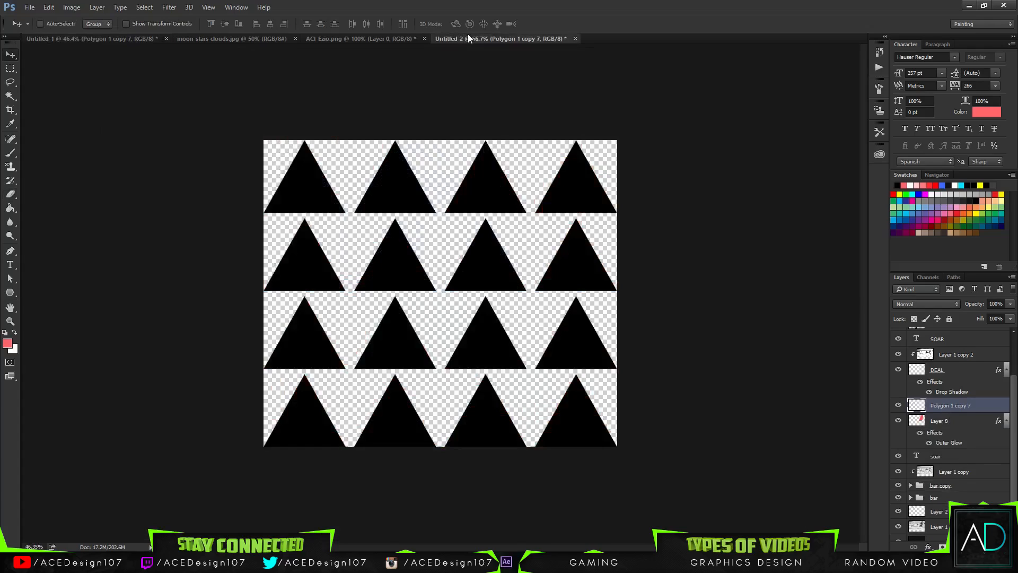
{"action": "left_click_drag", "start_coordinate": [326, 164], "coordinate": [424, 139]}
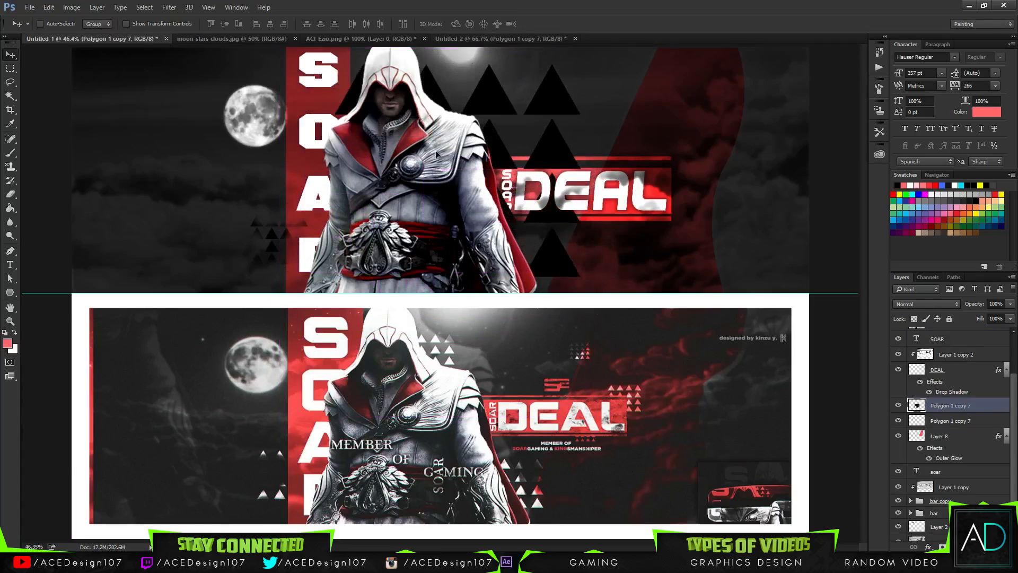
{"action": "key", "text": "ctrl+t"}
{"action": "left_click_drag", "start_coordinate": [581, 277], "coordinate": [481, 202]}
Duplicate the triangle pattern above the end of the DEAL box and scale the copy down.
{"action": "left_click_drag", "start_coordinate": [470, 164], "coordinate": [637, 101]}
{"action": "key", "text": "Return"}
{"action": "key", "text": "ctrl+t"}
{"action": "key", "text": "Return"}
Duplicate the small triangle pattern onto the upper-right corner of the DEAL box and fade its lower part with the soft eraser.
{"action": "key", "text": "ctrl+j"}
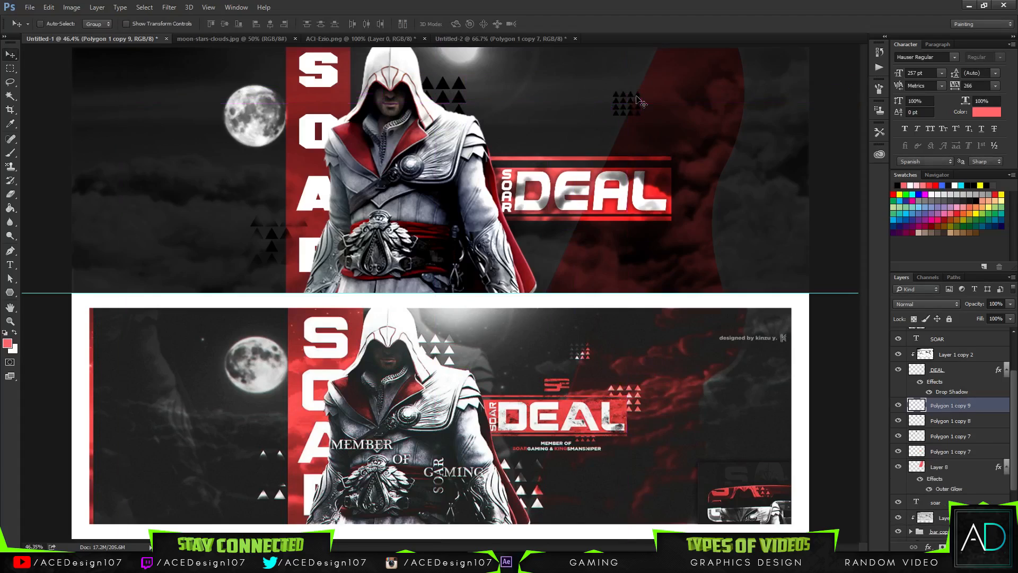
{"action": "left_click_drag", "start_coordinate": [671, 98], "coordinate": [715, 157]}
{"action": "key", "text": "e"}
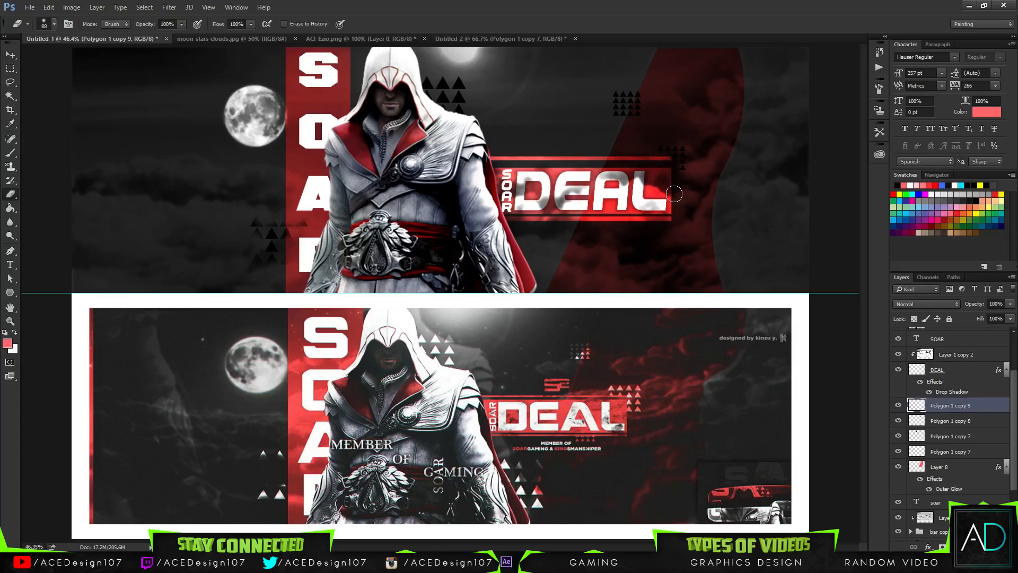
Duplicate the faded triangle pattern, place the copy beside the assassin's cape below the DEAL box, and enlarge it.
{"action": "key", "text": "ctrl+j"}
{"action": "key", "text": "c"}
{"action": "key", "text": "v"}
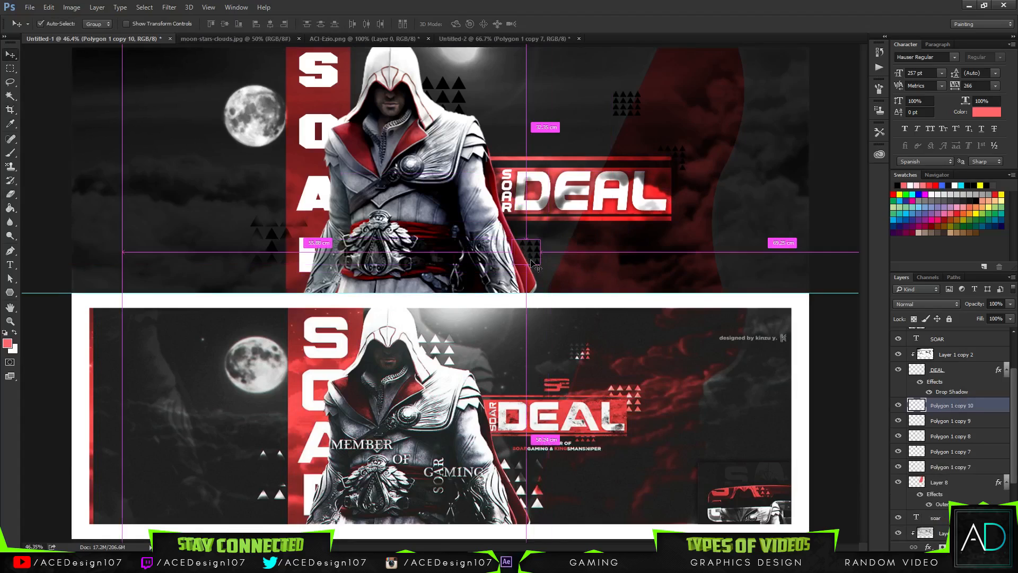
{"action": "key", "text": "ctrl+t"}
{"action": "left_click_drag", "start_coordinate": [539, 268], "coordinate": [561, 283]}
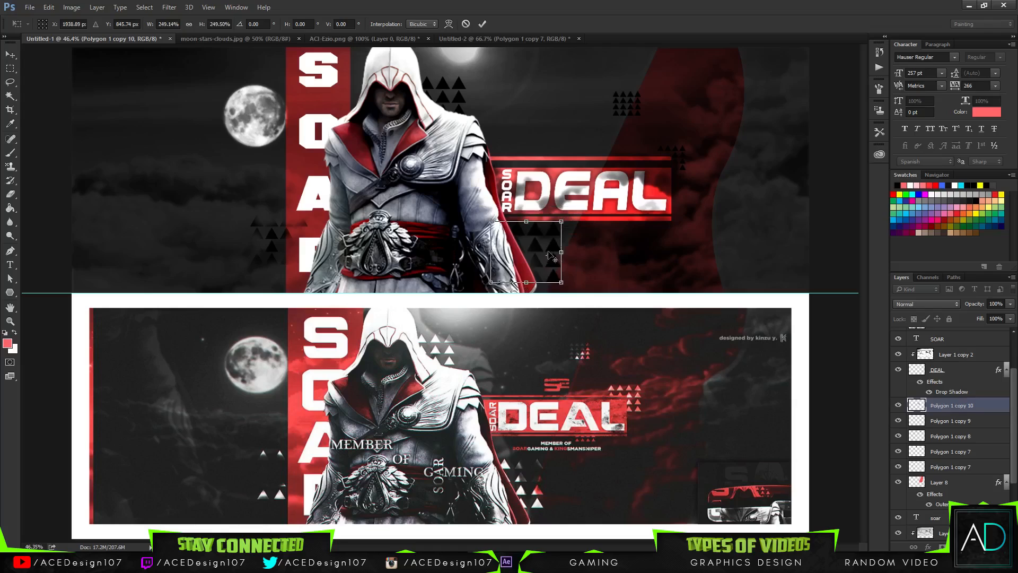
{"action": "left_click_drag", "start_coordinate": [546, 247], "coordinate": [542, 247]}
{"action": "key", "text": "Return"}
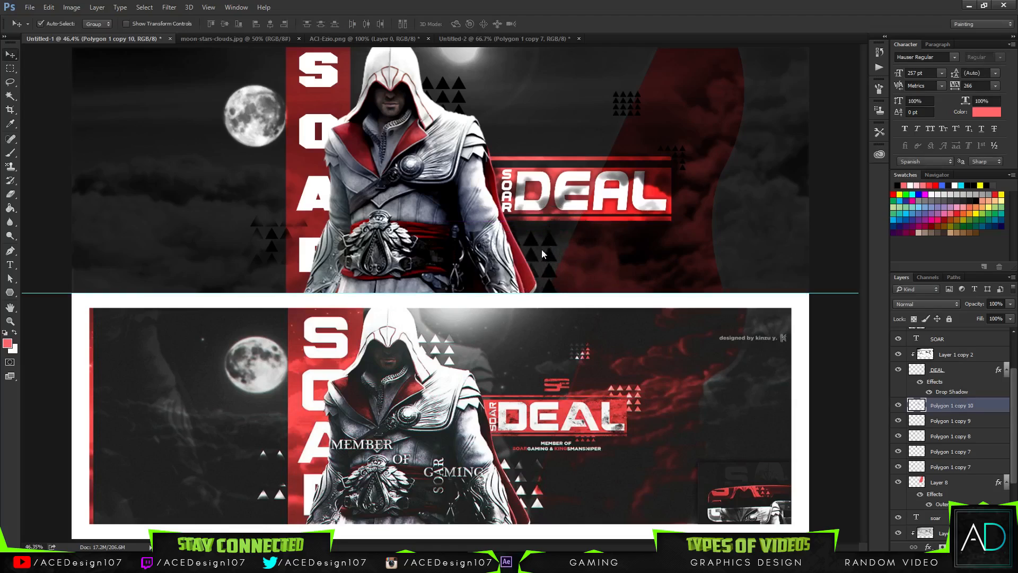
{"action": "key", "text": "ctrl+t"}
{"action": "left_click_drag", "start_coordinate": [554, 289], "coordinate": [548, 284]}
{"action": "key", "text": "Return"}
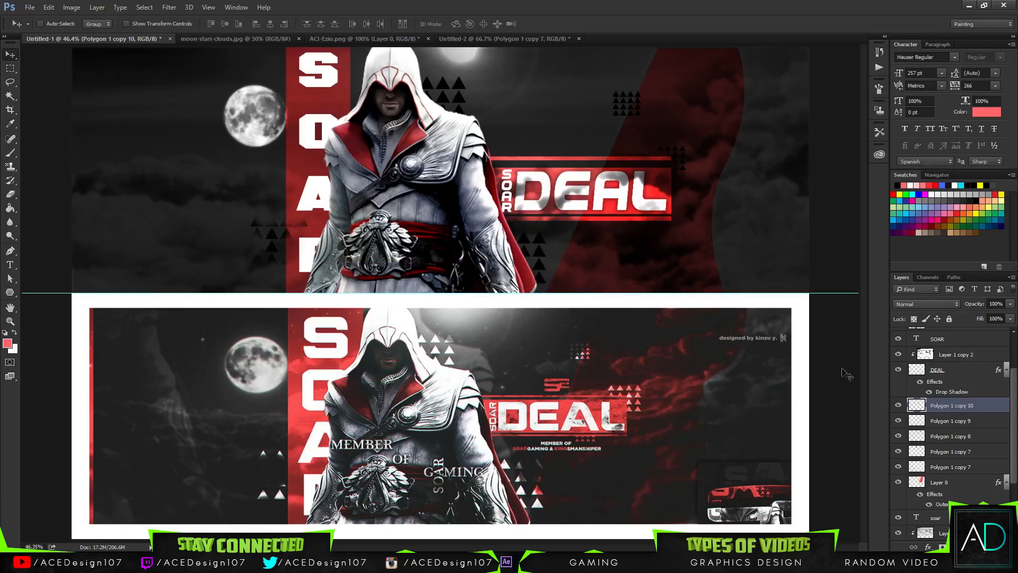
Merge the five triangle pattern layers and turn them white with a Color Overlay, rasterizing the layer style.
{"action": "left_click", "coordinate": [974, 466], "text": "shift"}
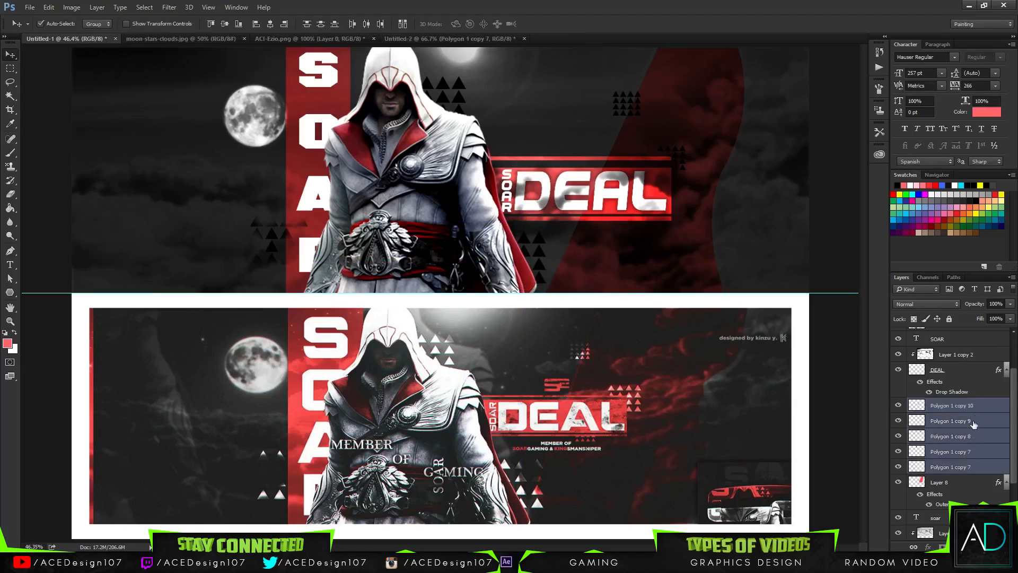
{"action": "key", "text": "ctrl+e"}
{"action": "right_click", "coordinate": [980, 407]}
{"action": "left_click", "coordinate": [870, 76]}
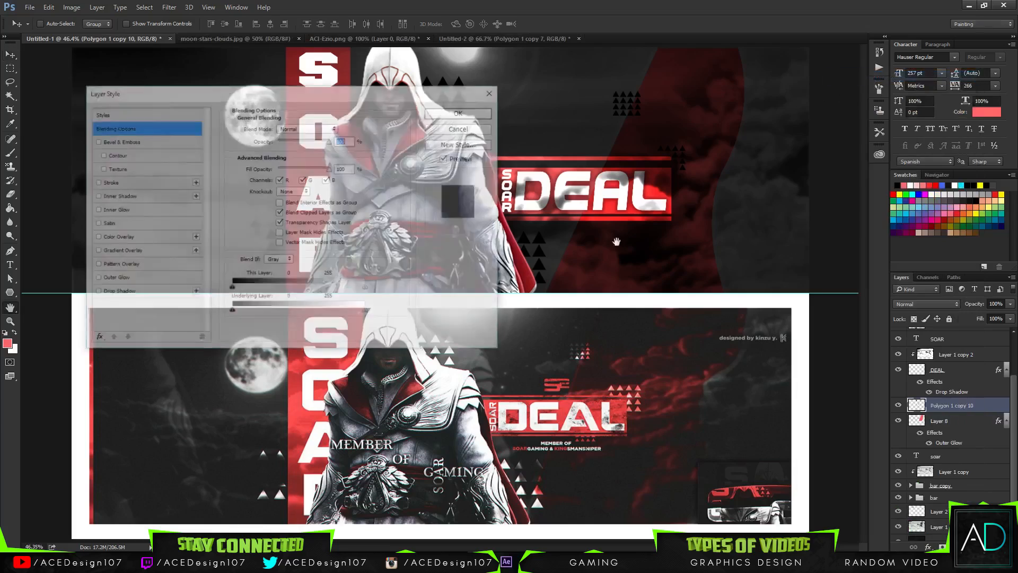
{"action": "left_click", "coordinate": [116, 239]}
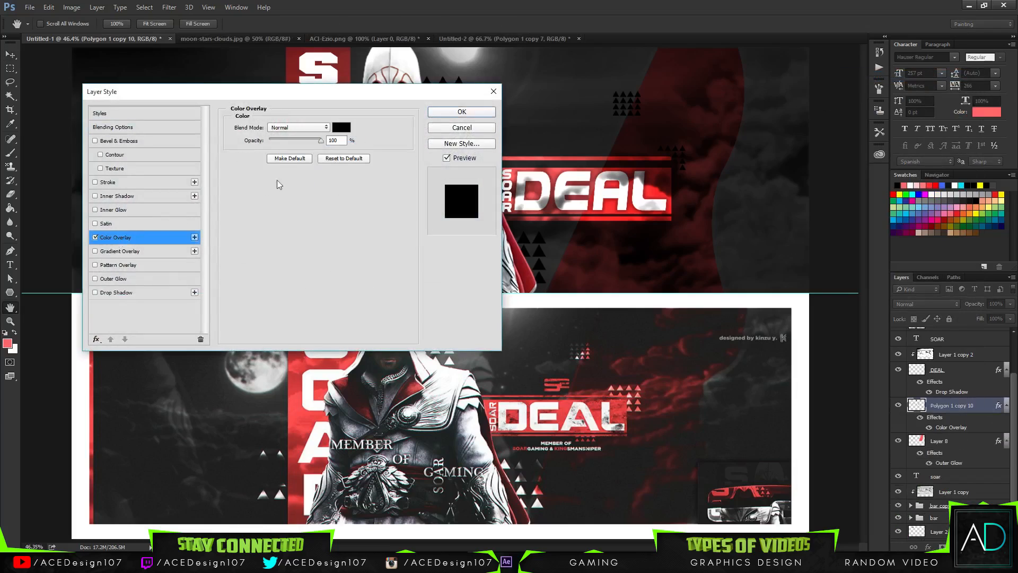
{"action": "left_click", "coordinate": [343, 128]}
{"action": "left_click", "coordinate": [561, 126]}
{"action": "left_click", "coordinate": [804, 119]}
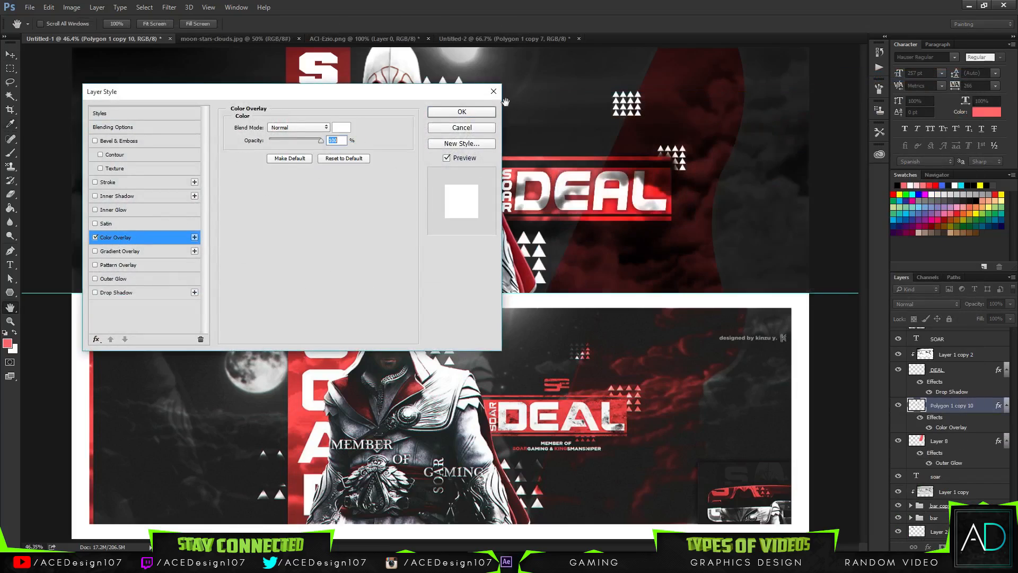
{"action": "left_click", "coordinate": [432, 111]}
{"action": "right_click", "coordinate": [957, 411]}
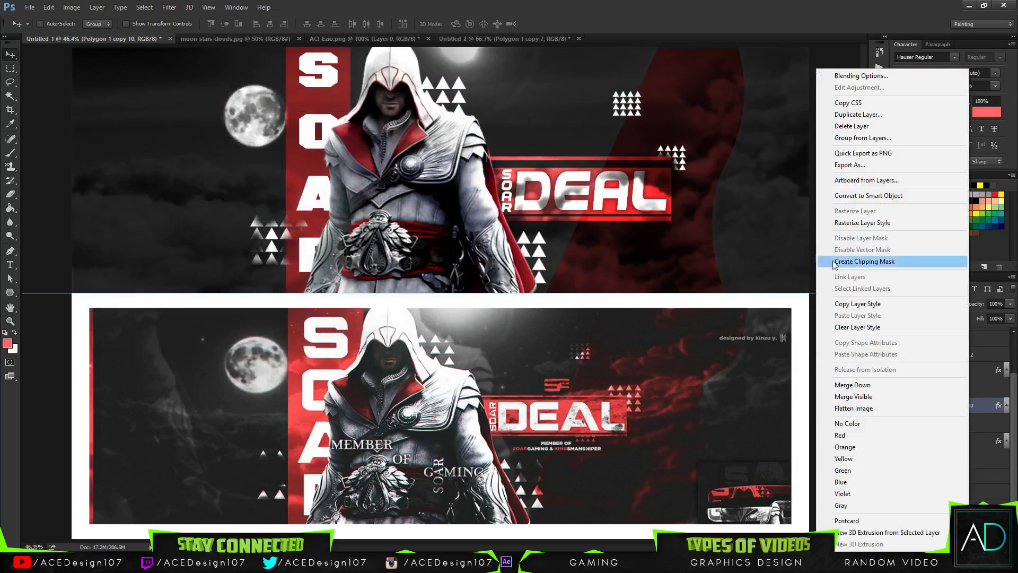
{"action": "left_click", "coordinate": [855, 221]}
Set the merged triangle layer's blend mode to Soft Light and move the layer directly below the Preview layer.
{"action": "left_click", "coordinate": [920, 304]}
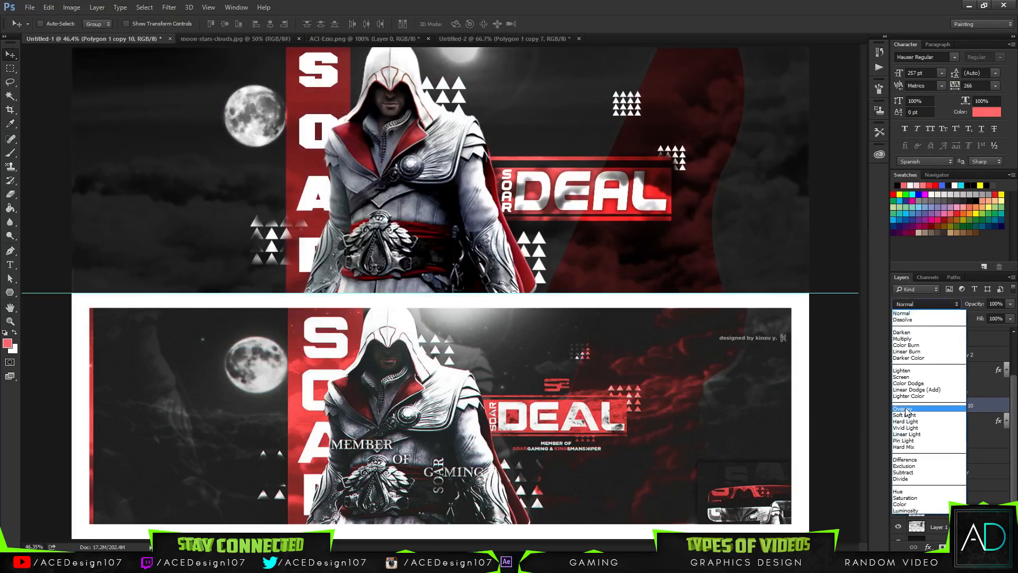
{"action": "left_click", "coordinate": [902, 379]}
{"action": "key", "text": "Up"}
{"action": "key", "text": "Down"}
{"action": "key", "text": "Down"}
{"action": "key", "text": "Down"}
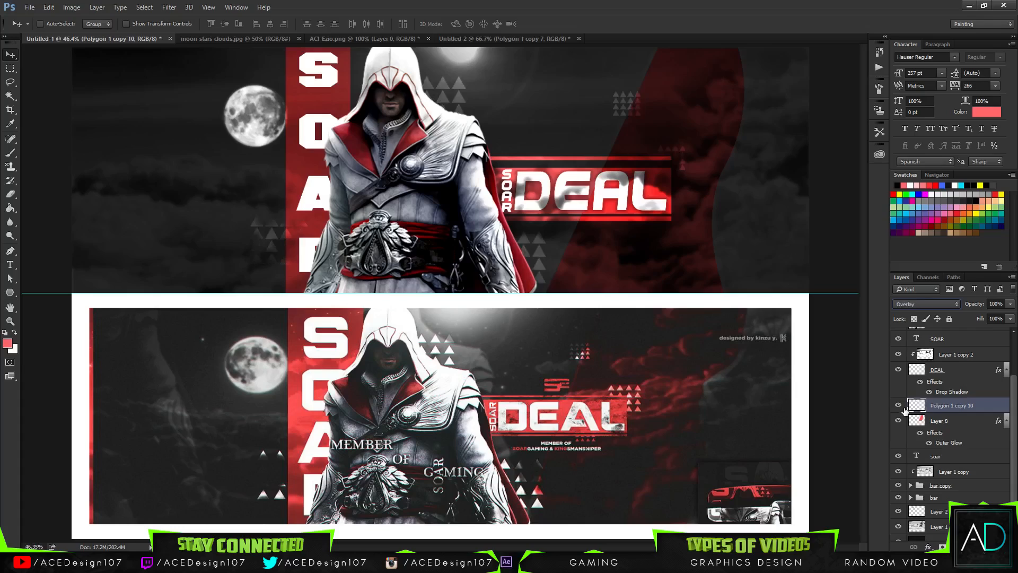
{"action": "key", "text": "Up"}
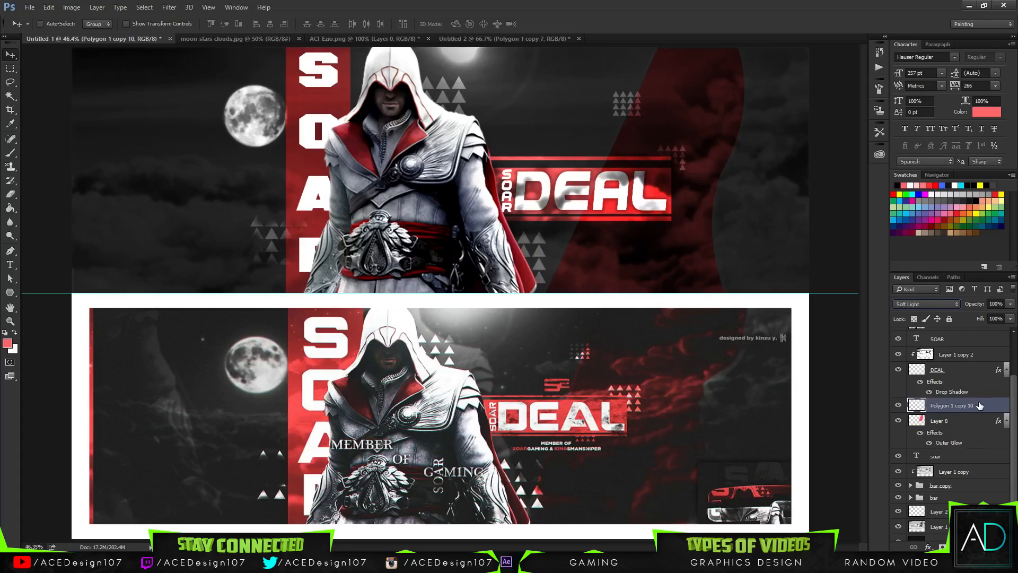
{"action": "left_click_drag", "start_coordinate": [998, 408], "coordinate": [955, 352]}
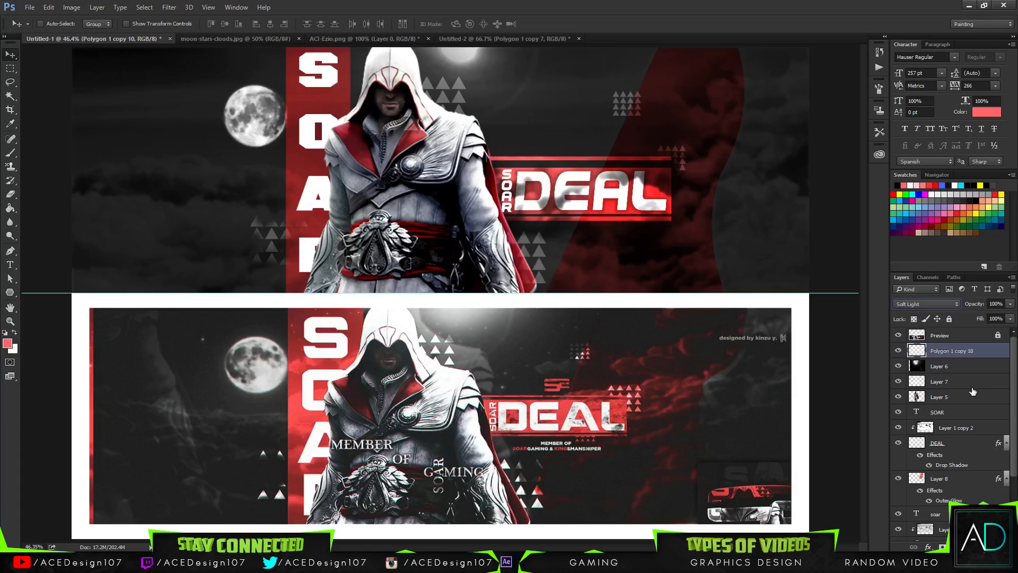
Try duplicating the cloud background layer, Layer 1, and undo the duplication.
{"action": "left_click", "coordinate": [955, 369]}
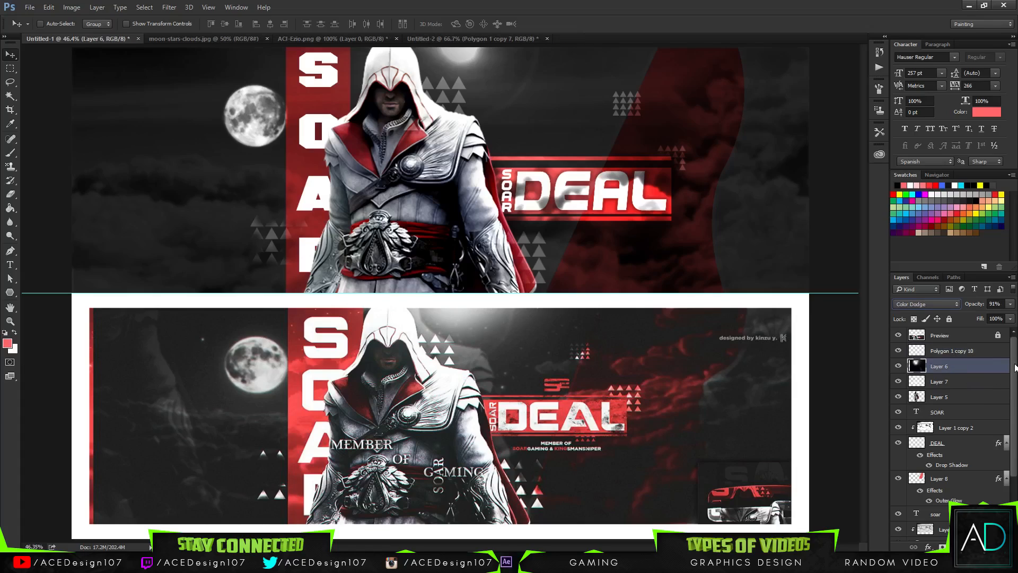
{"action": "scroll", "coordinate": [986, 410], "scroll_direction": "down", "scroll_amount": 3}
{"action": "left_click", "coordinate": [963, 501]}
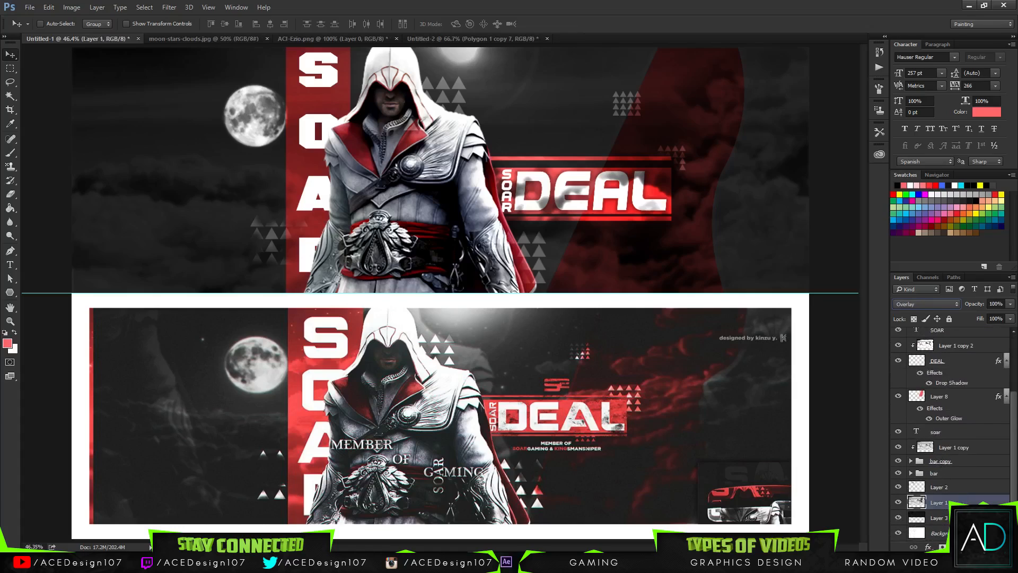
{"action": "key", "text": "ctrl+j"}
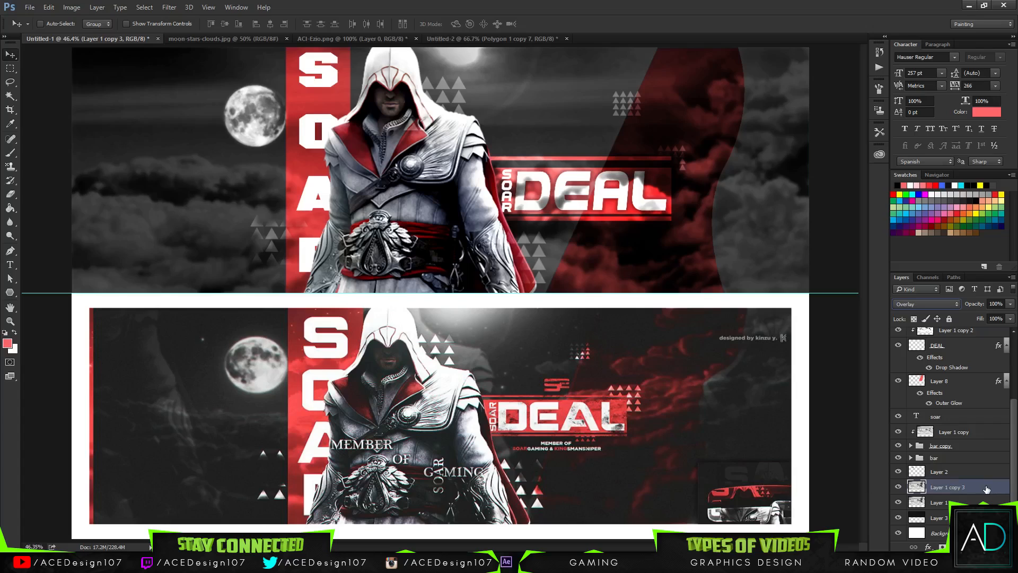
{"action": "key", "text": "ctrl+z"}
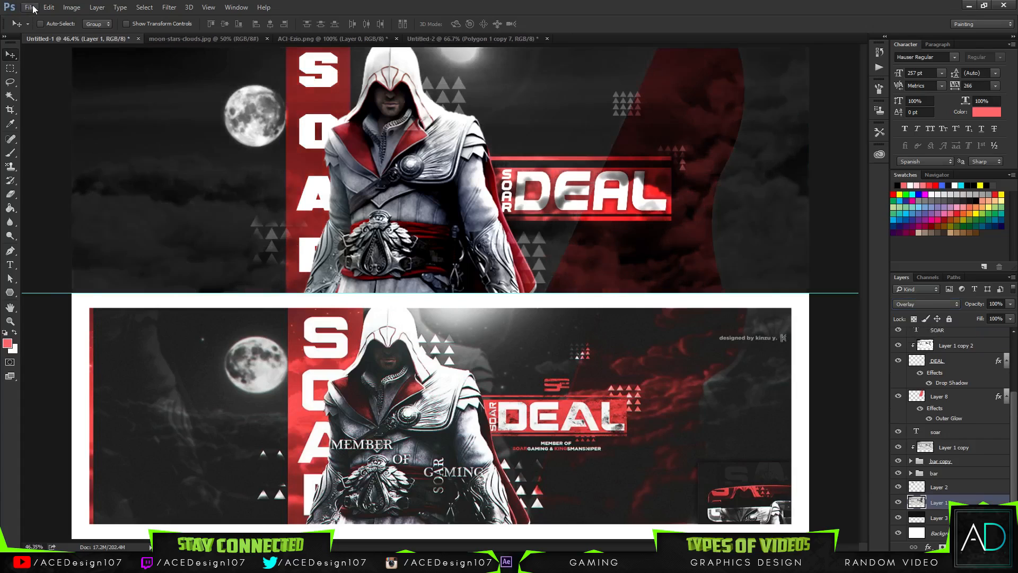
Open snowy-mountains-206-2560x1600.jpg from the Downloads folder.
{"action": "left_click", "coordinate": [31, 8]}
{"action": "left_click", "coordinate": [45, 26]}
{"action": "left_click", "coordinate": [41, 79]}
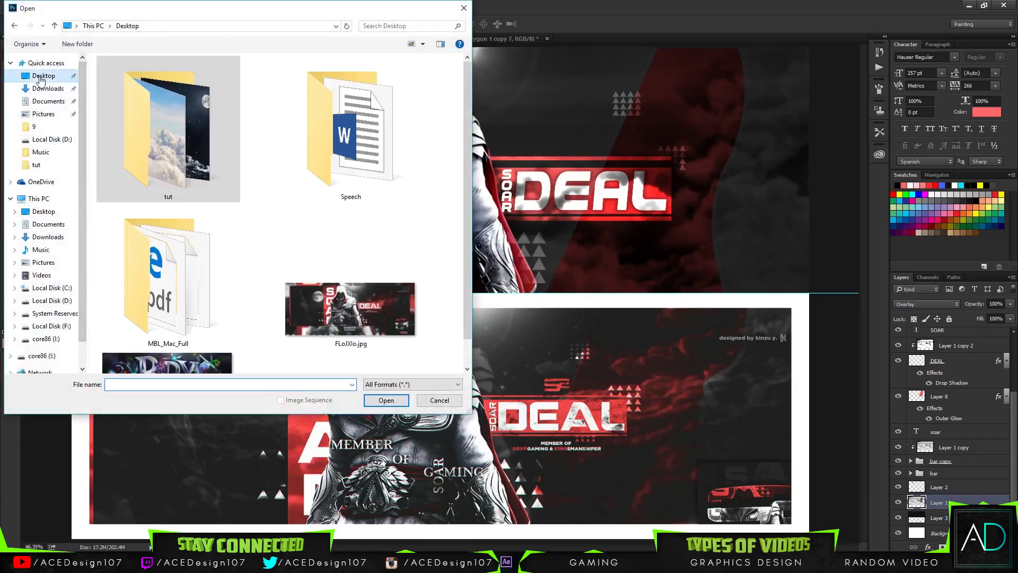
{"action": "left_click", "coordinate": [47, 88]}
{"action": "scroll", "coordinate": [435, 234], "scroll_direction": "down", "scroll_amount": 3}
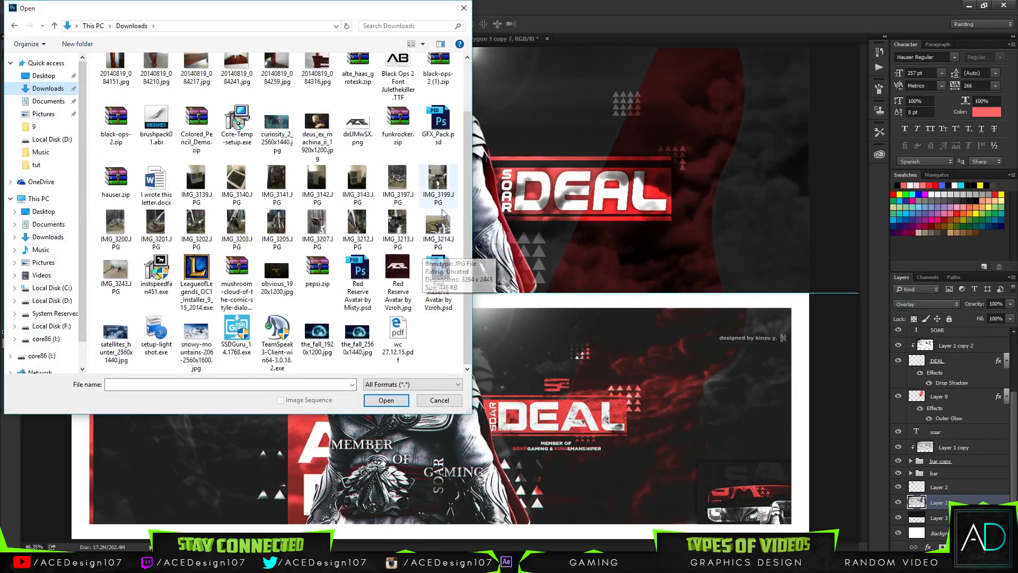
{"action": "left_click", "coordinate": [199, 342]}
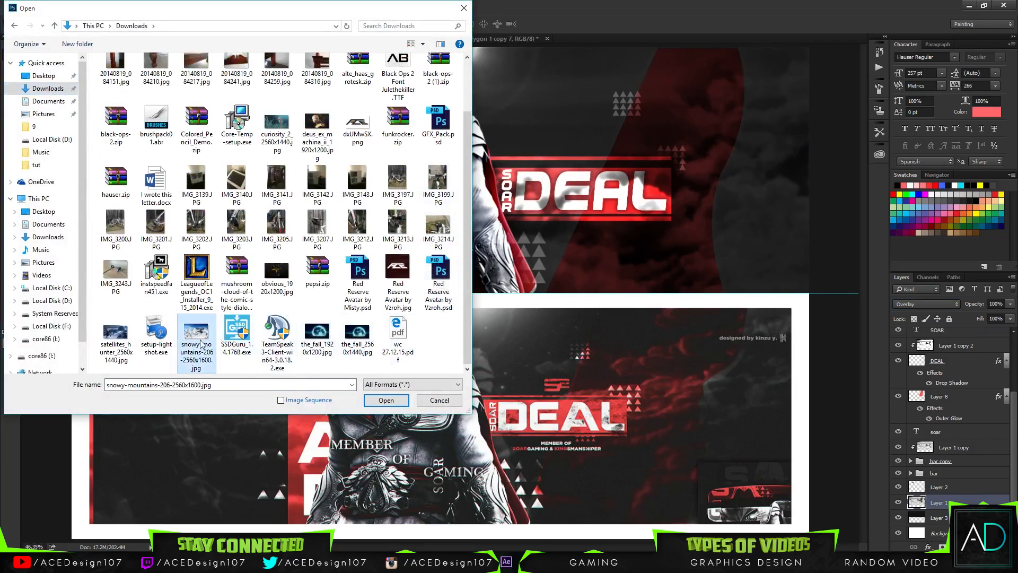
{"action": "double_click", "coordinate": [200, 343]}
Copy the mountain photo into the Untitled-1 banner, clip it to the merged triangle layer, and adjust its position.
{"action": "left_click", "coordinate": [76, 39]}
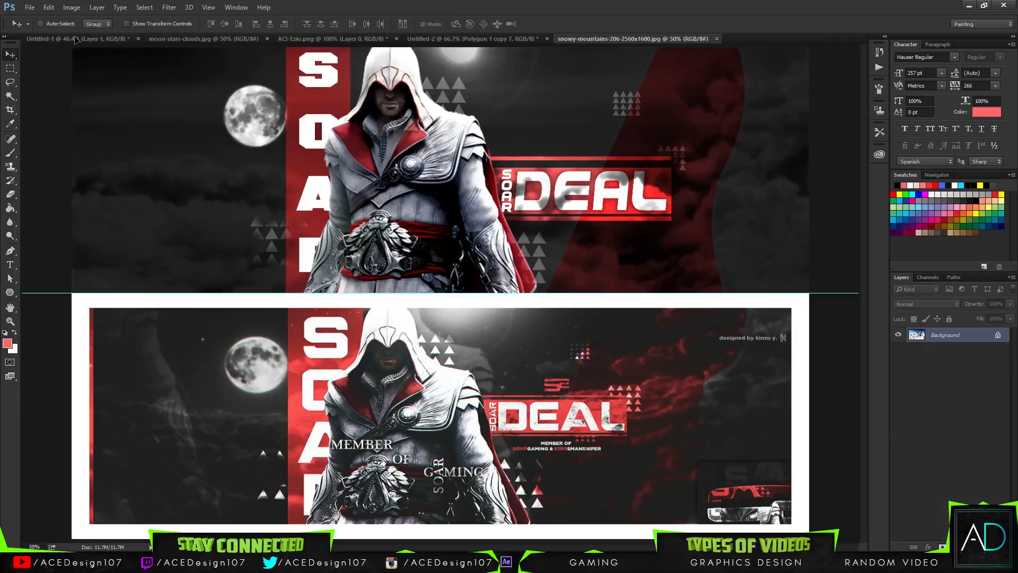
{"action": "left_click_drag", "start_coordinate": [75, 37], "coordinate": [490, 242]}
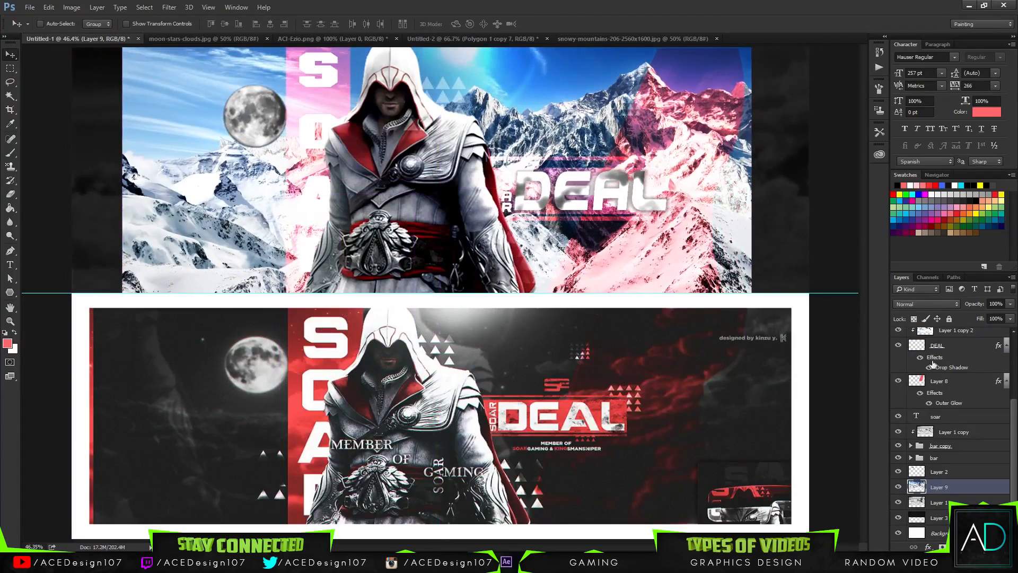
{"action": "left_click_drag", "start_coordinate": [972, 483], "coordinate": [973, 340]}
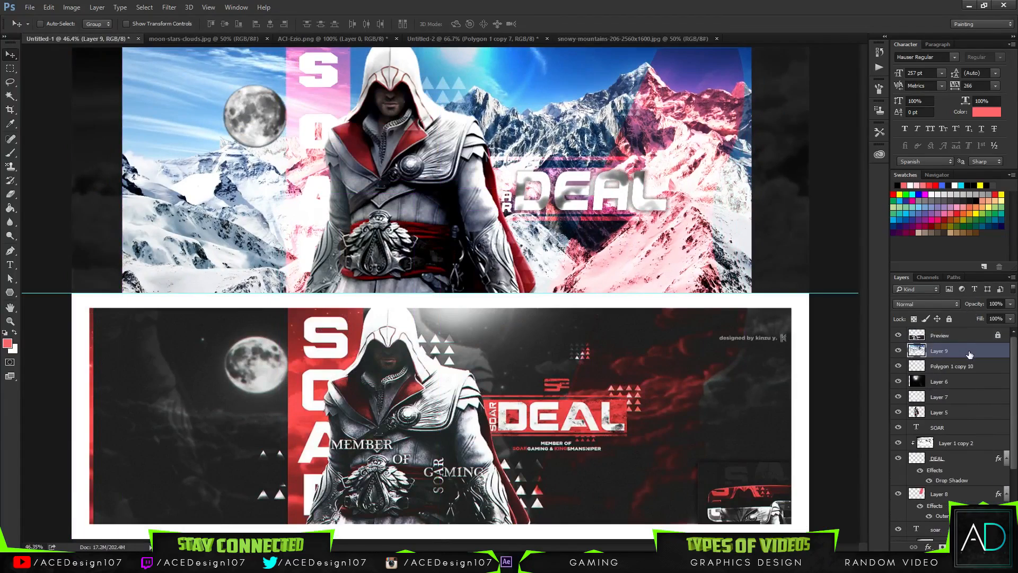
{"action": "right_click", "coordinate": [966, 351]}
{"action": "left_click", "coordinate": [863, 262]}
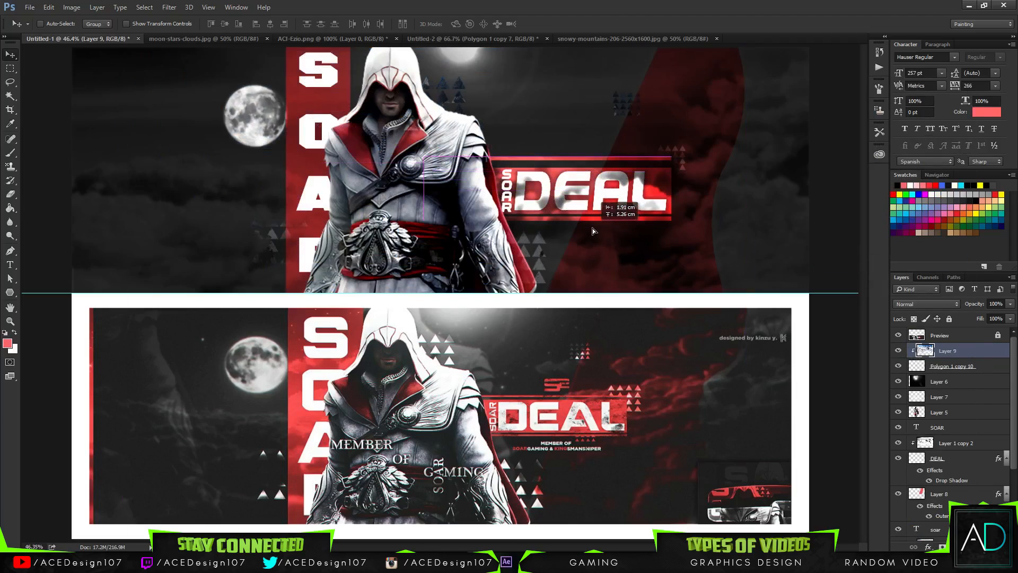
{"action": "left_click_drag", "start_coordinate": [581, 243], "coordinate": [594, 228]}
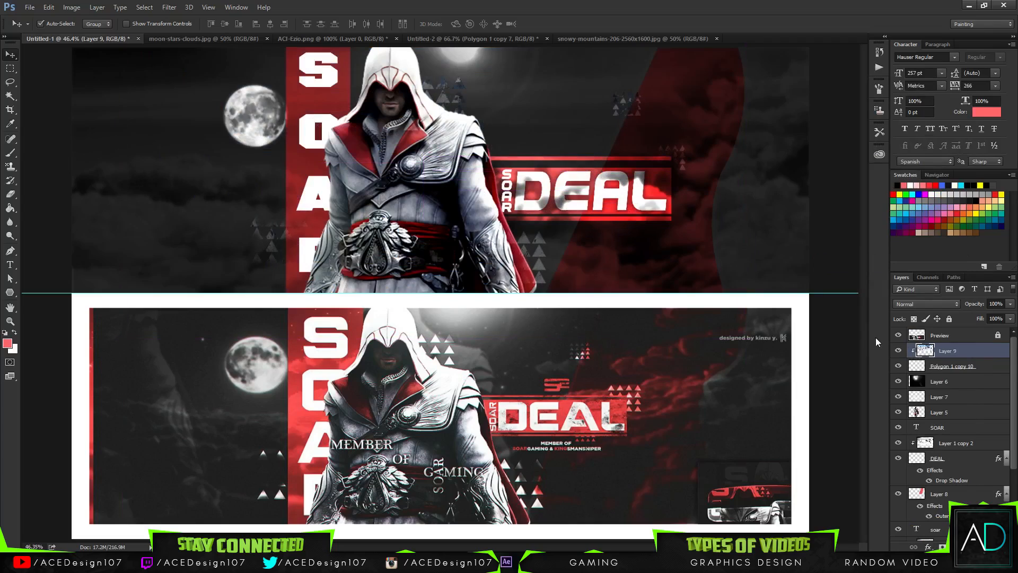
Desaturate the clipped mountain layer to -100 and raise its contrast with Levels, using black input 75 and midtone 0.82.
{"action": "key", "text": "ctrl+u"}
{"action": "left_click_drag", "start_coordinate": [800, 203], "coordinate": [748, 203]}
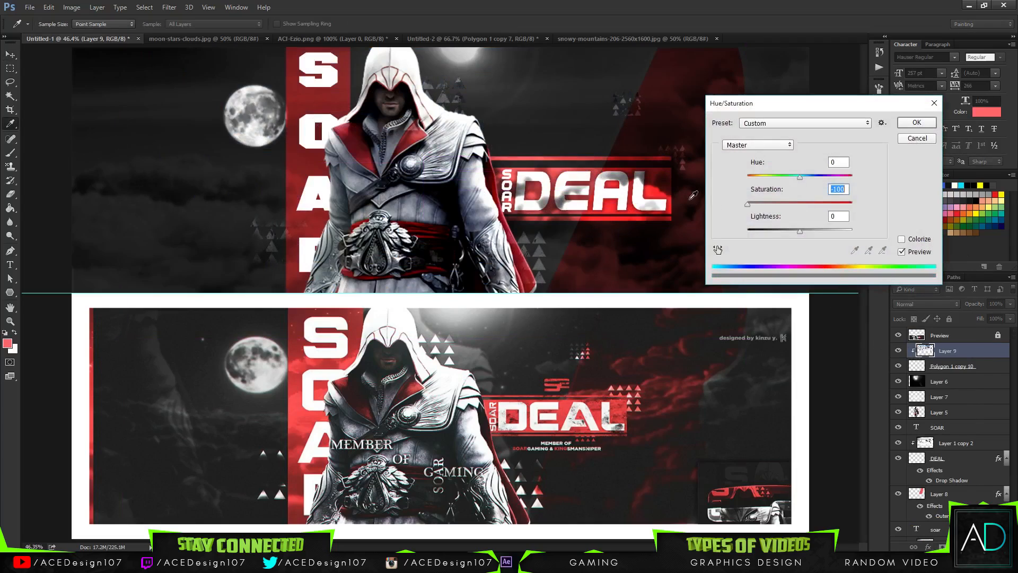
{"action": "left_click", "coordinate": [916, 122]}
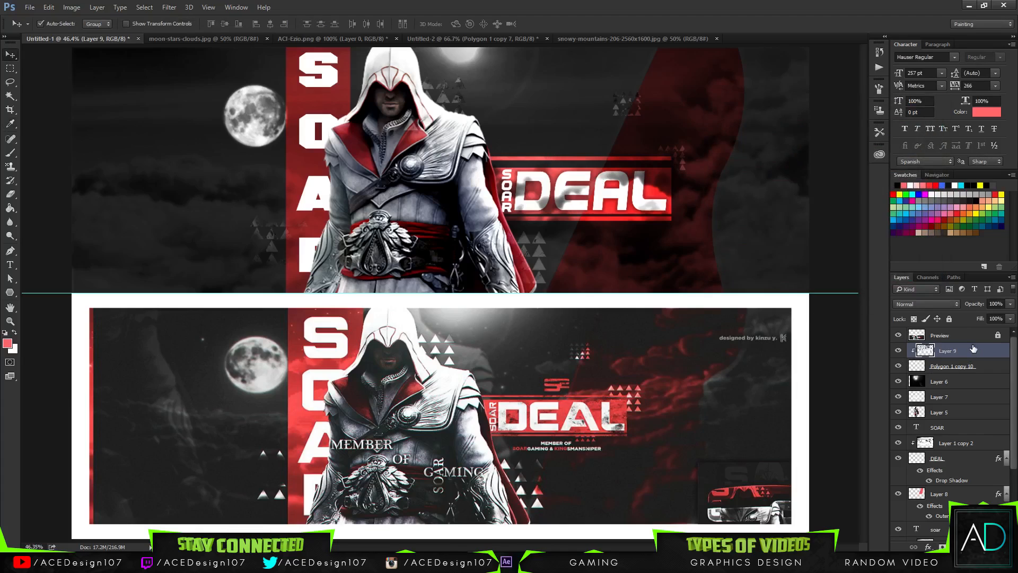
{"action": "key", "text": "ctrl+l"}
{"action": "left_click_drag", "start_coordinate": [794, 210], "coordinate": [923, 214]}
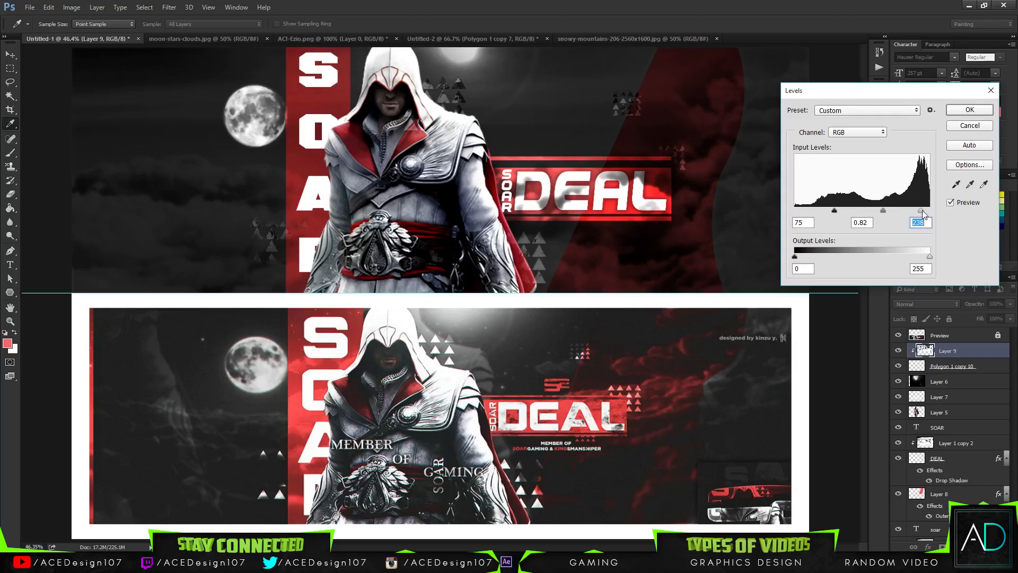
{"action": "left_click", "coordinate": [966, 113]}
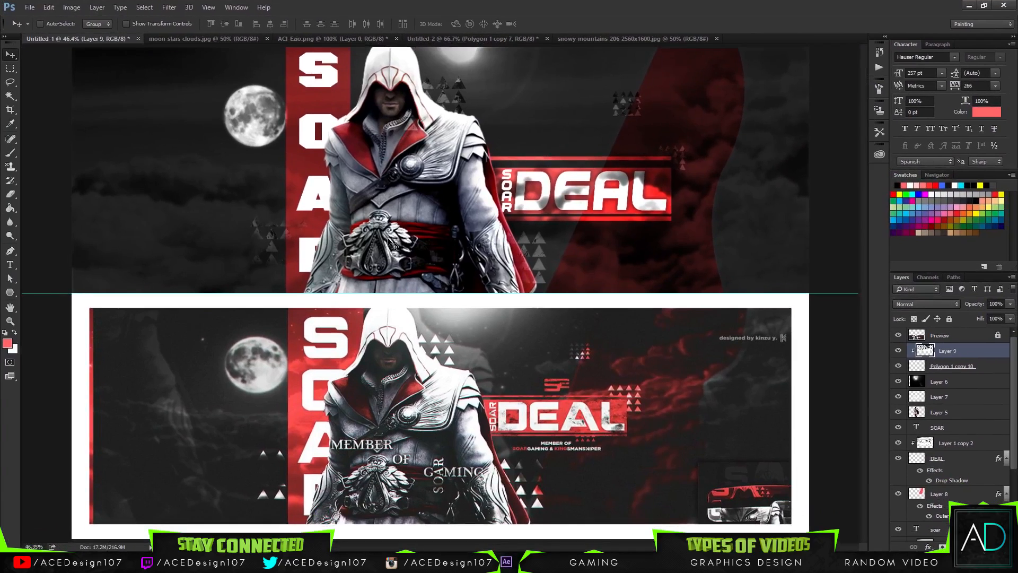
Try restyling the large vertical SOAR text with the BLACK OPS 2 Regular font at 72 pt, and cancel the text edit.
{"action": "double_click", "coordinate": [313, 73]}
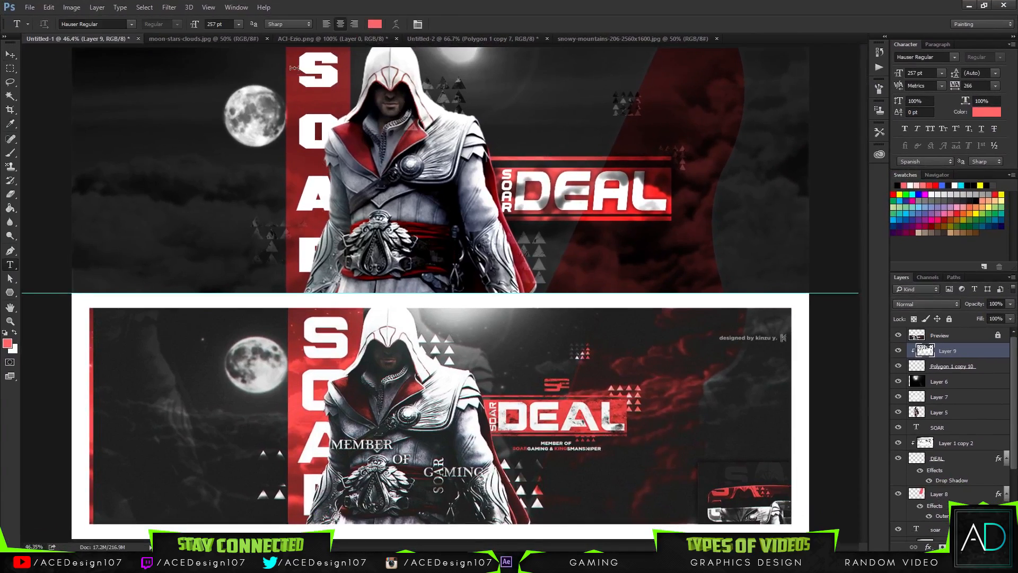
{"action": "left_click", "coordinate": [131, 23]}
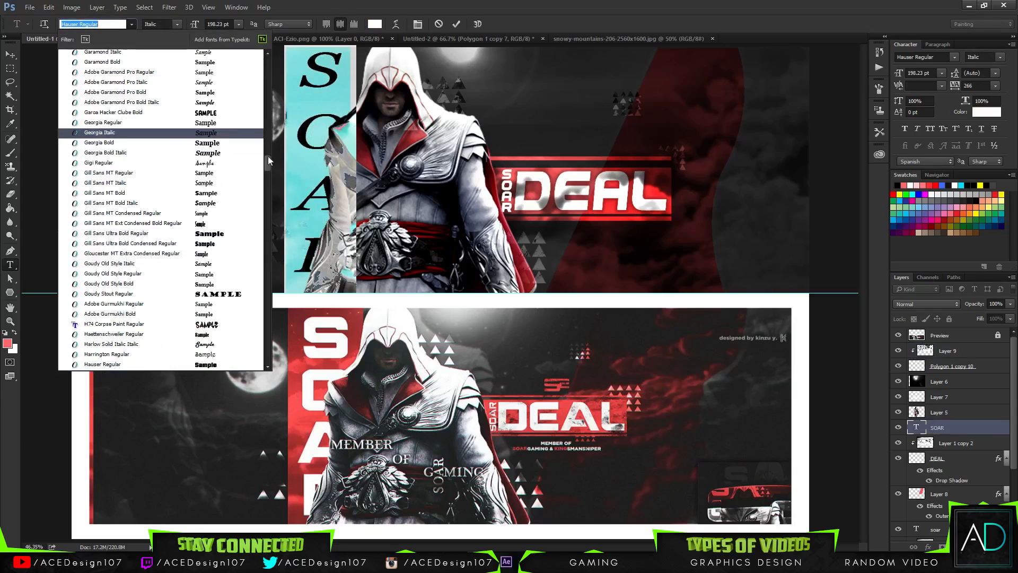
{"action": "left_click_drag", "start_coordinate": [266, 173], "coordinate": [268, 255]}
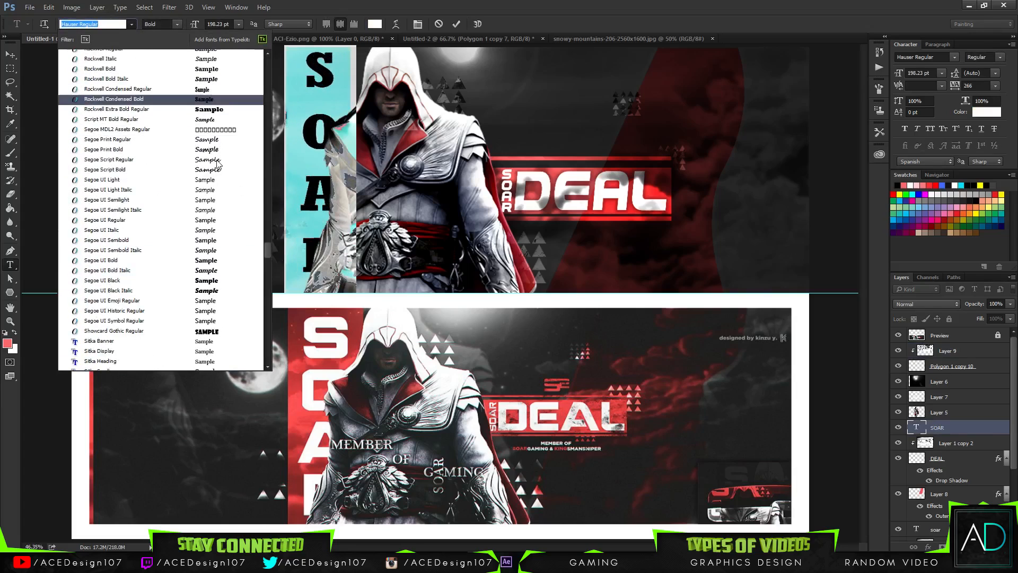
{"action": "left_click_drag", "start_coordinate": [268, 253], "coordinate": [264, 299]}
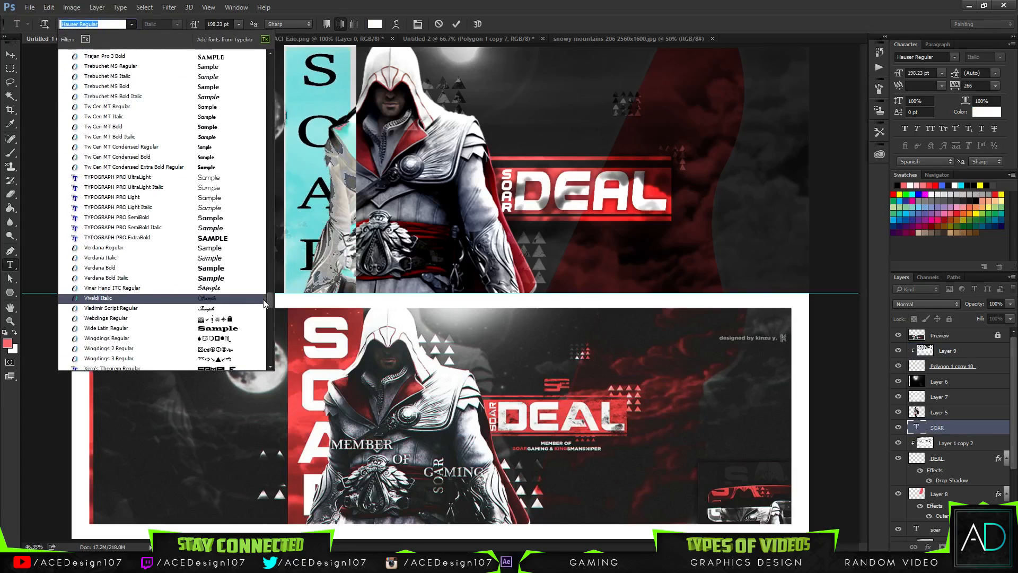
{"action": "scroll", "coordinate": [234, 329], "scroll_direction": "down", "scroll_amount": 2}
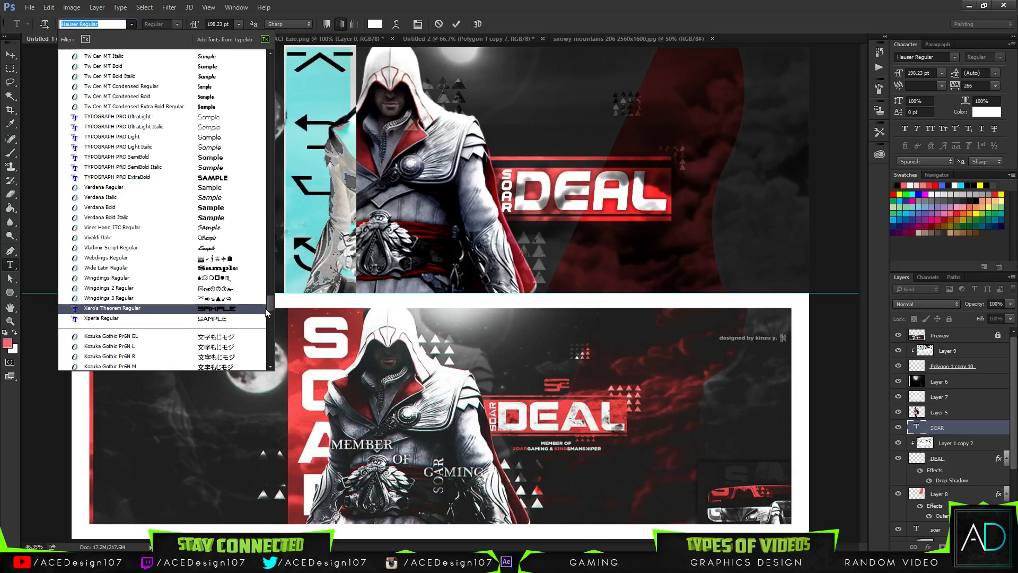
{"action": "left_click_drag", "start_coordinate": [265, 307], "coordinate": [265, 174]}
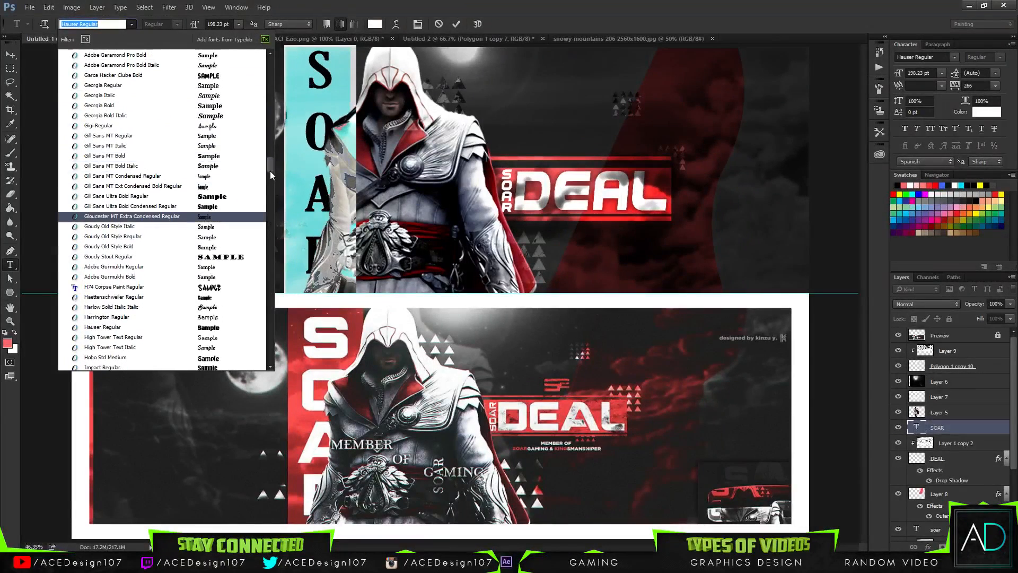
{"action": "left_click_drag", "start_coordinate": [270, 171], "coordinate": [267, 116]}
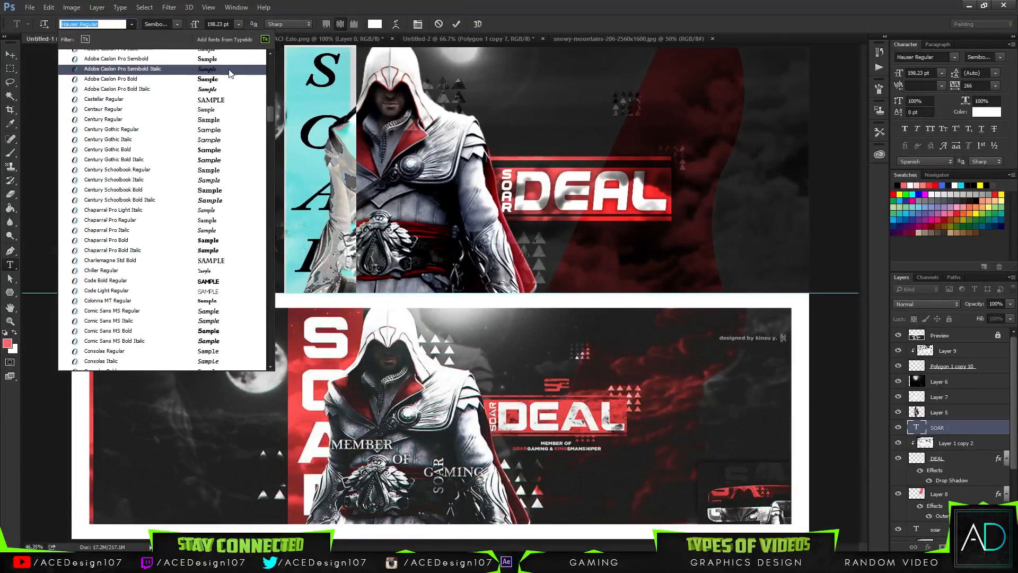
{"action": "left_click", "coordinate": [272, 106]}
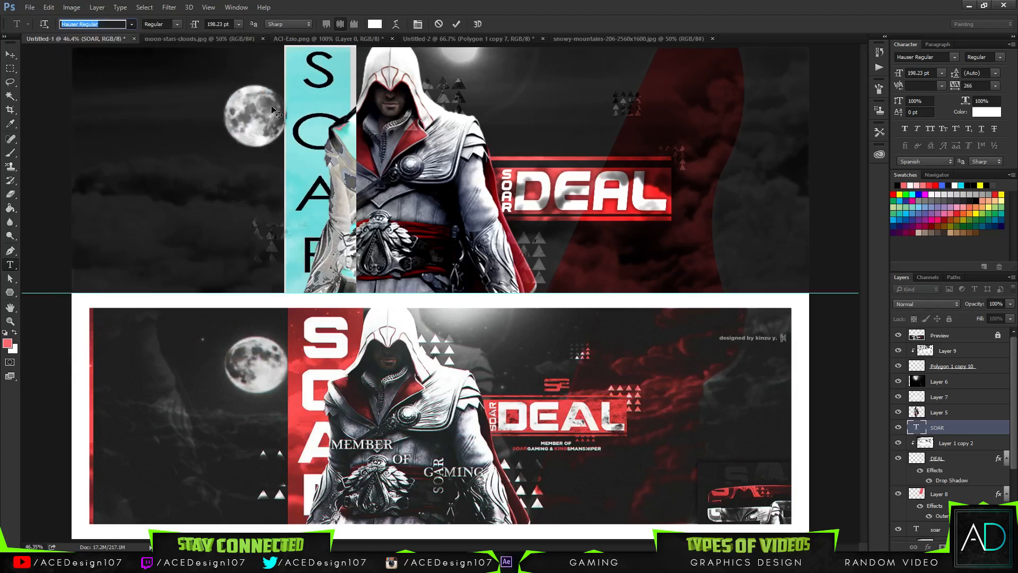
{"action": "left_click", "coordinate": [131, 24]}
{"action": "left_click_drag", "start_coordinate": [272, 164], "coordinate": [271, 69]}
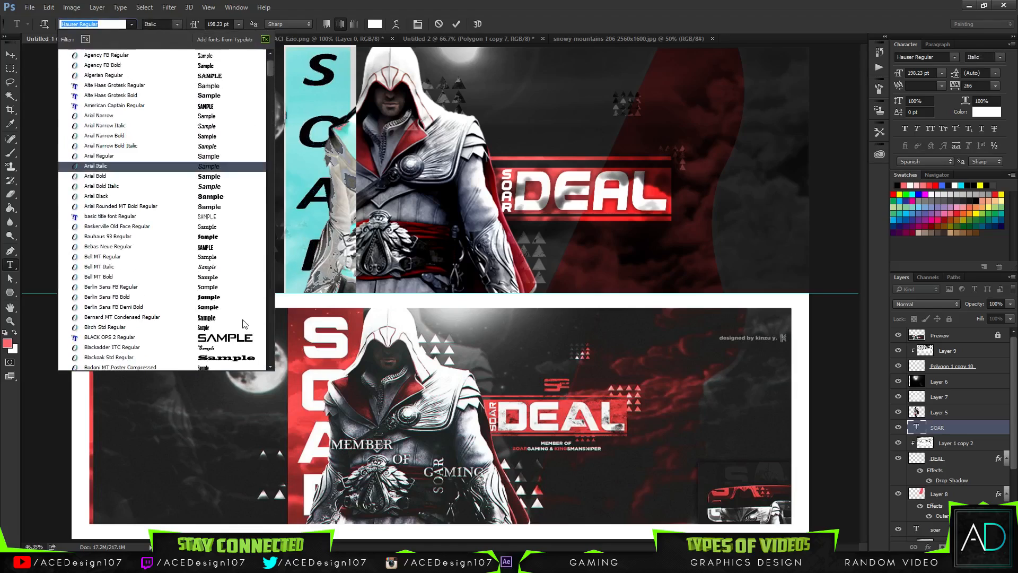
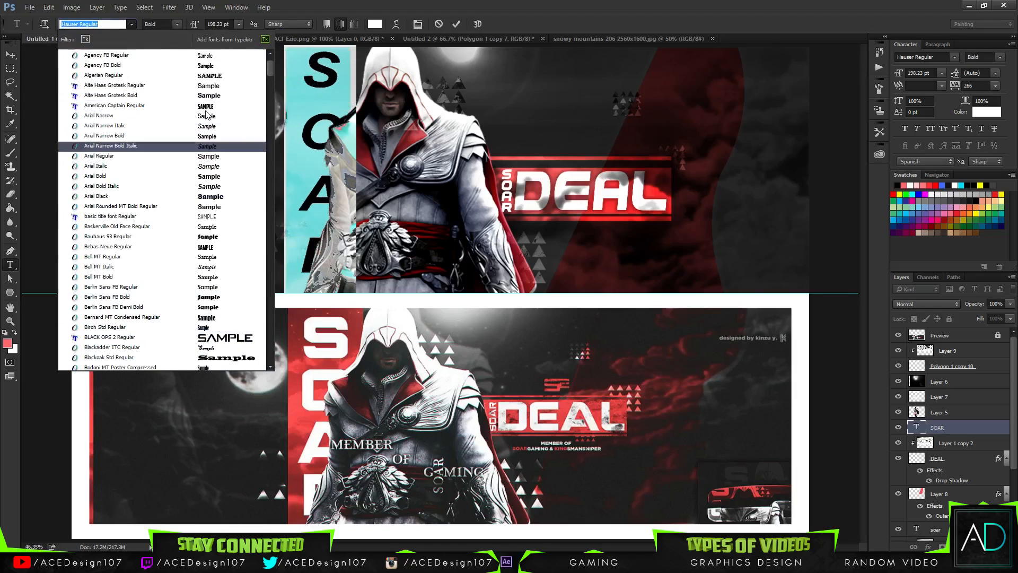
{"action": "left_click", "coordinate": [209, 337]}
{"action": "left_click", "coordinate": [239, 24]}
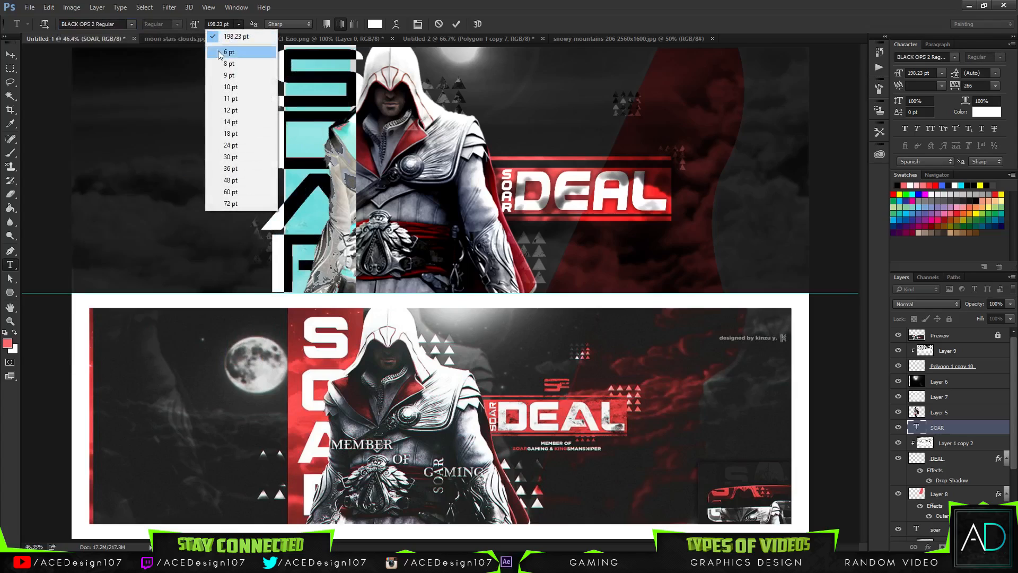
{"action": "left_click", "coordinate": [230, 204]}
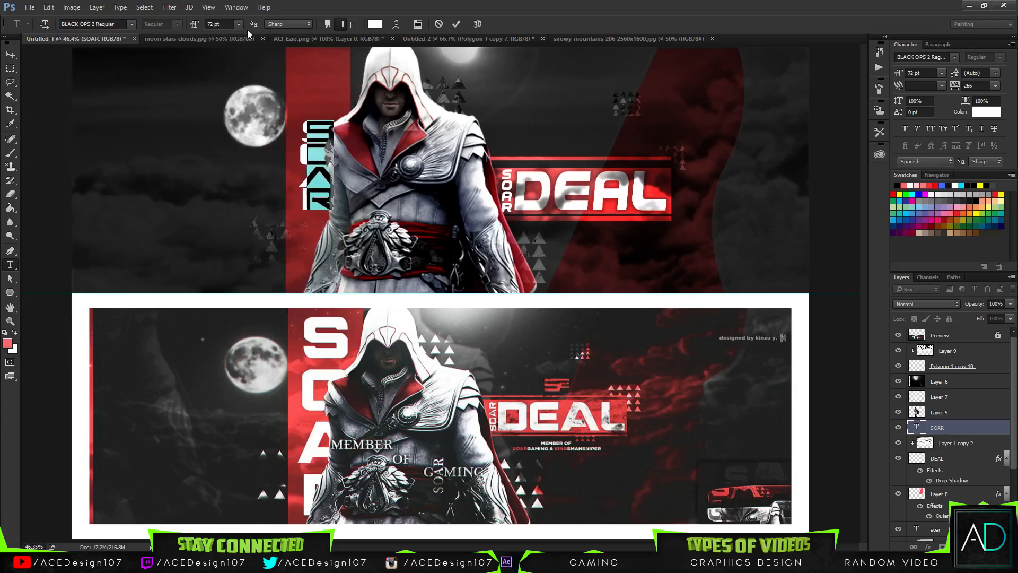
{"action": "left_click", "coordinate": [440, 24]}
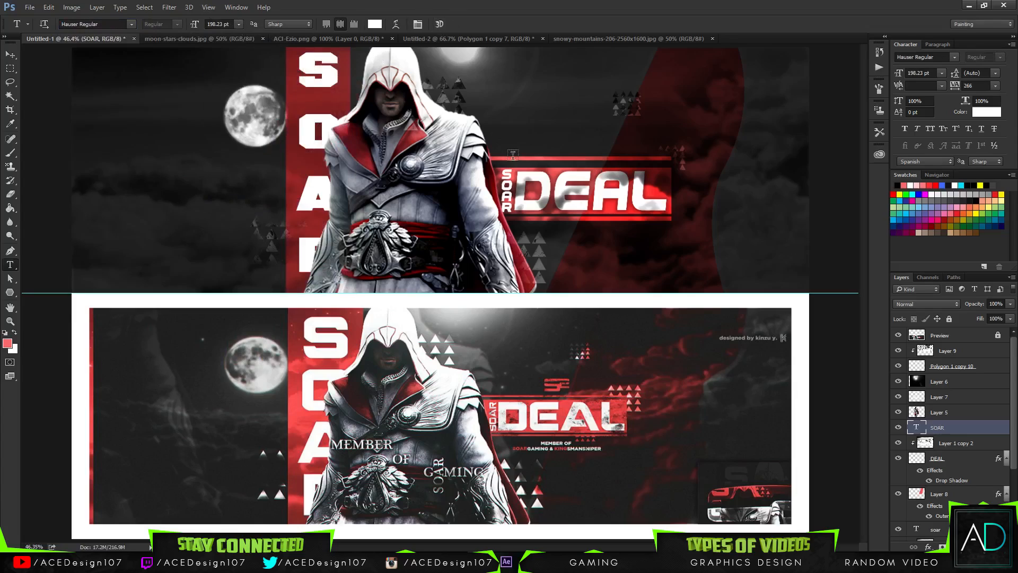
{"action": "key", "text": "v"}
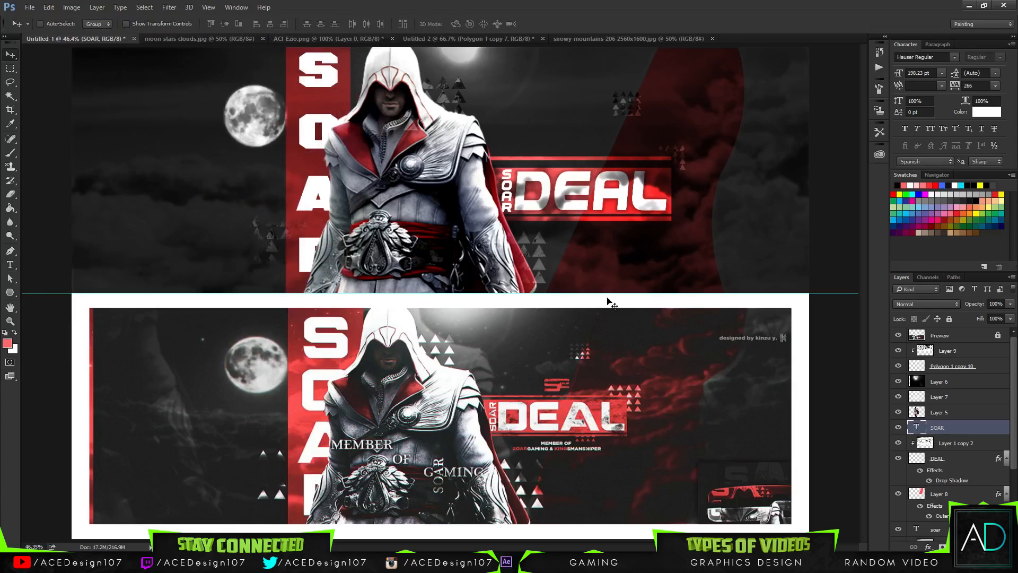
Add a Drop Shadow to the large vertical SOAR layer, using Multiply, 37% opacity, 90° angle, 1 px distance, 38% spread and 0 px size.
{"action": "left_click", "coordinate": [1011, 303]}
{"action": "mouse_move", "coordinate": [1010, 317]}
{"action": "left_mouse_down"}
{"action": "mouse_move", "coordinate": [968, 312]}
{"action": "mouse_move", "coordinate": [1010, 313]}
{"action": "left_mouse_up"}
{"action": "right_click", "coordinate": [963, 413]}
{"action": "left_click", "coordinate": [790, 96]}
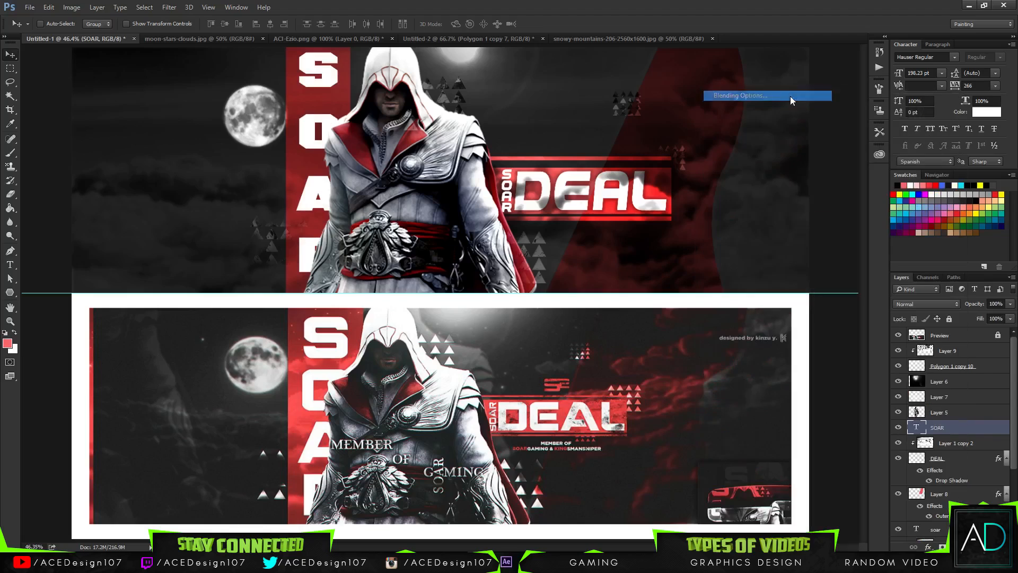
{"action": "left_click", "coordinate": [141, 292]}
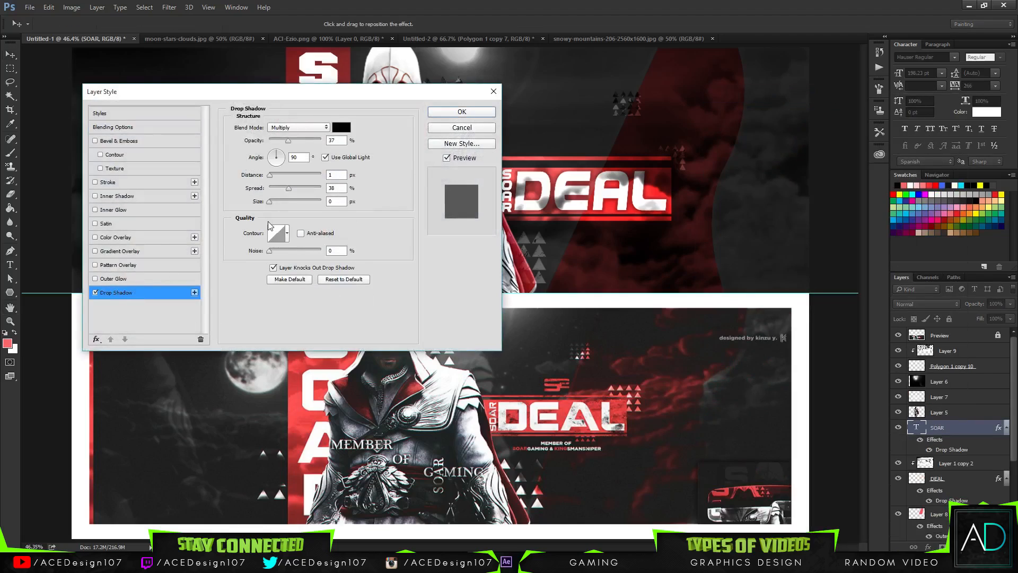
{"action": "left_click", "coordinate": [462, 112]}
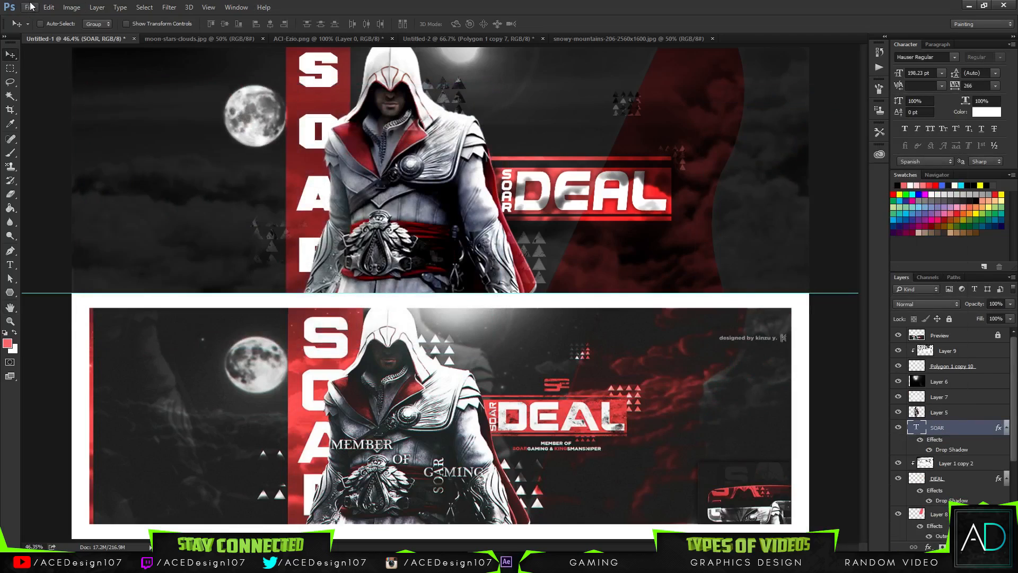
Open Wolf.psd from the Layer Styles folder inside doc\GFX Packs on Local Disk (D:).
{"action": "left_click", "coordinate": [30, 6]}
{"action": "left_click", "coordinate": [32, 30]}
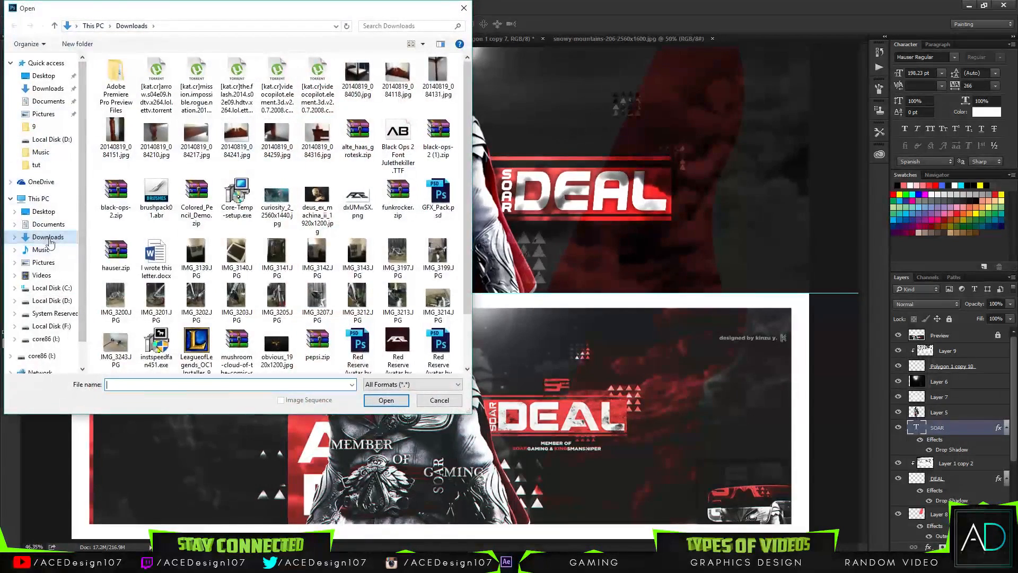
{"action": "left_click", "coordinate": [51, 300]}
{"action": "double_click", "coordinate": [429, 85]}
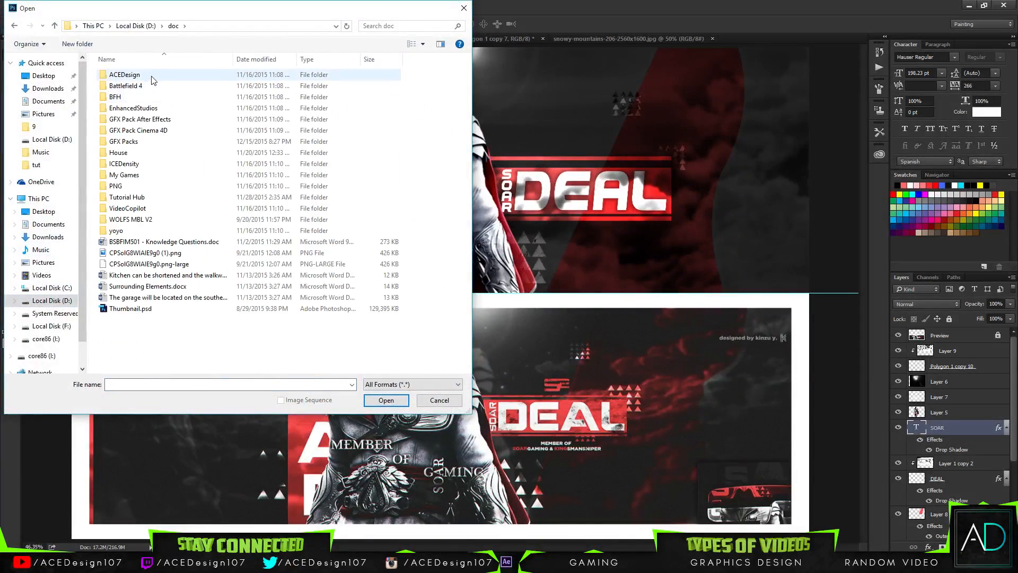
{"action": "double_click", "coordinate": [121, 140]}
{"action": "double_click", "coordinate": [140, 121]}
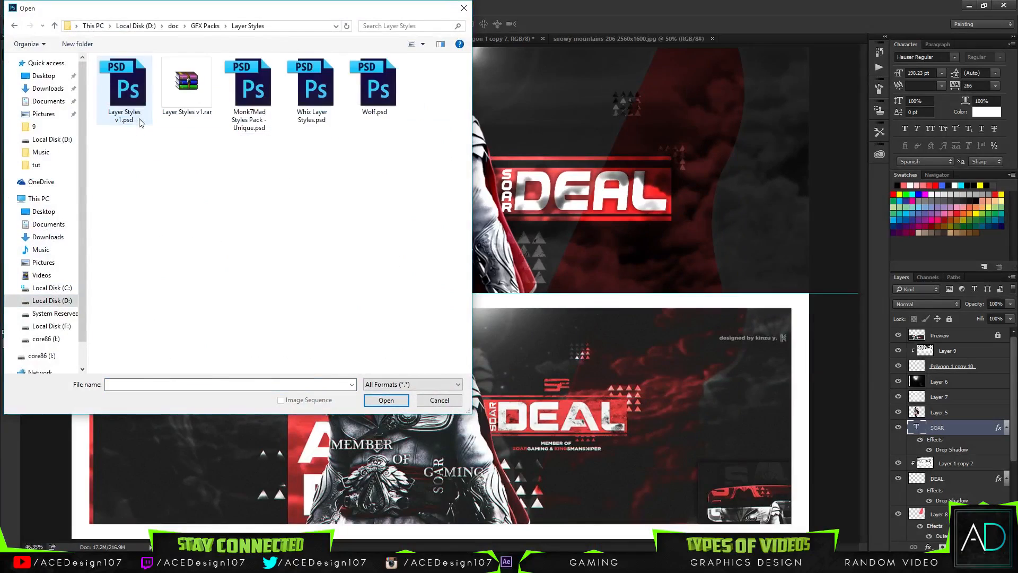
{"action": "double_click", "coordinate": [373, 89]}
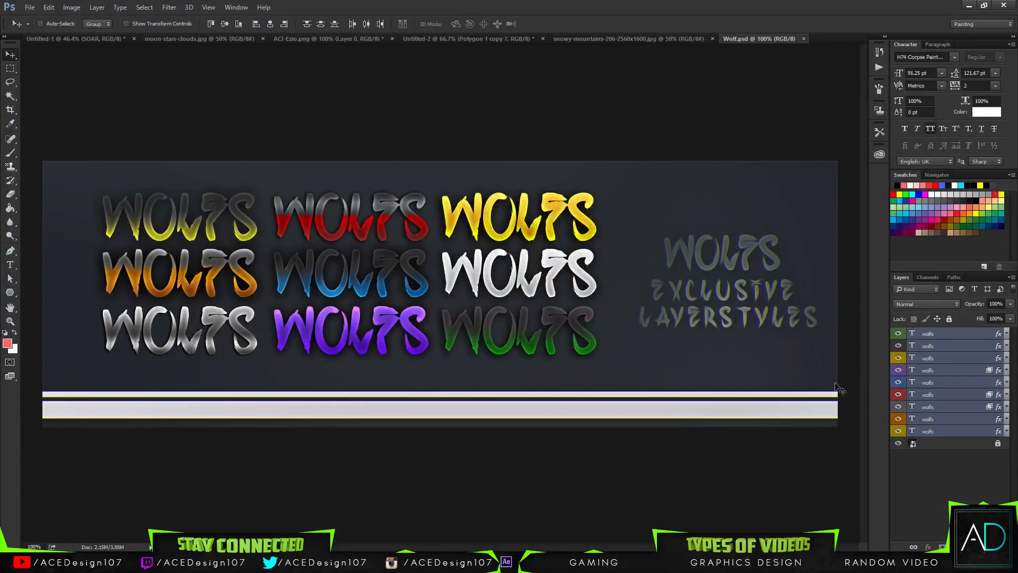
Copy the layer style of the second wolfs text layer in Wolf.psd and paste it onto the SOAR text layer in Untitled-1.
{"action": "right_click", "coordinate": [953, 345]}
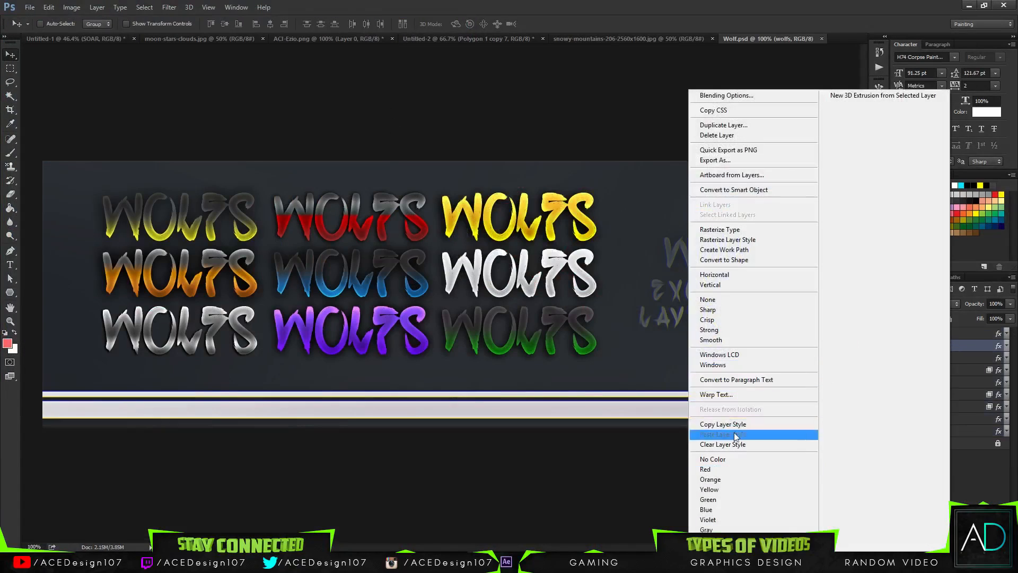
{"action": "left_click", "coordinate": [725, 424]}
{"action": "left_click", "coordinate": [46, 40]}
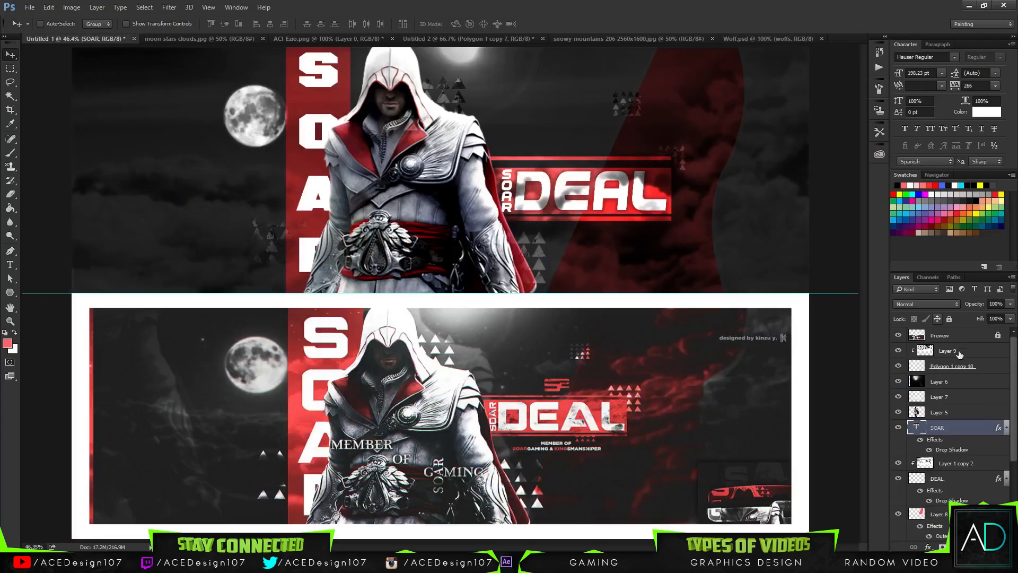
{"action": "right_click", "coordinate": [957, 428]}
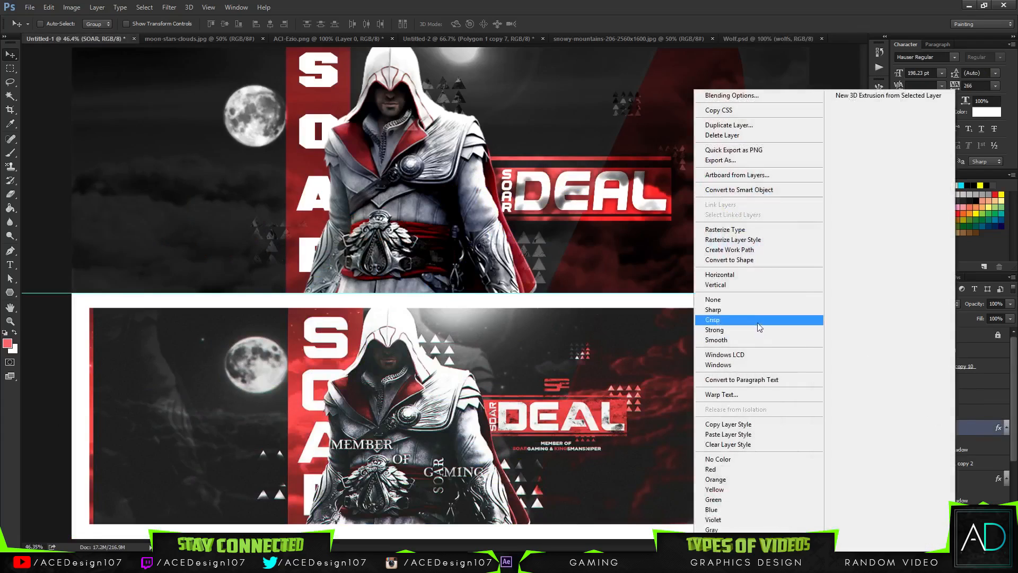
{"action": "left_click", "coordinate": [733, 435]}
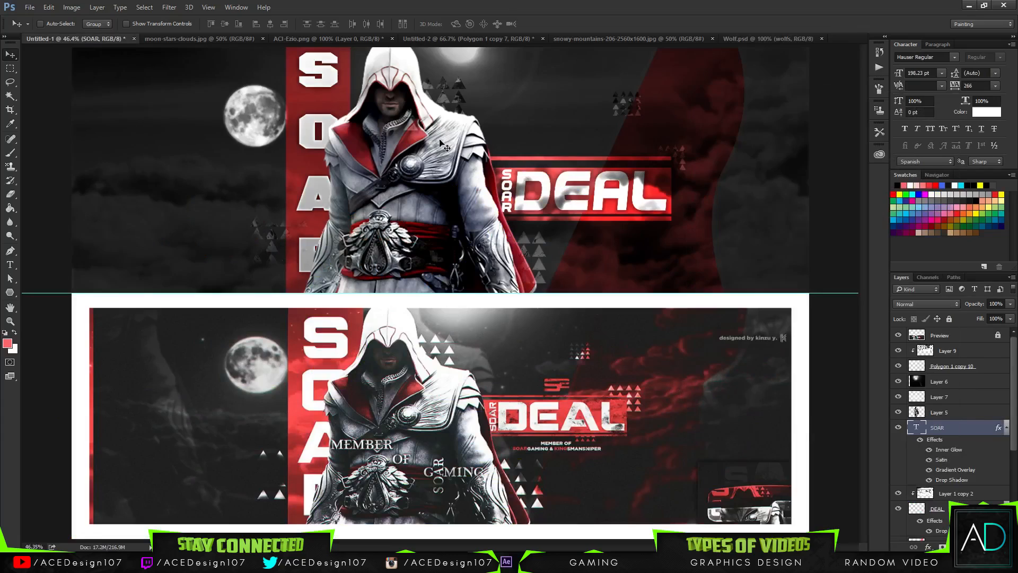